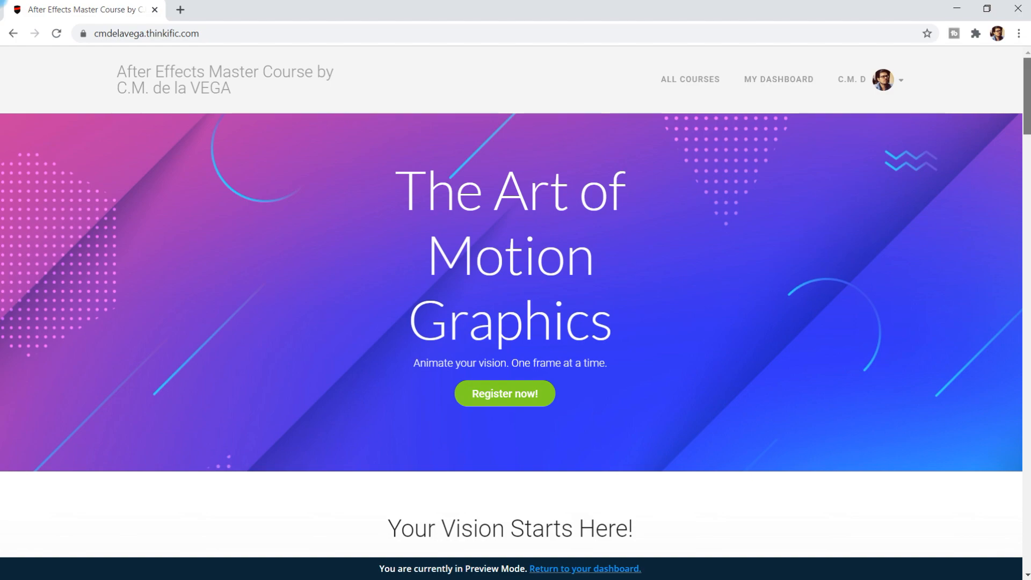
Look through the After Effects course page, from the instructor section to the course paths and student reviews
scroll(516, 301, "down", 15)
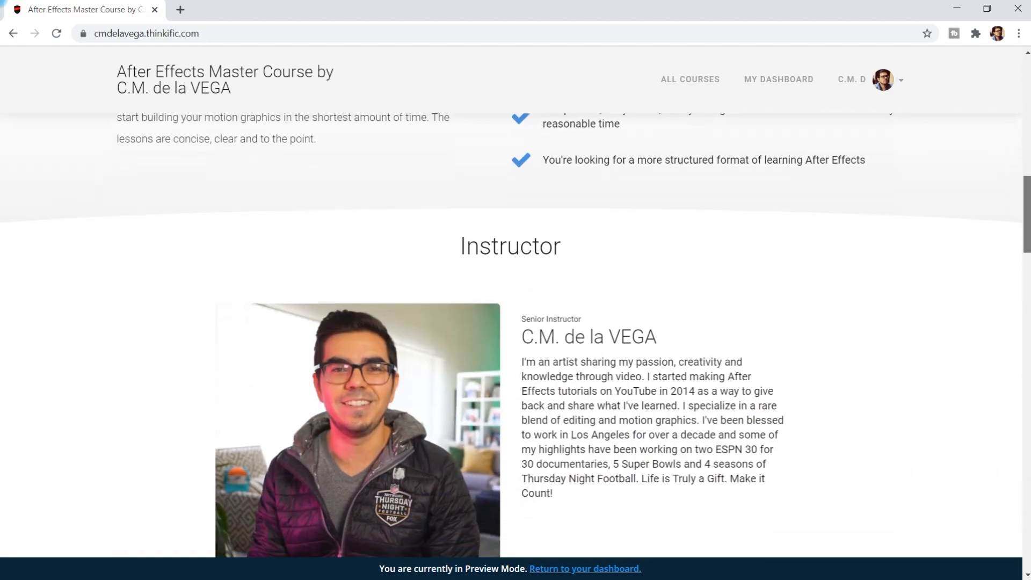
scroll(515, 301, "down", 12)
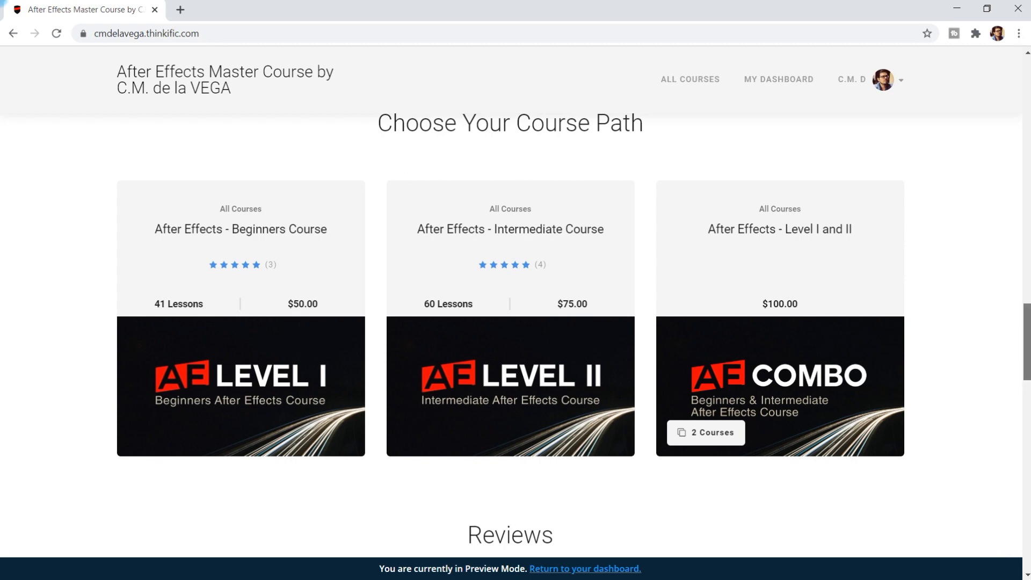
scroll(510, 333, "down", 7)
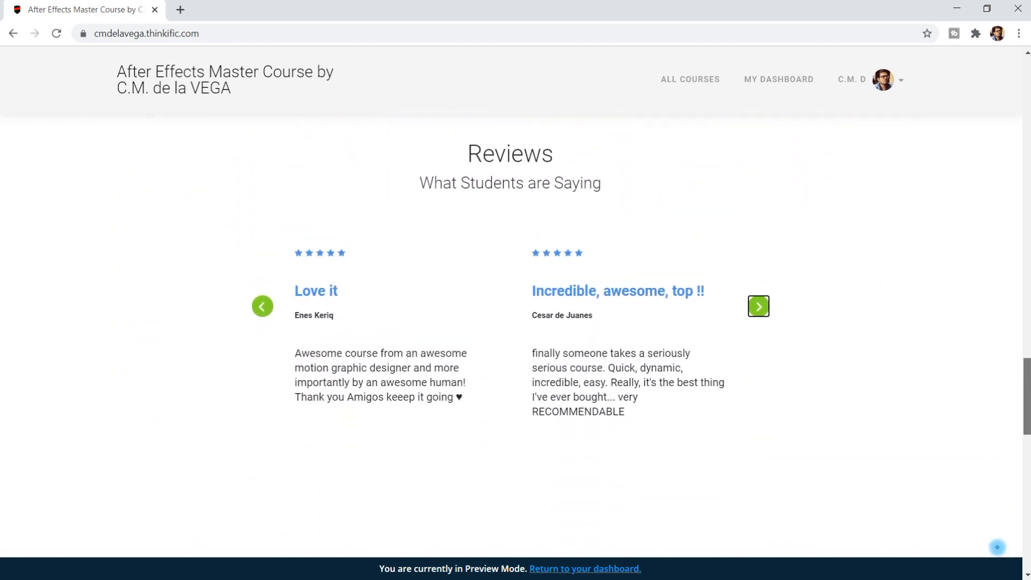
left_click_drag(1027, 396, 1026, 395)
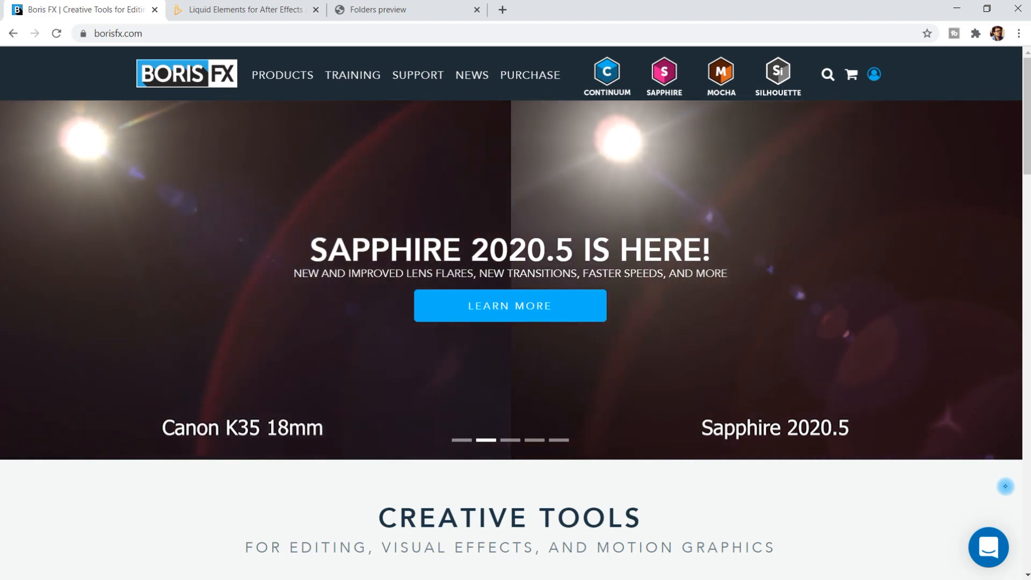
key("ctrl+Tab")
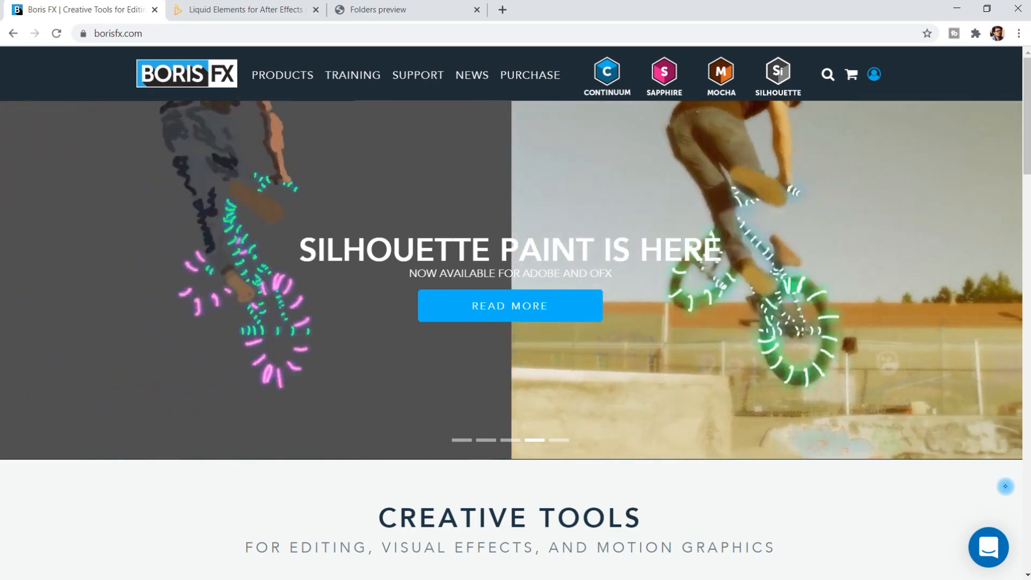
left_click(1006, 489)
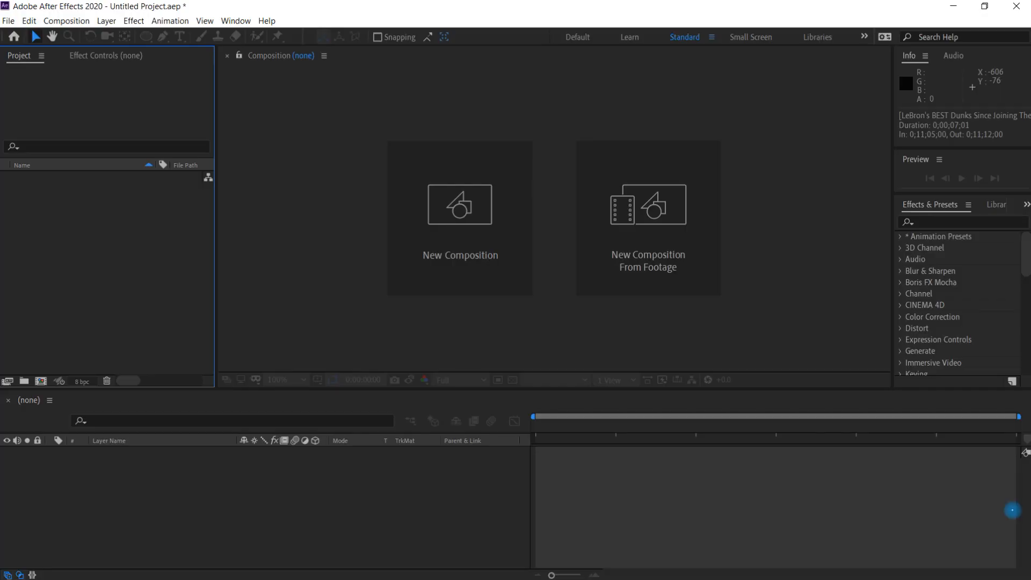
Import the LeBron dunks MP4 footage and conform its frame rate to 29.97 frames per second
key("ctrl+i")
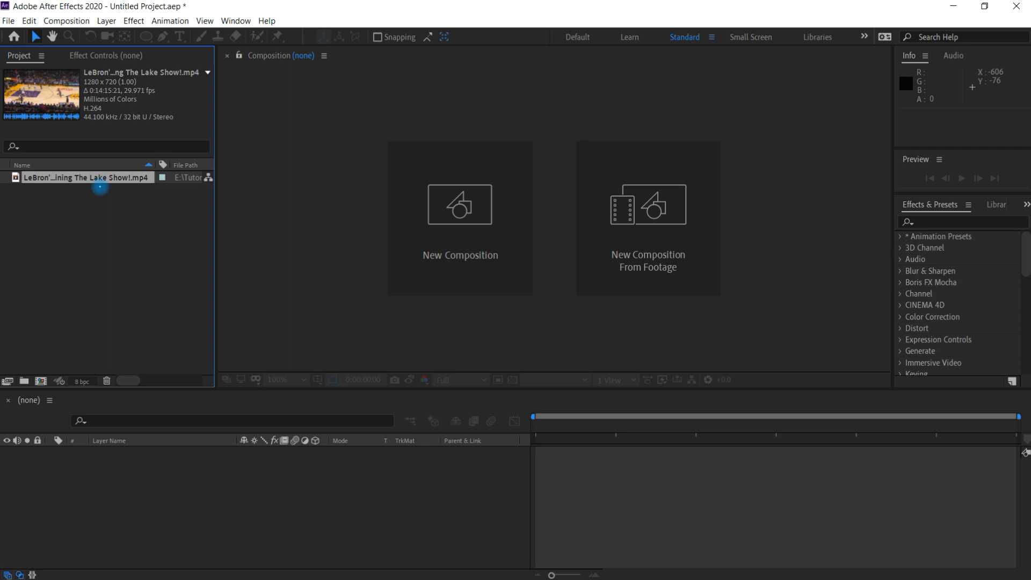
left_click(109, 181)
left_click(8, 382)
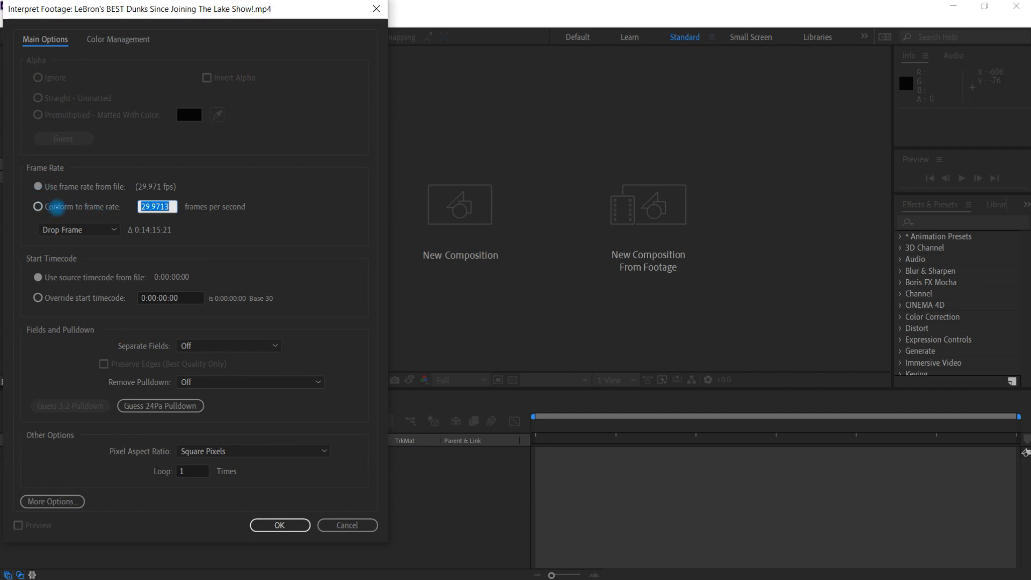
left_click(52, 168)
left_click(74, 207)
left_click(167, 207)
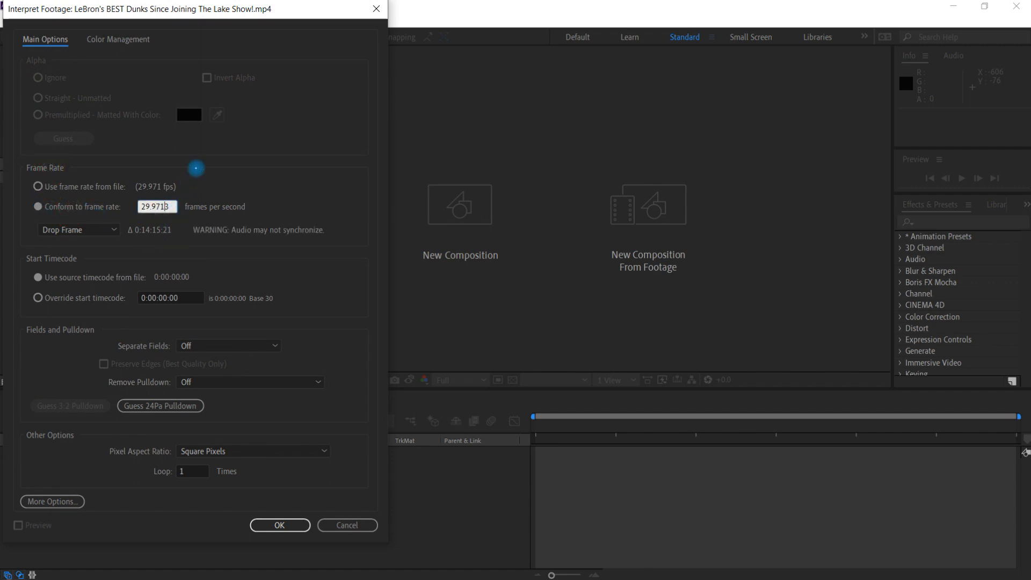
key("BackSpace")
key("BackSpace")
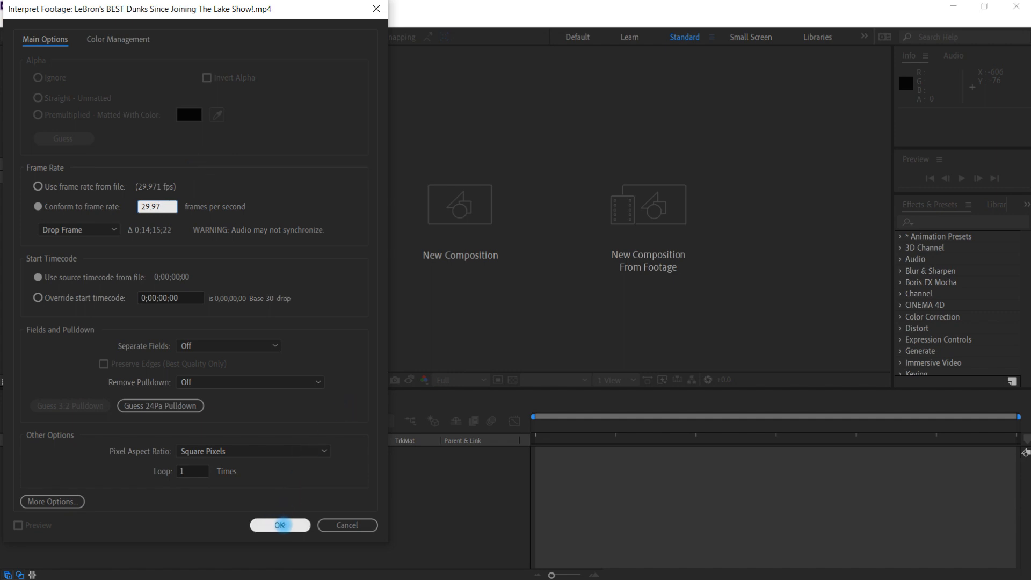
left_click(281, 524)
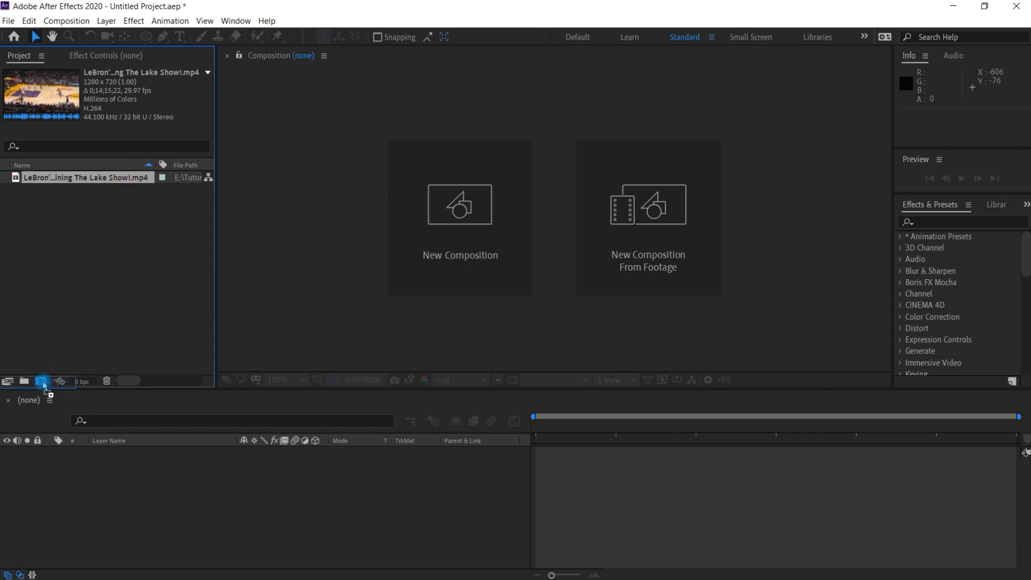
Create a composition from the dunks footage and set the work area's start at 0;11;05;00
left_click_drag(44, 386, 46, 383)
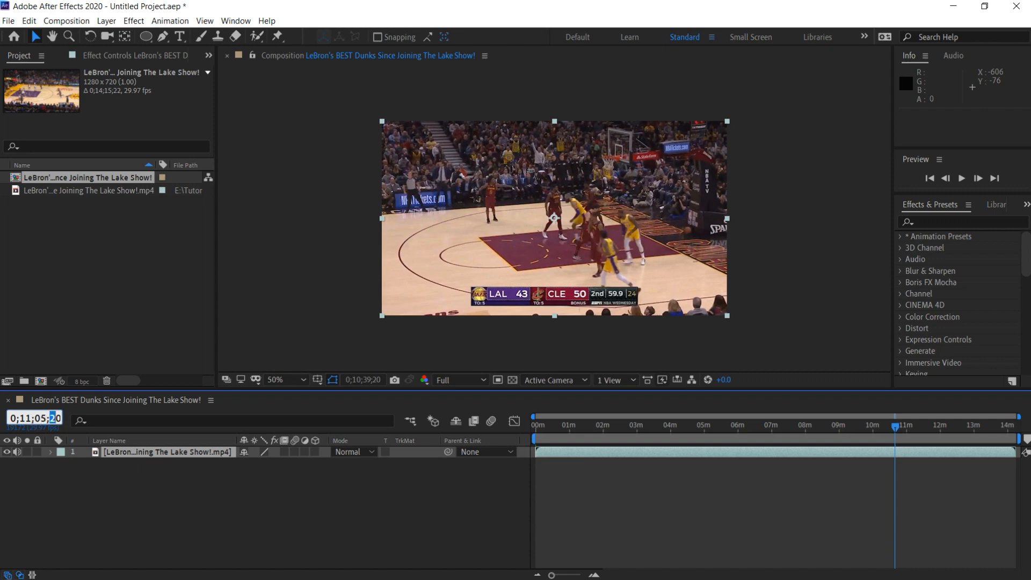
key("Return")
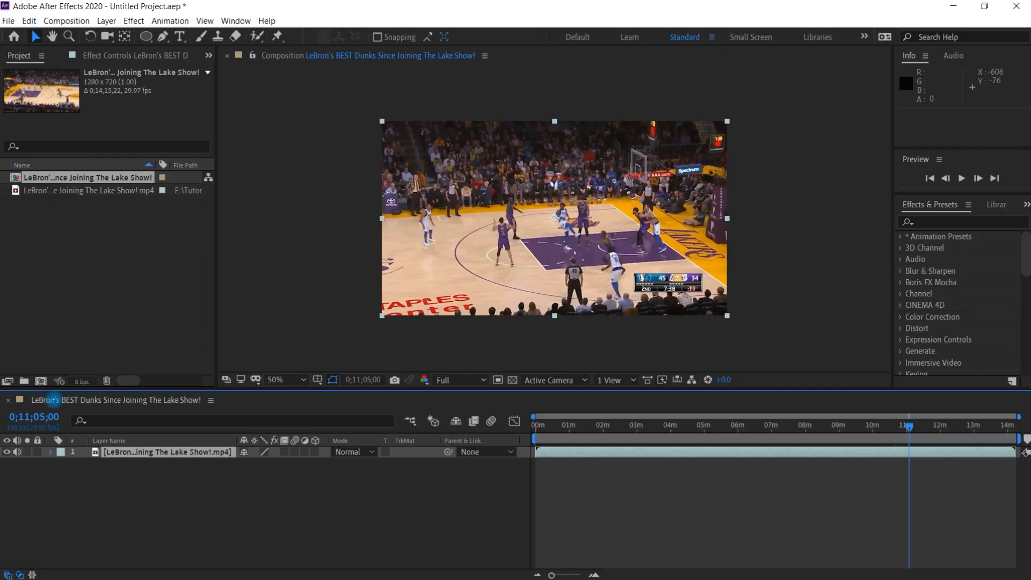
key("b")
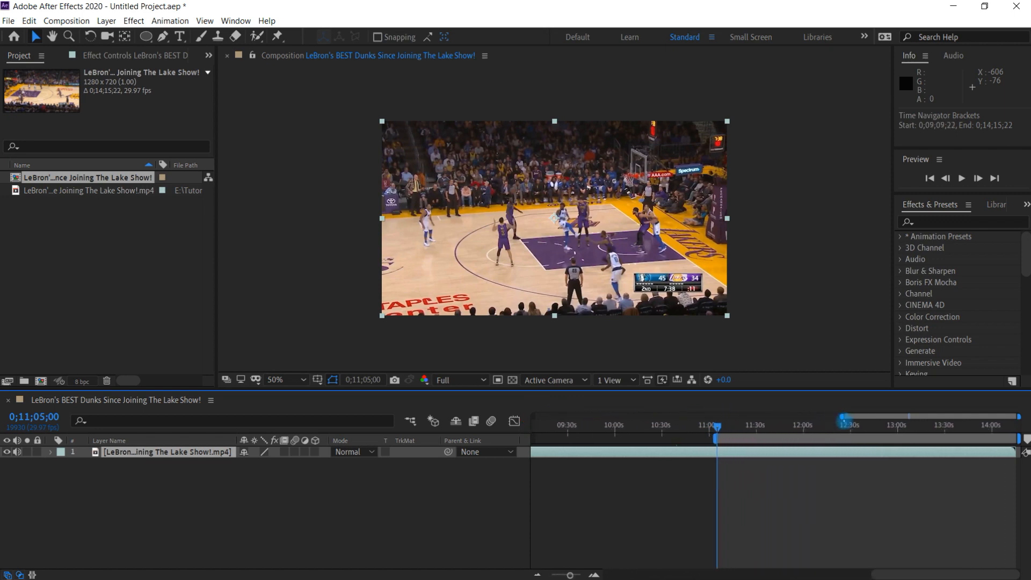
Play past the dunk, step to 0;11;12;00 and set the work area's end there
mouse_move(722, 425)
left_mouse_down()
mouse_move(732, 426)
mouse_move(723, 424)
left_mouse_up()
key("space")
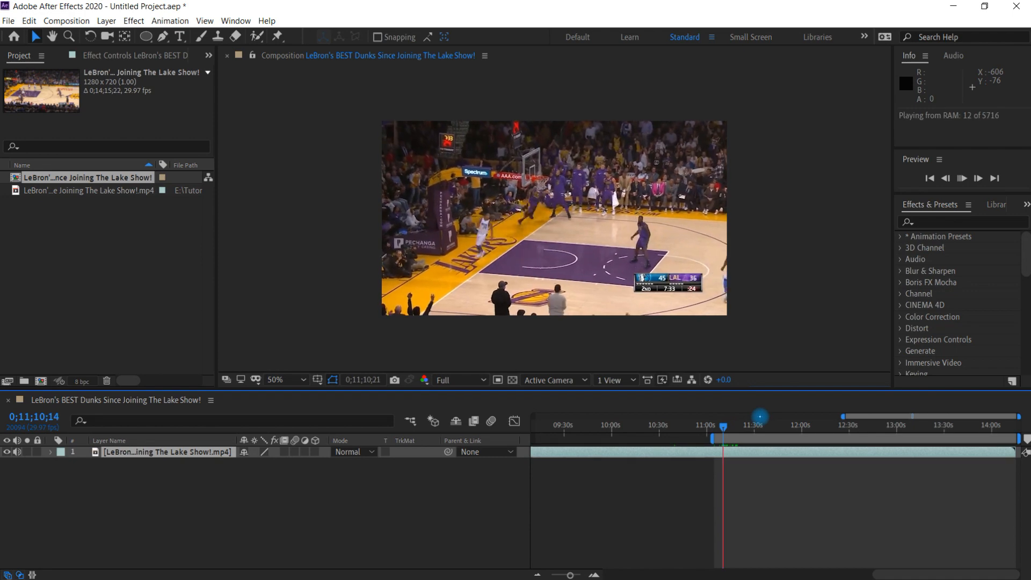
key("space")
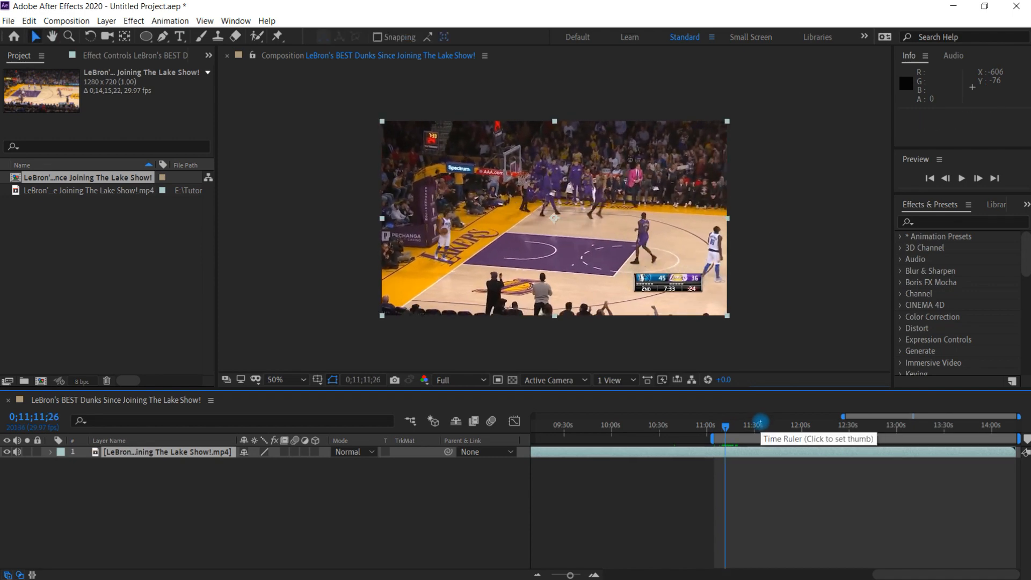
key("Page_Down")
key("Page_Down")
key("Page_Down")
key("Page_Down")
key("Page_Down")
key("Page_Down")
key("Page_Down")
key("Page_Down")
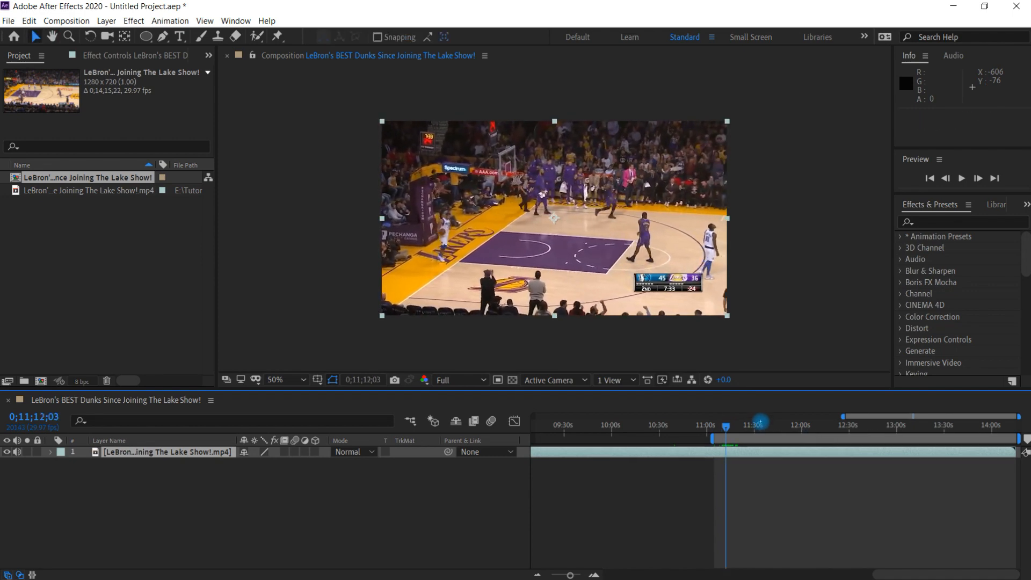
key("Page_Up")
key("Page_Up")
key("Page_Up")
key("Page_Up")
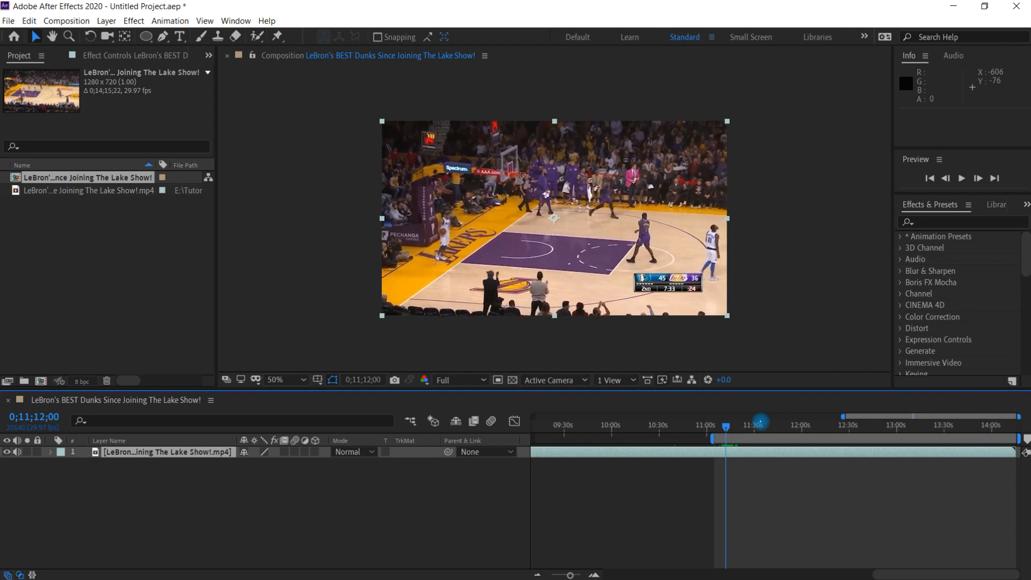
key("n")
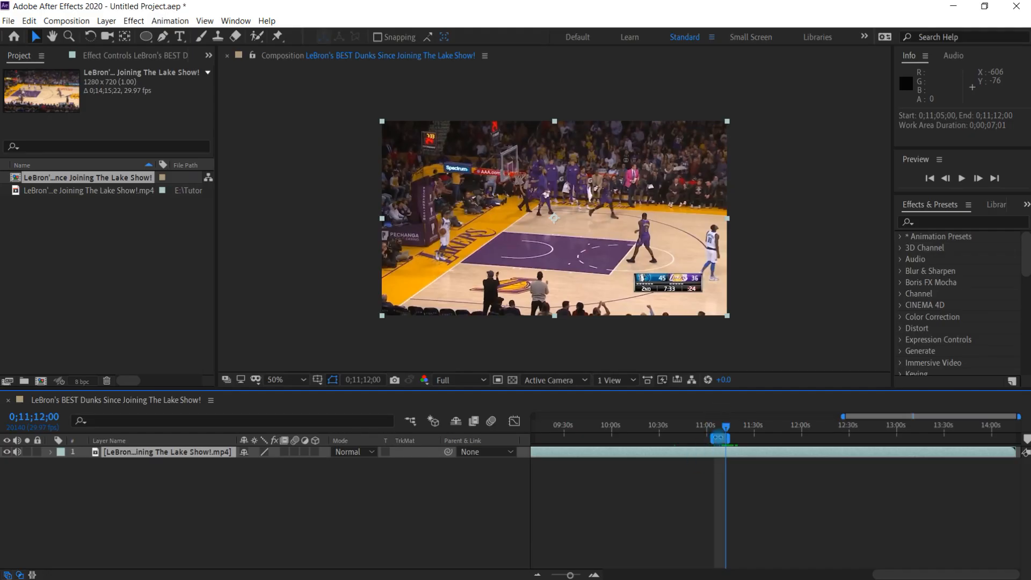
Trim the composition to the work area and preview the clip from its start
right_click(719, 438)
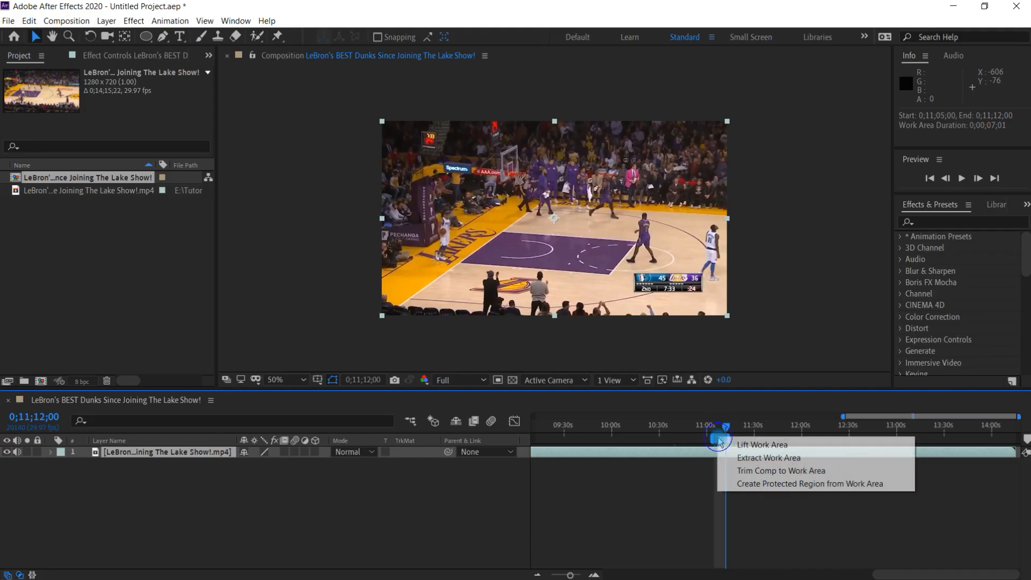
left_click(780, 471)
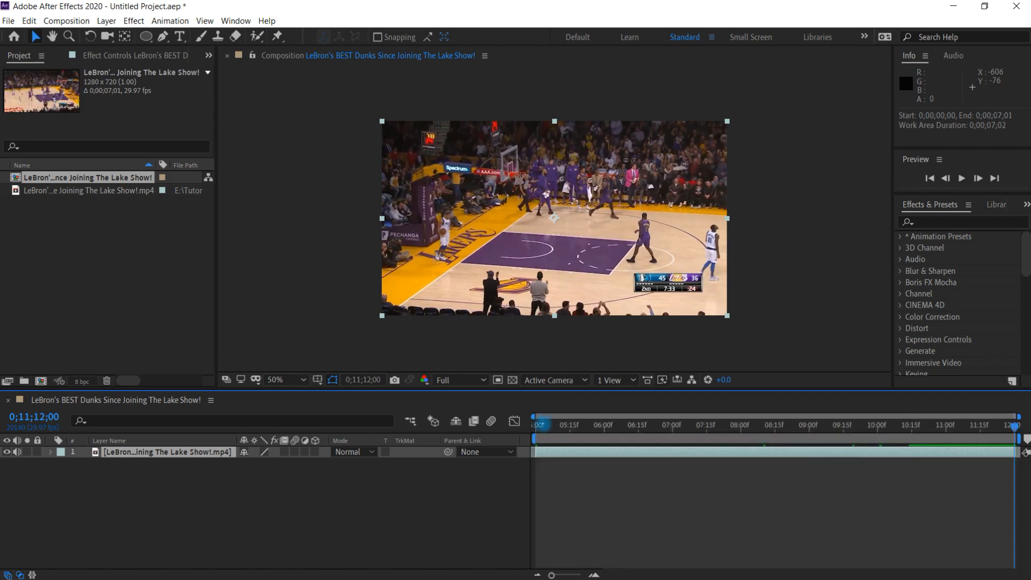
left_click_drag(539, 426, 514, 420)
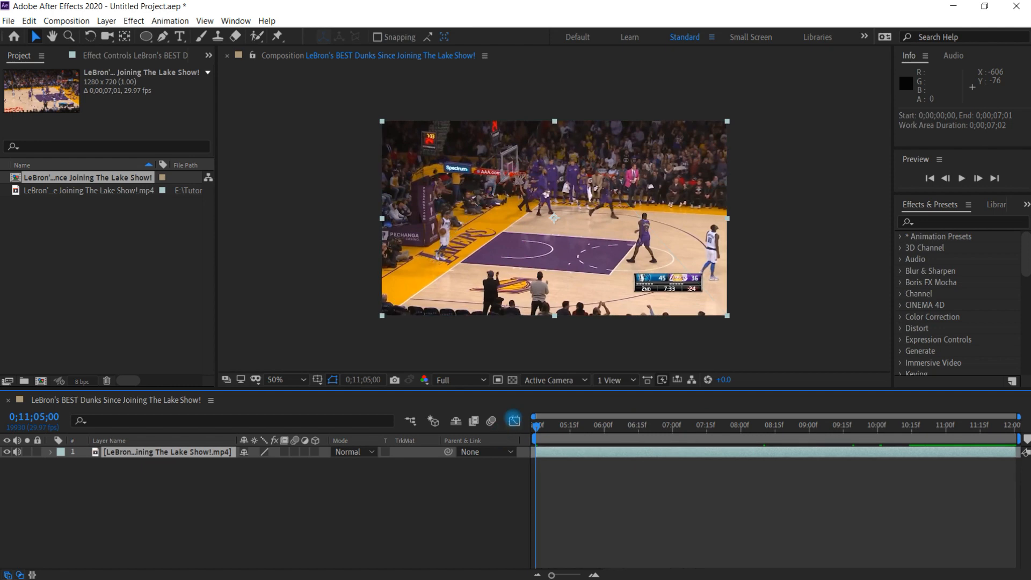
key("space")
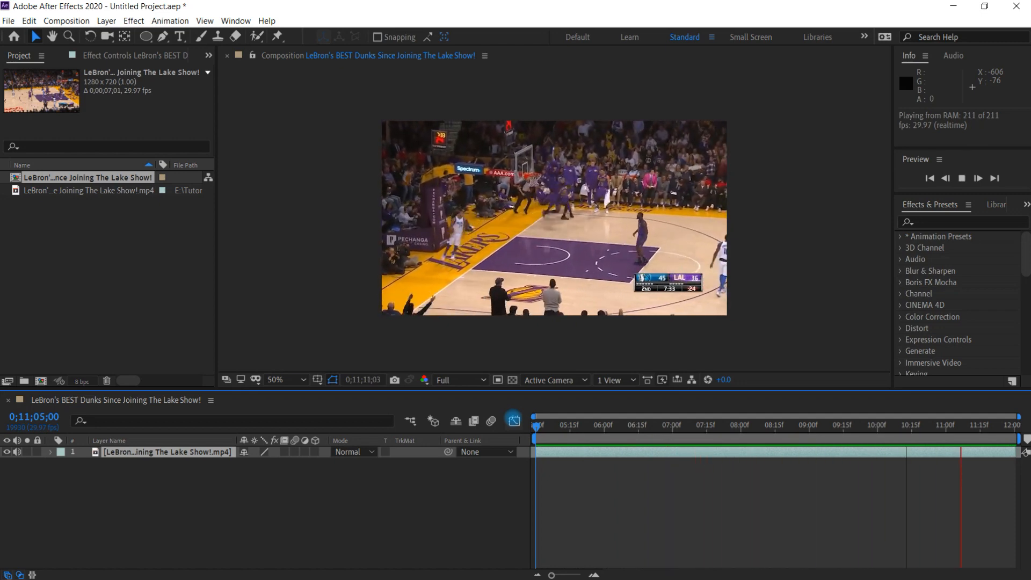
key("space")
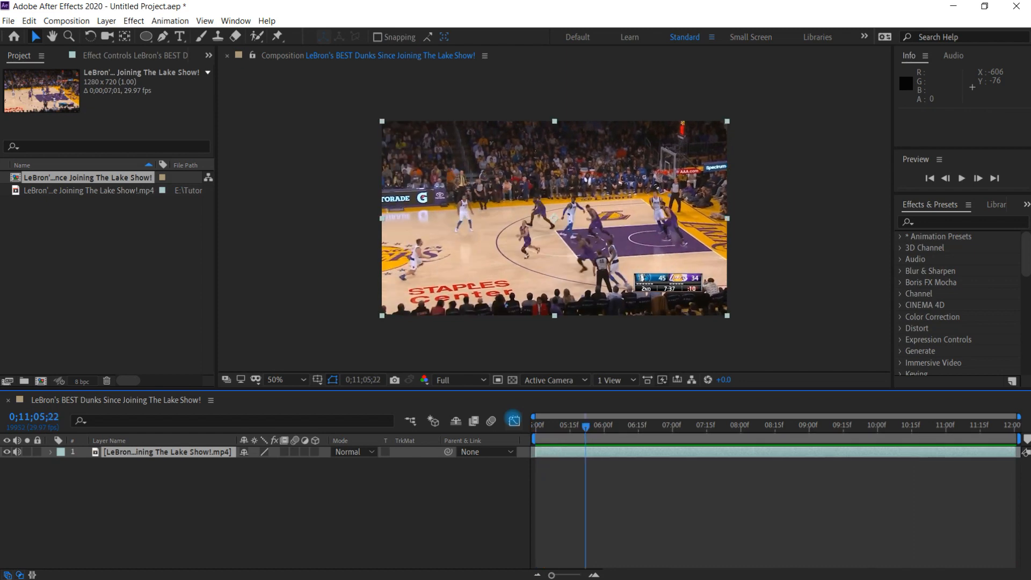
Apply the Boris FX Mocha AE effect to the footage layer and launch Mocha
left_click(192, 451)
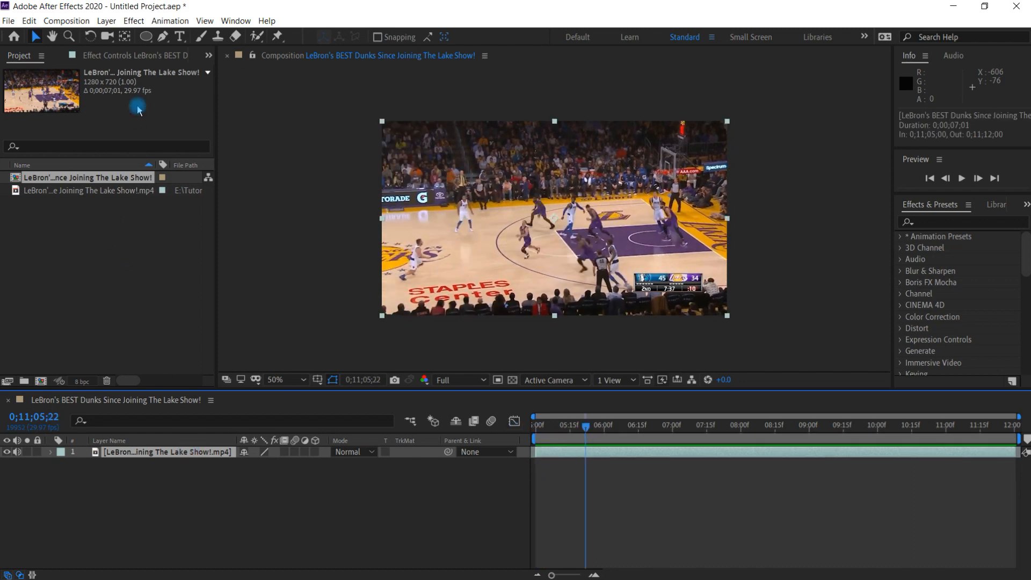
left_click(133, 22)
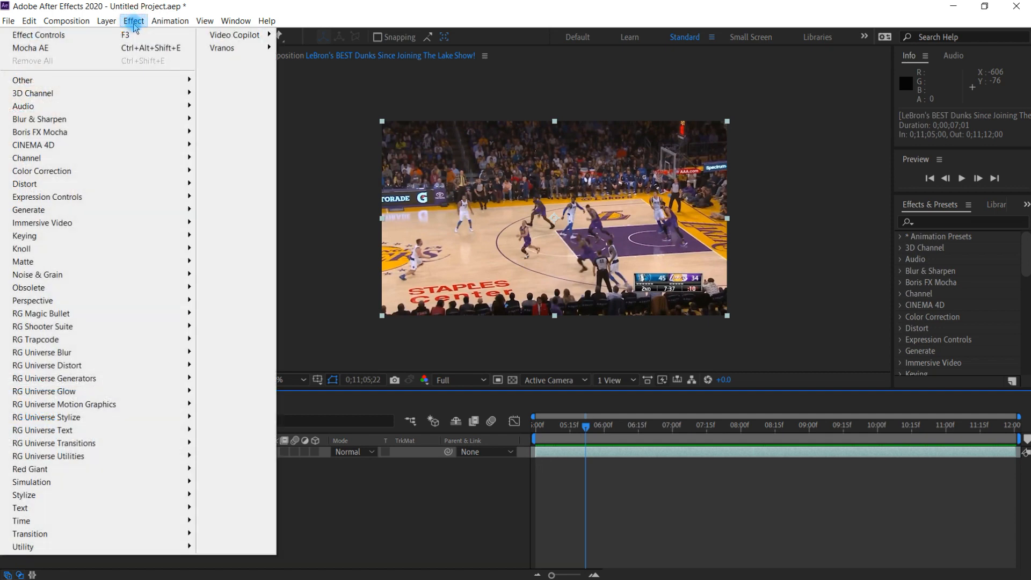
mouse_move(97, 134)
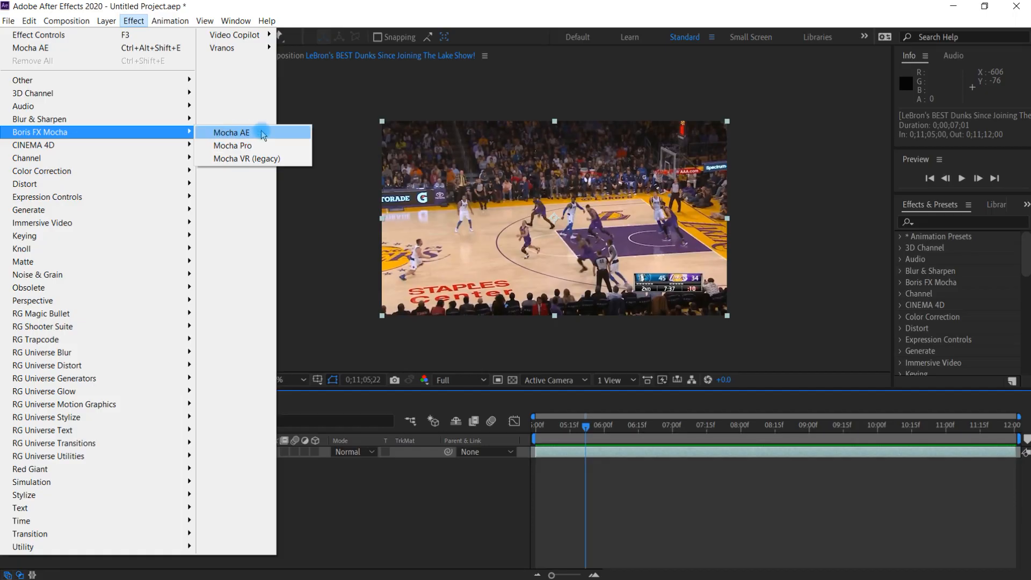
left_click(261, 134)
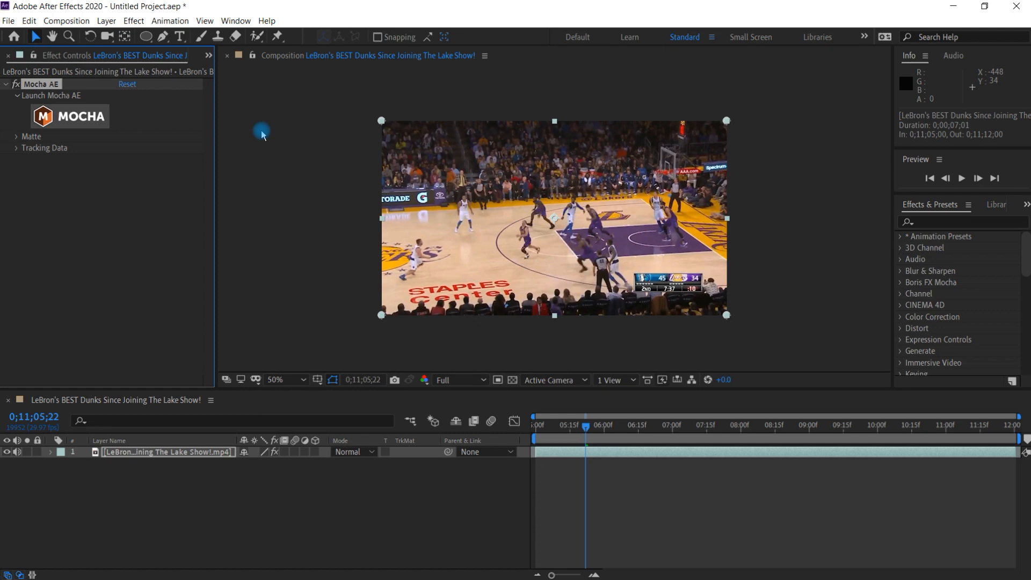
left_click(79, 123)
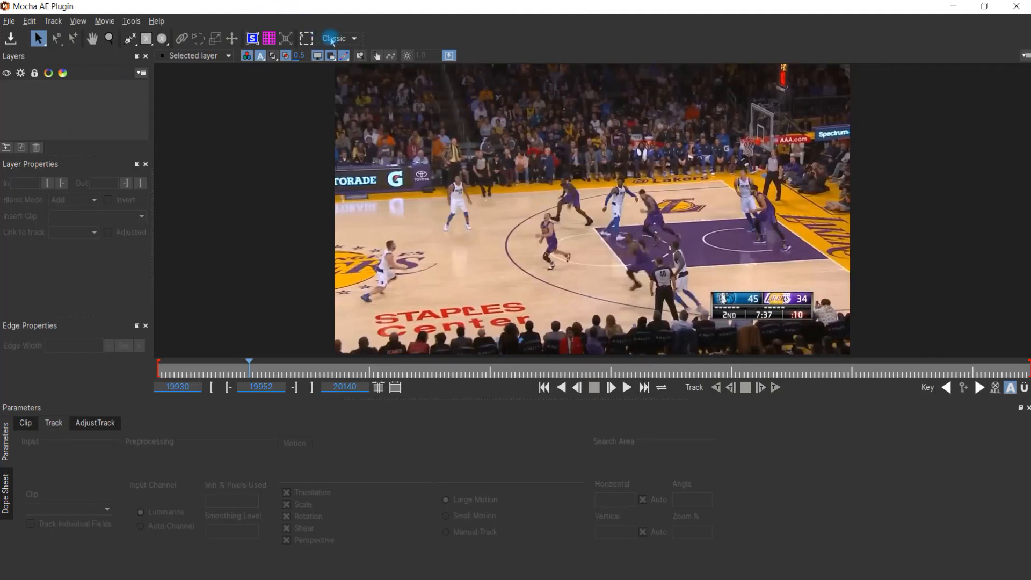
Try the Essentials workspace in Mocha and return to the Classic workspace
left_click(337, 39)
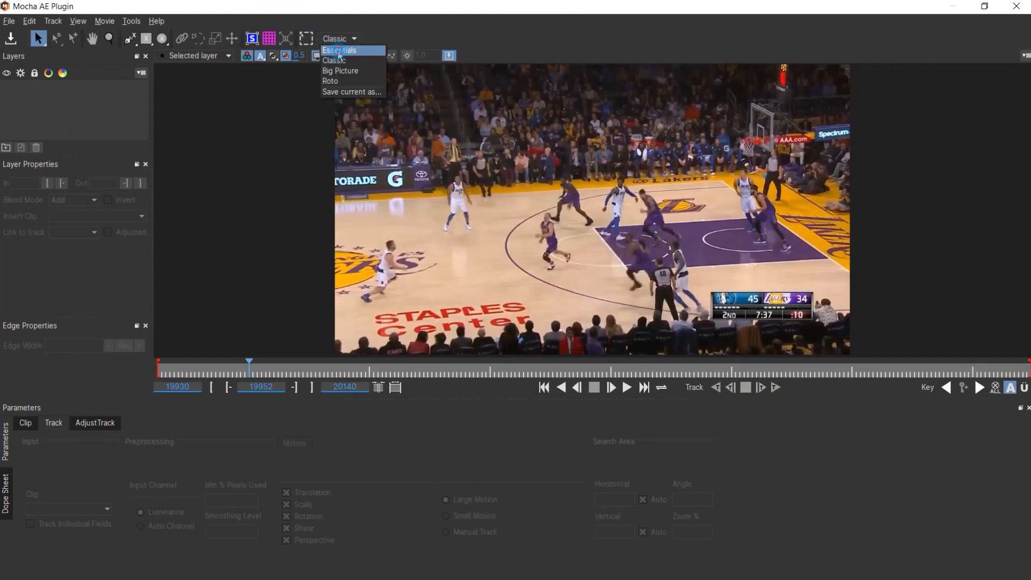
left_click(338, 51)
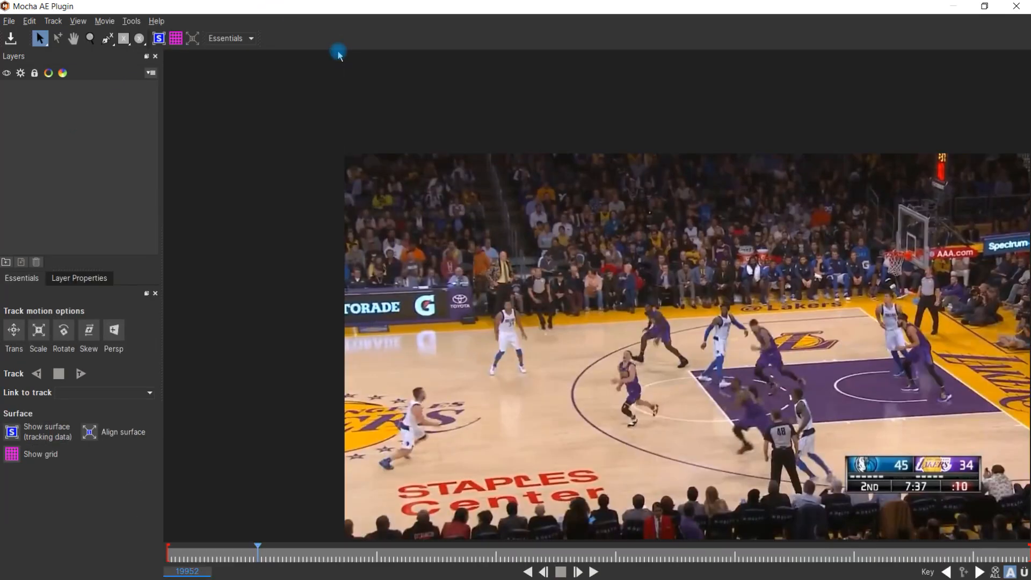
left_click(233, 39)
left_click(232, 61)
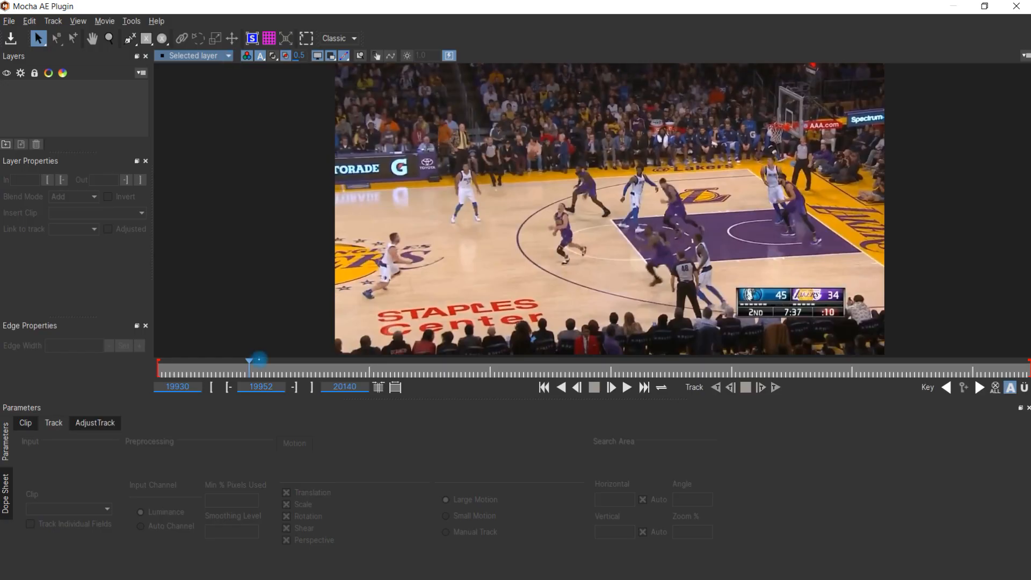
Open the project settings, check the length and frame rate, and accept them
left_click_drag(262, 365, 287, 362)
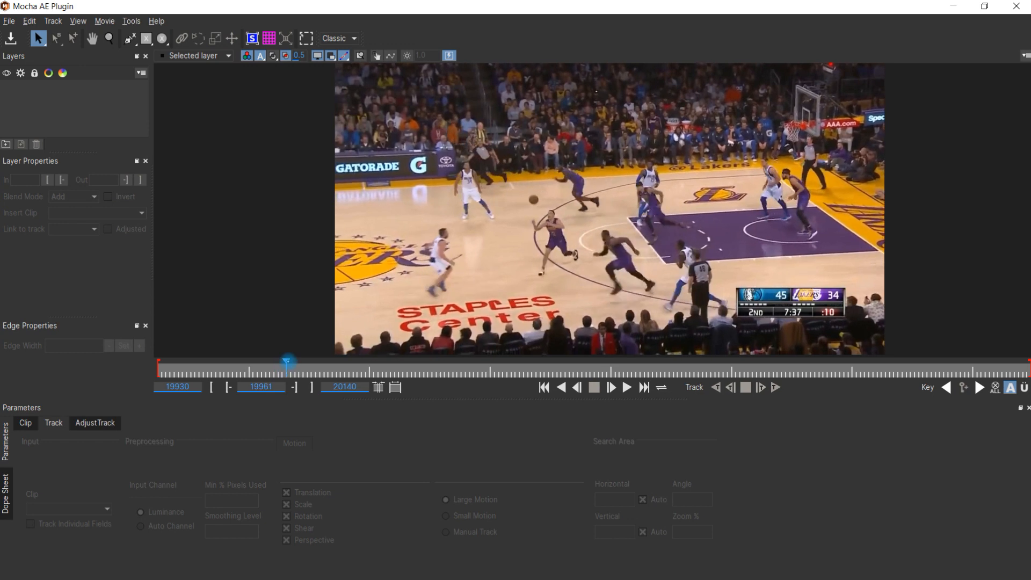
left_click(11, 21)
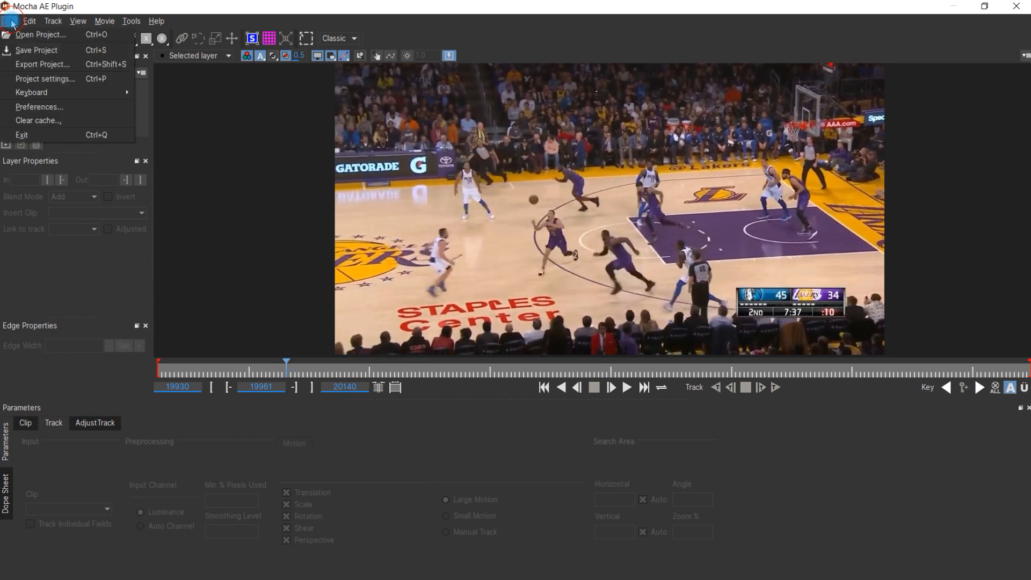
left_click(25, 79)
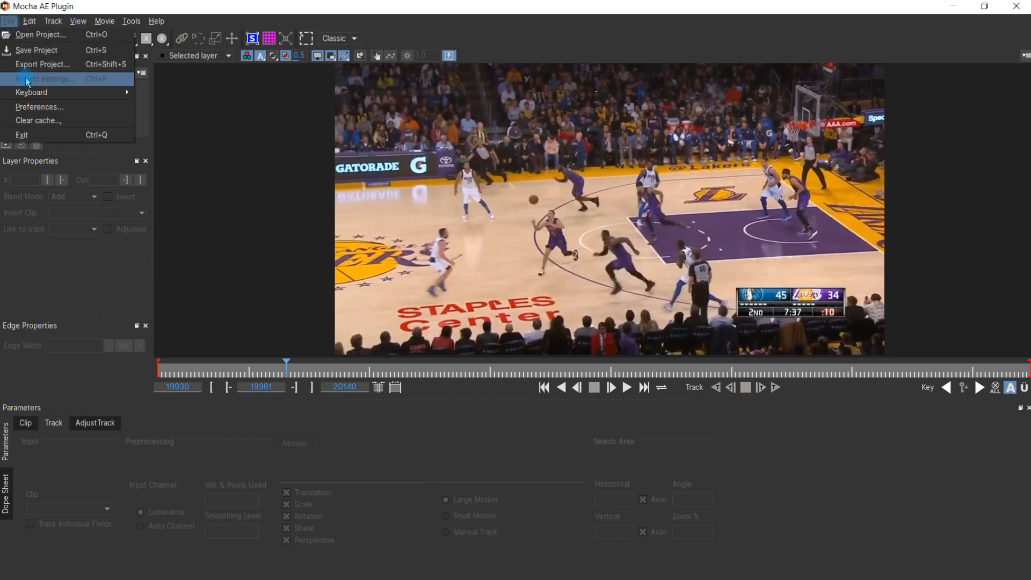
left_click(555, 316)
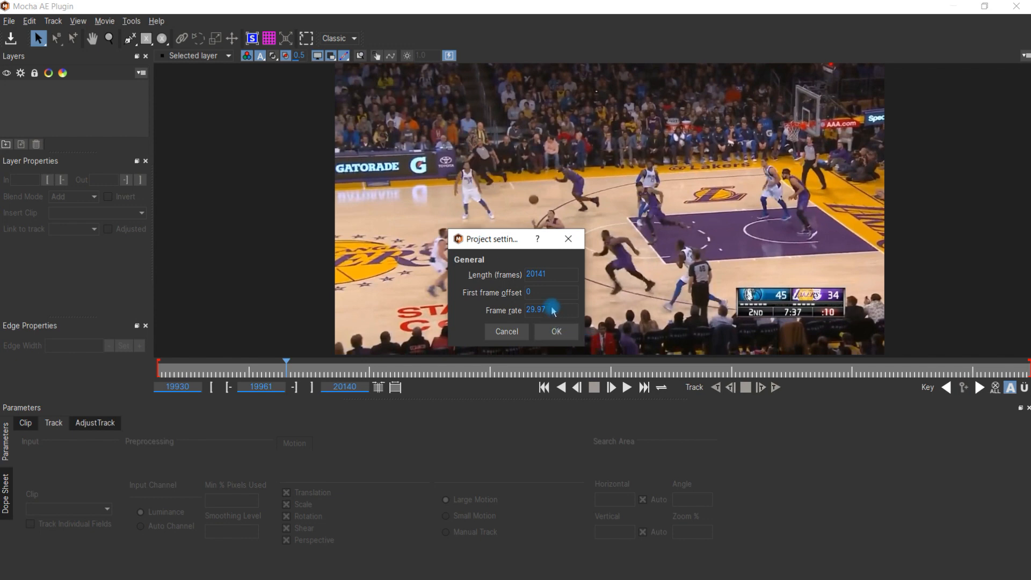
right_click(559, 316)
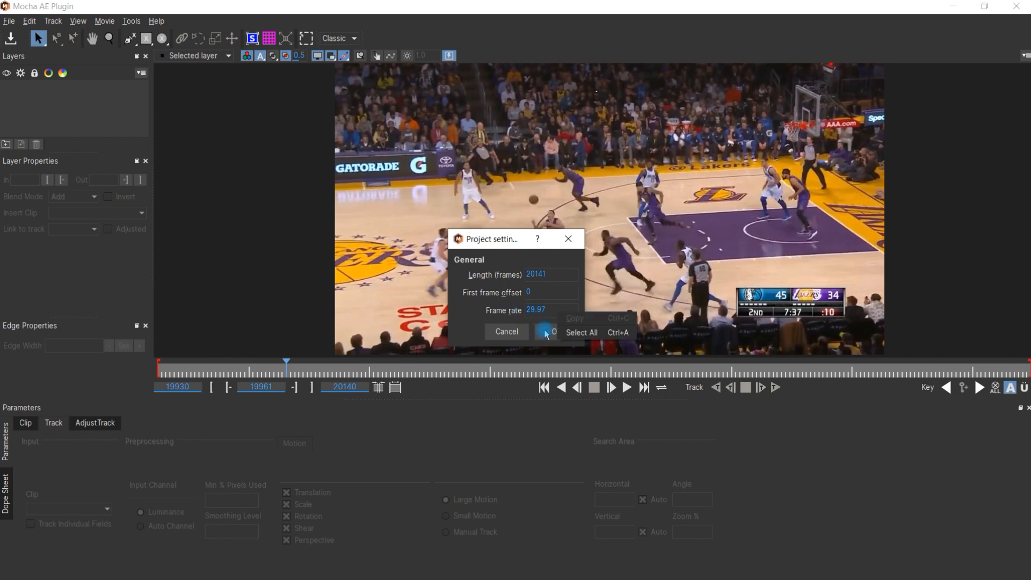
left_click(545, 333)
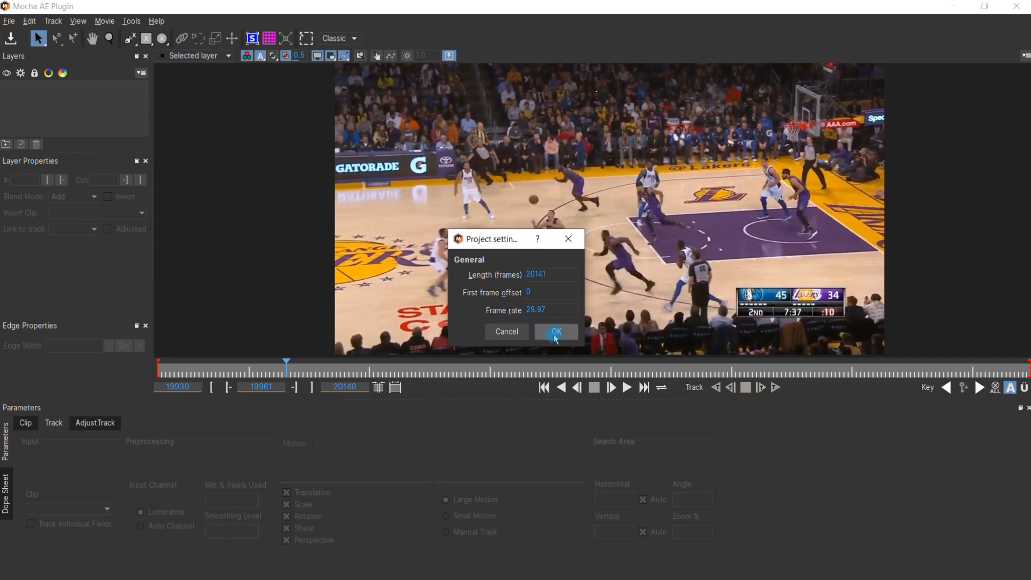
left_click(556, 331)
At frame 19983, draw a rectangular spline around the player running beside the midcourt logo and name its layer Lebron
left_click_drag(330, 363, 419, 354)
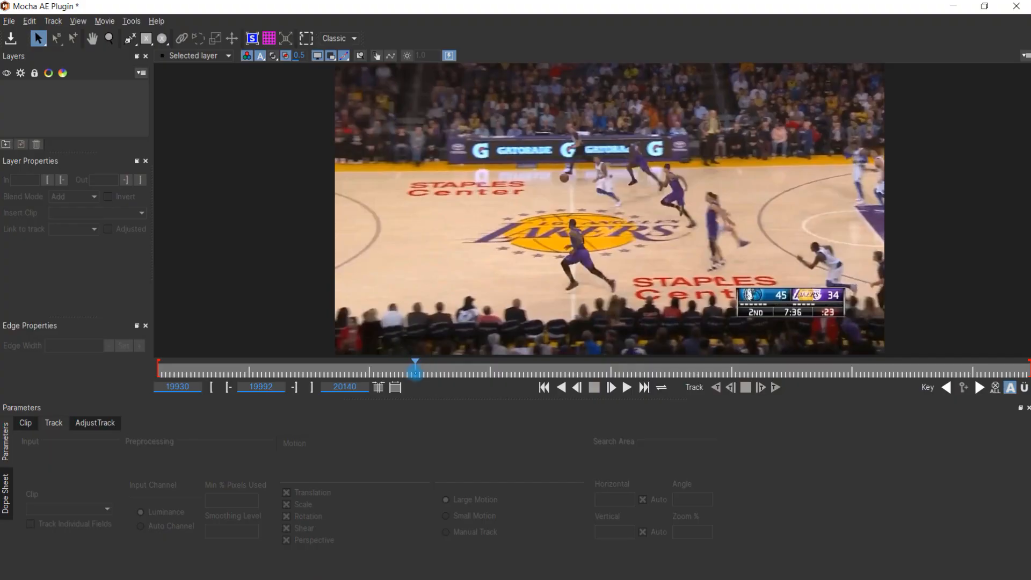
left_click_drag(414, 372, 420, 372)
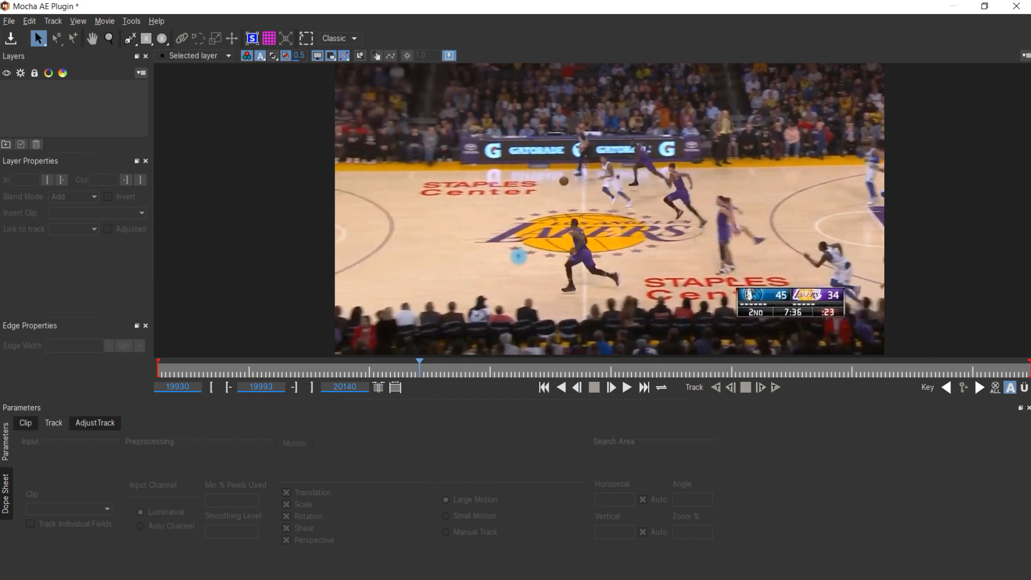
left_click_drag(423, 365, 602, 367)
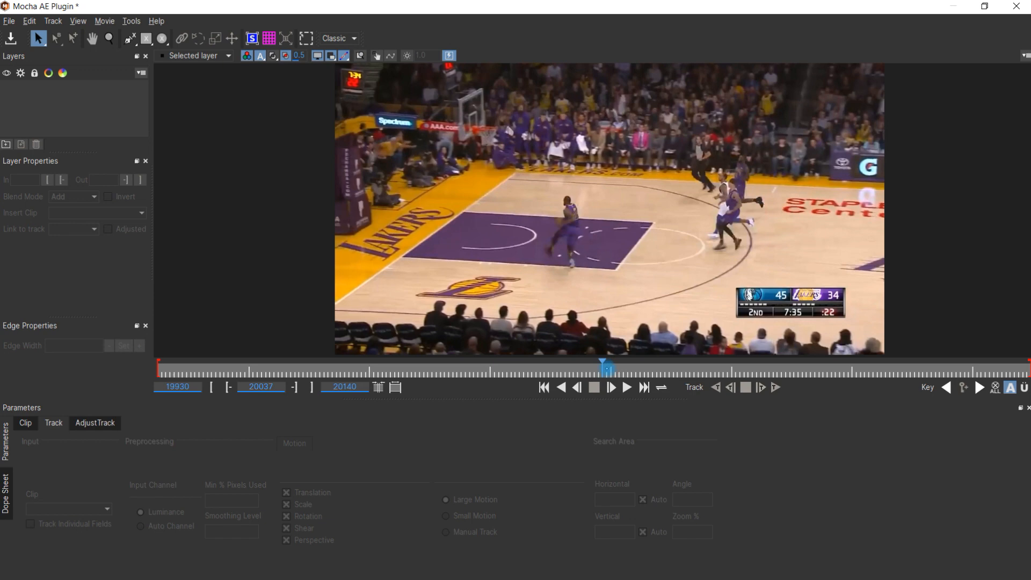
left_click_drag(610, 368, 423, 368)
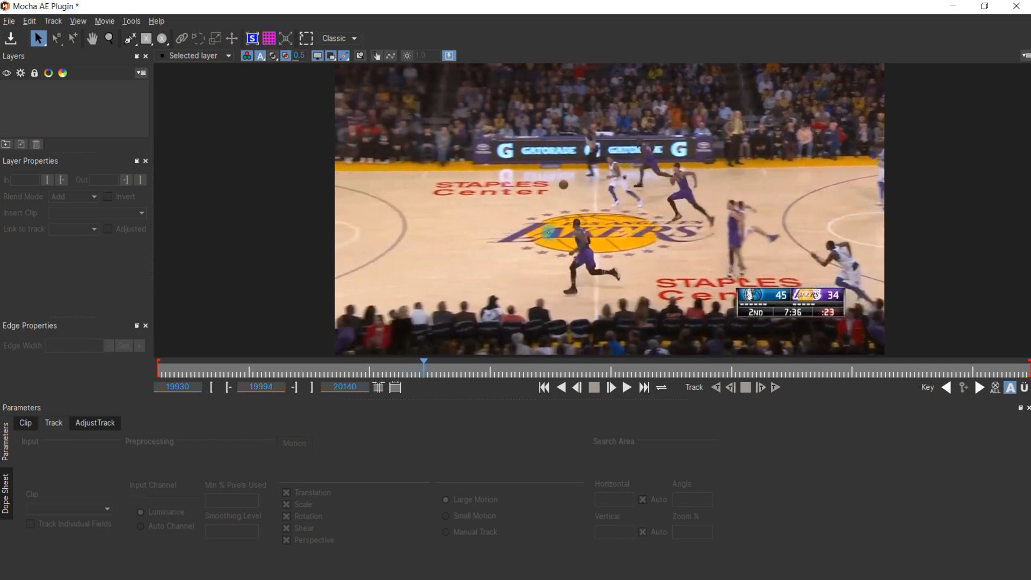
left_click_drag(430, 368, 454, 368)
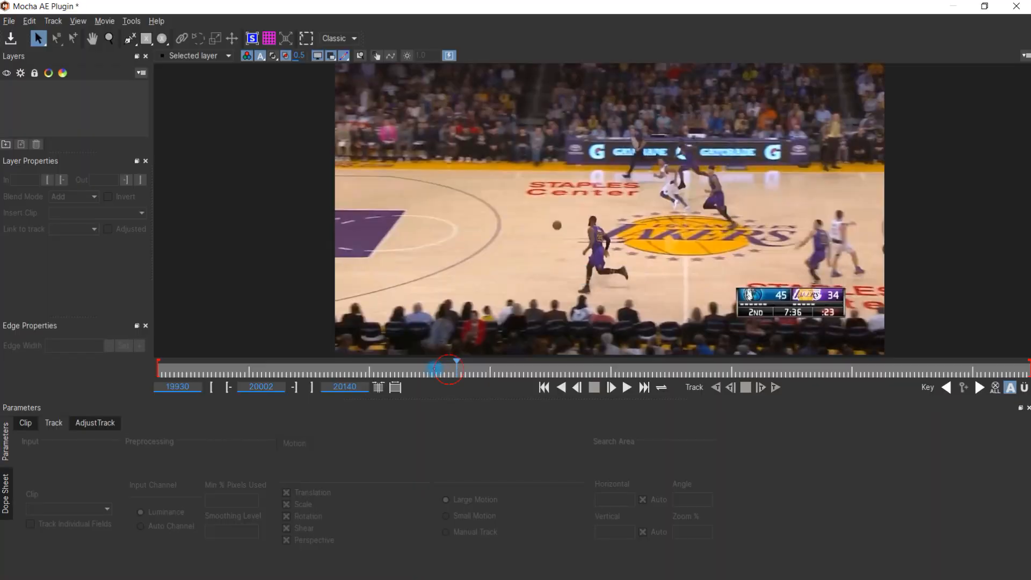
left_click_drag(456, 372, 378, 370)
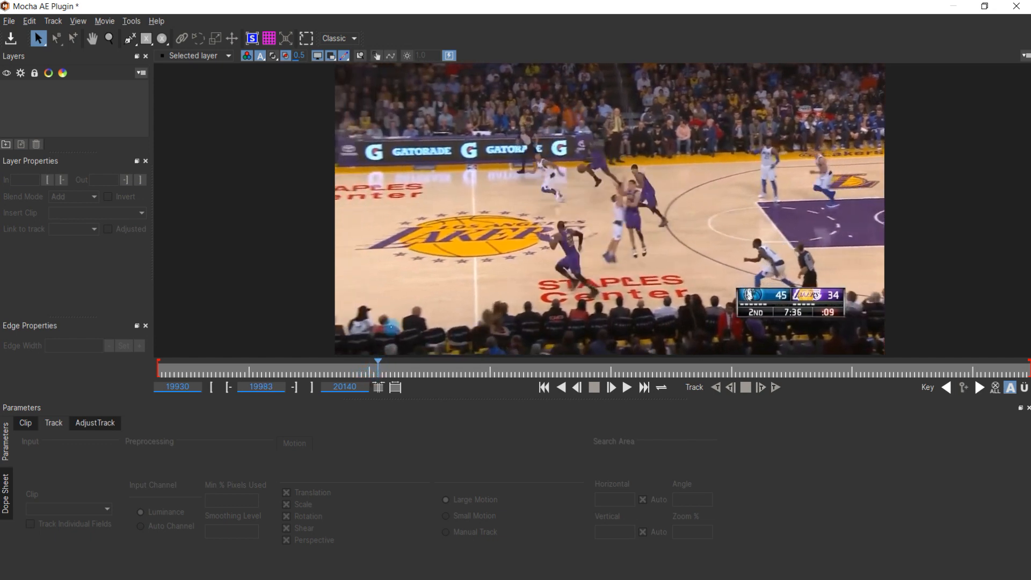
left_click(147, 40)
left_click_drag(536, 214, 603, 304)
double_click(100, 85)
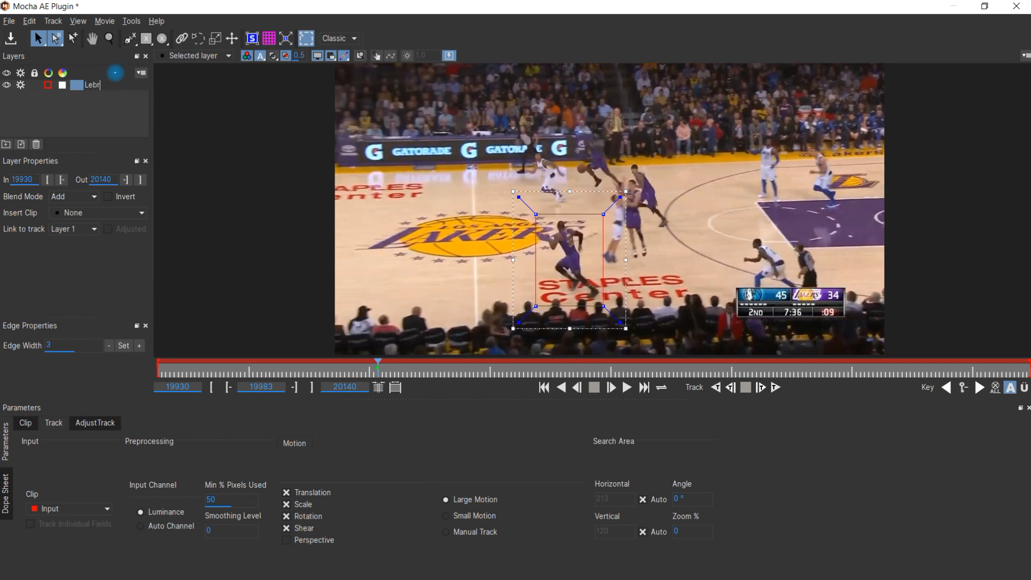
key("Return")
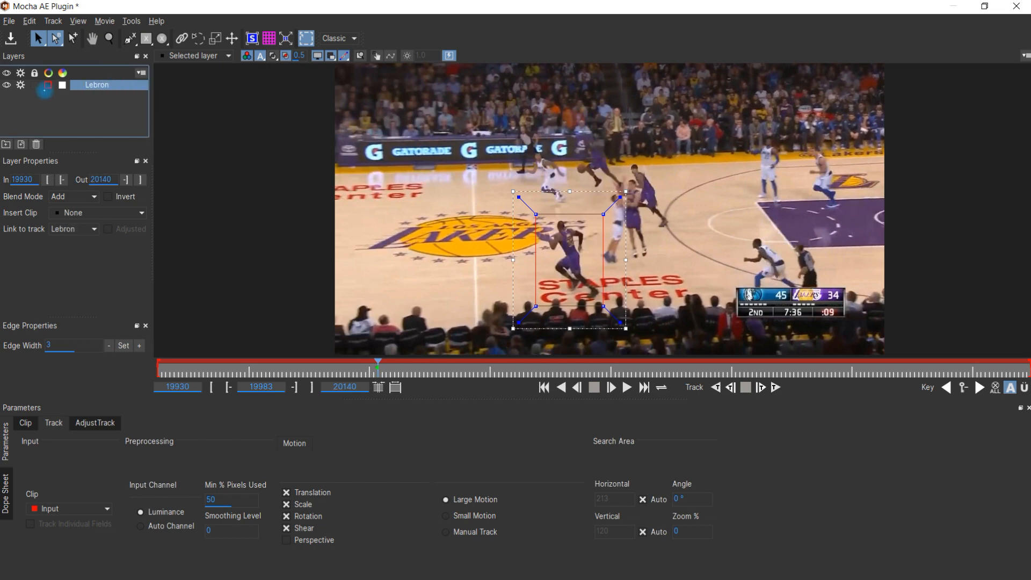
Set the Lebron layer's outline and matte colours to purple #aa00ff and briefly preview the matte overlay
left_click(49, 85)
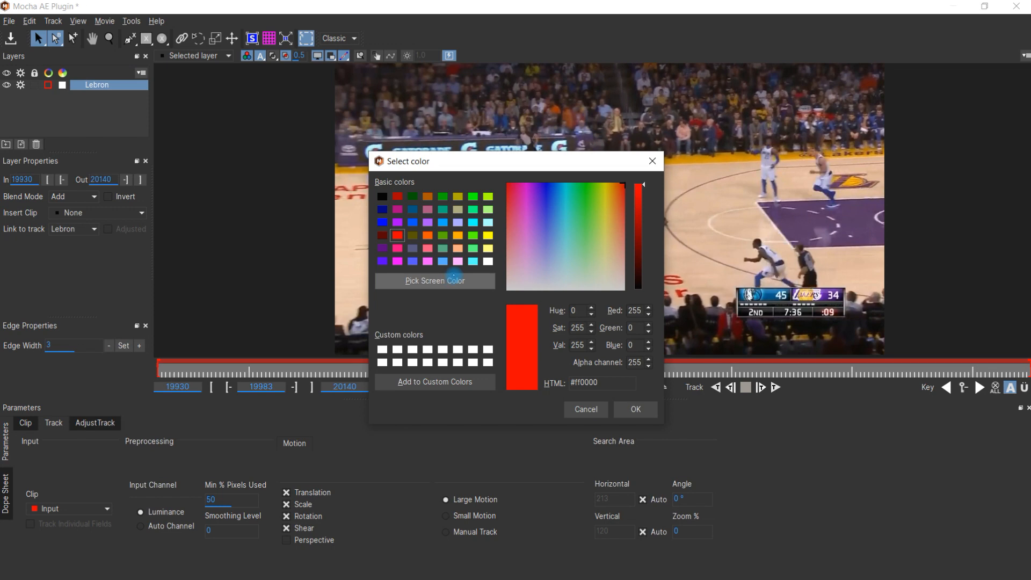
left_click(396, 222)
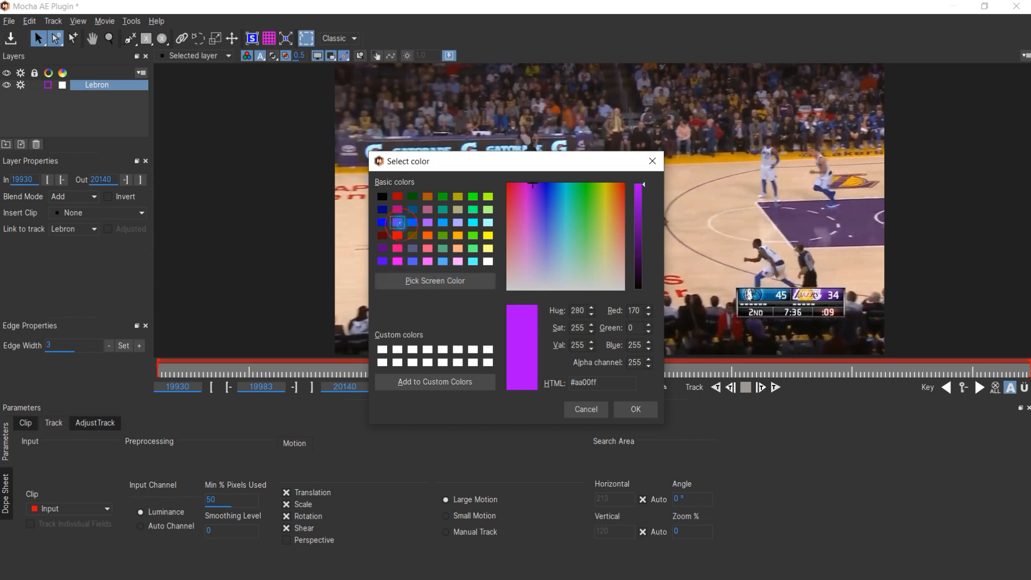
left_click(627, 406)
left_click(62, 85)
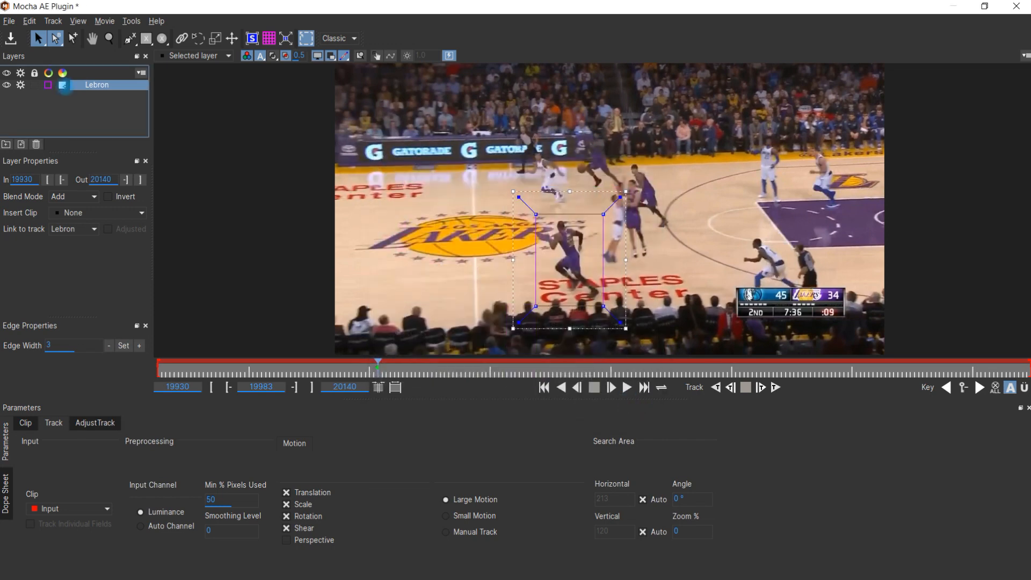
left_click(397, 222)
left_click(637, 409)
left_click(273, 55)
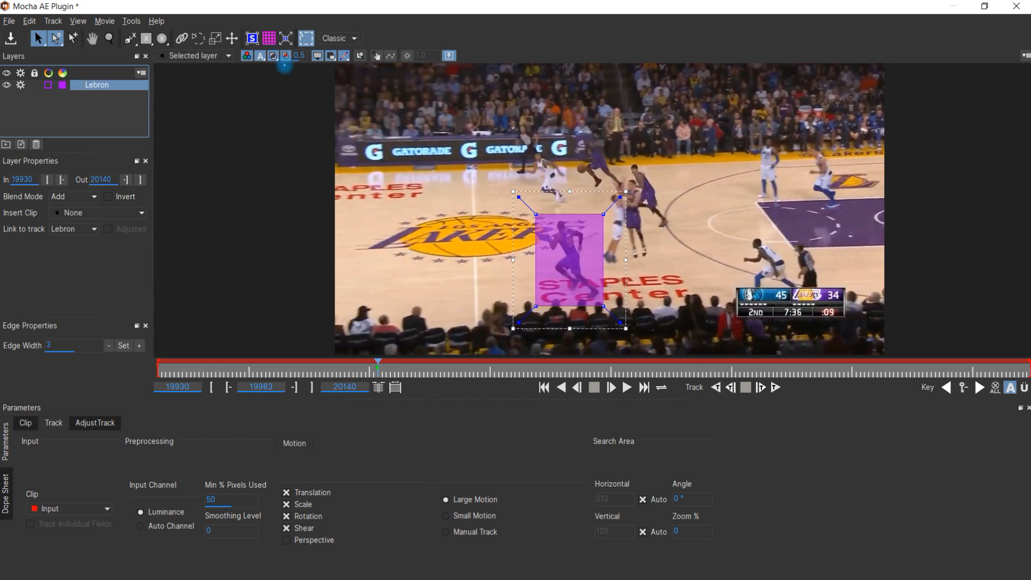
left_click(273, 55)
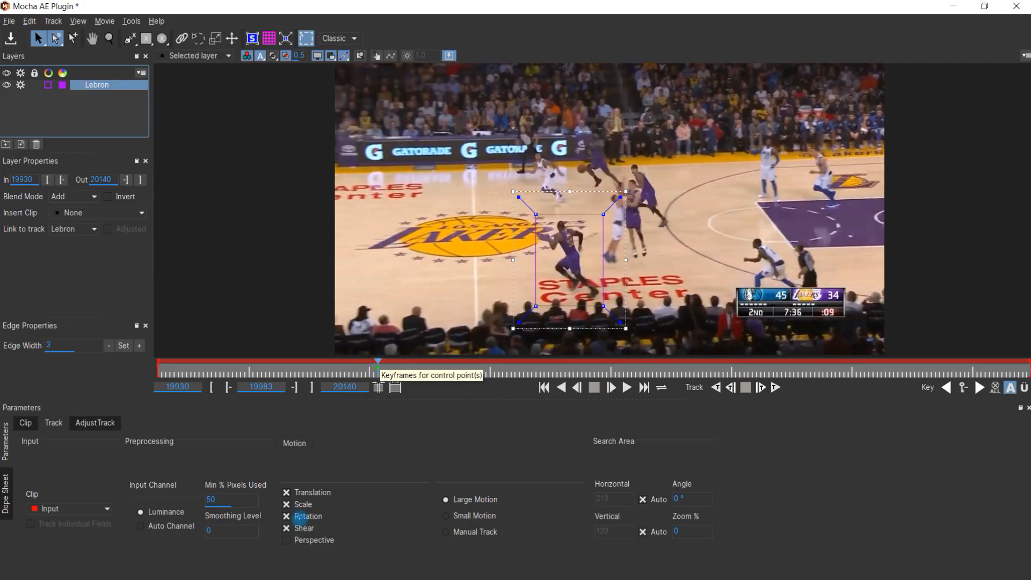
Limit the layer's tracked motion to Translation and track the player forward, stopping at frame 20011
left_click(302, 528)
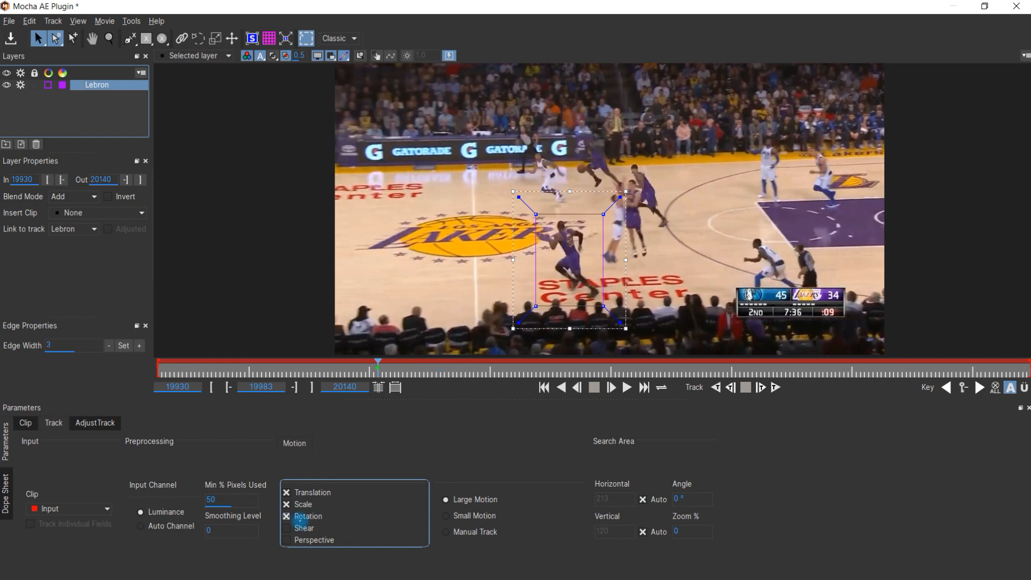
left_click(293, 505)
left_click(775, 387)
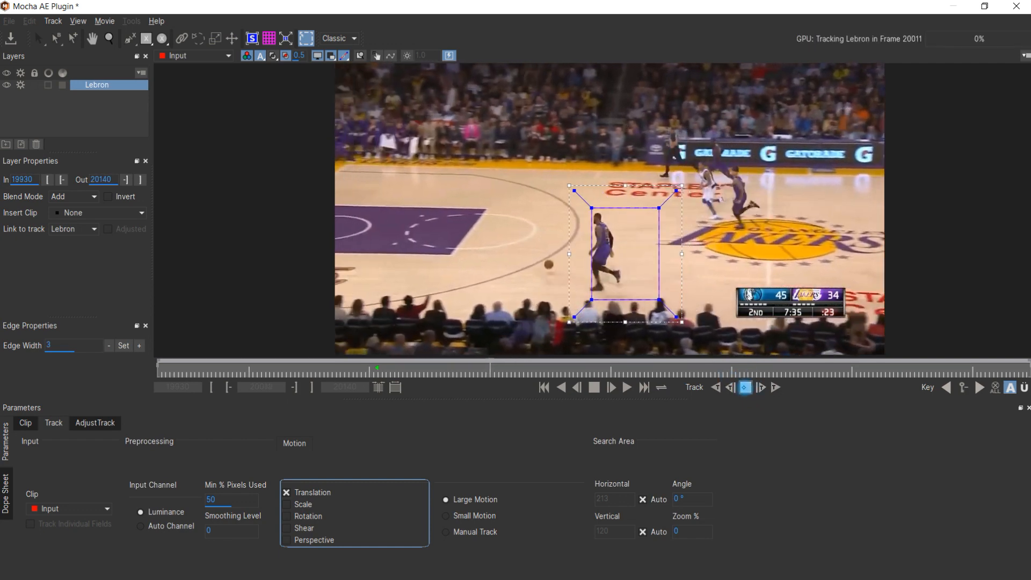
left_click(746, 387)
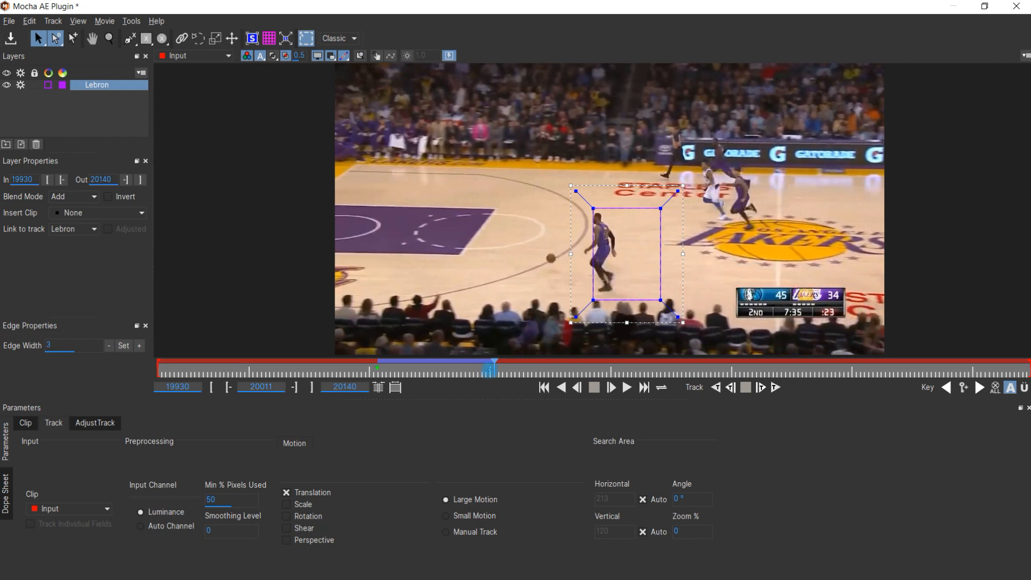
Reposition the Lebron shape over the running player at frames 20001, 20011 and 20025
left_click_drag(484, 370, 454, 371)
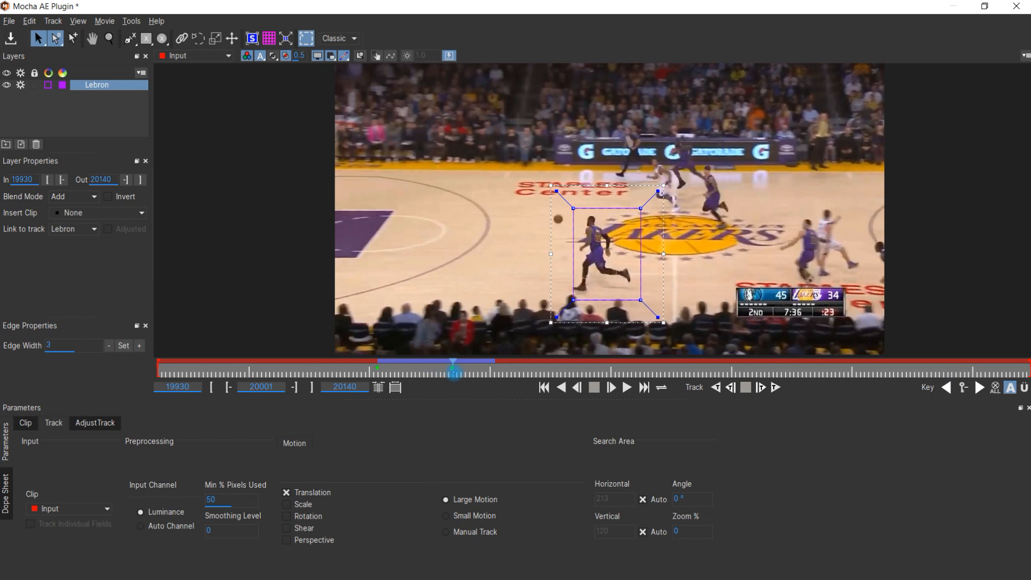
left_click_drag(455, 373, 494, 370)
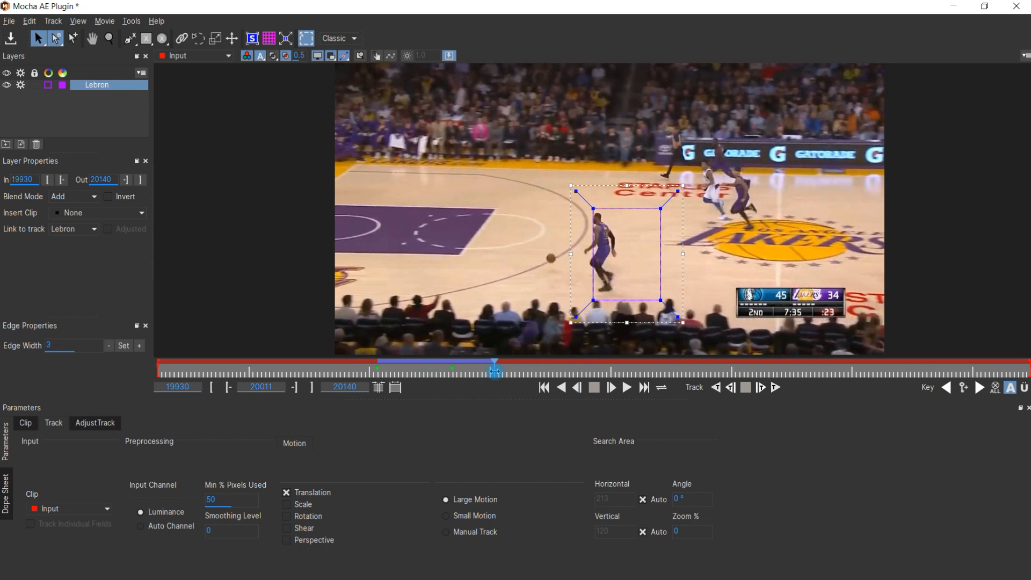
left_click_drag(645, 323, 626, 322)
left_click_drag(497, 369, 552, 370)
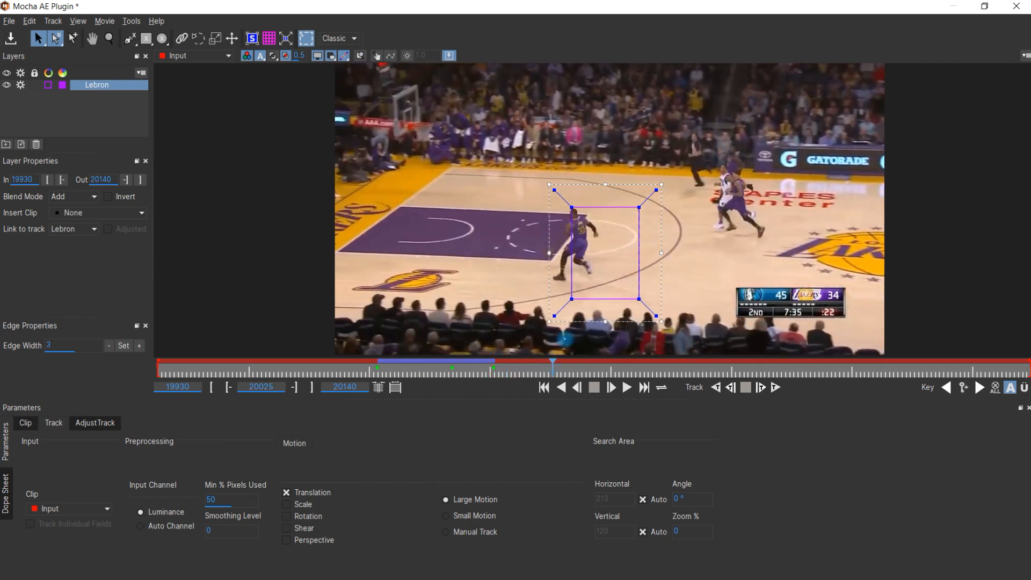
left_click_drag(623, 316, 579, 303)
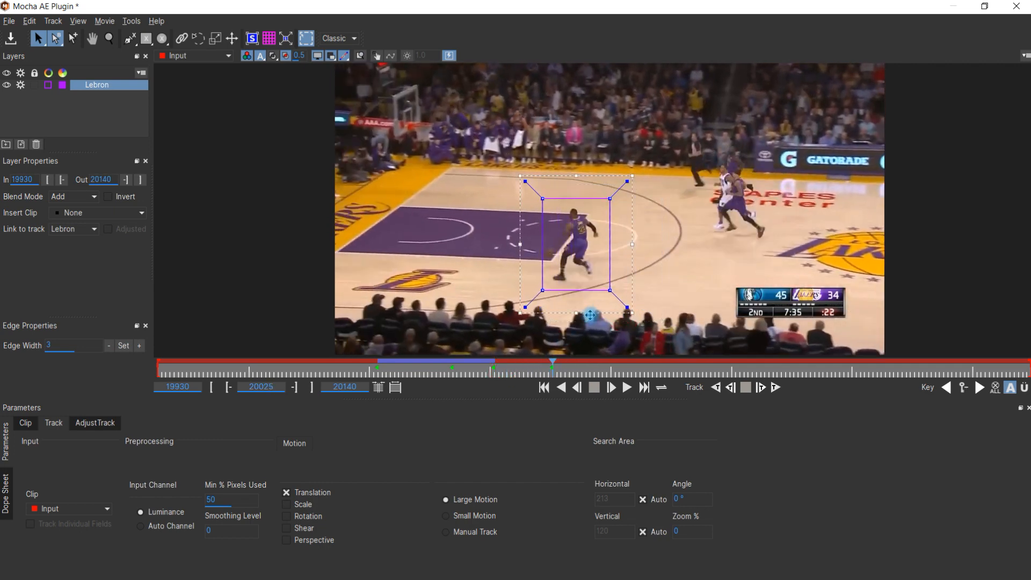
Move the Lebron shape to follow the player approaching the basket at frames 20035 and 20046
left_click(581, 367)
left_click_drag(581, 367, 594, 367)
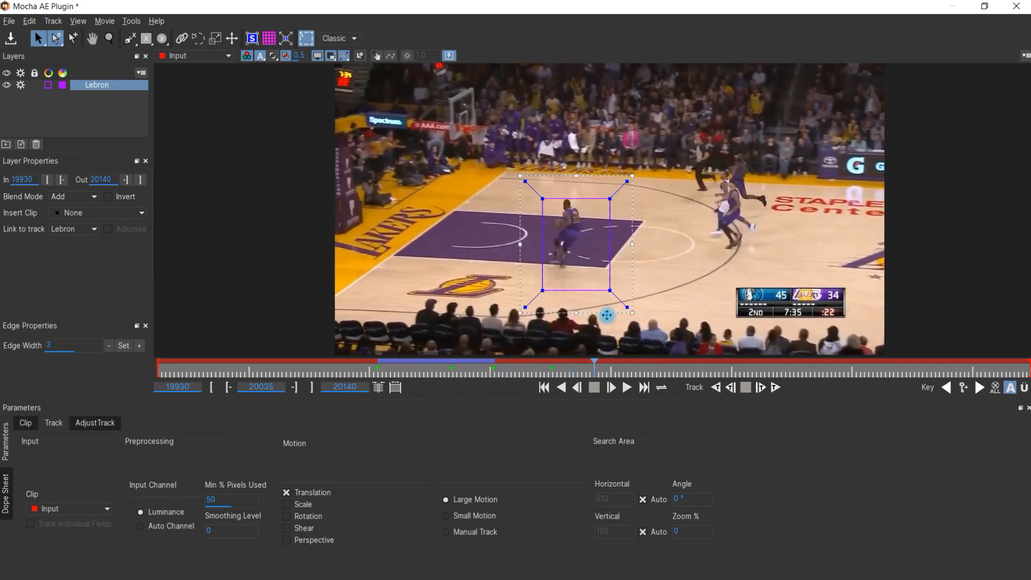
left_click_drag(604, 313, 601, 299)
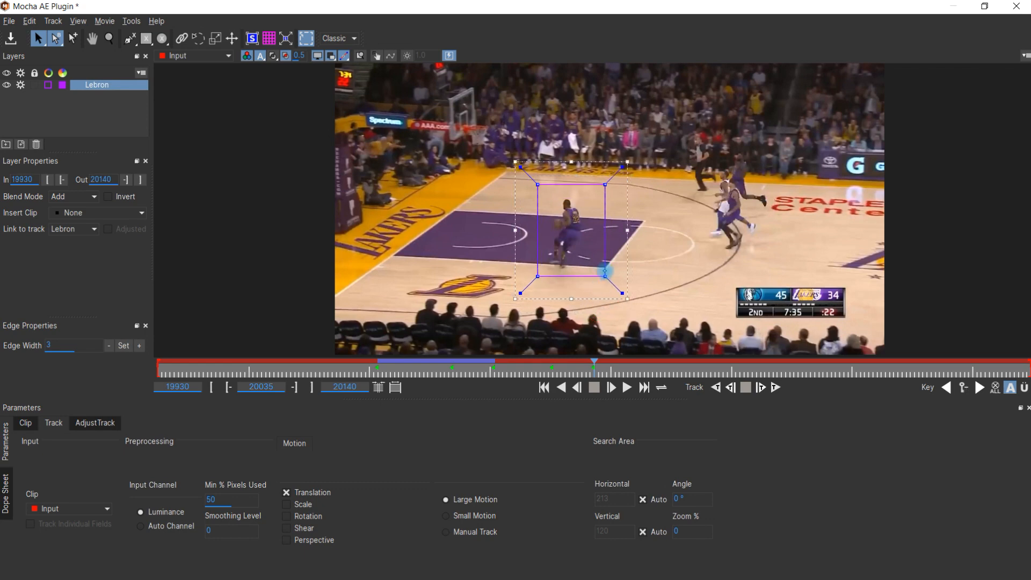
left_click_drag(603, 371, 640, 368)
left_click_drag(585, 299, 586, 276)
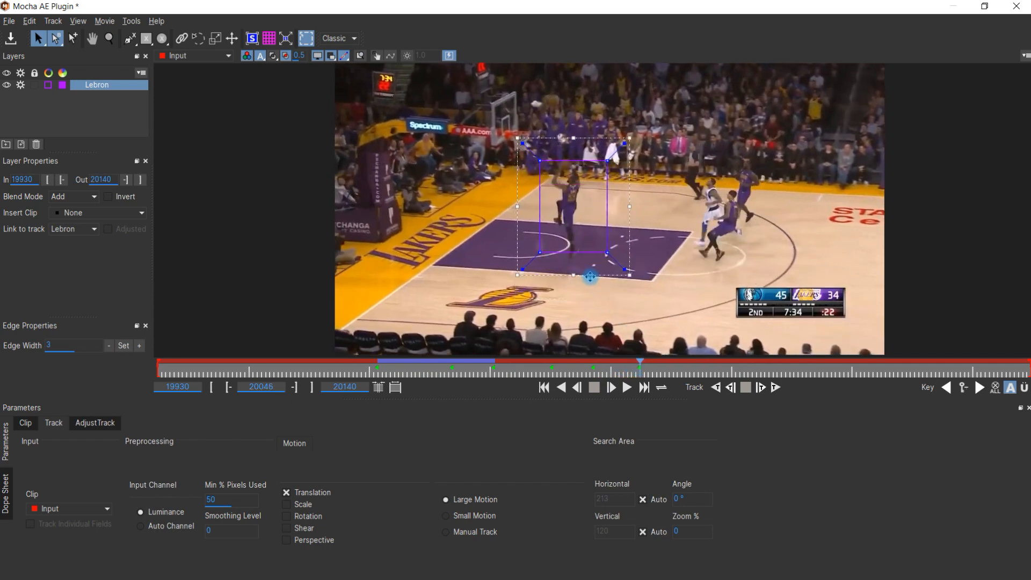
Reposition the Lebron shape over the dunking player at frames 20057 and 20069
left_click_drag(642, 368, 686, 368)
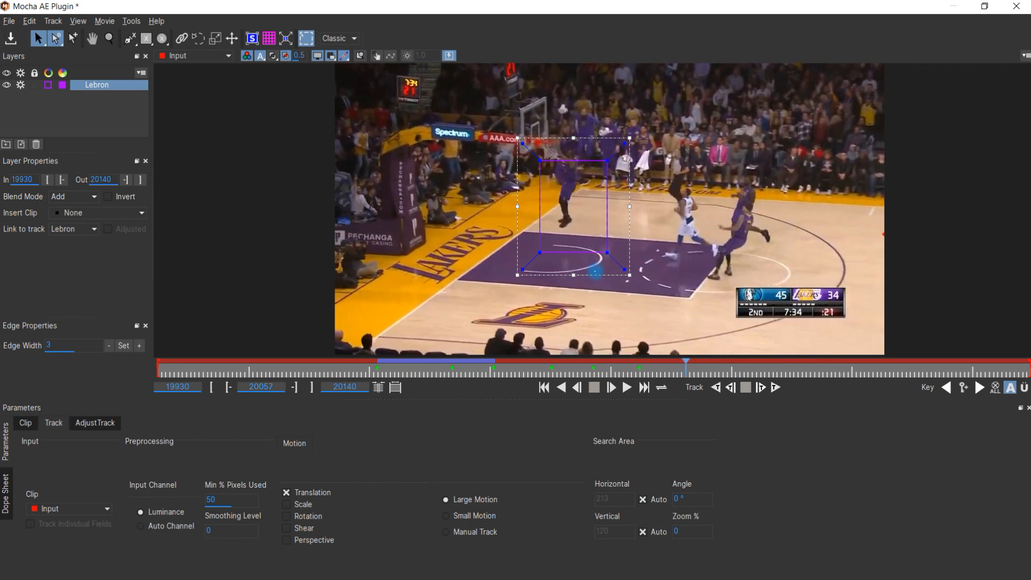
left_click_drag(595, 275, 594, 252)
left_click_drag(696, 368, 735, 368)
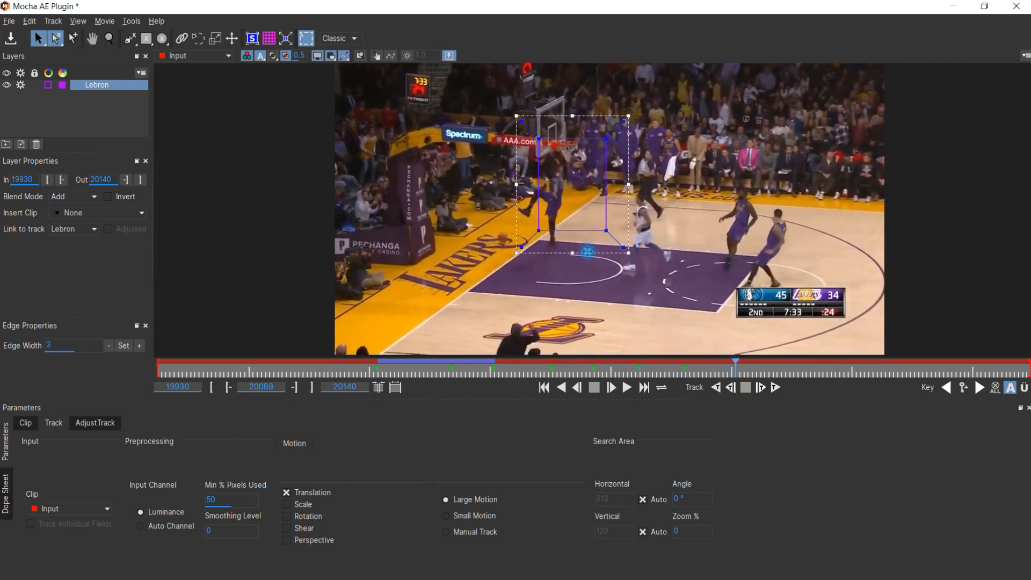
left_click(570, 261)
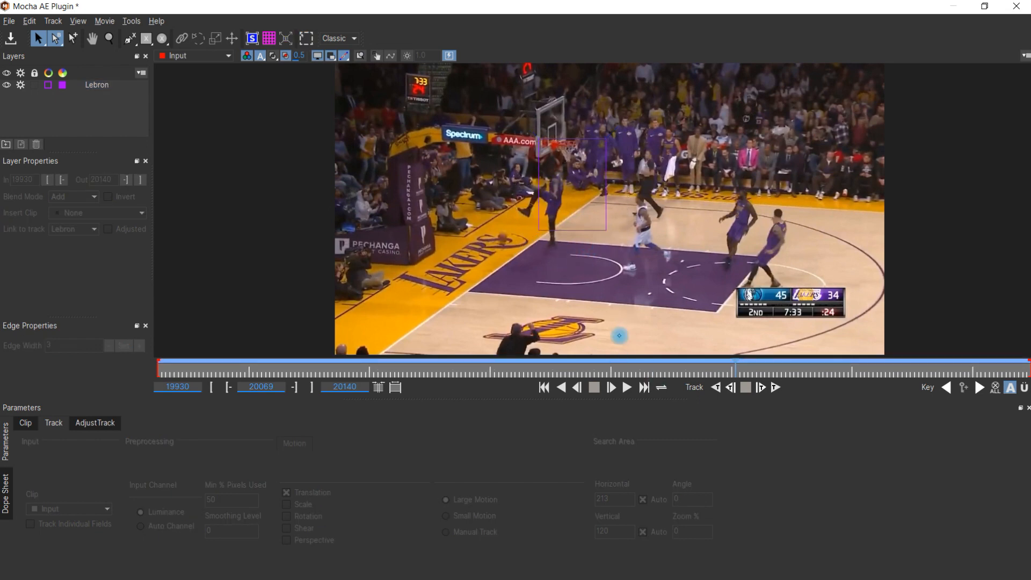
left_click(99, 86)
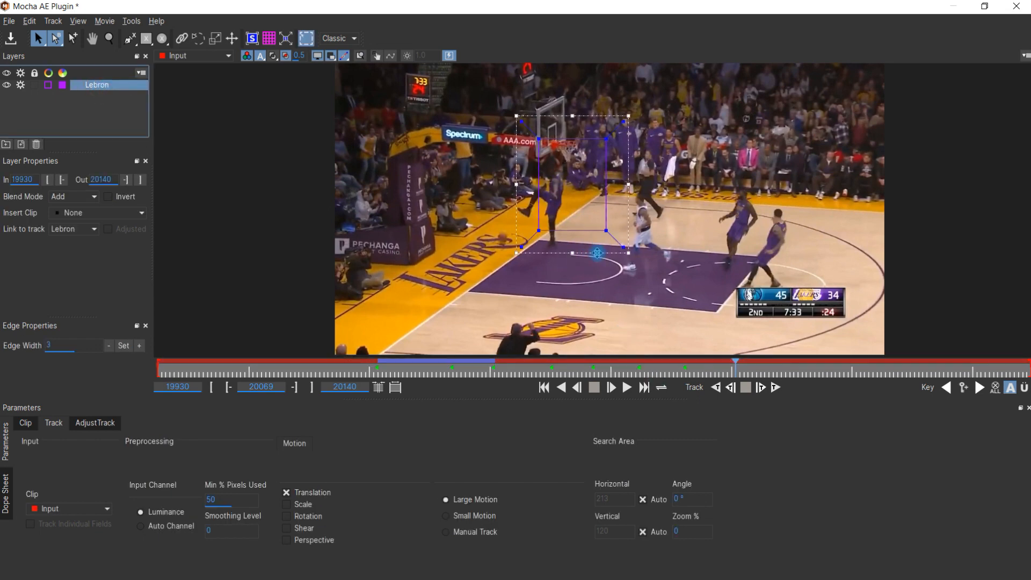
left_click_drag(597, 254, 569, 273)
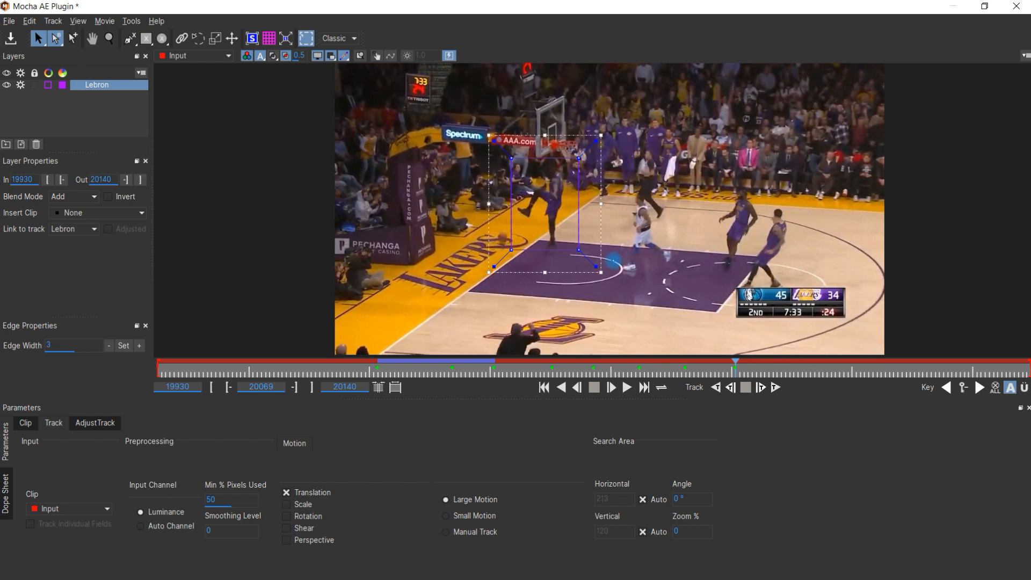
Trim the Lebron layer to frames 19975–20080, shifting its shape onto the player at frame 19975
left_click_drag(748, 372, 781, 366)
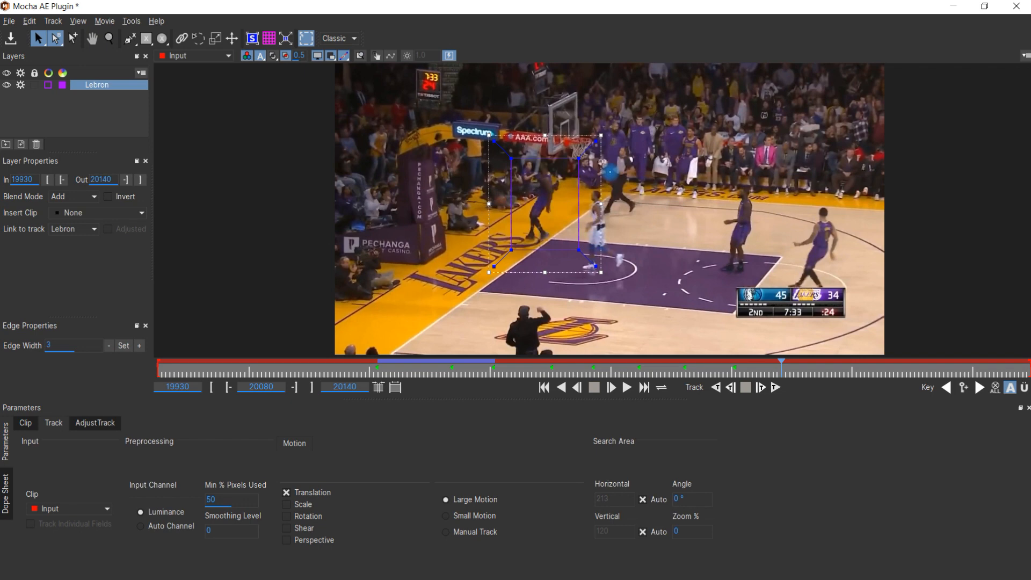
left_click(139, 180)
left_click(141, 180)
left_click_drag(777, 368, 345, 375)
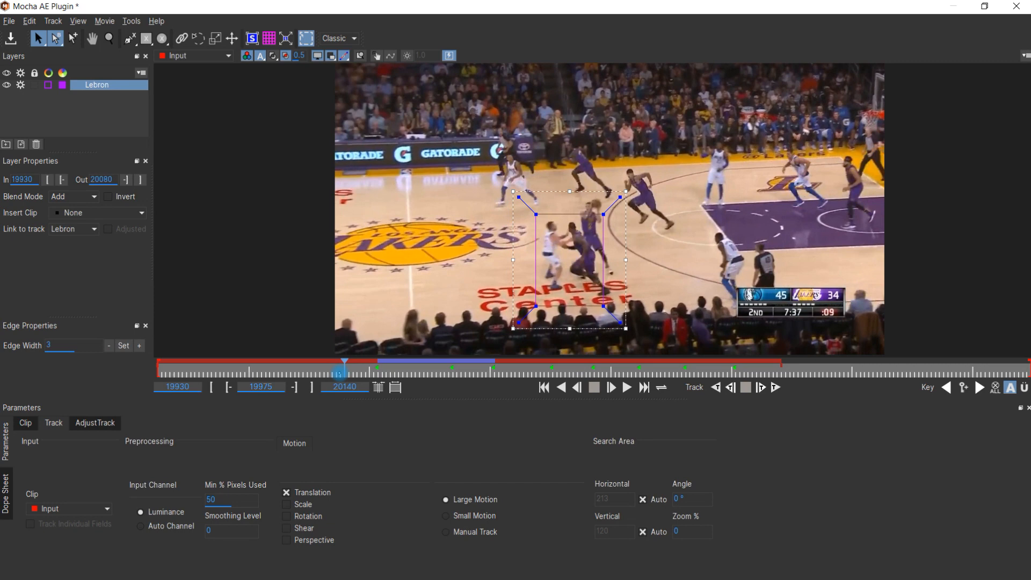
left_click_drag(578, 330, 593, 324)
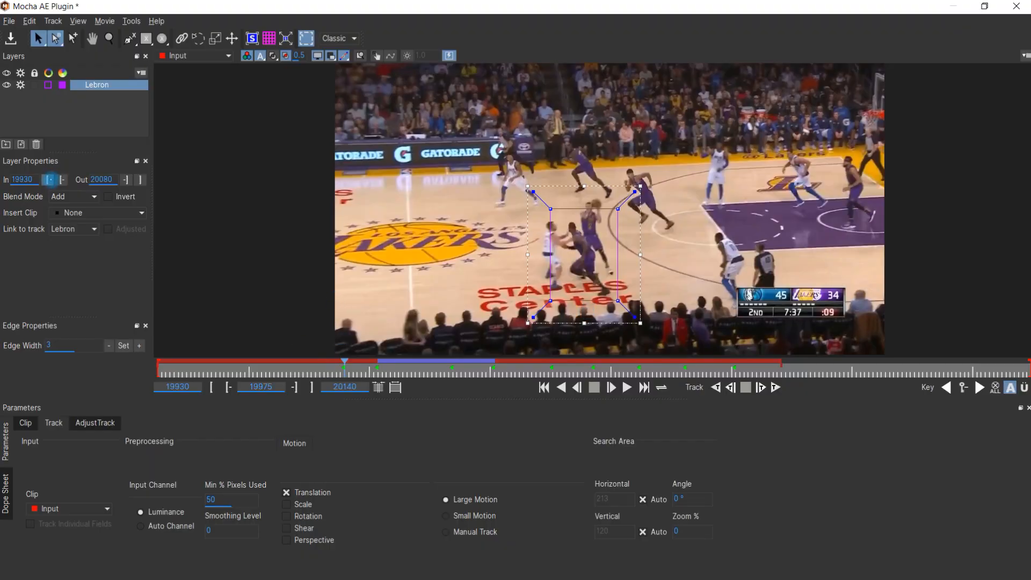
left_click(48, 179)
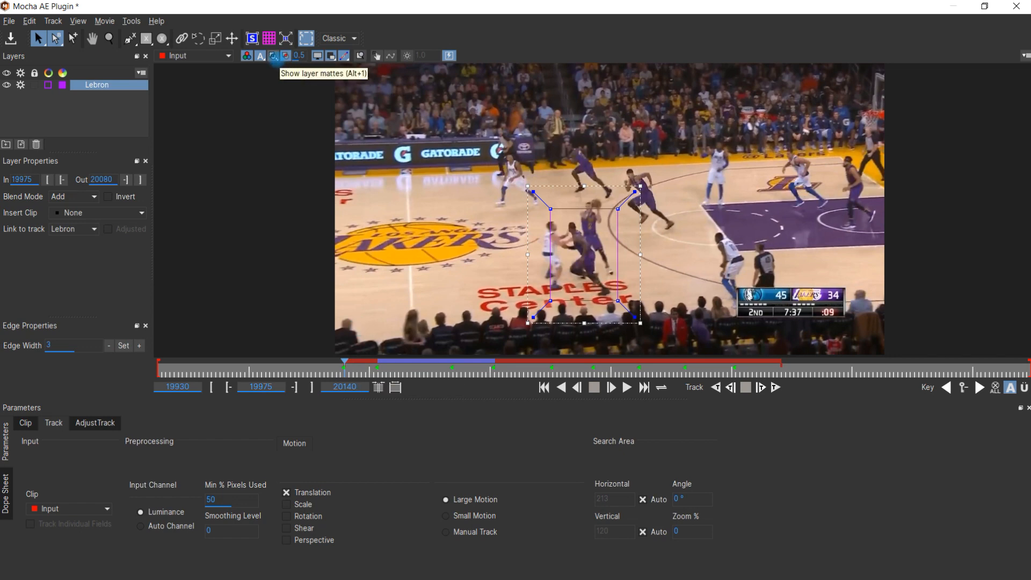
Show the layer mattes, then disable processing and visibility for the Lebron layer
left_click(273, 56)
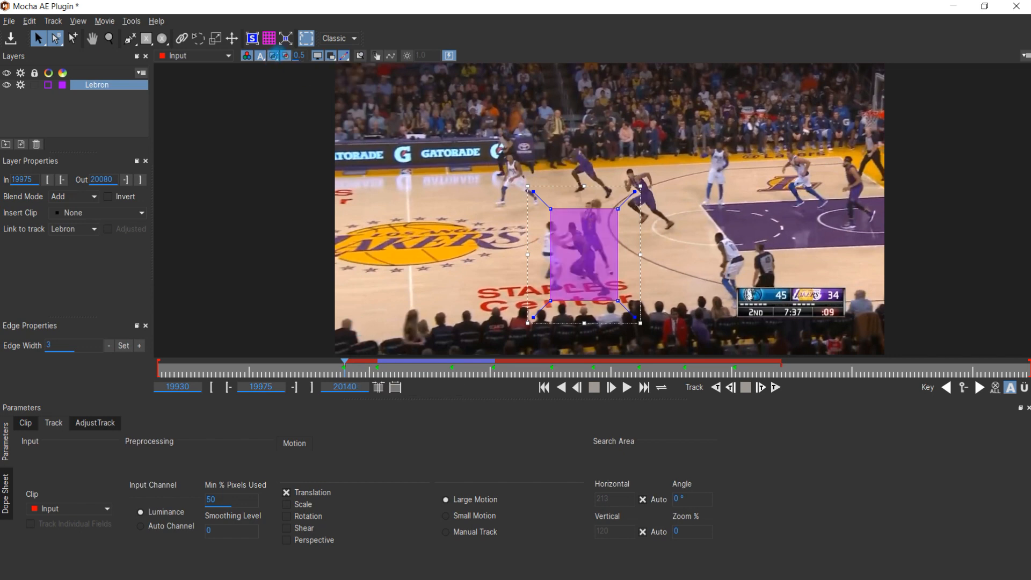
mouse_move(345, 370)
left_mouse_down()
mouse_move(693, 377)
mouse_move(356, 376)
left_mouse_up()
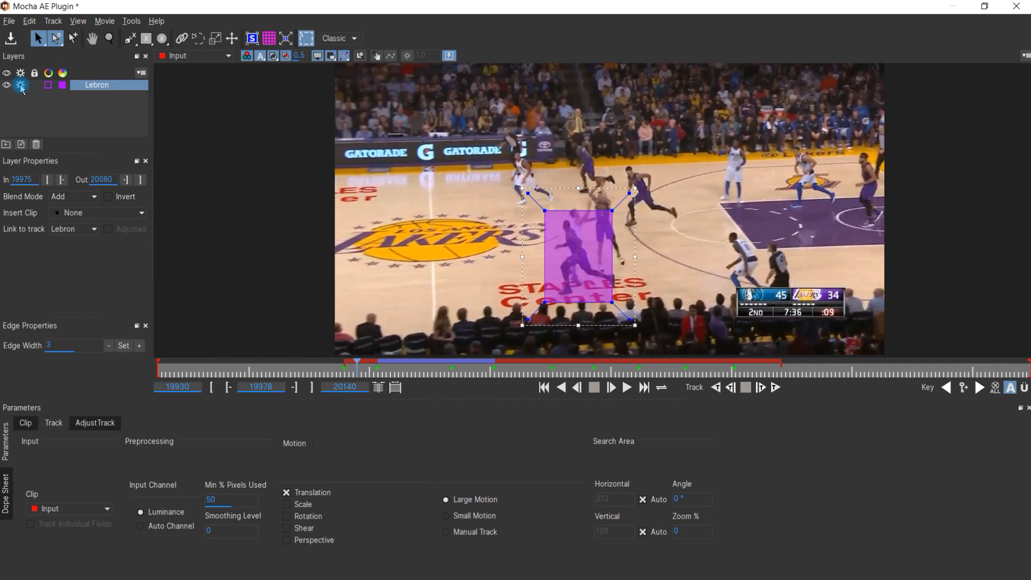
left_click(21, 86)
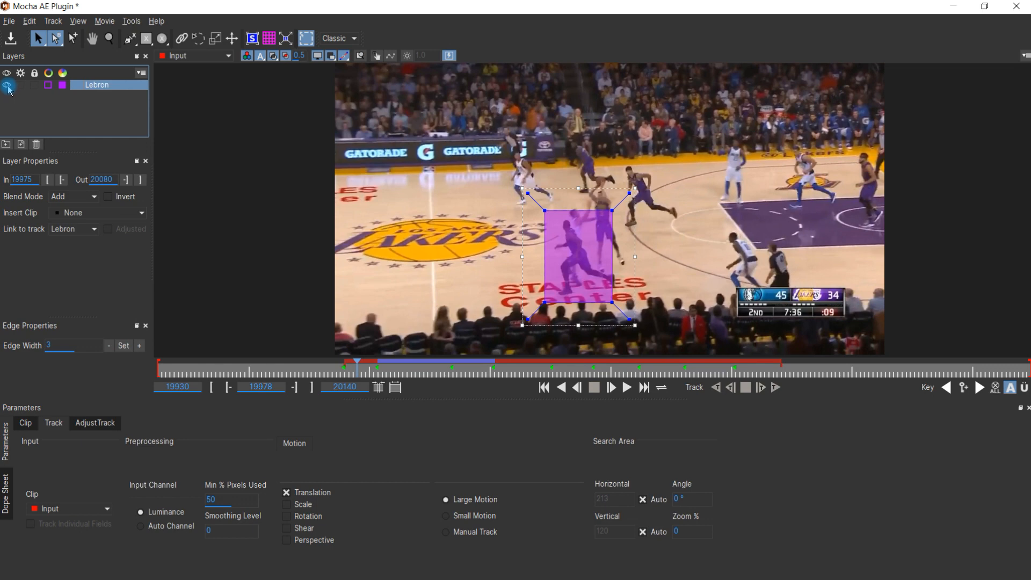
left_click(7, 86)
At frame 20001, draw a rectangular shape on a new layer around the teammate running above the centre-court logo
left_click_drag(357, 369, 452, 369)
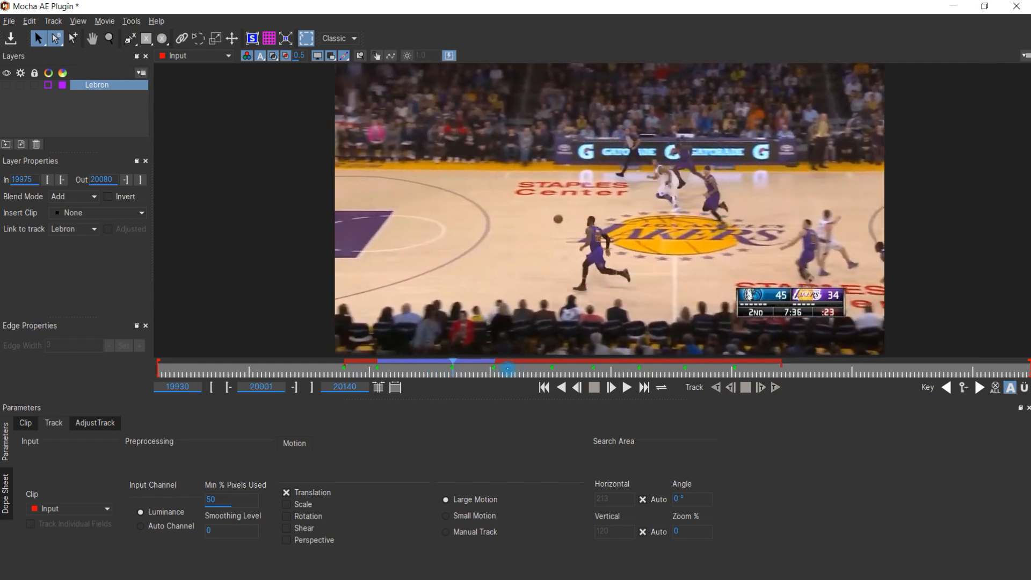
left_click(146, 38)
left_click_drag(688, 160, 743, 231)
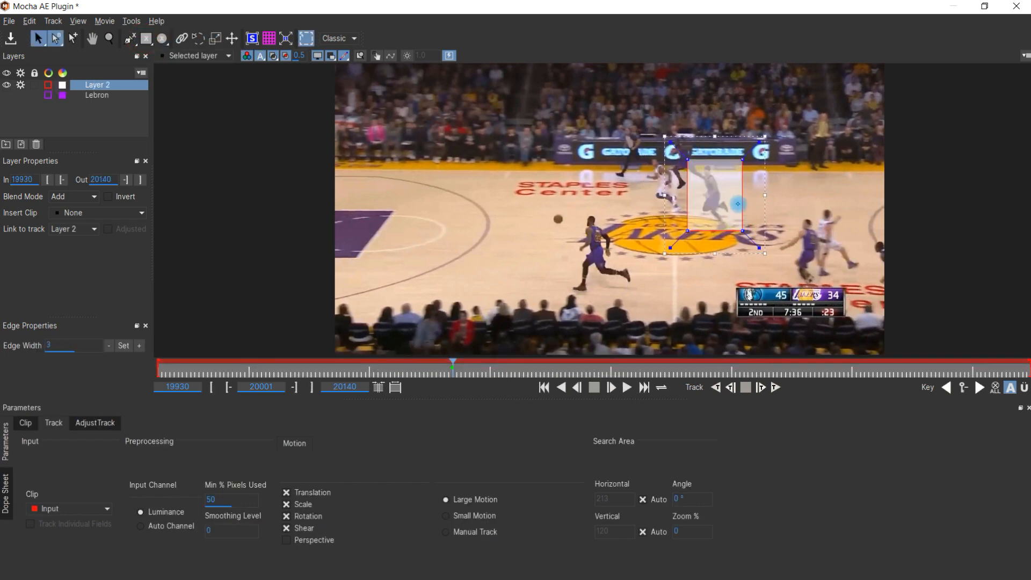
Set the new layer's outline and matte colours to yellow
left_click(48, 85)
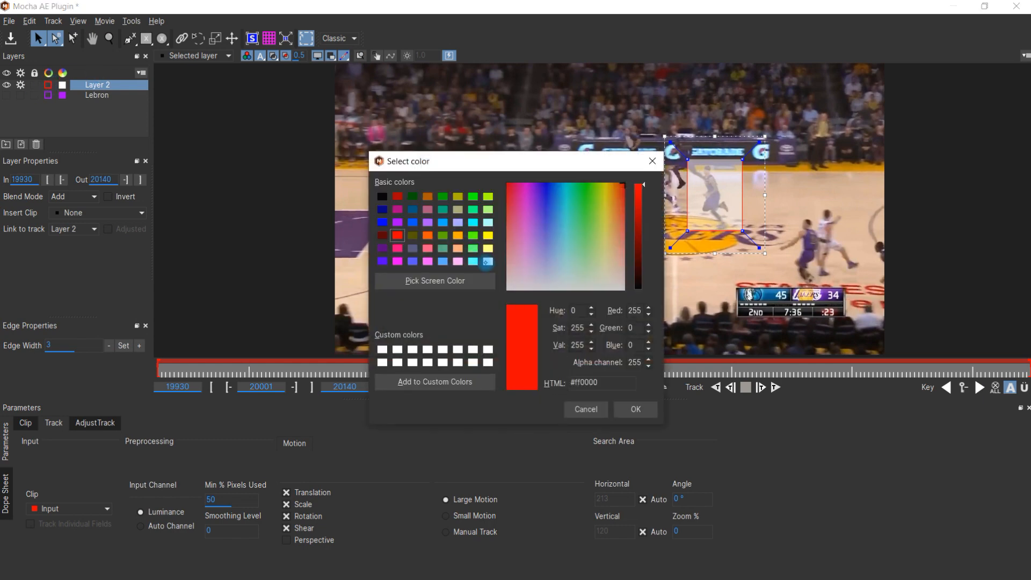
left_click(488, 235)
left_click(635, 409)
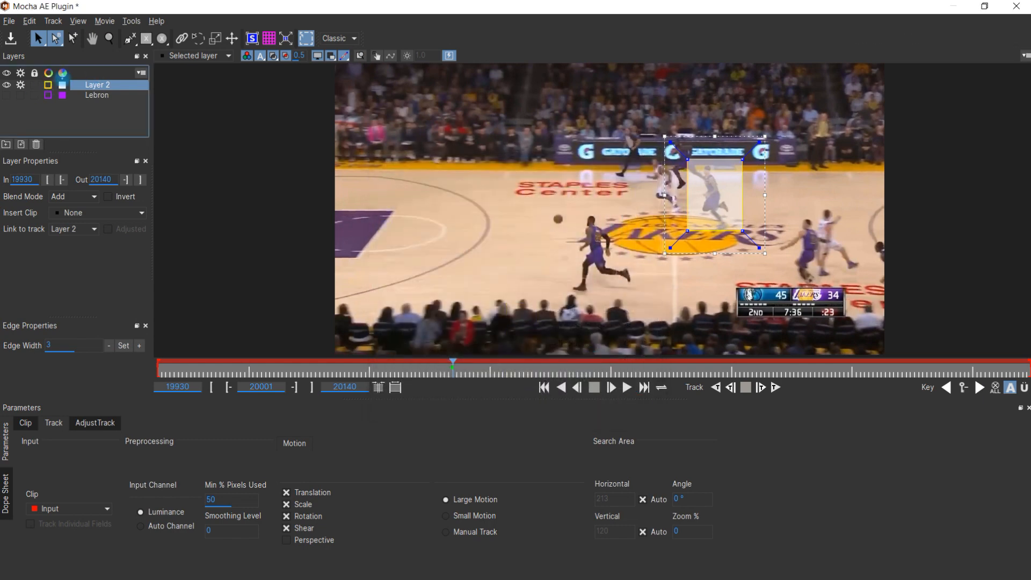
left_click(63, 85)
left_click(488, 235)
left_click(639, 408)
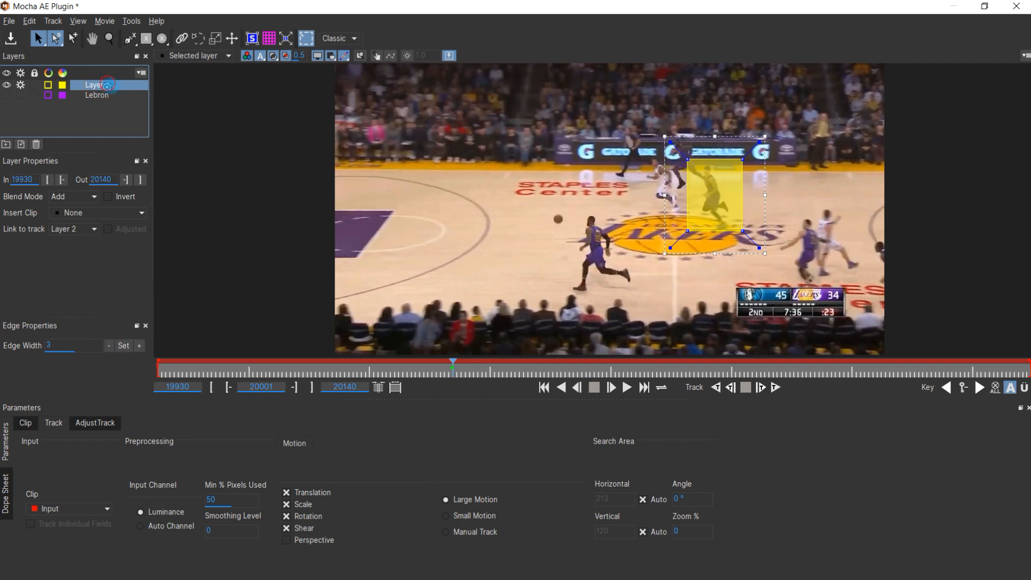
Rename the new yellow layer Teammate
double_click(102, 85)
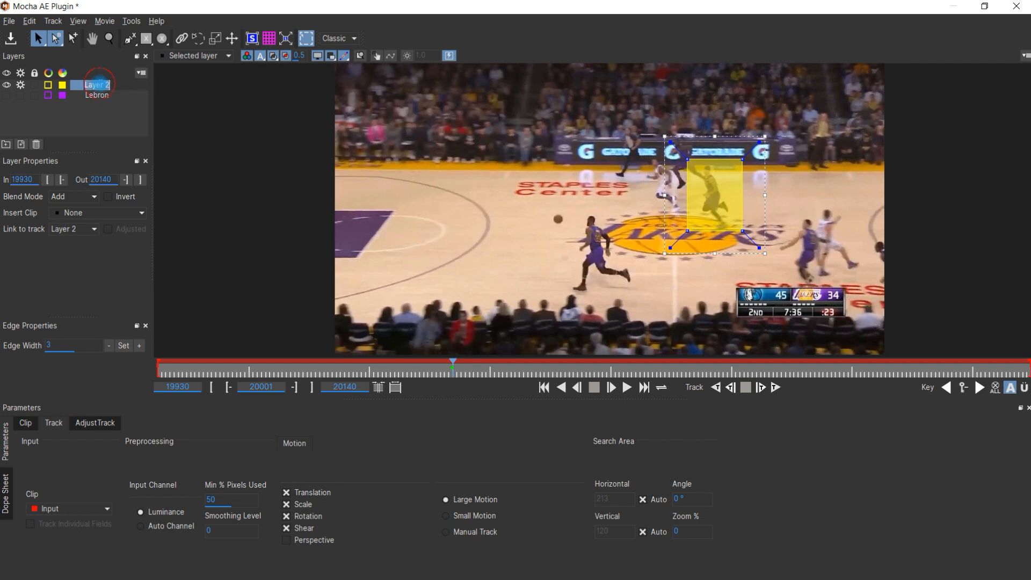
type("Teammate")
key("Return")
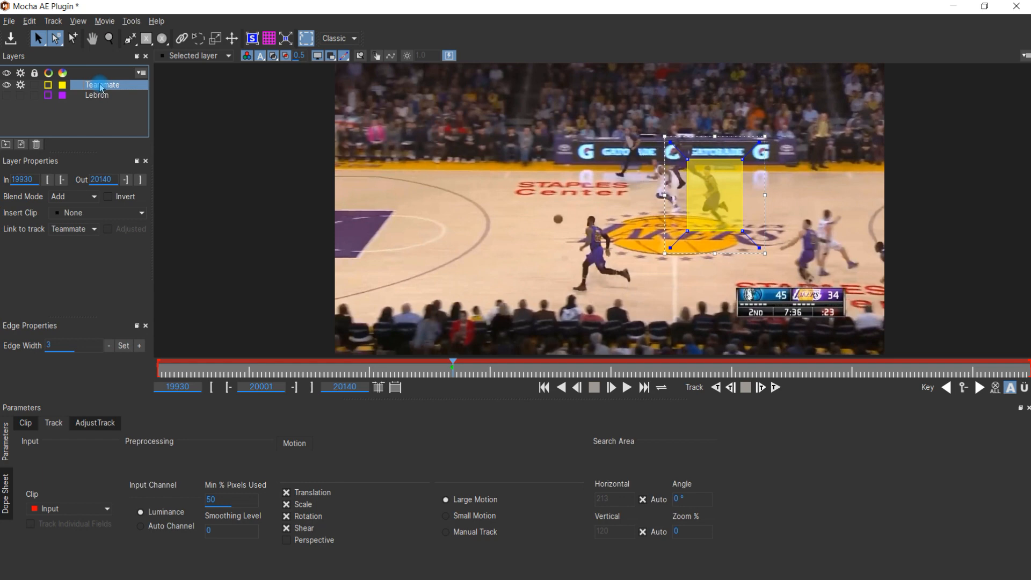
Move the Teammate shape over its player at frames 19992 and 19985, and set the layer's in point to 19985
left_click_drag(452, 370, 415, 371)
left_click_drag(725, 250, 692, 246)
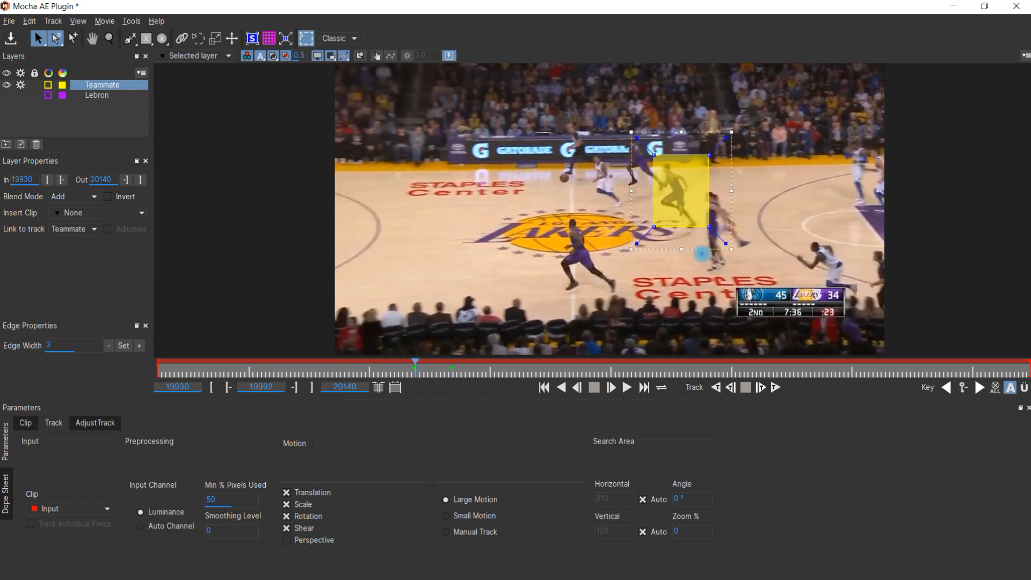
left_click_drag(415, 371, 386, 371)
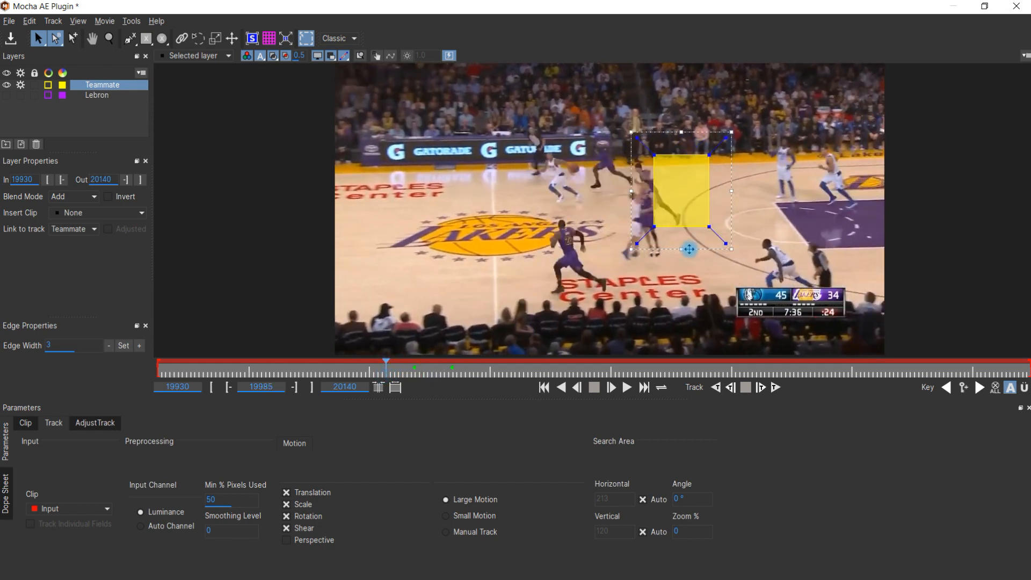
left_click_drag(687, 247, 661, 246)
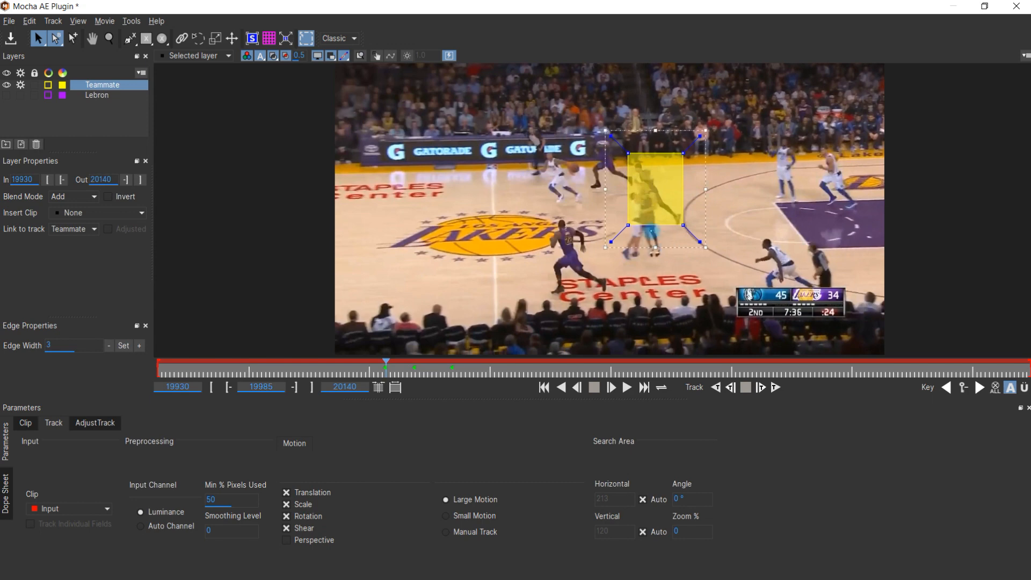
left_click(49, 180)
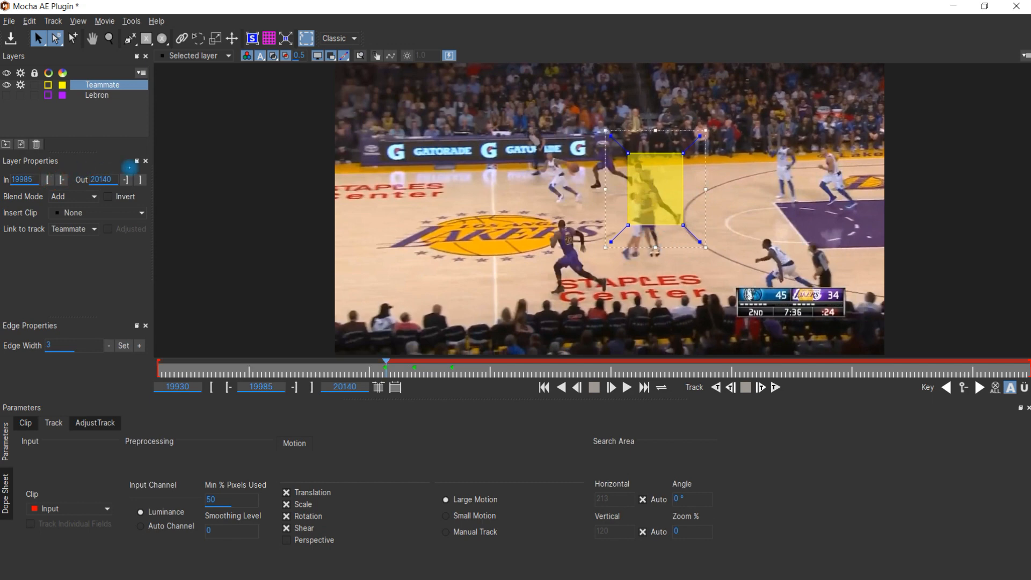
Reposition the Teammate shape at frames 20005 and 20026, and widen it at frame 20016 to cover the player
left_click_drag(390, 370, 470, 370)
left_click_drag(735, 251, 757, 252)
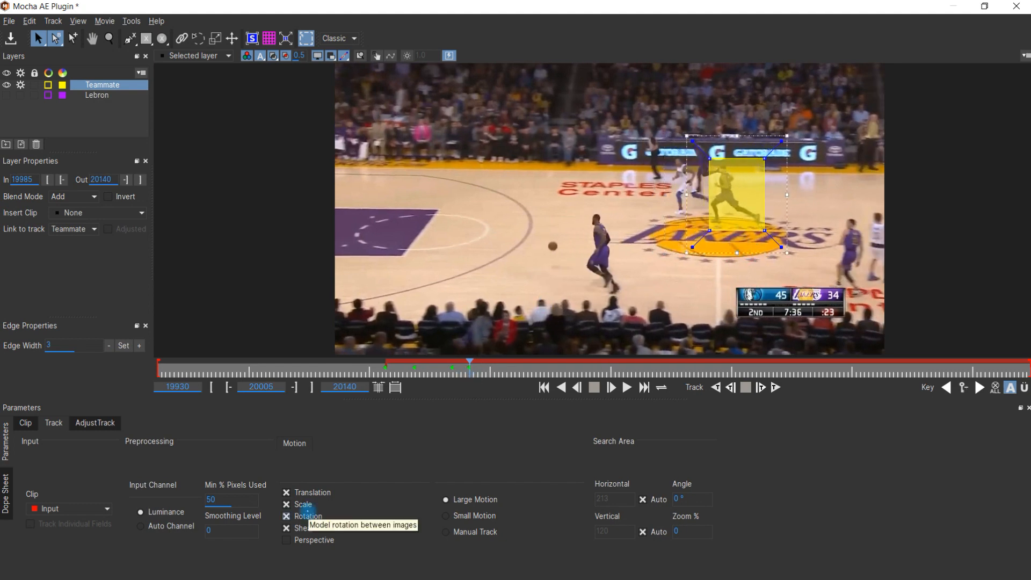
left_click_drag(470, 370, 527, 343)
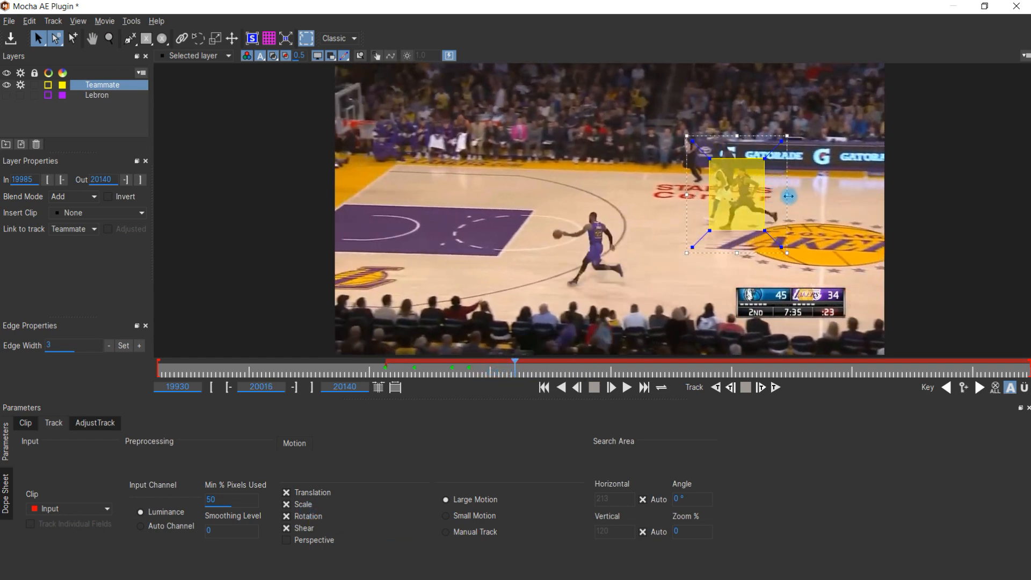
left_click_drag(787, 197, 804, 202)
left_click_drag(515, 367, 557, 368)
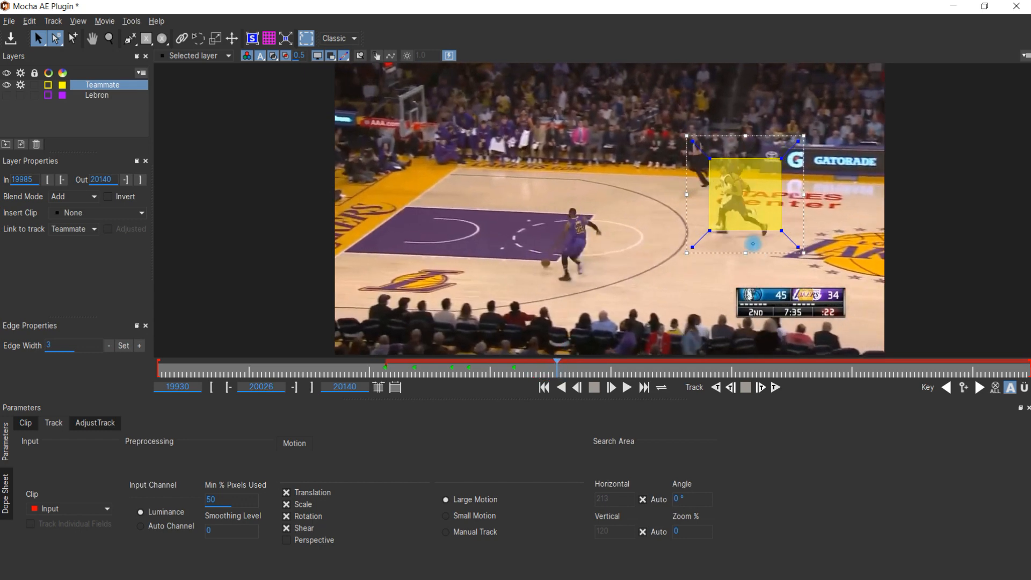
left_click_drag(752, 257, 749, 262)
At frame 20038, move the Teammate shape down over the player and extend its upper edge
left_click_drag(557, 369, 607, 368)
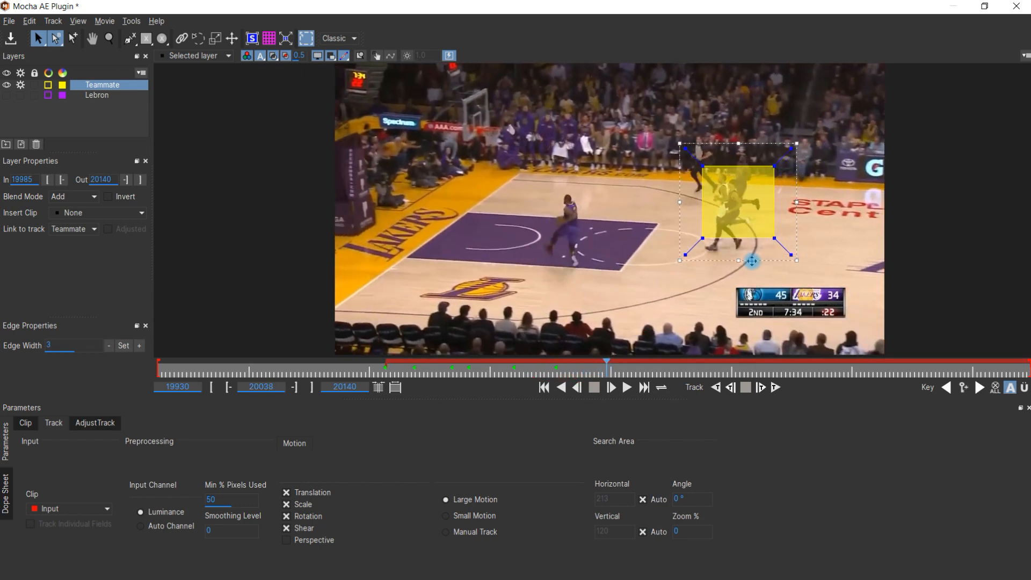
left_click_drag(764, 261, 750, 276)
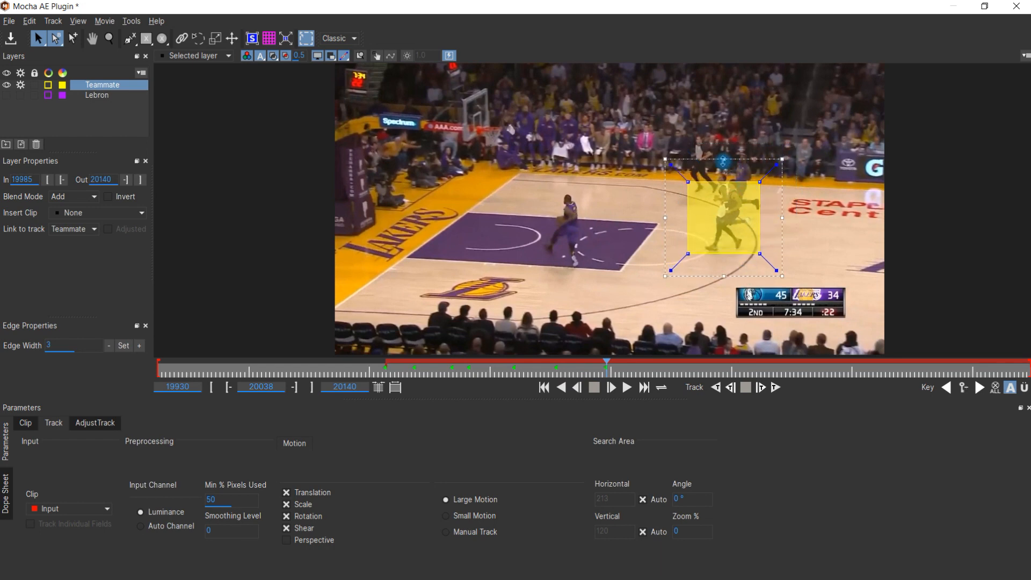
left_click_drag(723, 161, 723, 144)
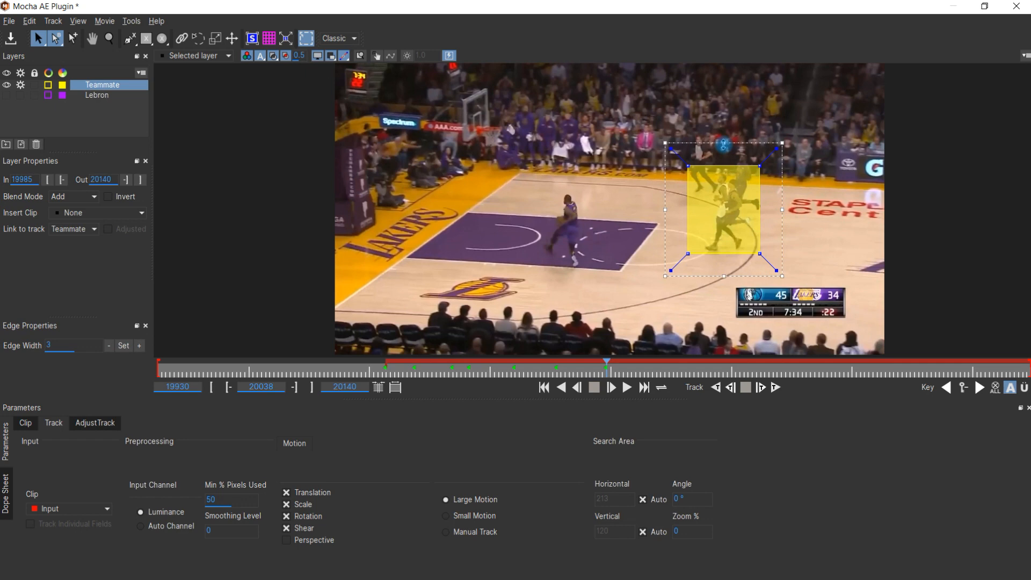
Keep the Teammate shape on the player beyond frame 20038, then reposition and narrow it at frame 20062
left_click_drag(608, 369, 661, 369)
mouse_move(745, 274)
left_mouse_down()
mouse_move(726, 276)
mouse_move(730, 285)
left_mouse_up()
left_click_drag(666, 367, 707, 368)
left_click_drag(733, 287, 707, 294)
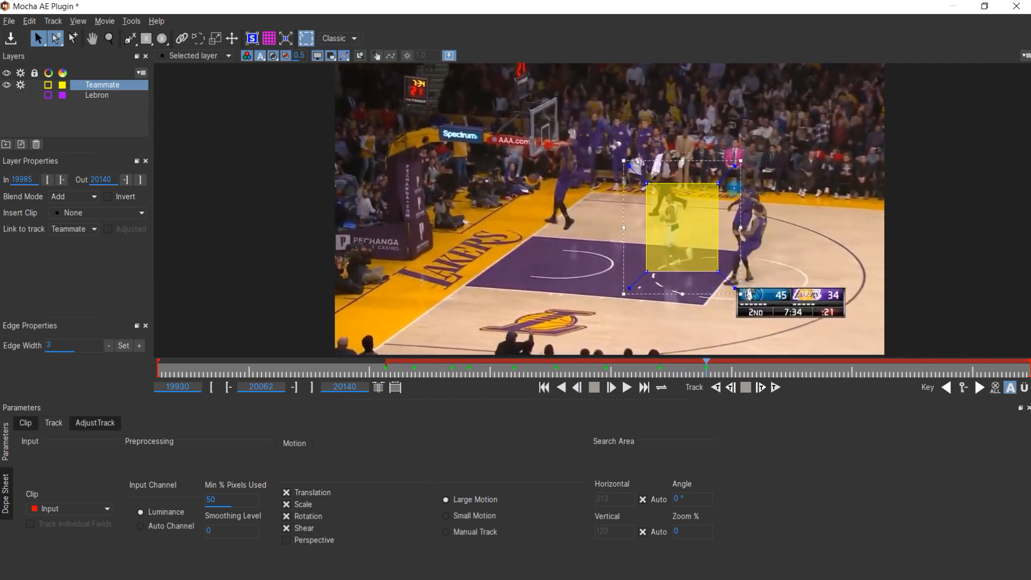
left_click_drag(742, 228, 726, 228)
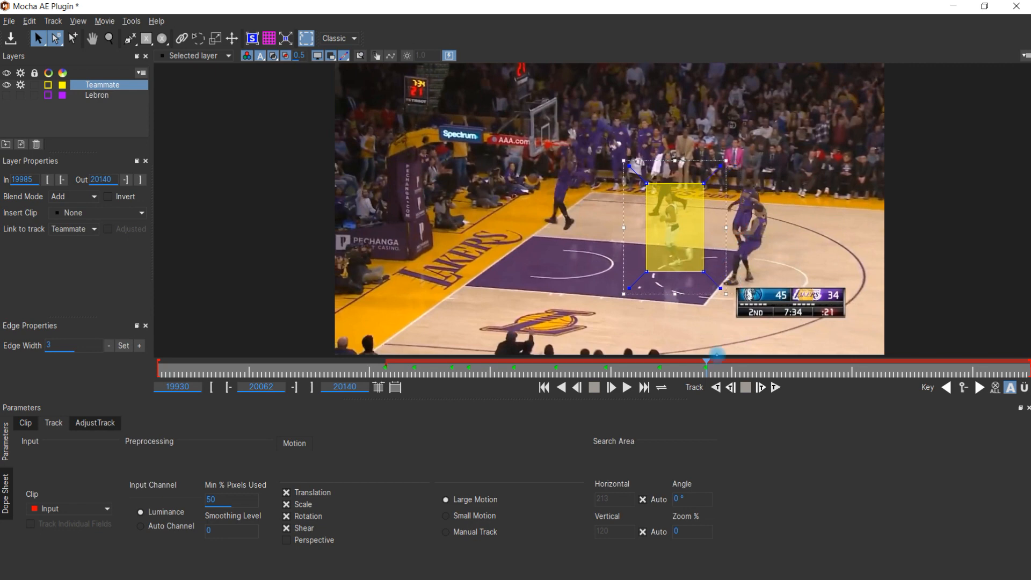
Move the Teammate shape to follow the play under the basket at frames 20074 and 20086
left_click(715, 367)
left_click_drag(736, 367, 757, 367)
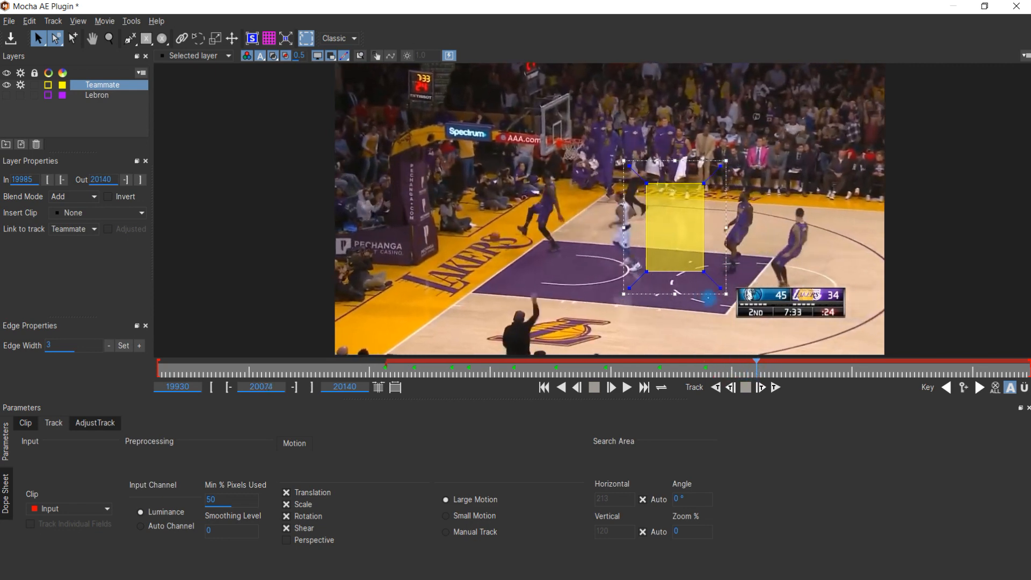
left_click_drag(699, 295, 662, 287)
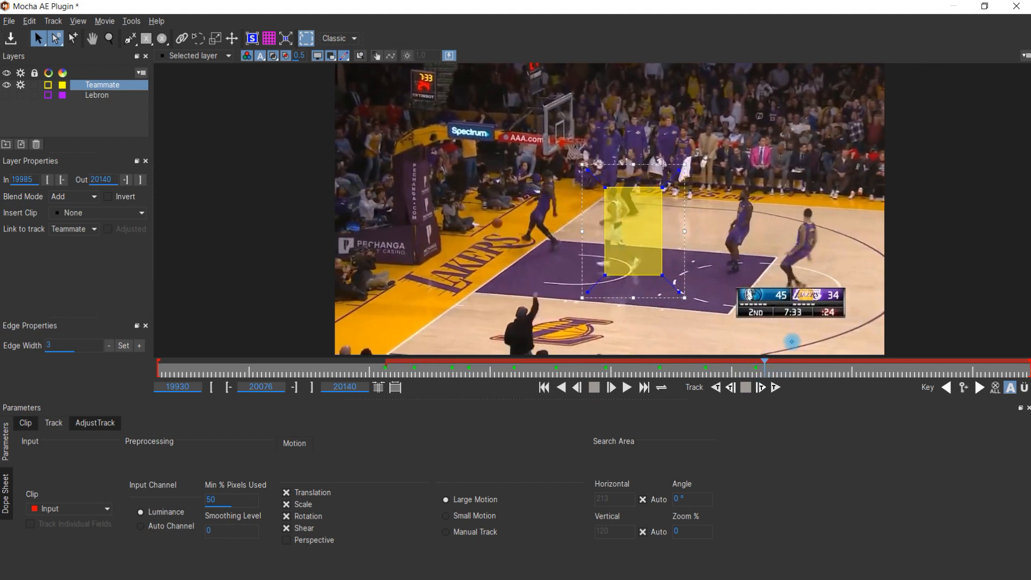
key("Right")
left_click_drag(782, 367, 806, 368)
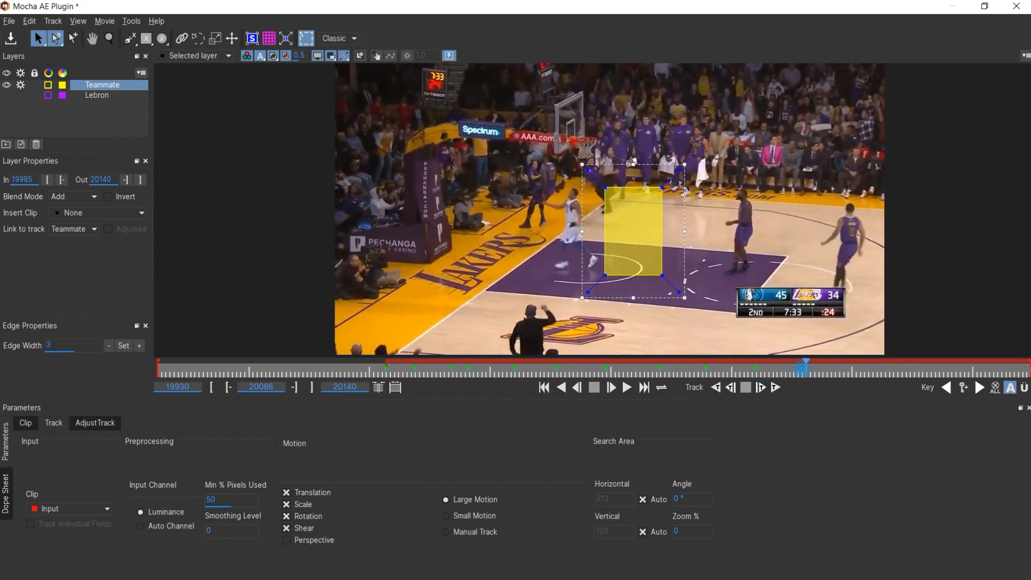
left_click_drag(654, 296, 606, 294)
left_click(816, 367)
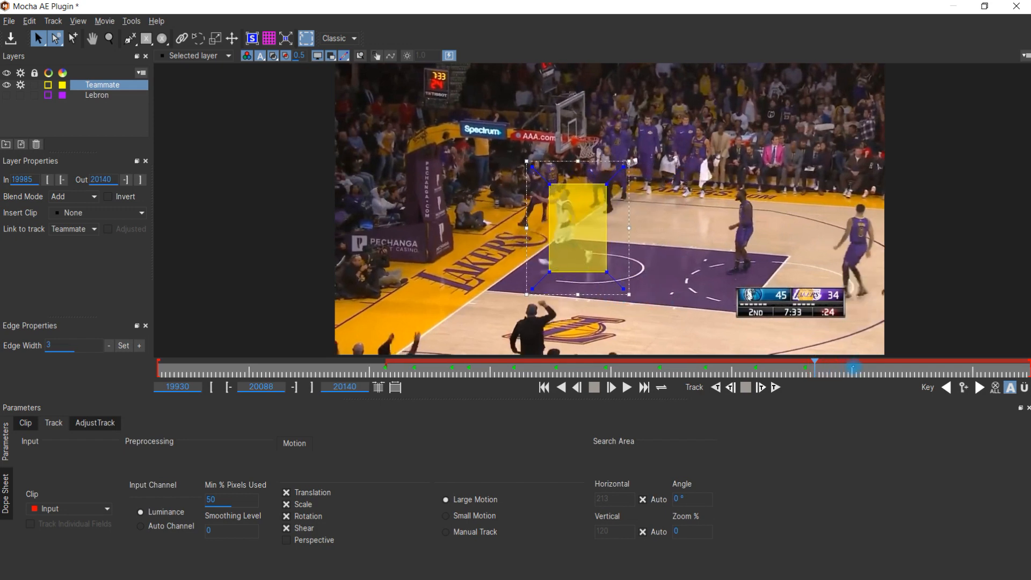
Move the Teammate shape to follow the player at frames 20089 and 20104, and end the layer at frame 20104
left_click(820, 365)
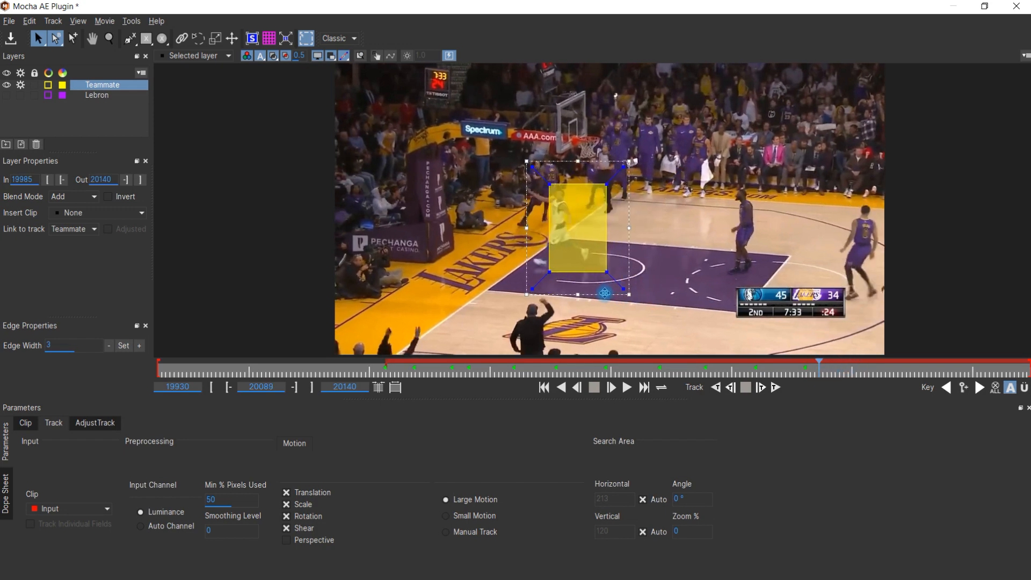
left_click_drag(596, 296, 581, 293)
left_click_drag(820, 365, 881, 365)
left_click_drag(583, 292, 523, 294)
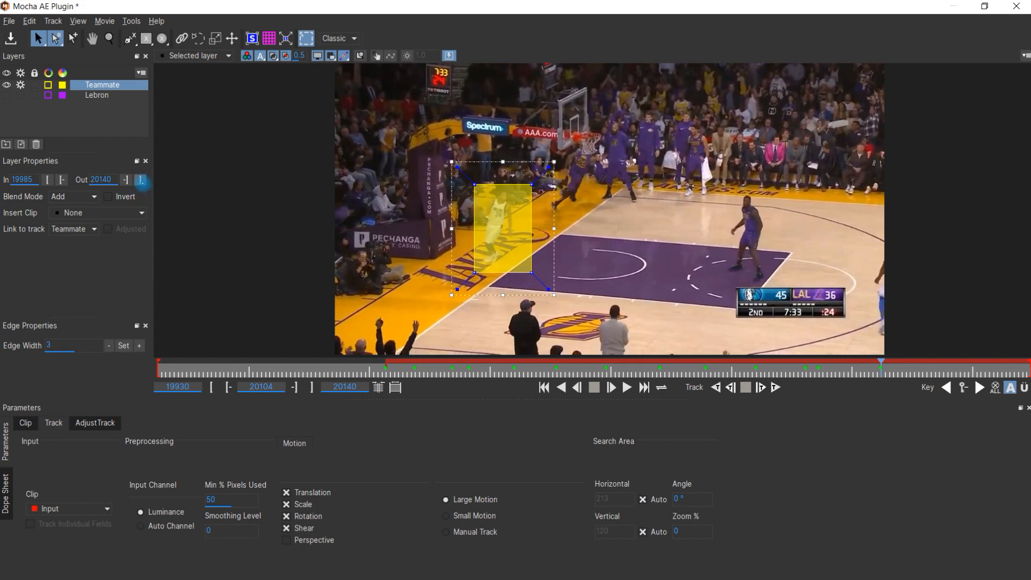
left_click(141, 180)
Turn off tracking for the Teammate layer and make the Lebron layer visible, checking both shapes together across the frames
left_click_drag(880, 362, 426, 365)
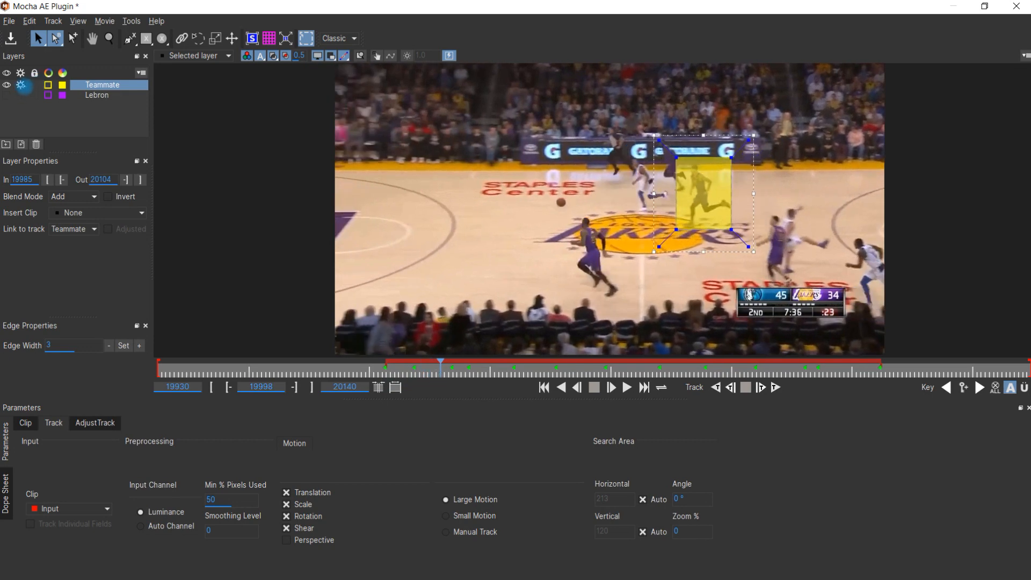
left_click(21, 85)
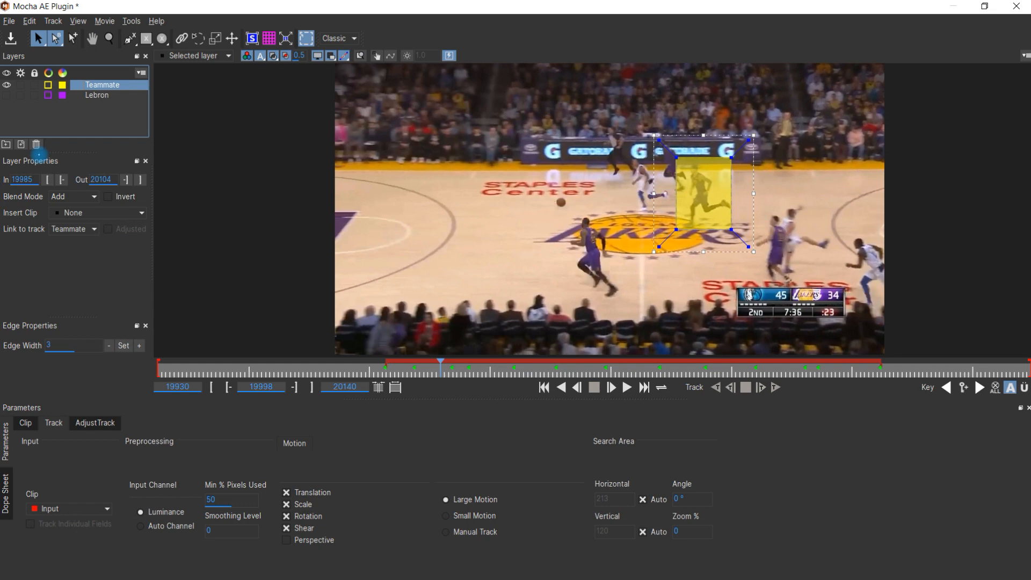
left_click(6, 95)
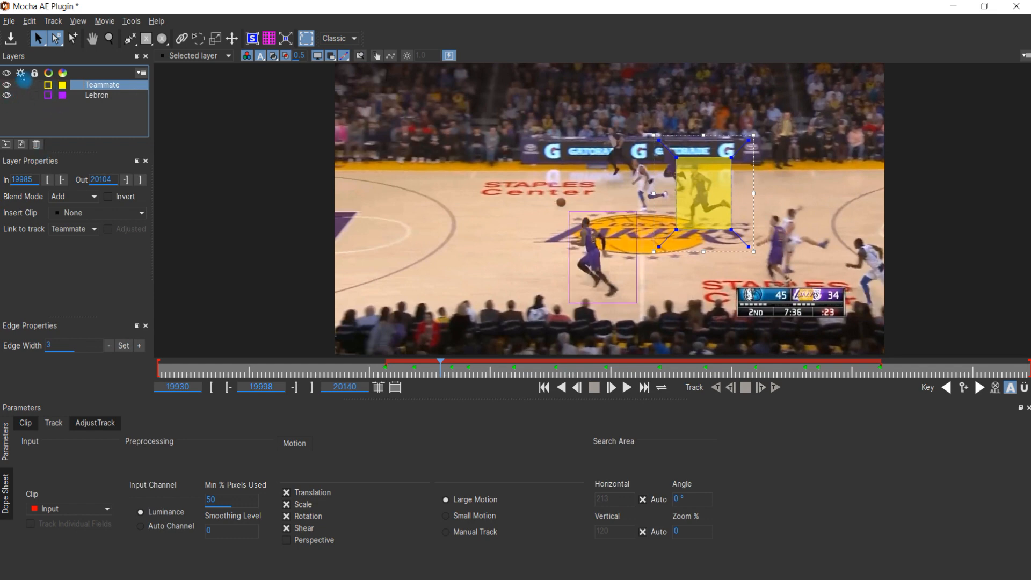
left_click_drag(450, 369, 486, 369)
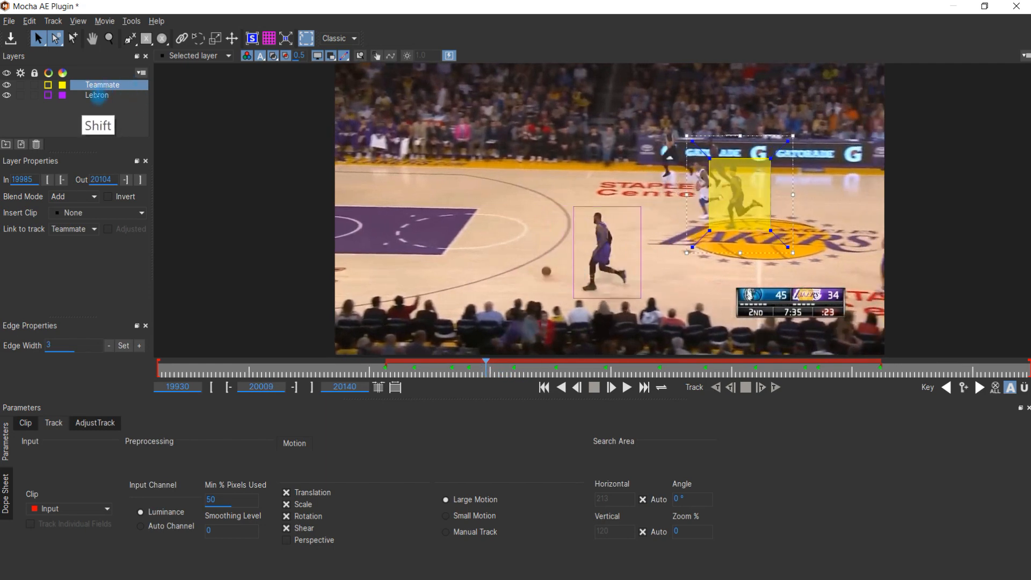
left_click(99, 96, "shift")
left_click_drag(485, 369, 520, 361)
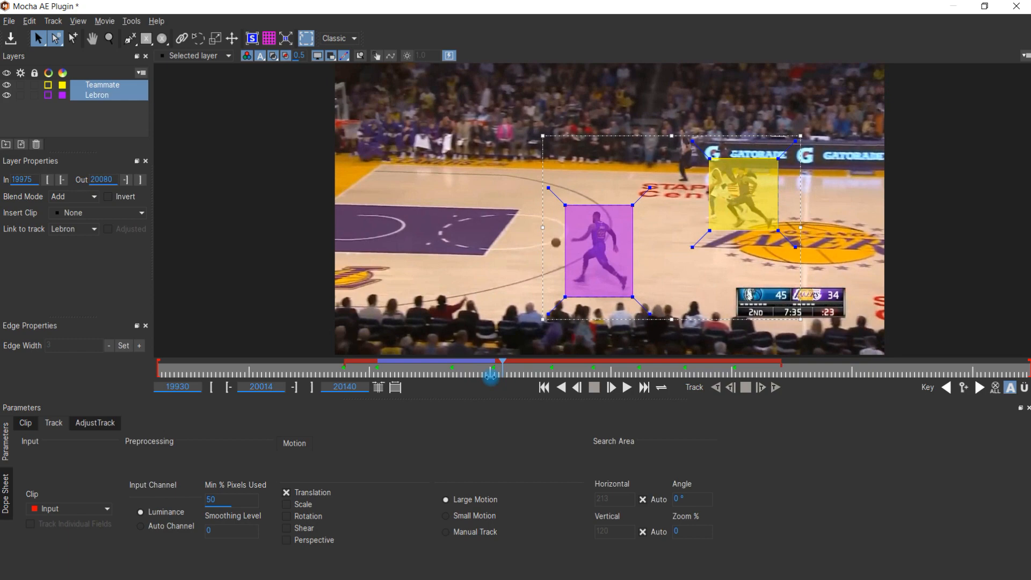
left_click(403, 387)
At frame 19985, with no layer selected, draw a closed X-spline around the Lakers logo at center court
left_click_drag(404, 386, 385, 369)
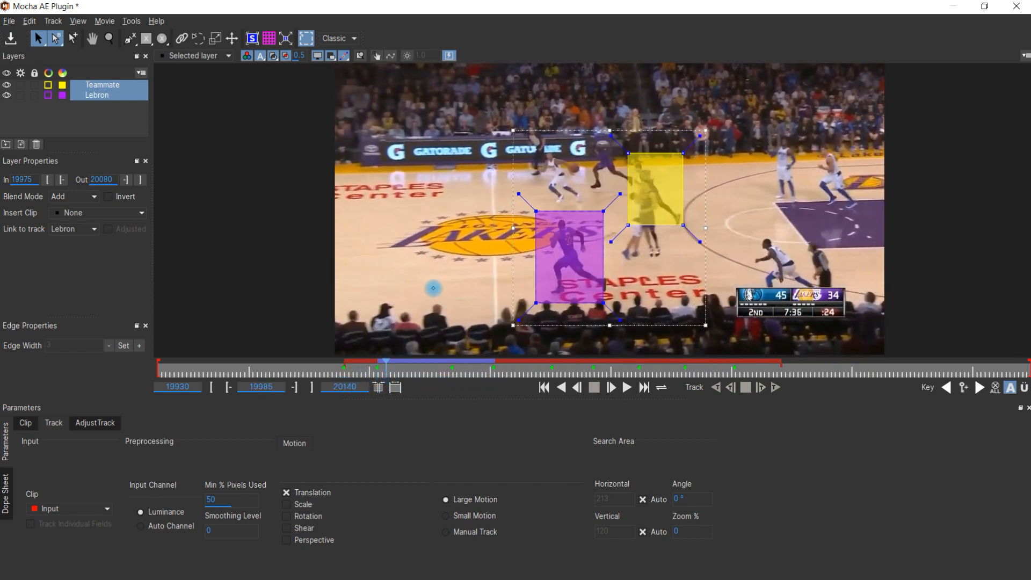
left_click(111, 107)
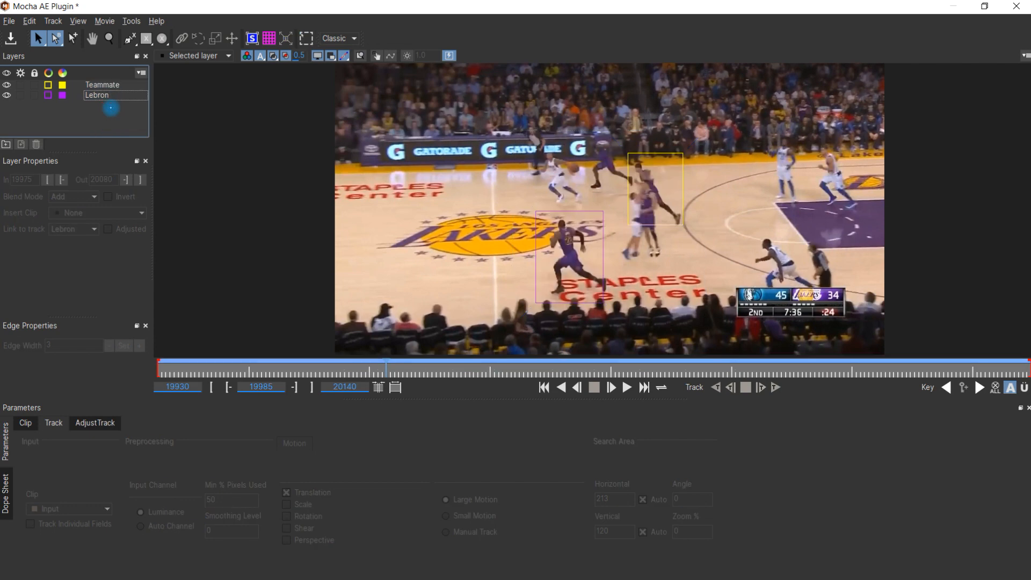
right_click(134, 42)
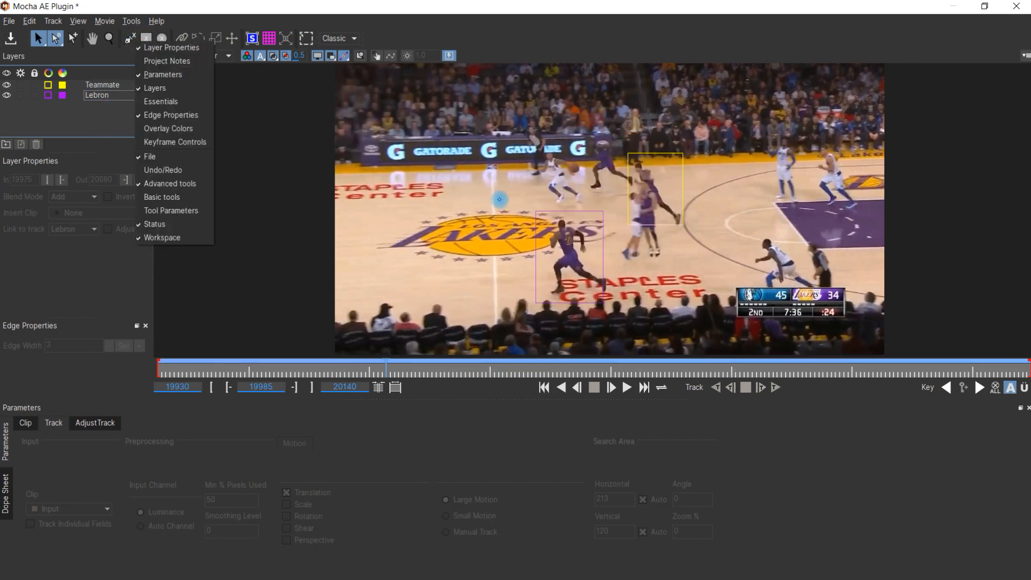
left_click(499, 199)
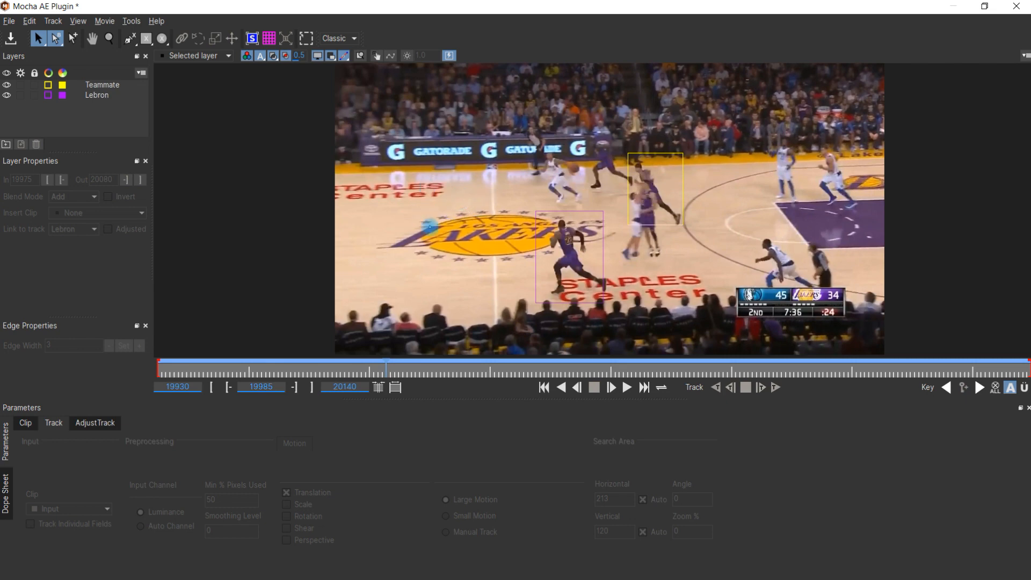
left_click(130, 39)
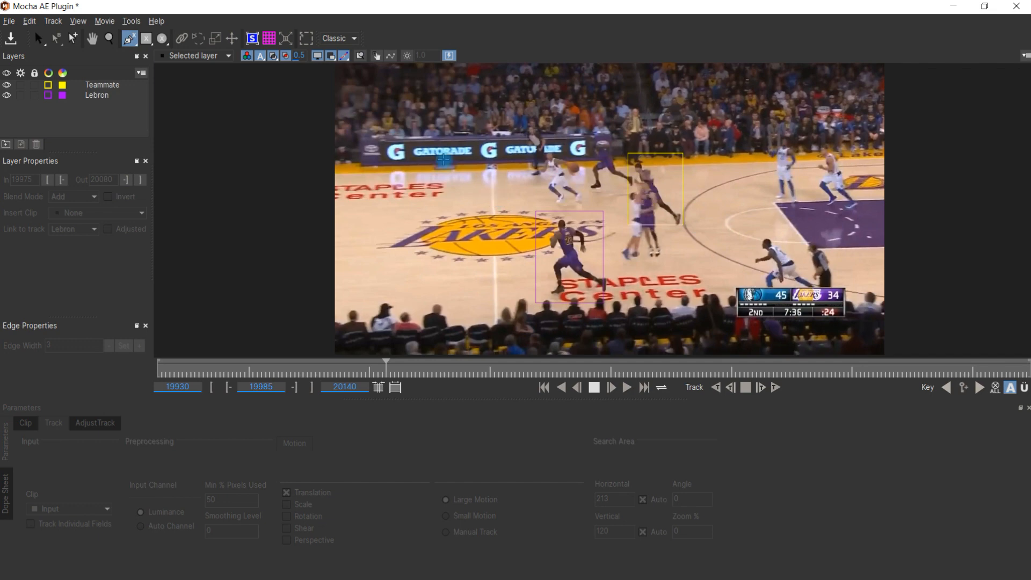
left_click(498, 200)
left_click(428, 212)
left_click(368, 239)
left_click(375, 261)
left_click(466, 278)
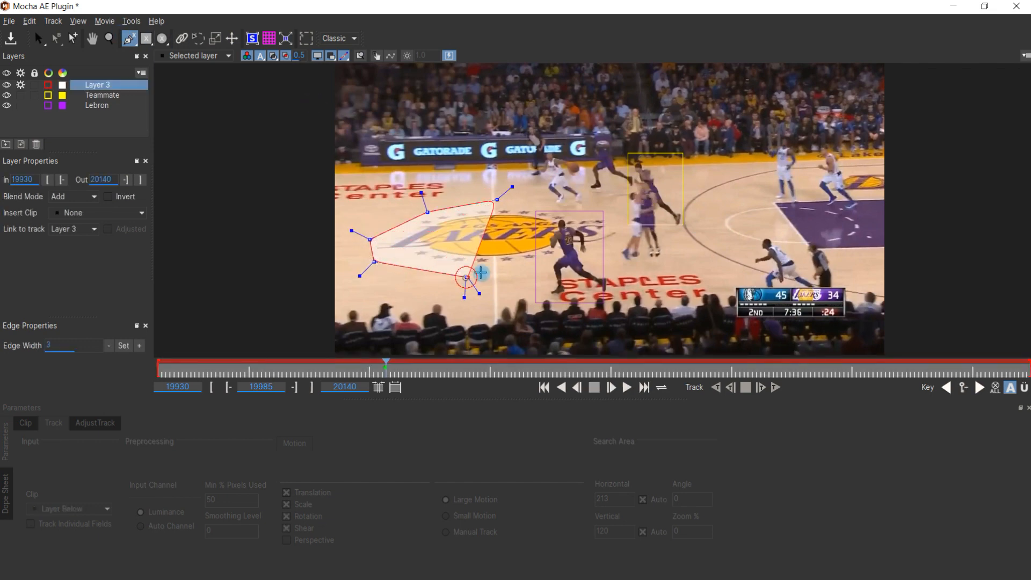
left_click(529, 271)
left_click(601, 248)
left_click(612, 212)
right_click(532, 202)
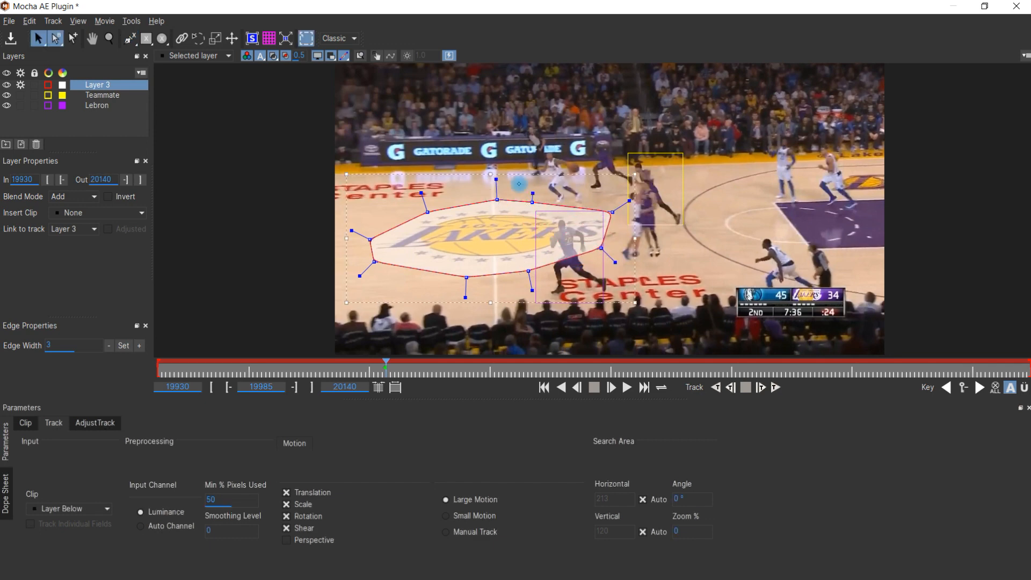
Rename the new logo layer as Center Court
double_click(96, 85)
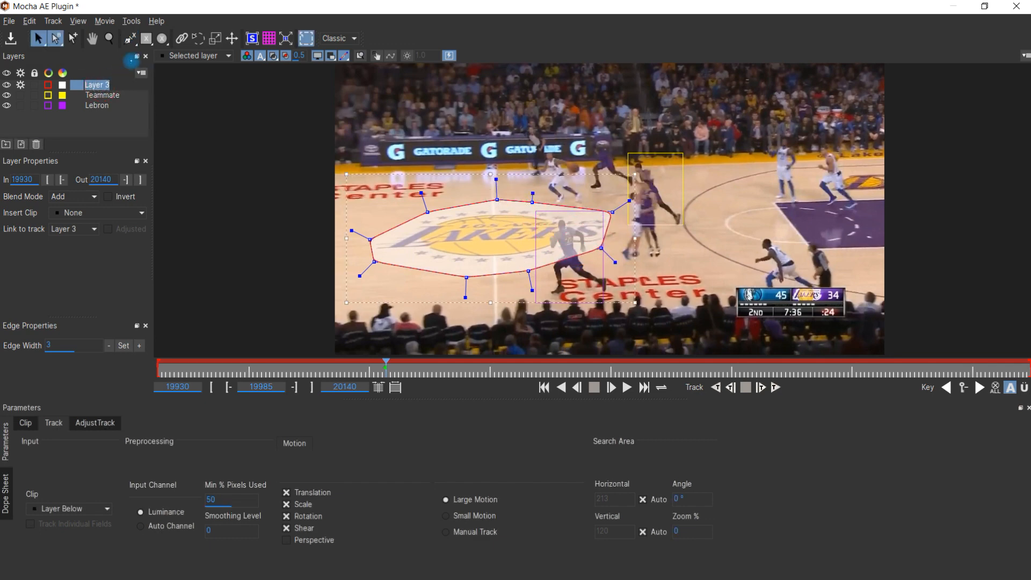
type("Center Court")
key("Return")
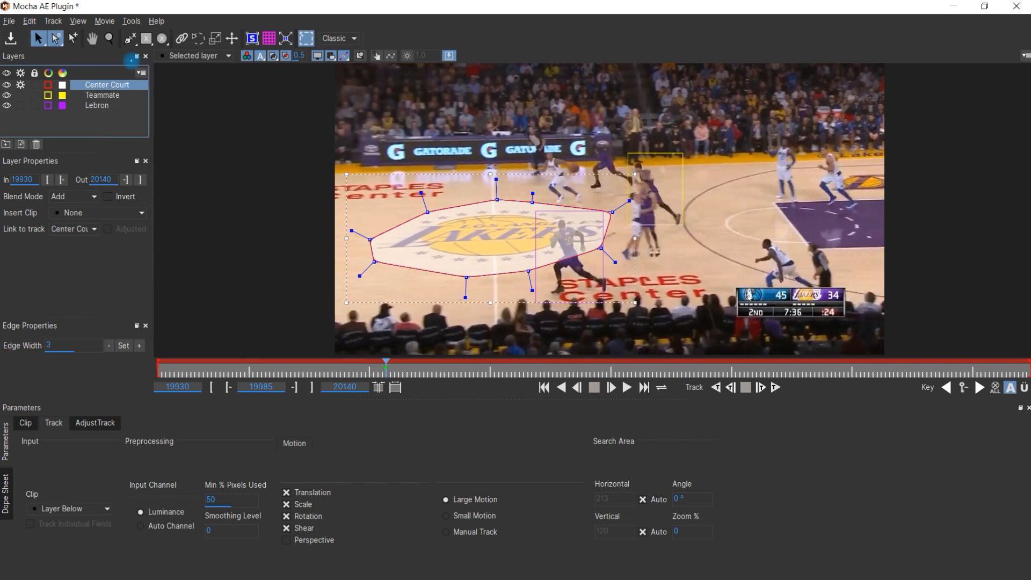
Set both the outline and the matte color of the Center Court layer to light blue (#00aaff)
left_click(49, 86)
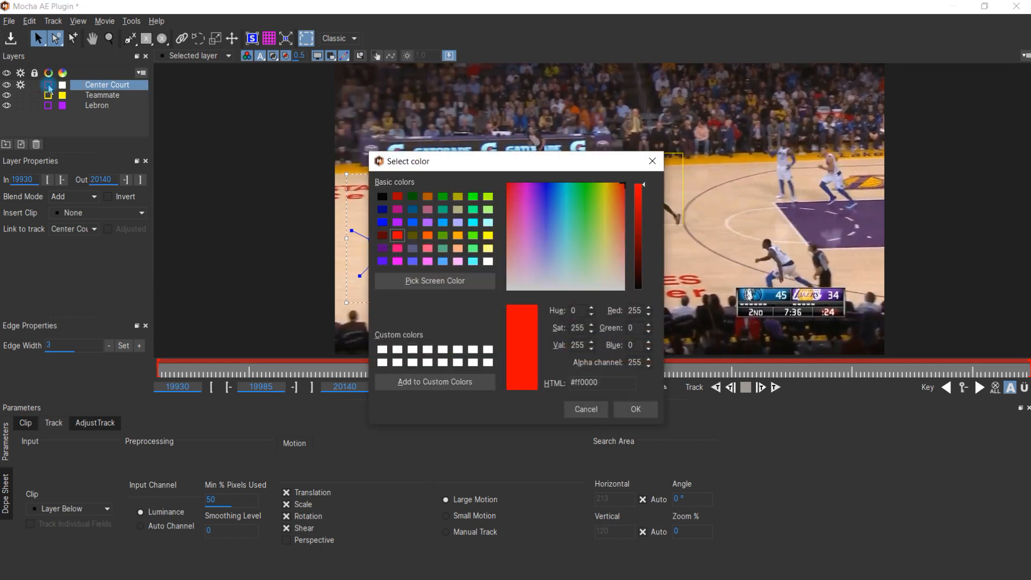
left_click(443, 222)
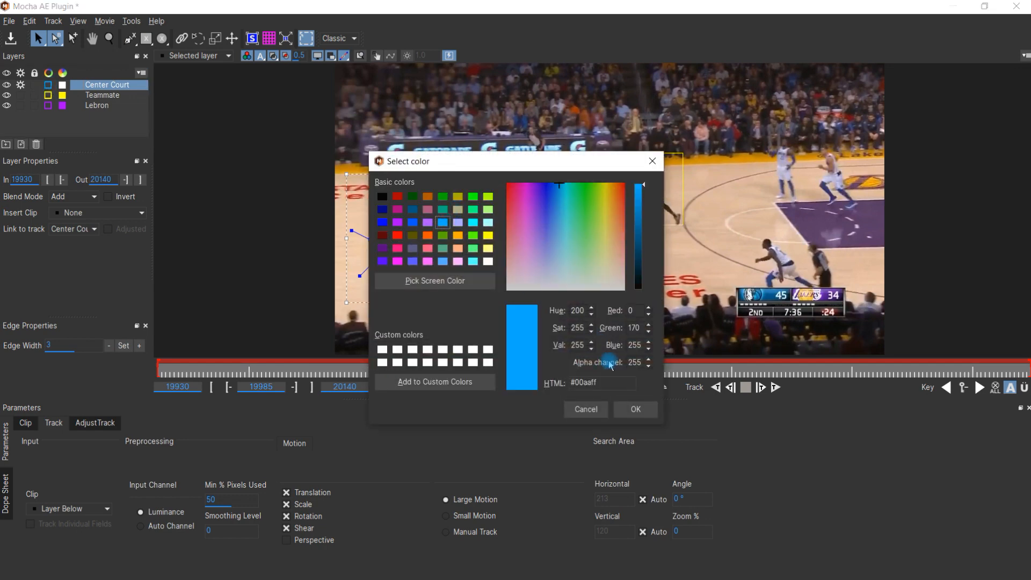
left_click(635, 411)
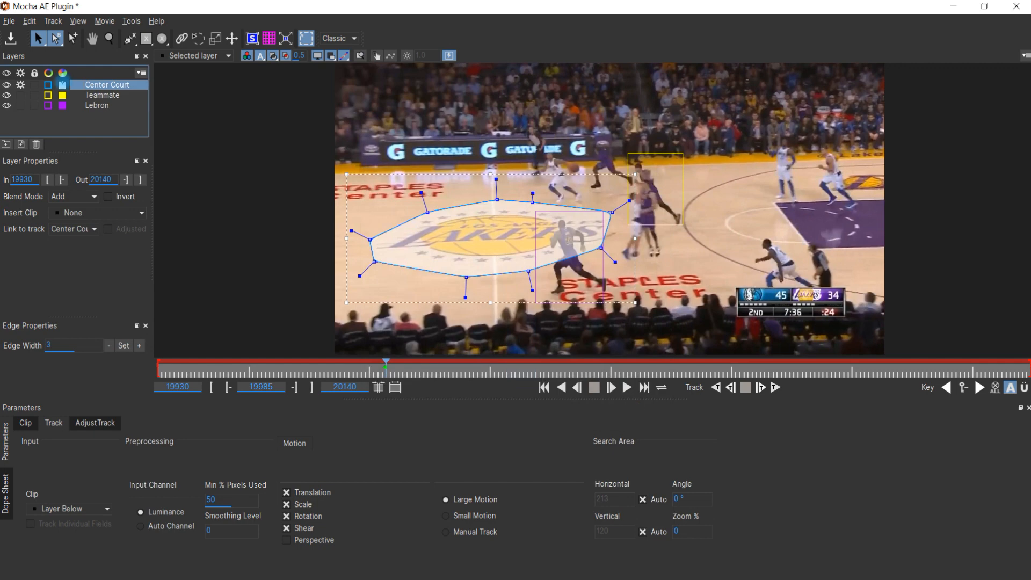
left_click(63, 85)
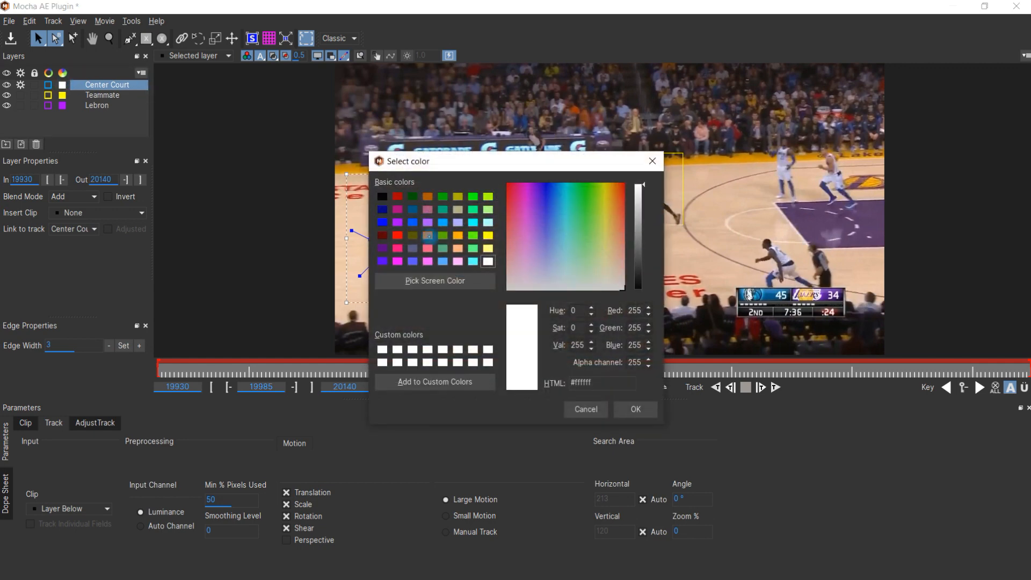
left_click(444, 222)
left_click(635, 409)
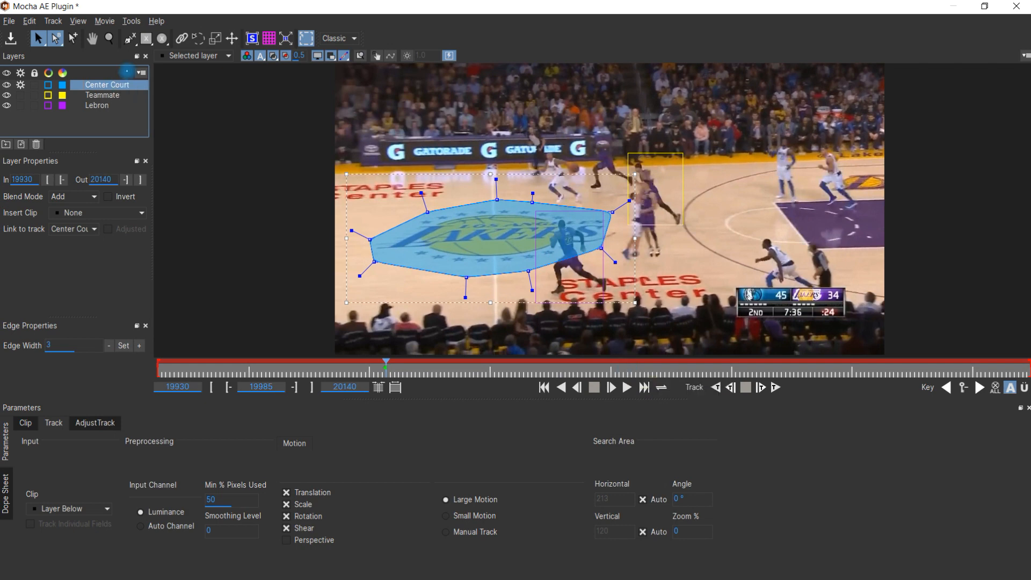
Place the Center Court layer beneath the Teammate and Lebron layers so both player shapes mask it, keeping it selected at frame 19985
left_click_drag(119, 83, 118, 112)
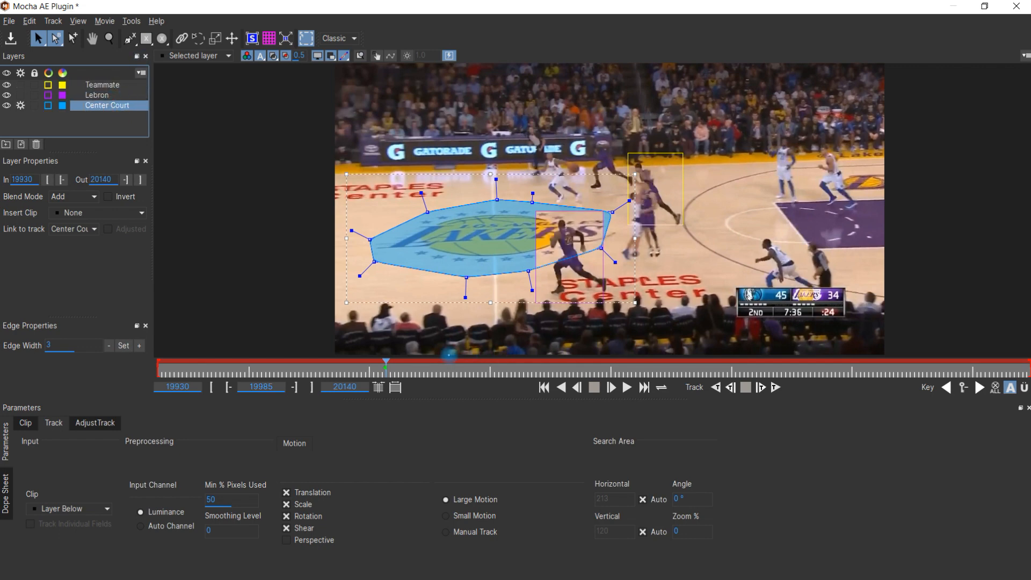
left_click_drag(393, 371, 403, 373)
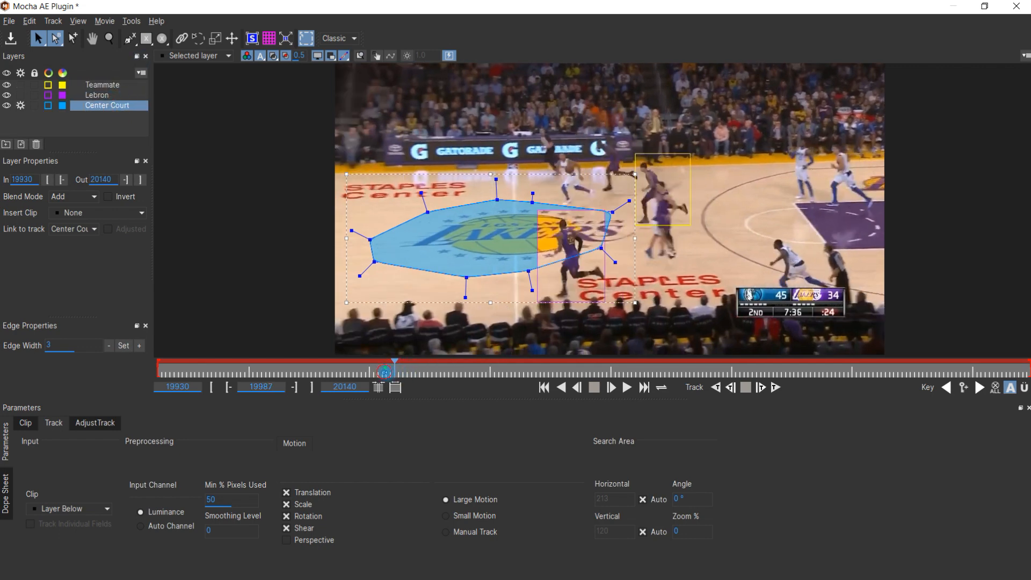
left_click(385, 371)
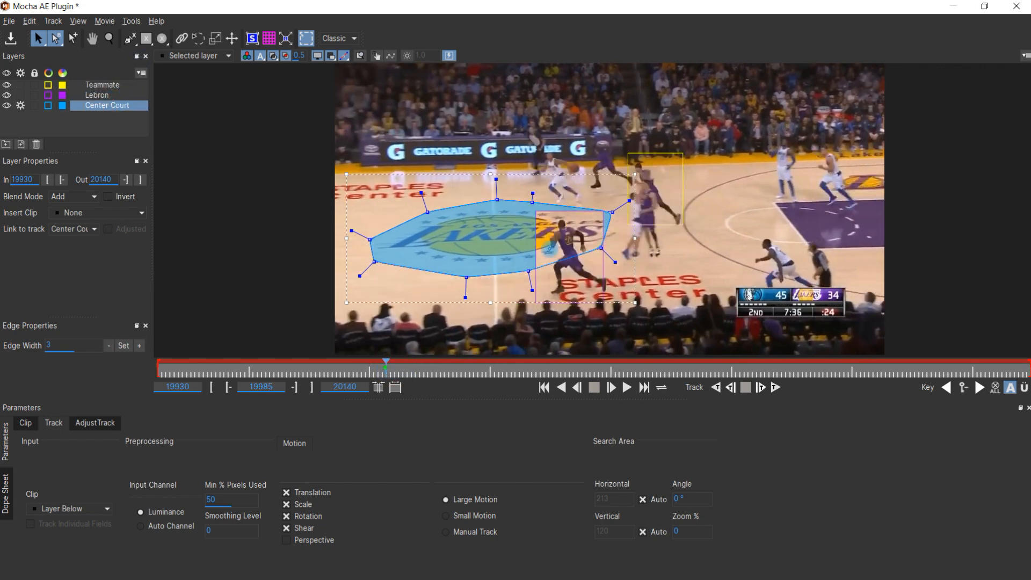
left_click(106, 95)
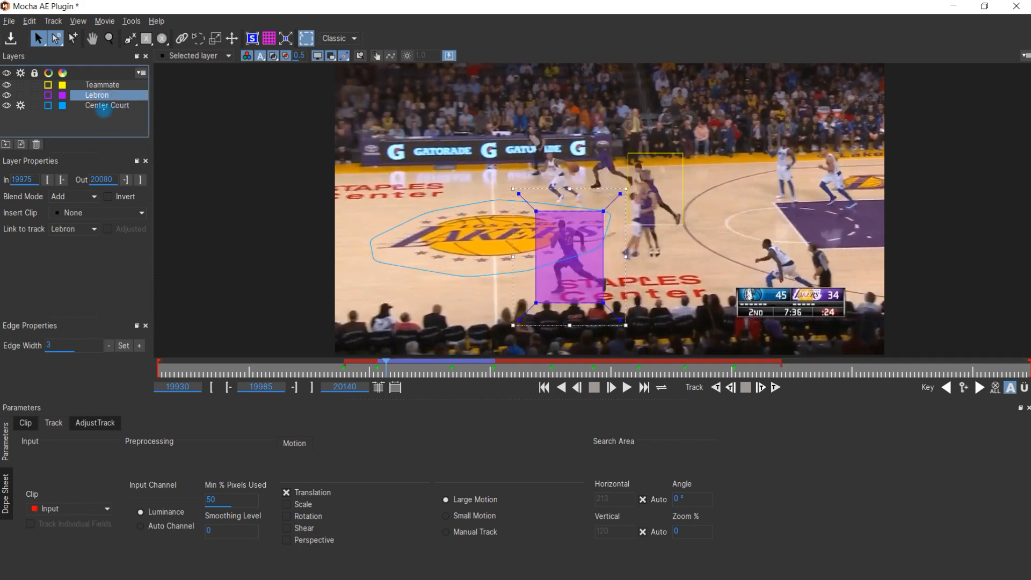
left_click(110, 106)
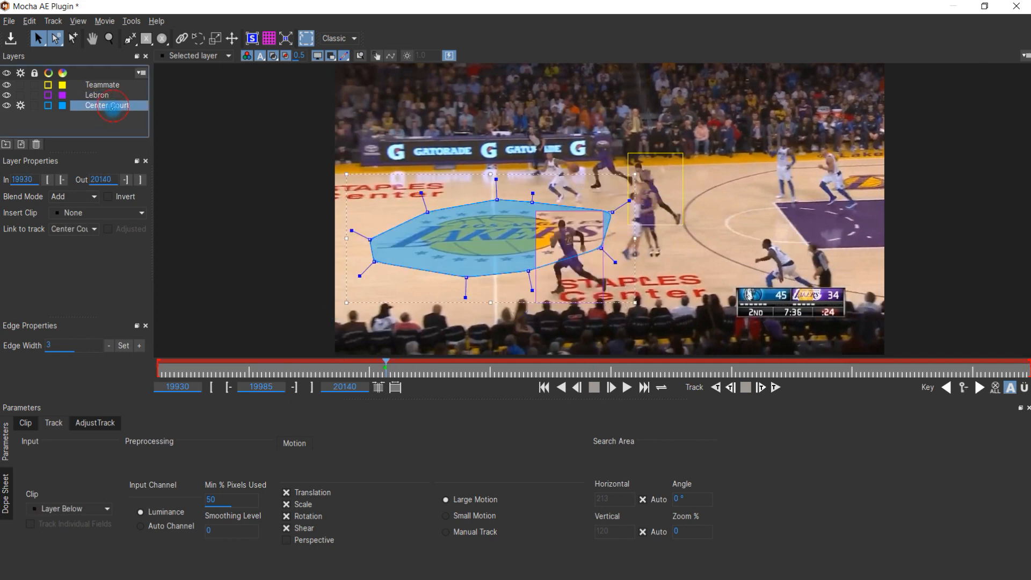
Display all mattes to compare the overlapping layers, and return the matte display to Selected track mattes
left_click(277, 59)
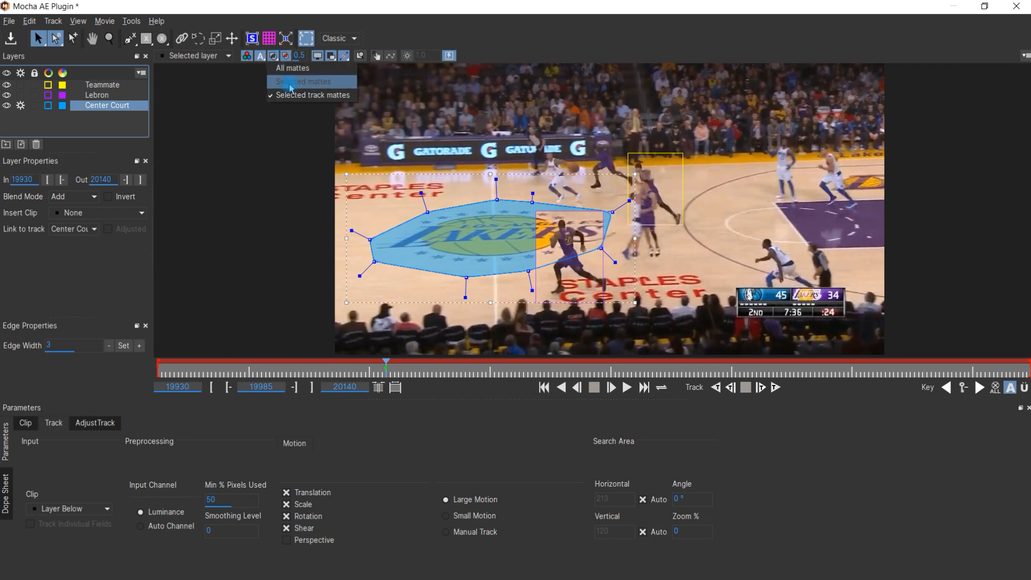
left_click(293, 68)
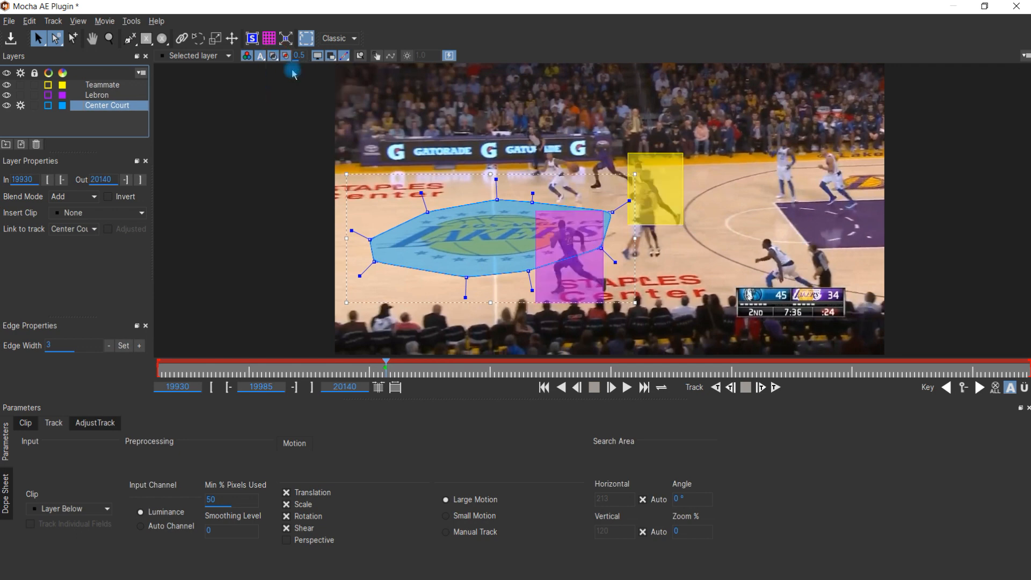
left_click(273, 57)
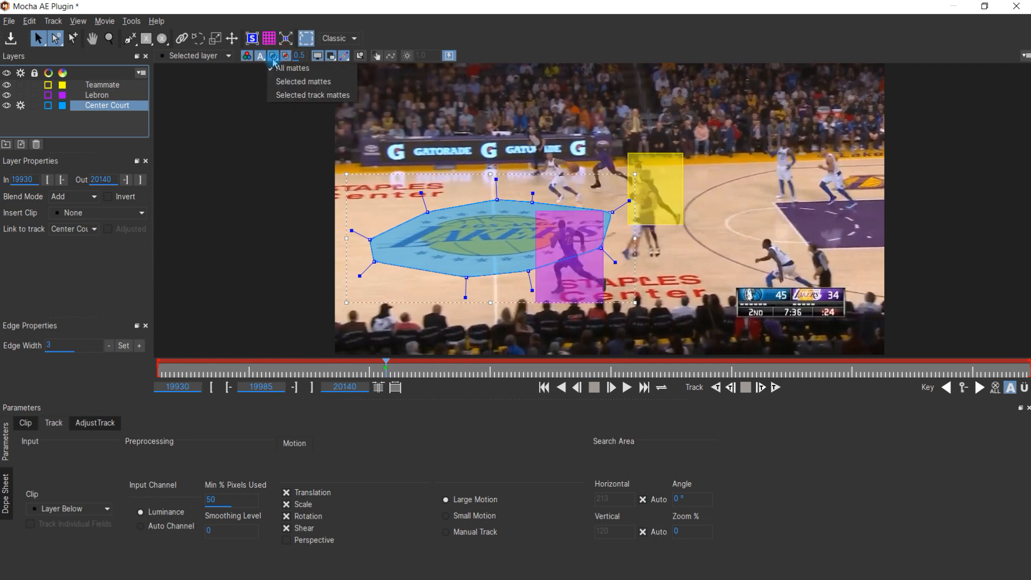
left_click(286, 95)
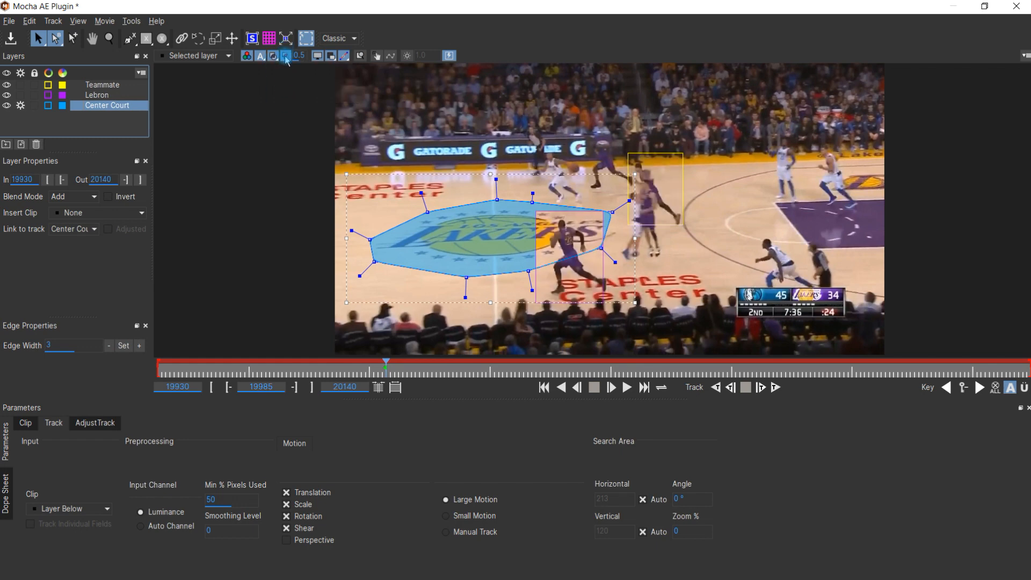
left_click(286, 57)
left_click(286, 57)
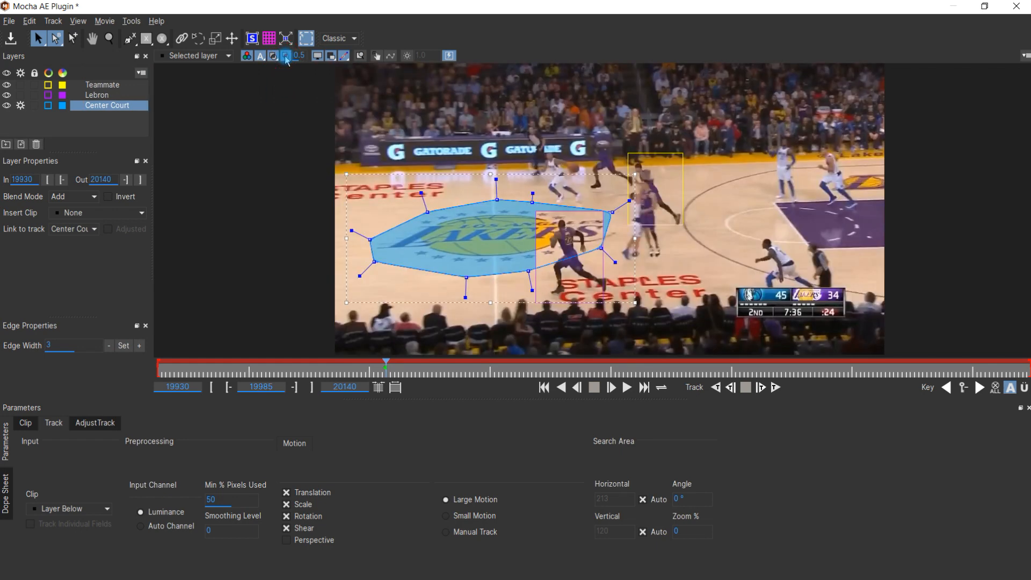
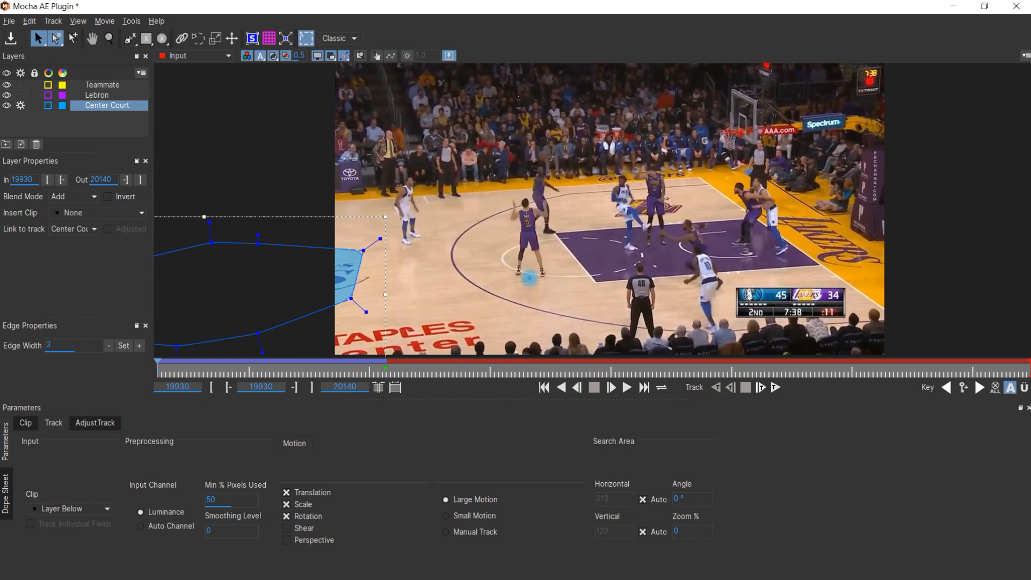
Track the Center Court layer forward from frame 19985 to frame 20038 and set its Out point there
left_click_drag(168, 369, 294, 365)
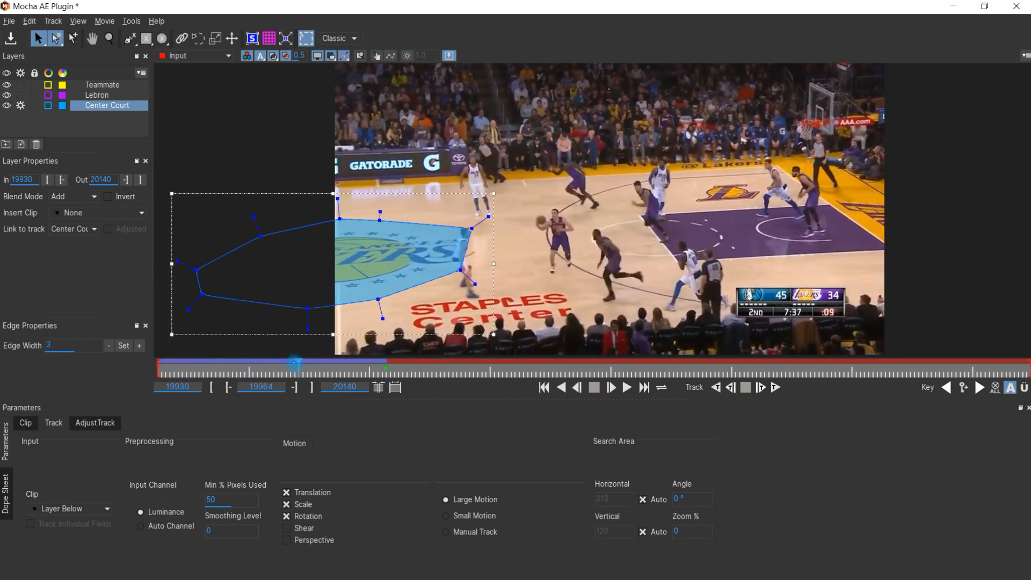
left_click_drag(299, 366, 387, 374)
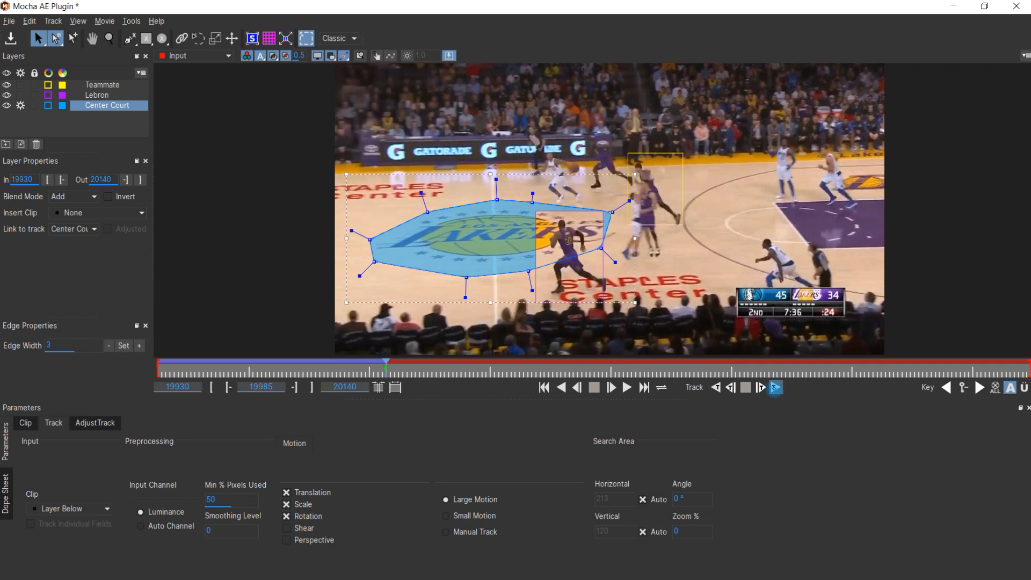
left_click(776, 388)
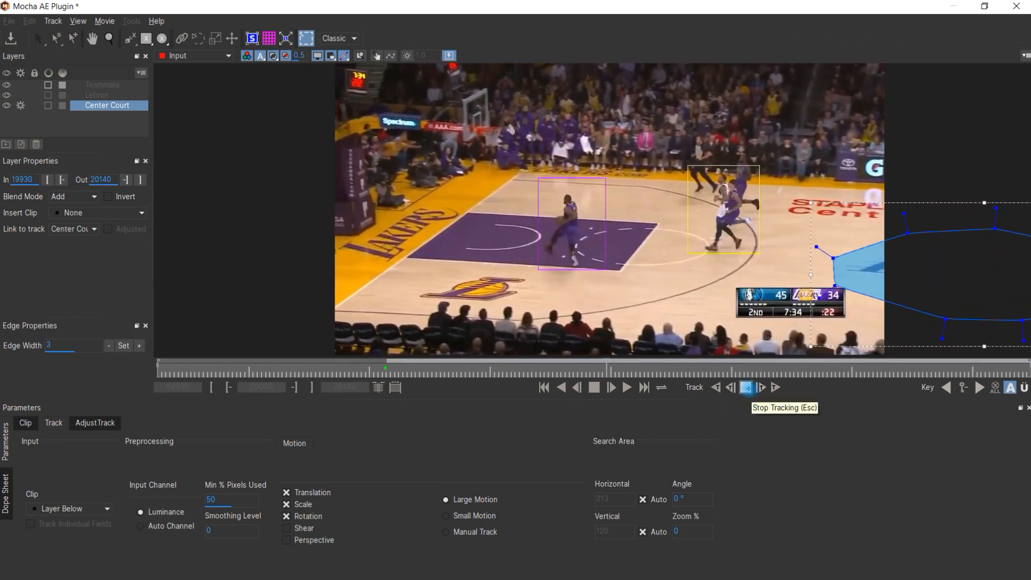
left_click(746, 388)
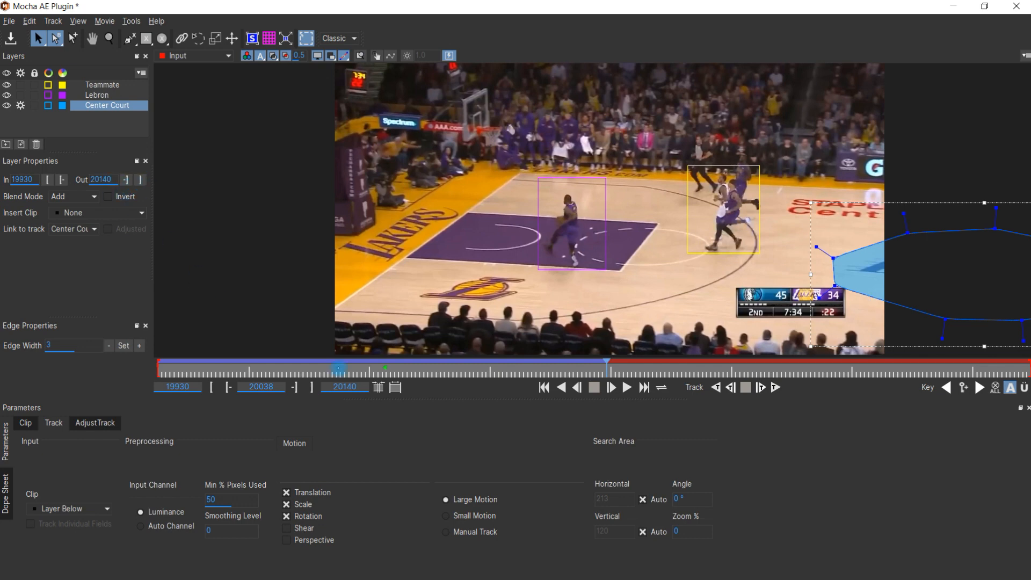
left_click(143, 180)
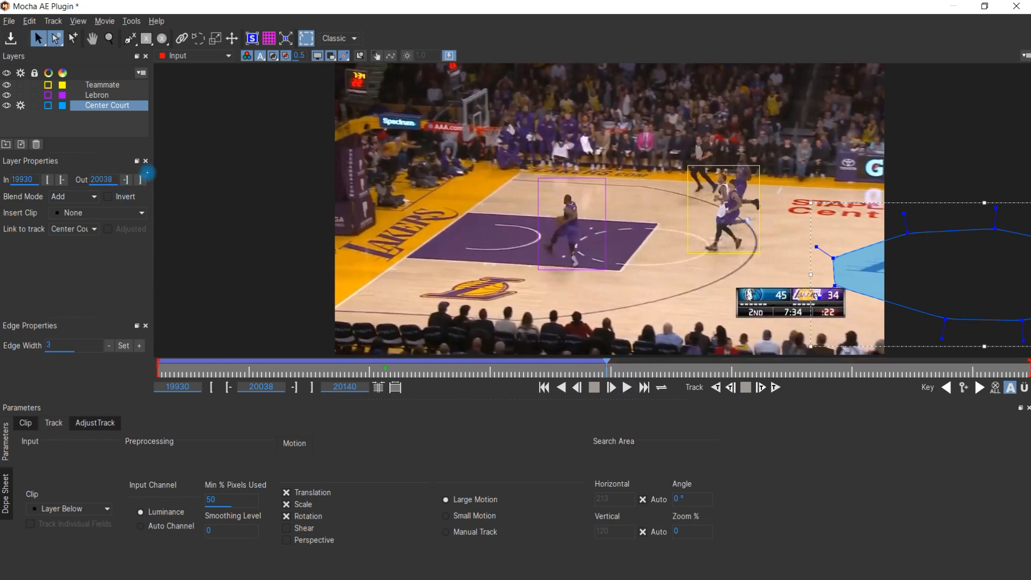
Turn off tracking for the Center Court layer and deselect it, returning to frame 20038
left_click_drag(595, 368, 428, 368)
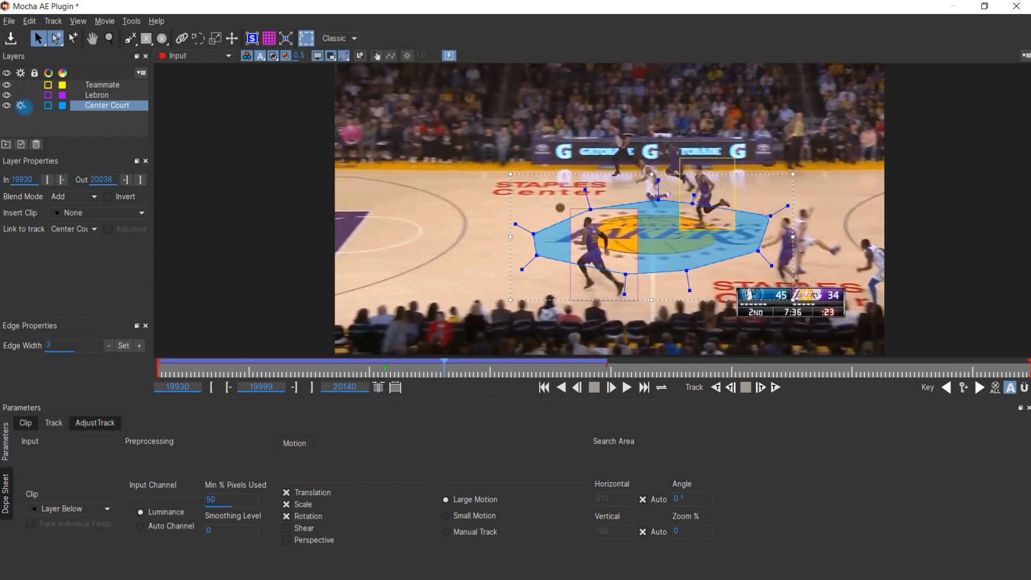
left_click(21, 105)
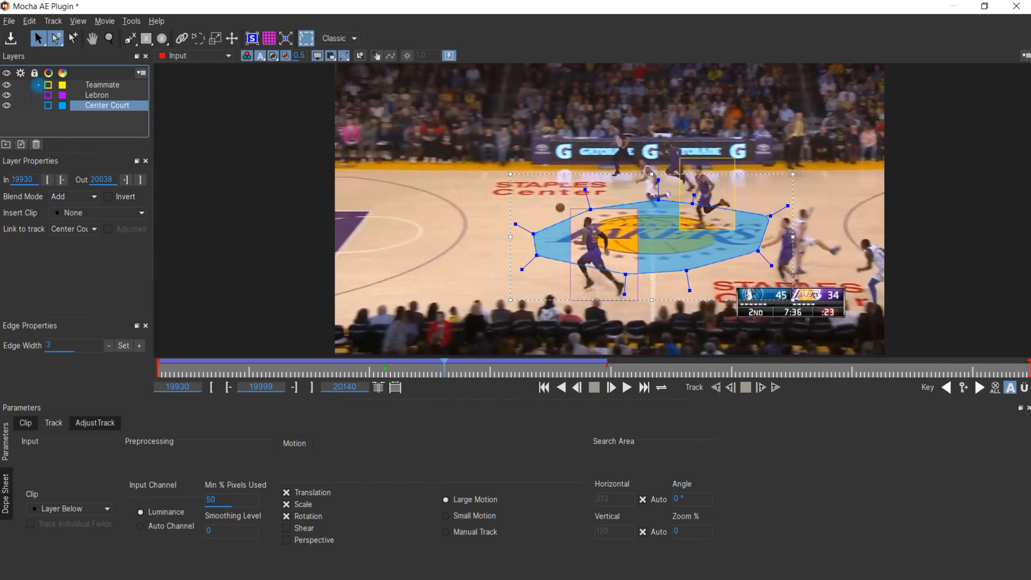
left_click_drag(444, 363, 603, 377)
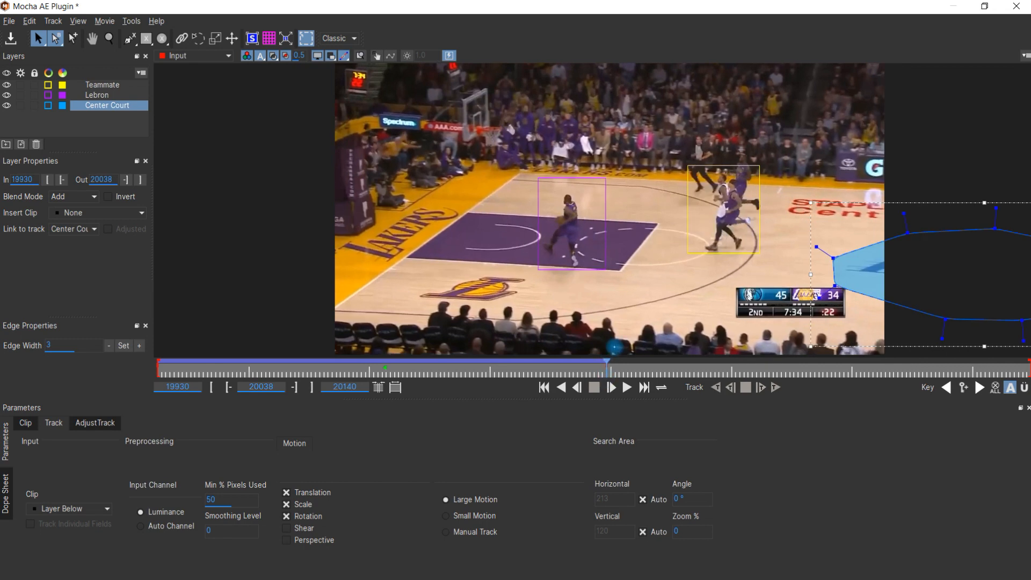
left_click(147, 131)
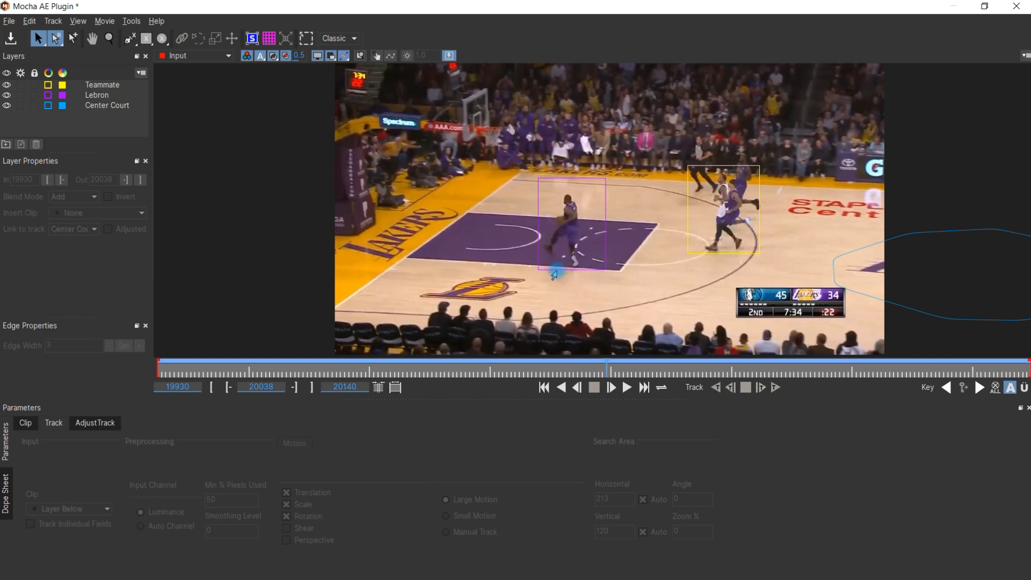
Draw a closed X-Spline shape around the painted key, the baseline LAKERS lettering and the court logo at frame 20038
left_click(129, 38)
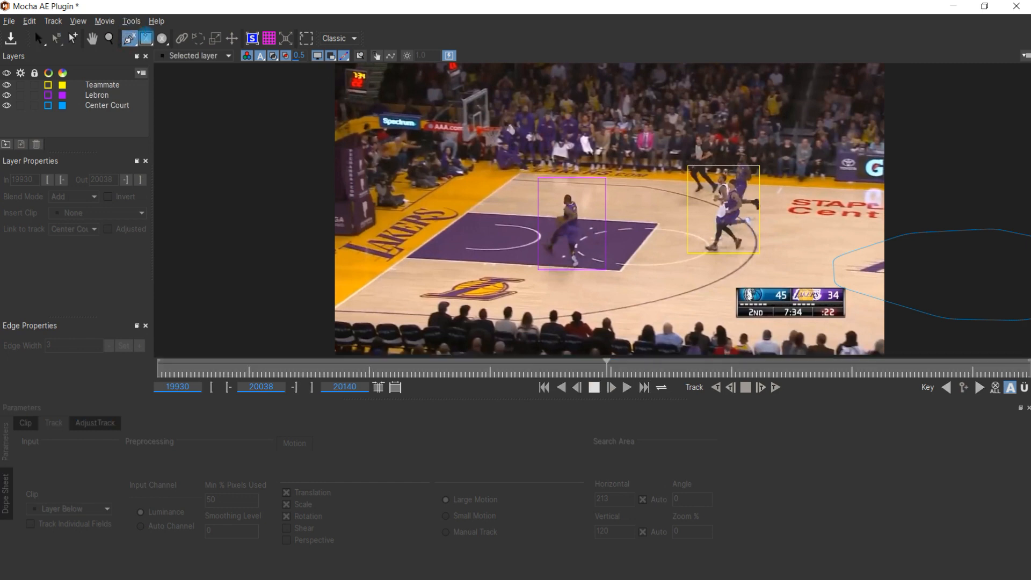
left_click(419, 195)
left_click(342, 241)
left_click(347, 275)
left_click(419, 302)
left_click(510, 302)
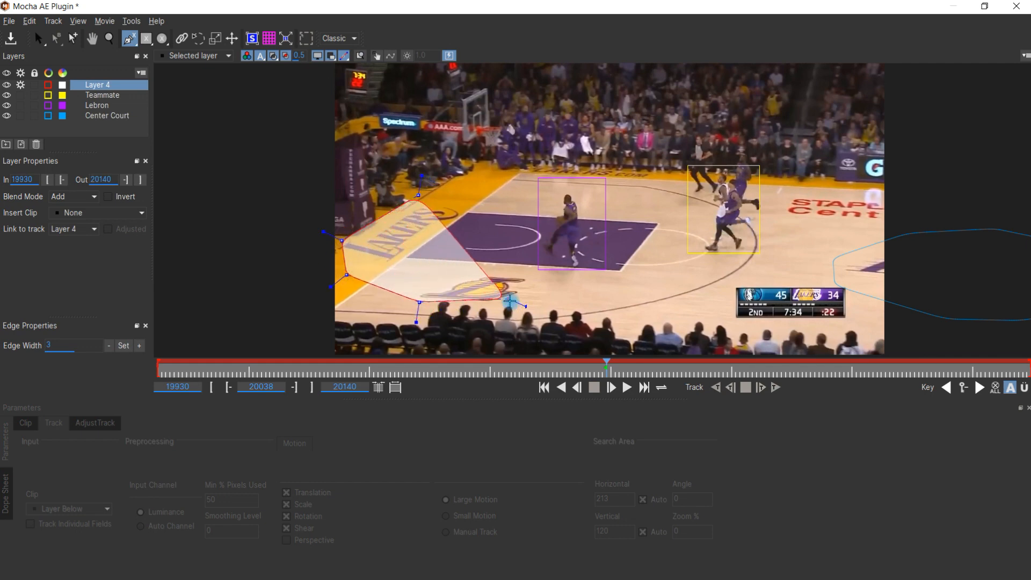
left_click(595, 295)
left_click(626, 246)
left_click(637, 201)
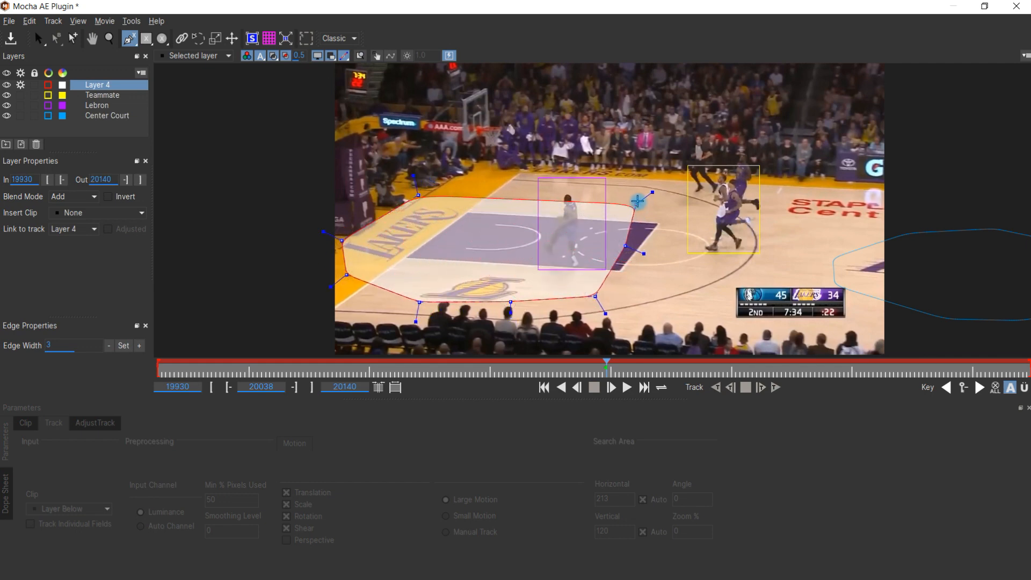
left_click(462, 193)
left_click(418, 192)
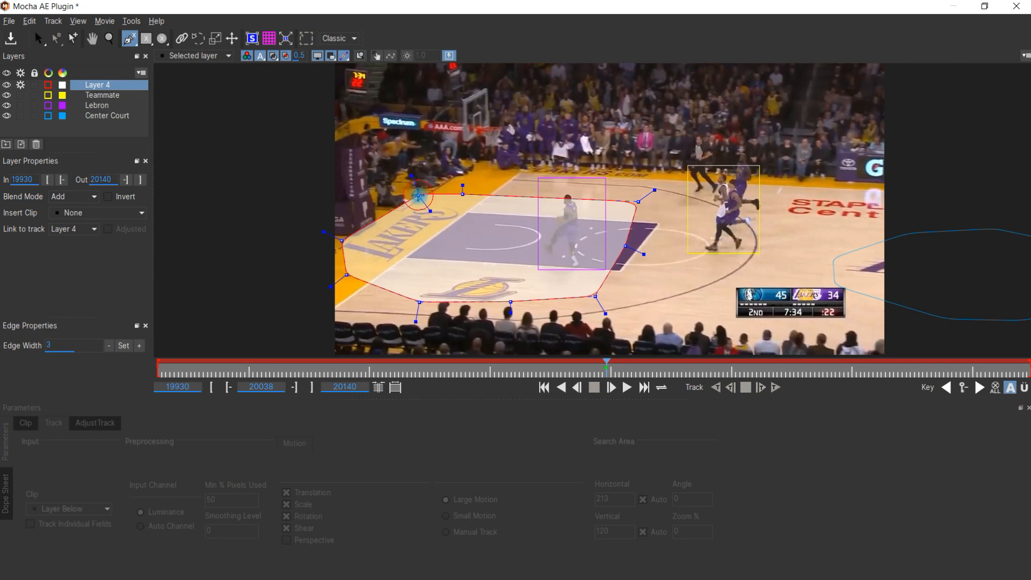
key("s")
Rename the new court layer as Paint and place it between the Lebron and Center Court layers
double_click(98, 85)
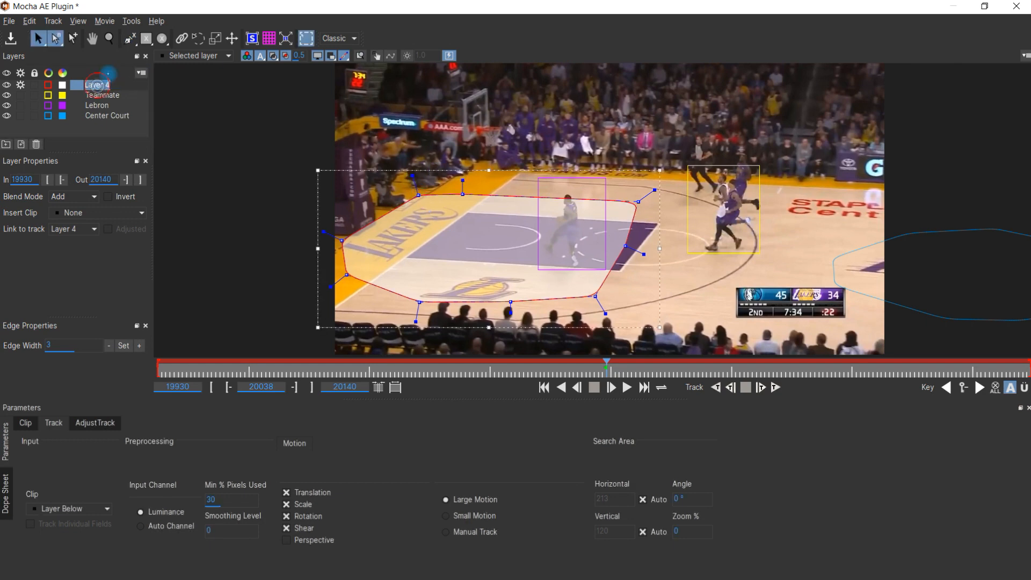
left_click(111, 70)
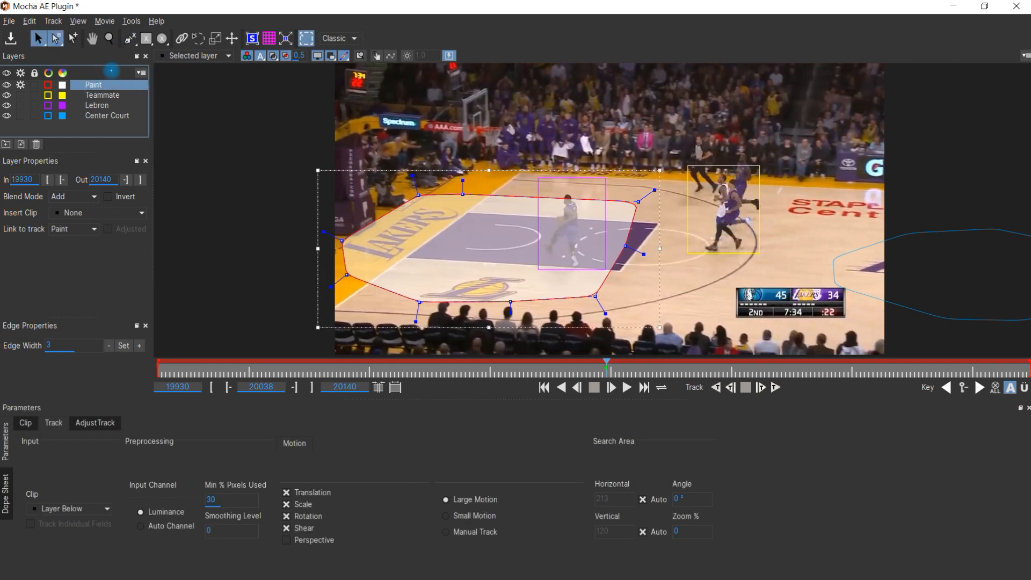
mouse_move(98, 85)
left_mouse_down()
mouse_move(108, 113)
mouse_move(97, 110)
left_mouse_up()
Set the matte color of the Paint layer to red (#ff0000) to match its outline
left_click(48, 108)
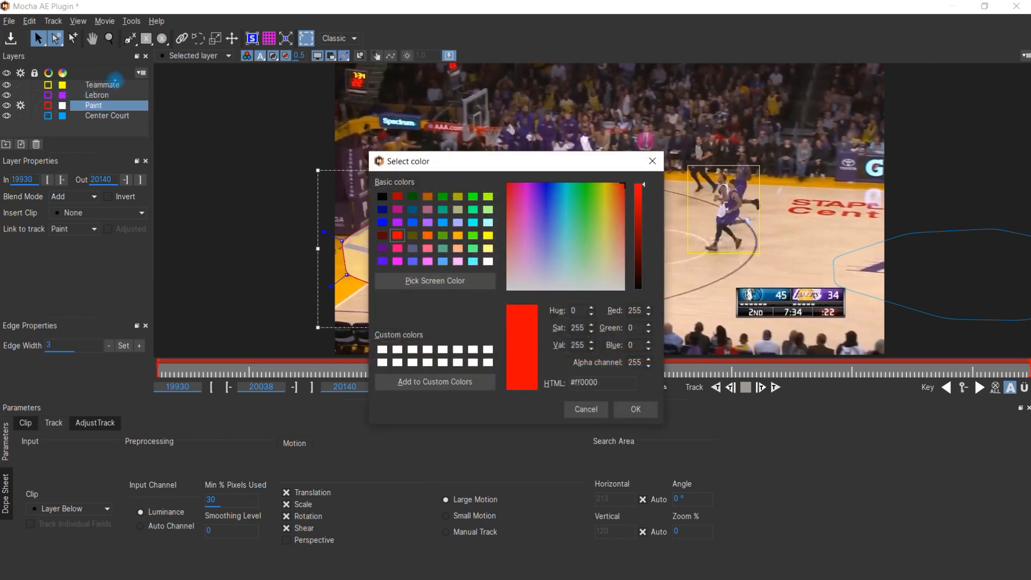
left_click(585, 409)
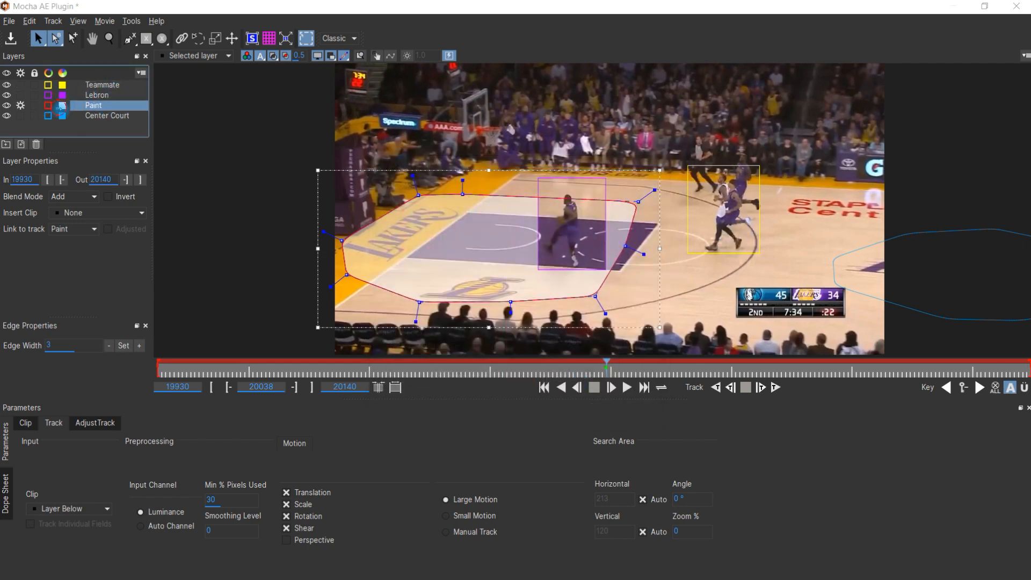
left_click(62, 106)
left_click(397, 235)
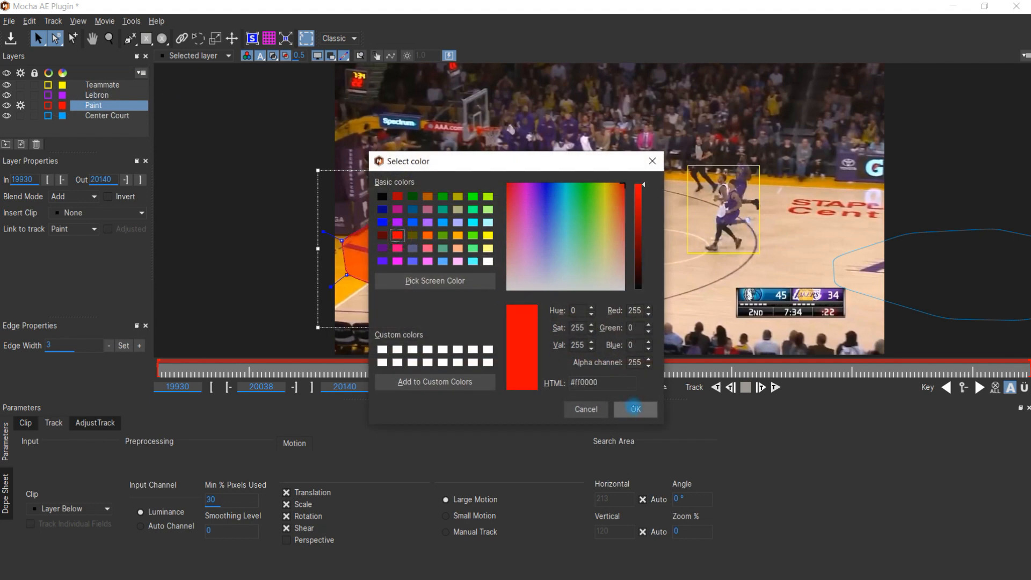
left_click(635, 409)
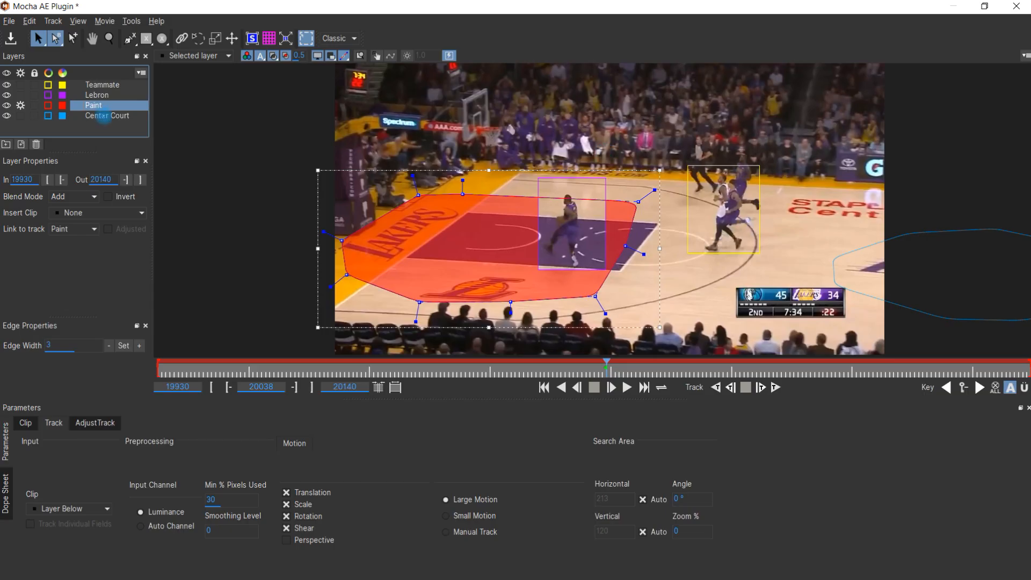
With Center Court hidden and Shear disabled, track the Paint layer backward from frame 20038 and set its In point to frame 20007
left_click(8, 116)
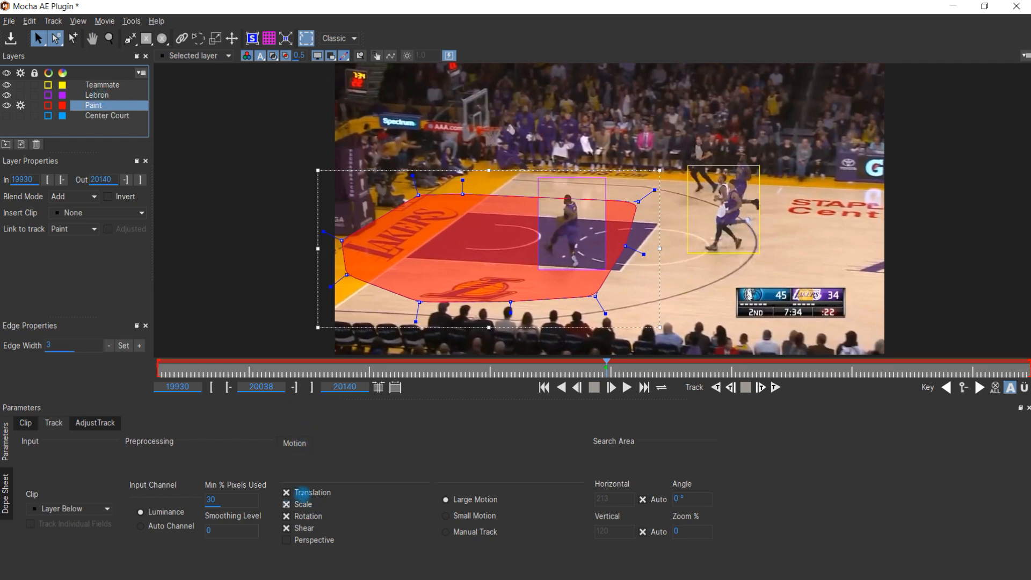
left_click(306, 529)
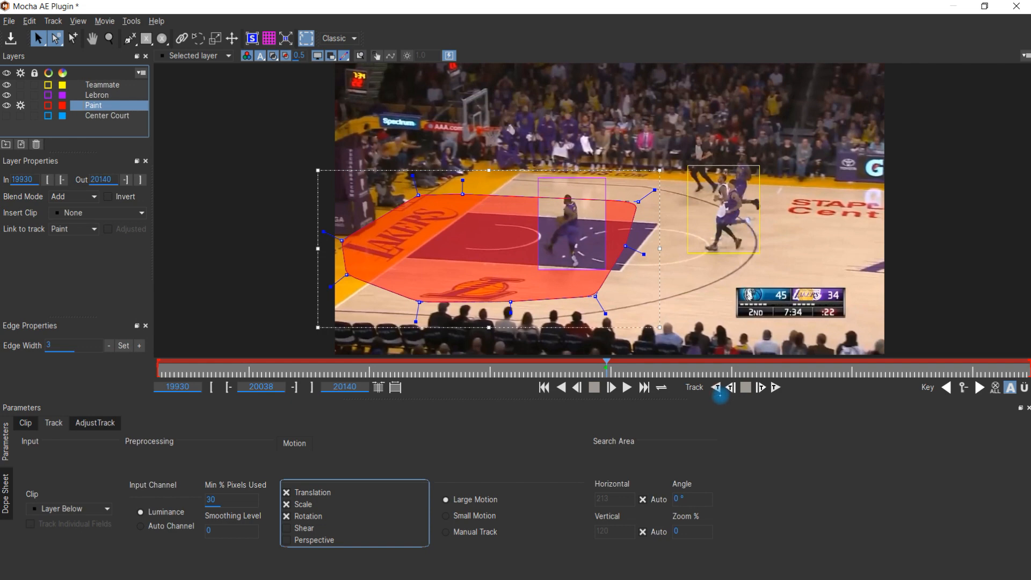
left_click(715, 387)
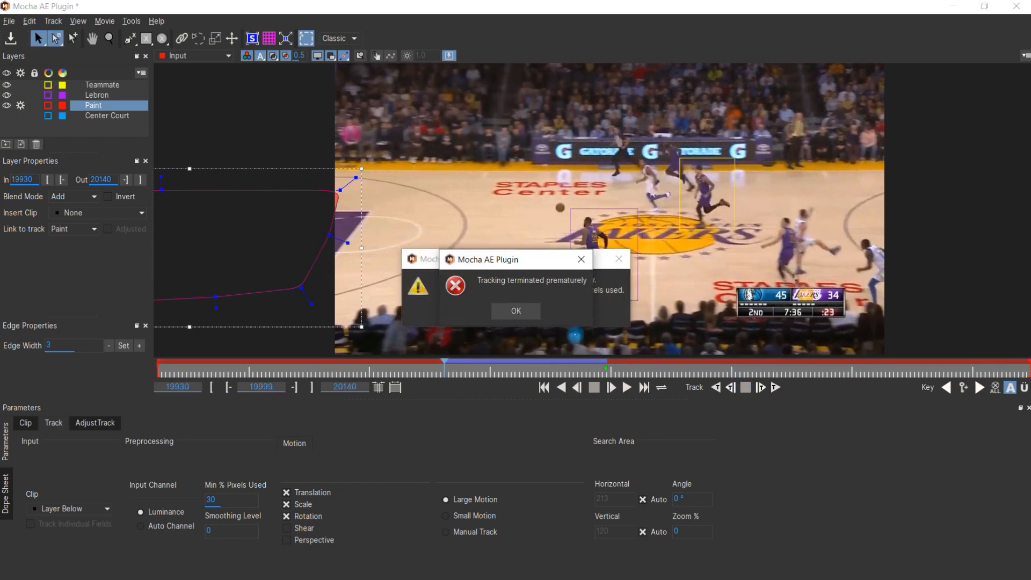
left_click(515, 312)
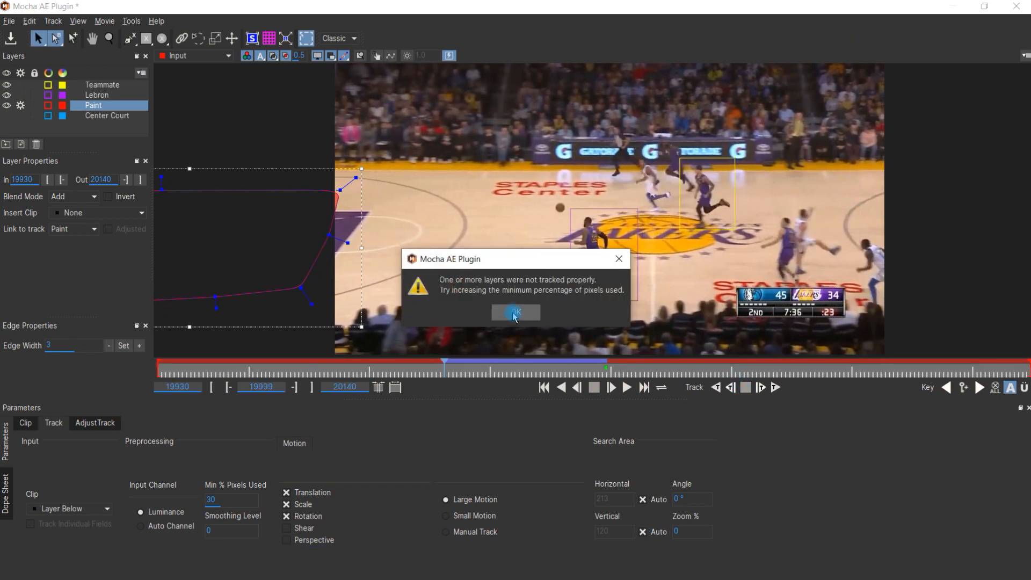
left_click(518, 316)
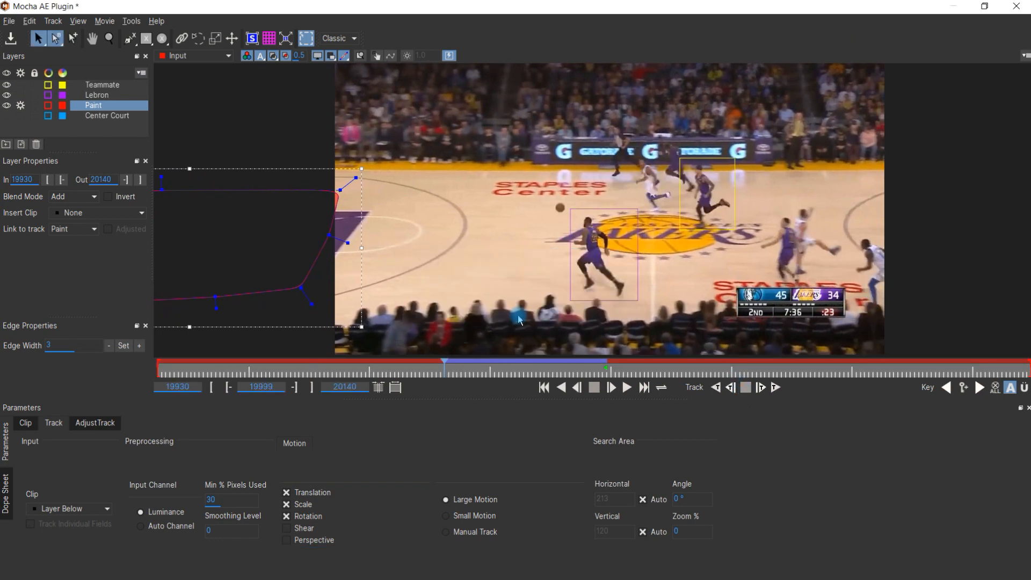
mouse_move(453, 369)
left_mouse_down()
mouse_move(485, 372)
mouse_move(470, 369)
left_mouse_up()
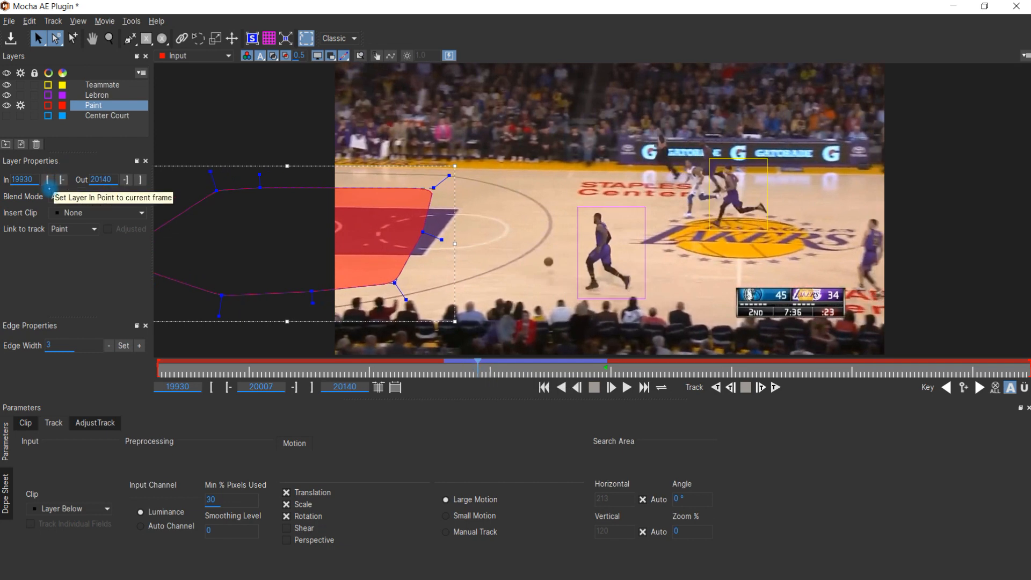
left_click(47, 179)
Track the Paint layer forward from frame 20038 to frame 20106 and set its Out point there
left_click_drag(483, 367, 604, 387)
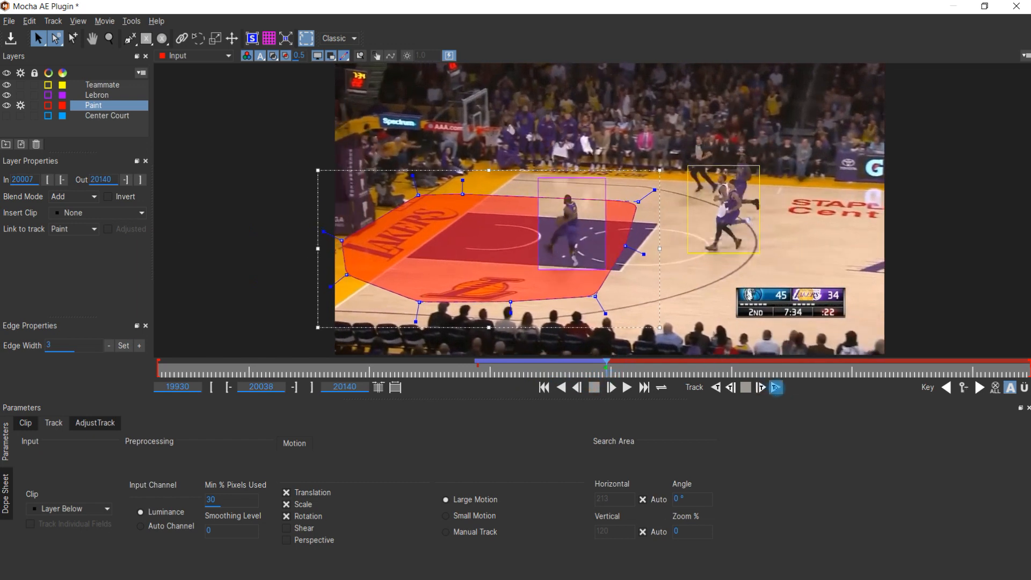
left_click(776, 387)
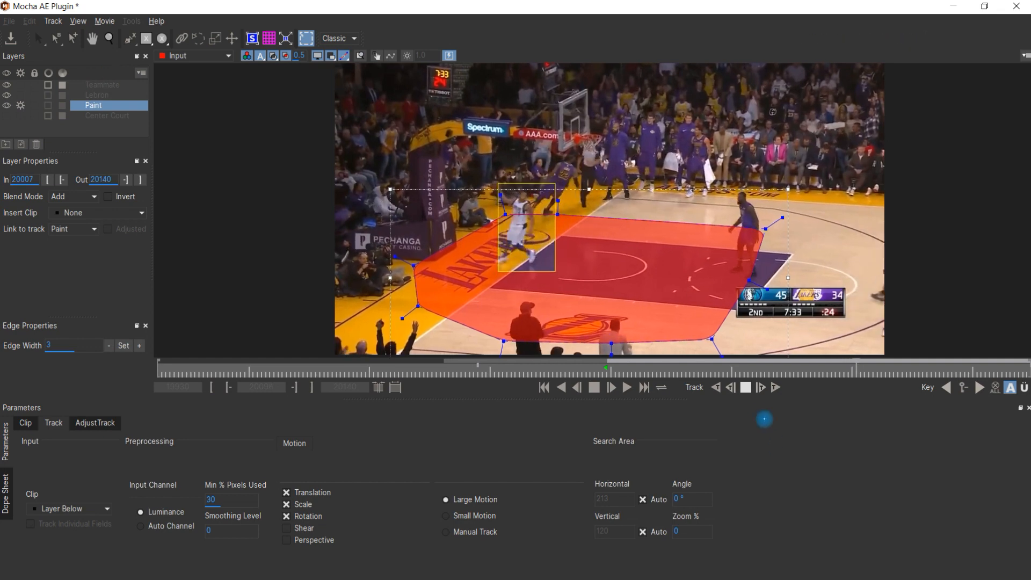
left_click(746, 387)
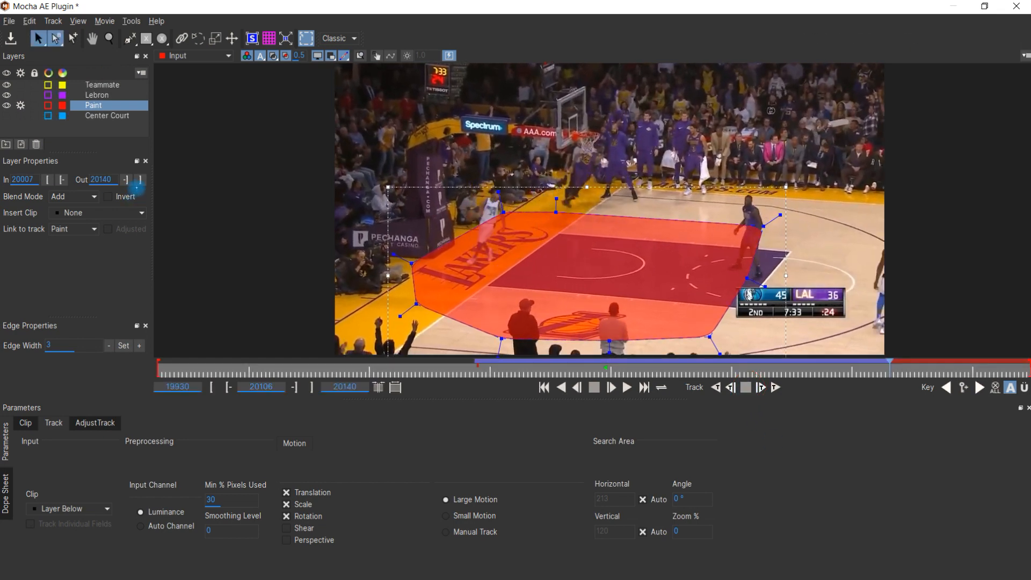
left_click(142, 181)
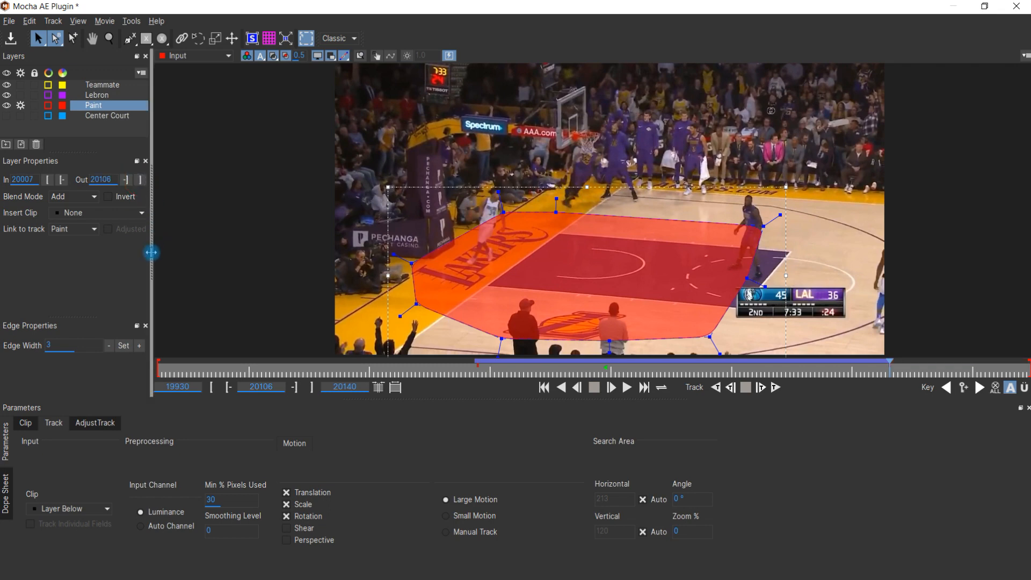
Show the Center Court layer again and review the court masks back to frame 20027
mouse_move(858, 370)
left_mouse_down()
mouse_move(510, 370)
mouse_move(764, 376)
left_mouse_up()
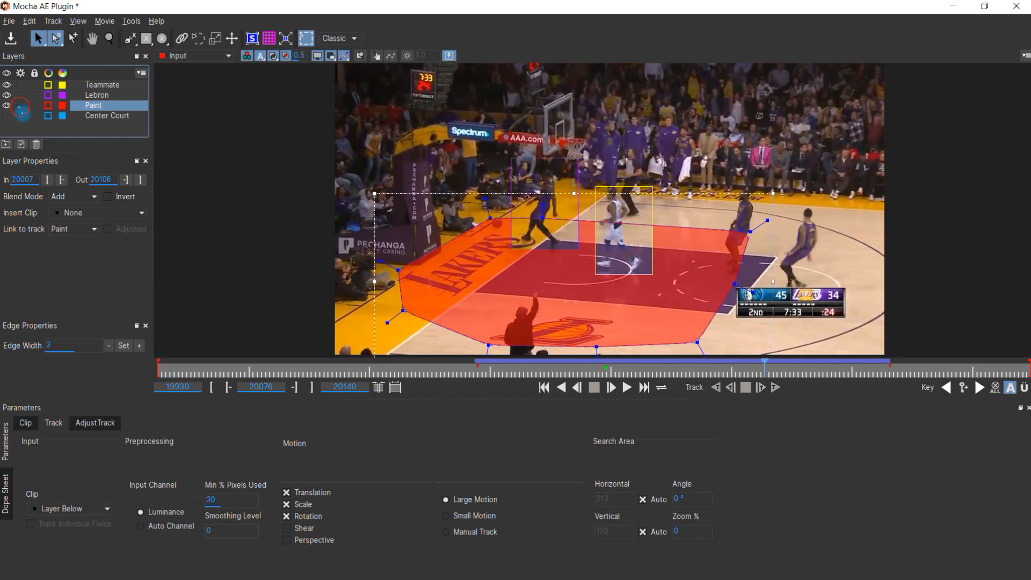
left_click(7, 115)
left_click_drag(652, 367, 559, 364)
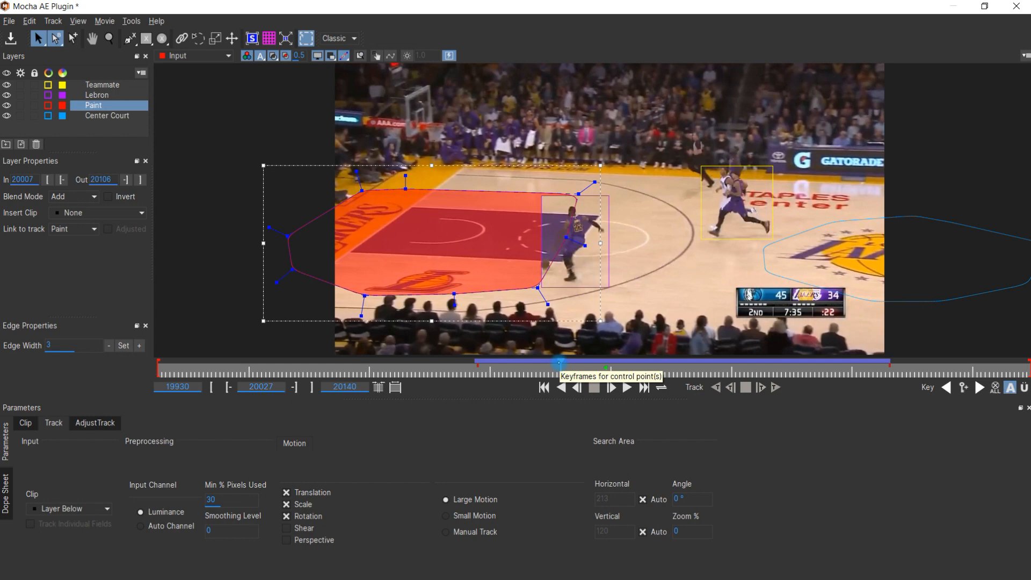
Save the Mocha project and close it to return to After Effects
key("ctrl+s")
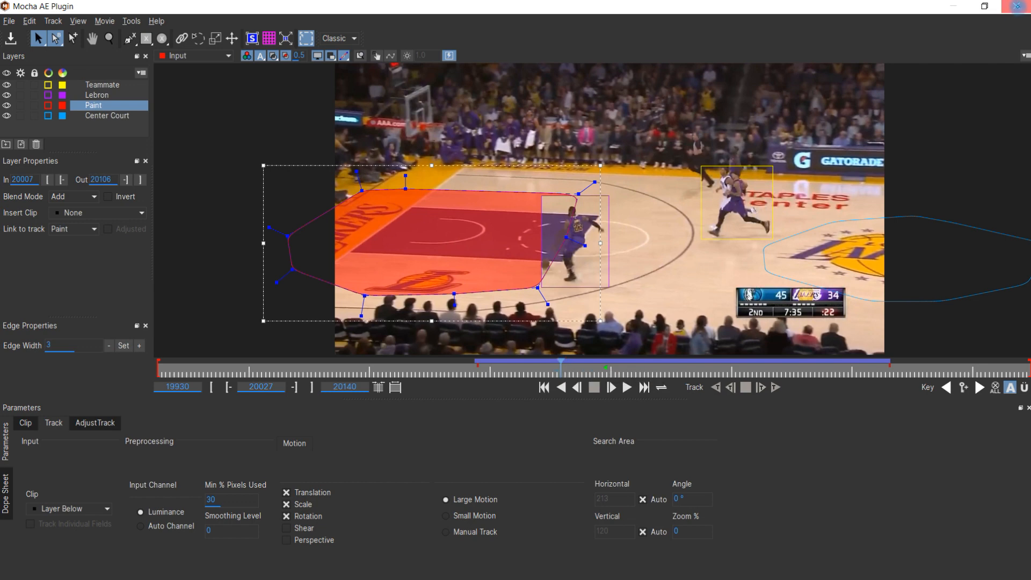
left_click(1016, 6)
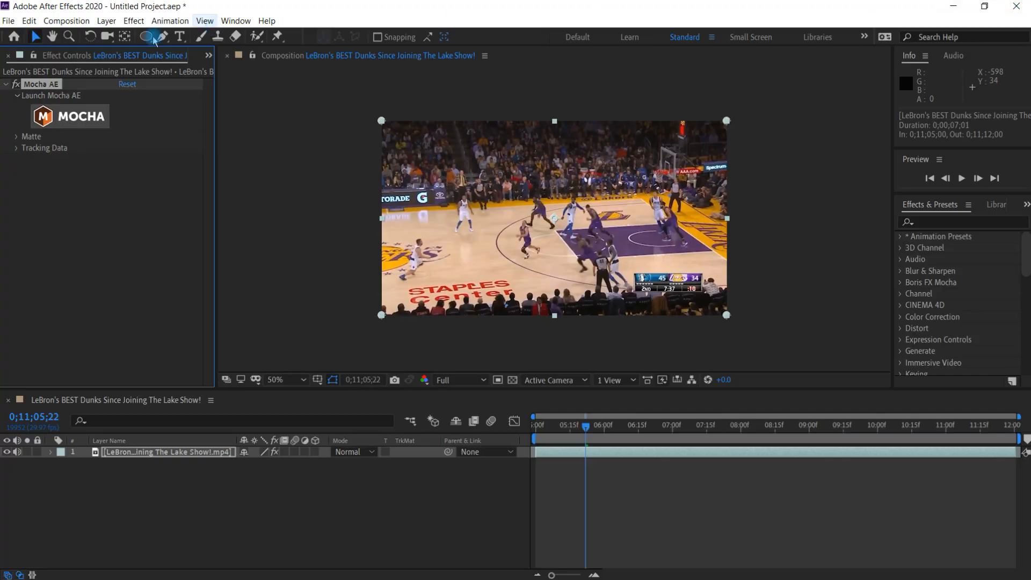
Add a new null object layer to the composition above the basketball footage
left_click(106, 22)
mouse_move(107, 37)
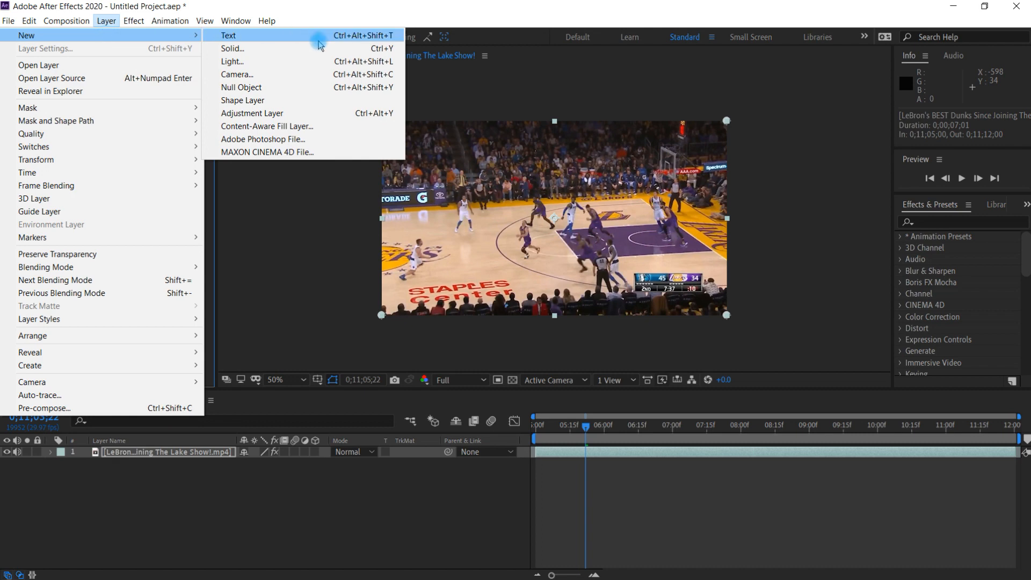
left_click(299, 87)
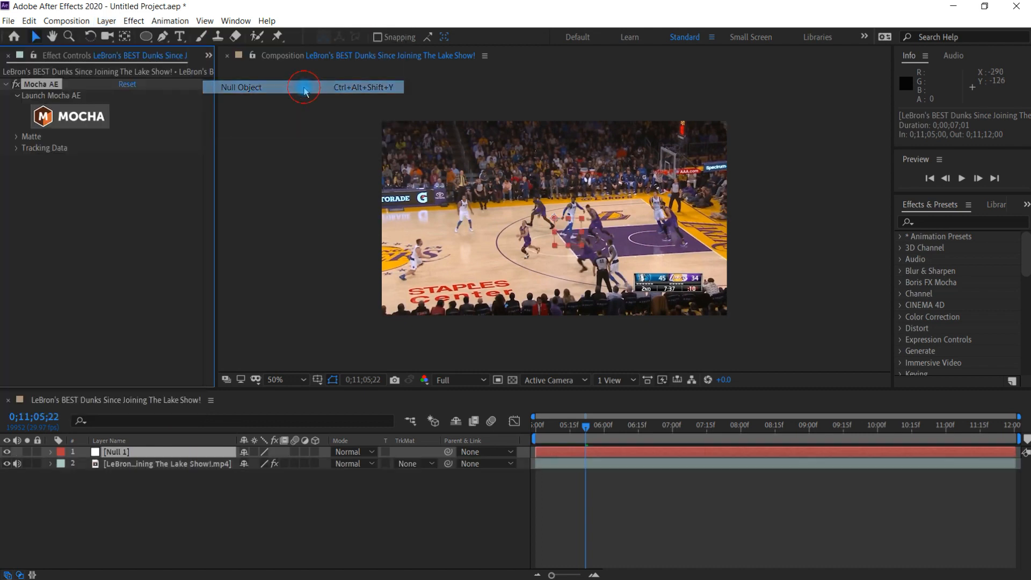
Duplicate the null object layer and rename the upper copy "Center Court Tracker"
left_click(203, 449)
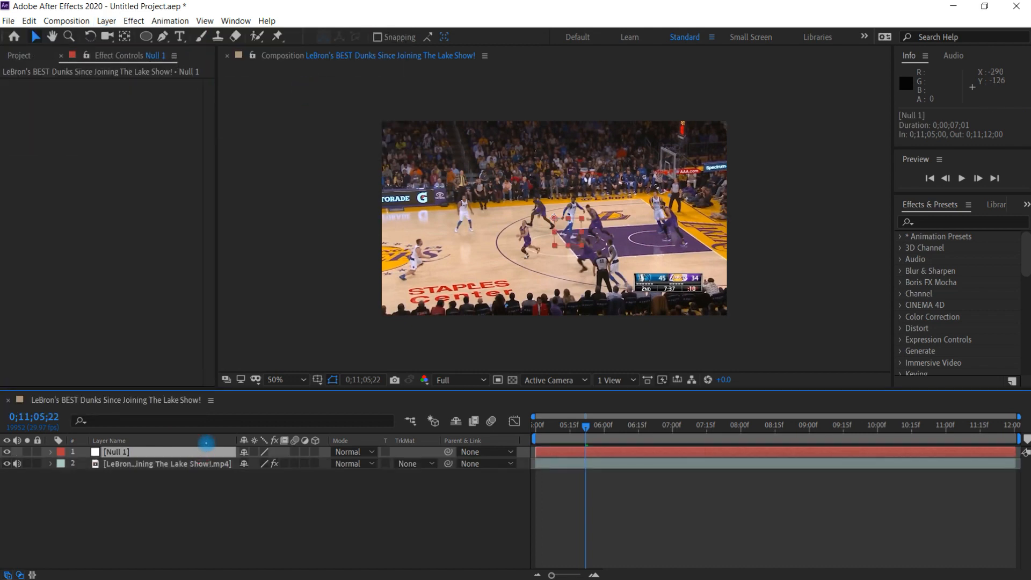
key("ctrl+d")
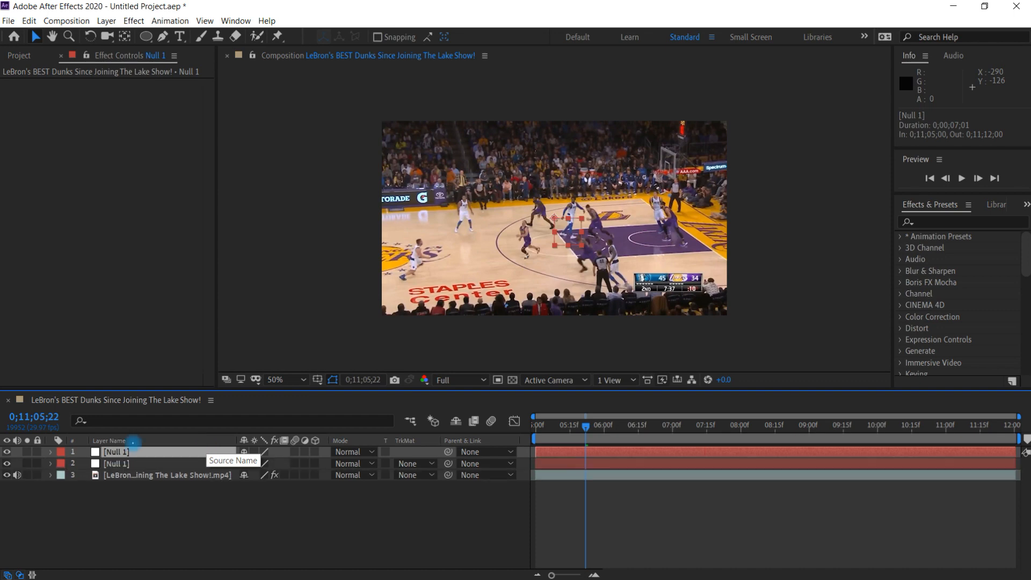
key("Return")
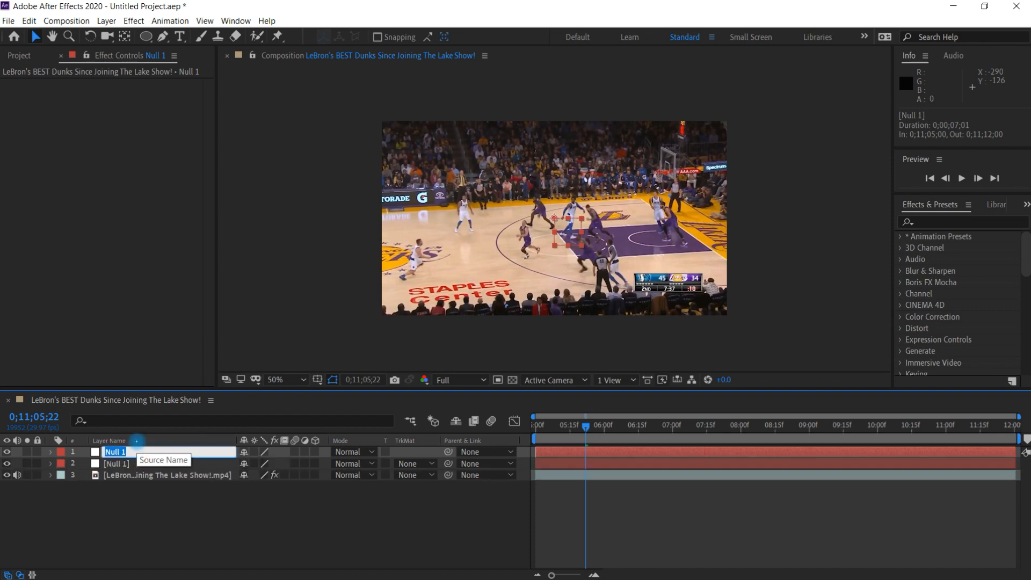
type("Center Court Tracker")
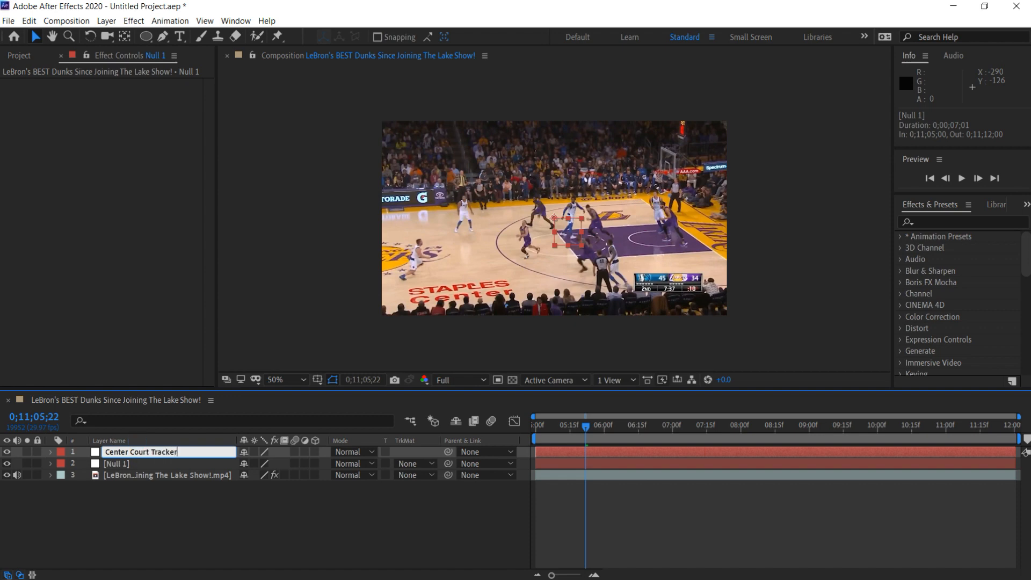
key("Return")
Rename the remaining null layer "Paint Tracker"
left_click(160, 463)
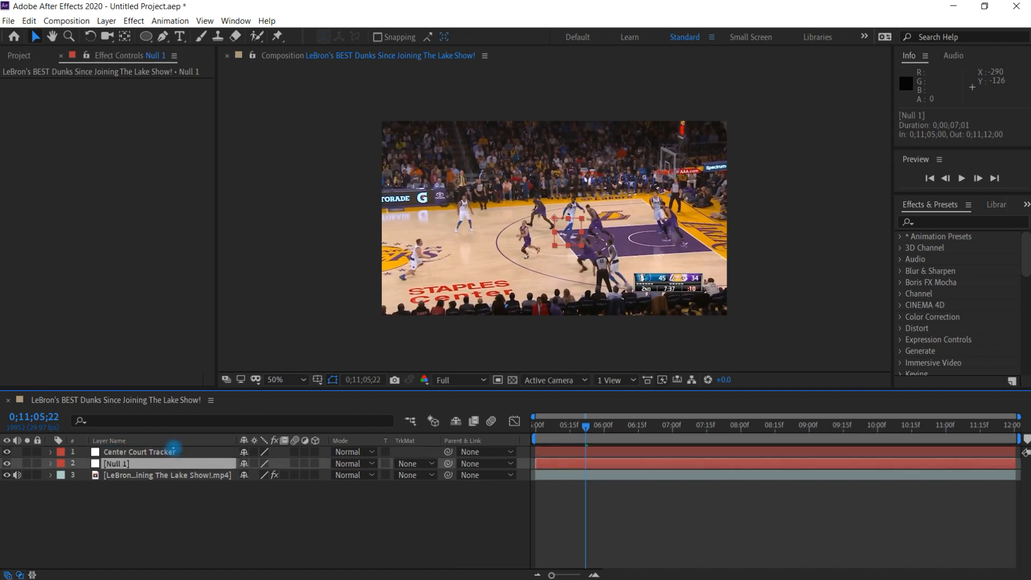
key("Return")
type("Paint Tracke")
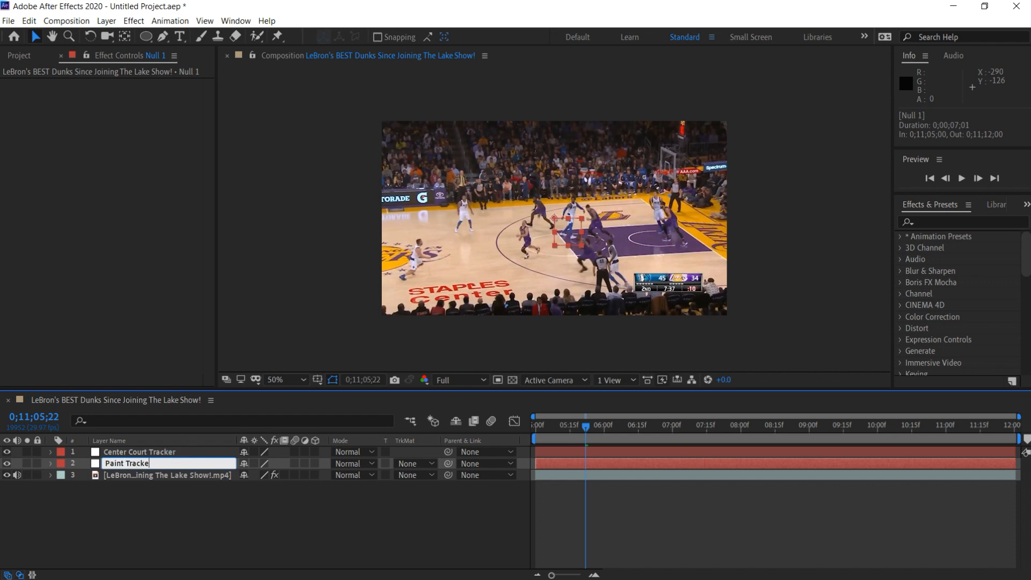
type("r")
key("Return")
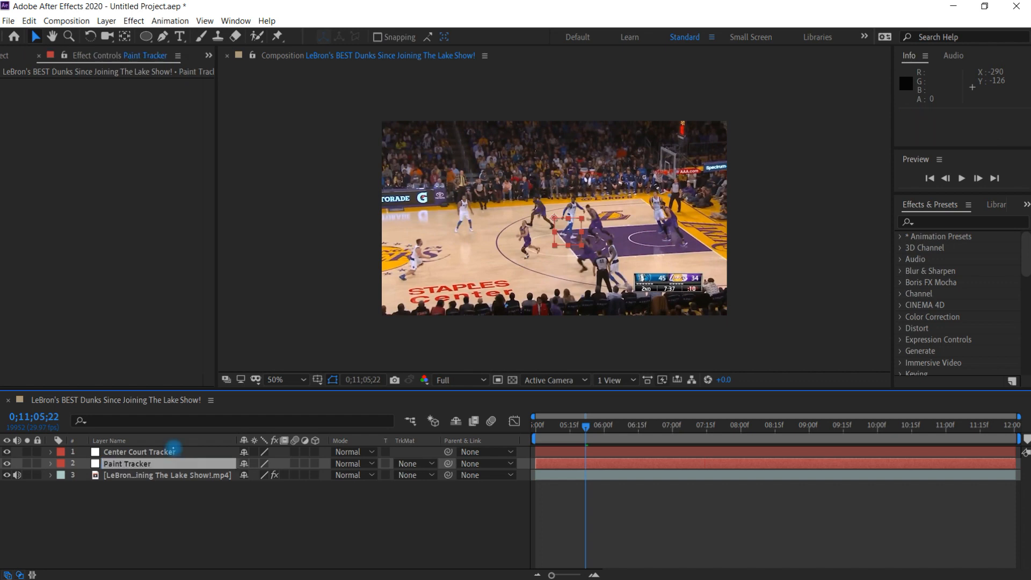
Rename the basketball footage layer "Video"
left_click(206, 475)
key("Return")
type("Video")
key("Return")
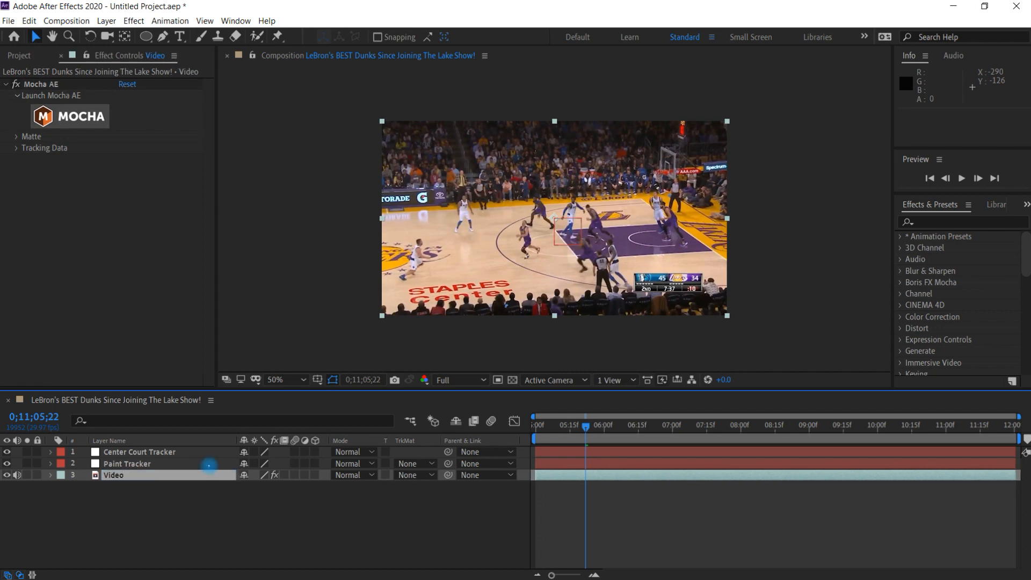
Create tracking data on the Video layer's Mocha AE effect from the Center Court layer
left_click(17, 147)
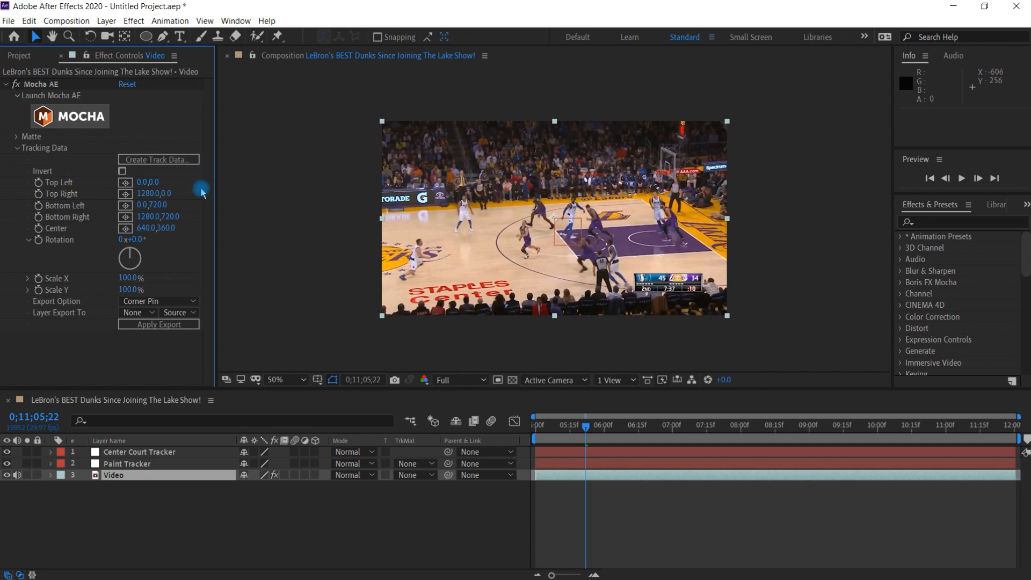
left_click_drag(220, 204, 256, 208)
left_click(202, 160)
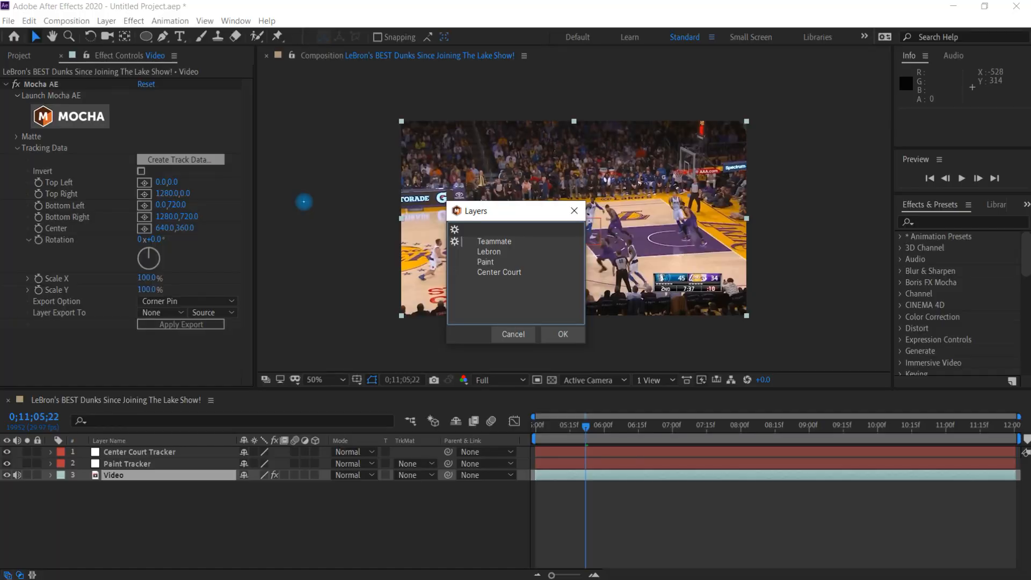
left_click(505, 272)
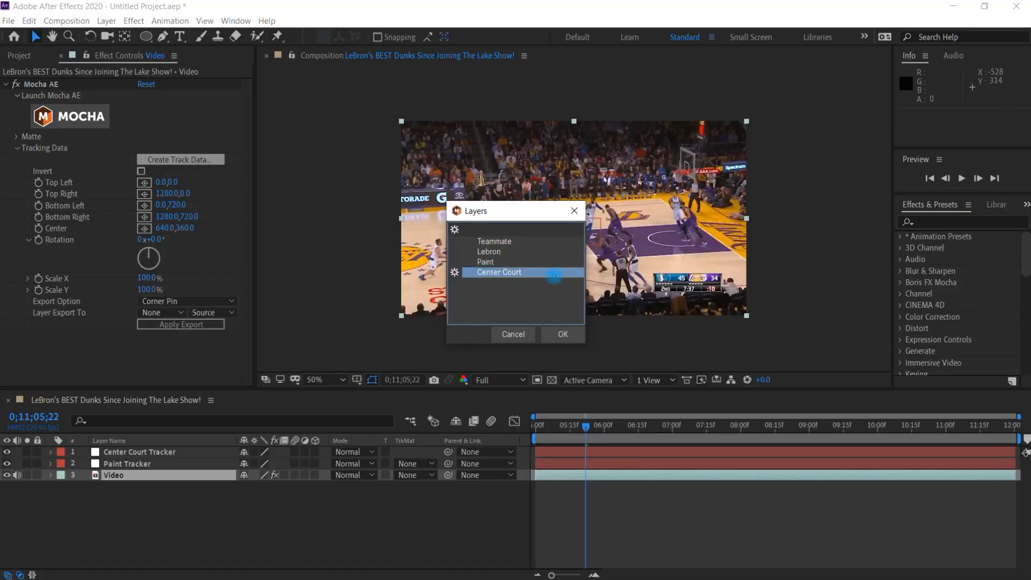
left_click(561, 334)
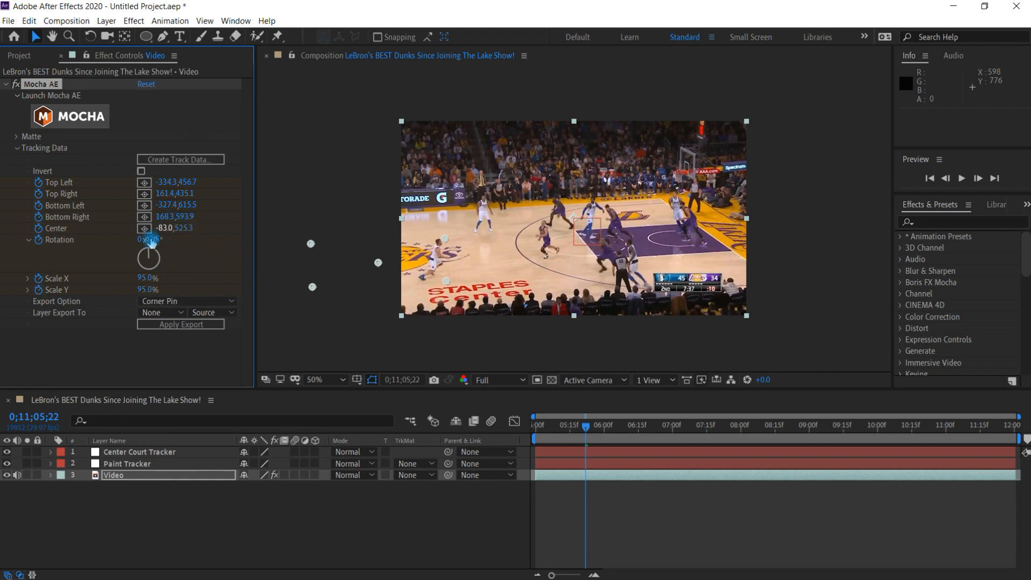
Set the Mocha export option to Transform and apply the export to the Center Court Tracker null
left_click(59, 301)
left_click(188, 301)
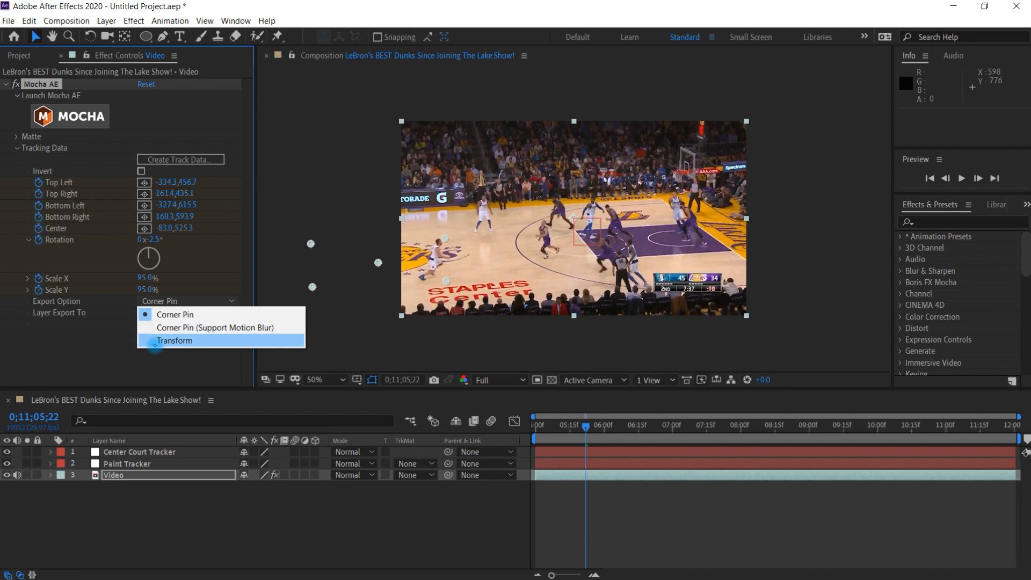
left_click(173, 341)
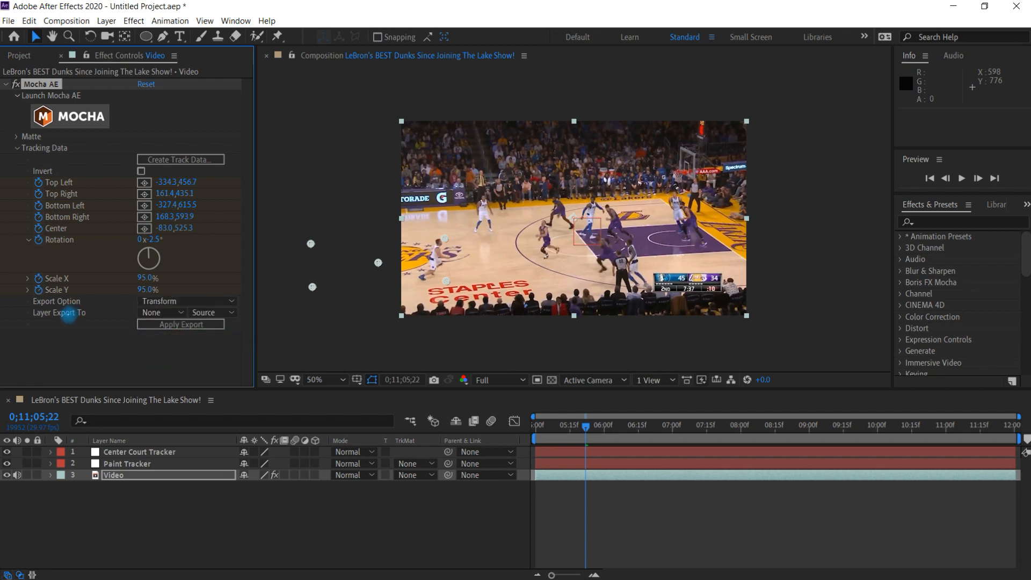
left_click(153, 312)
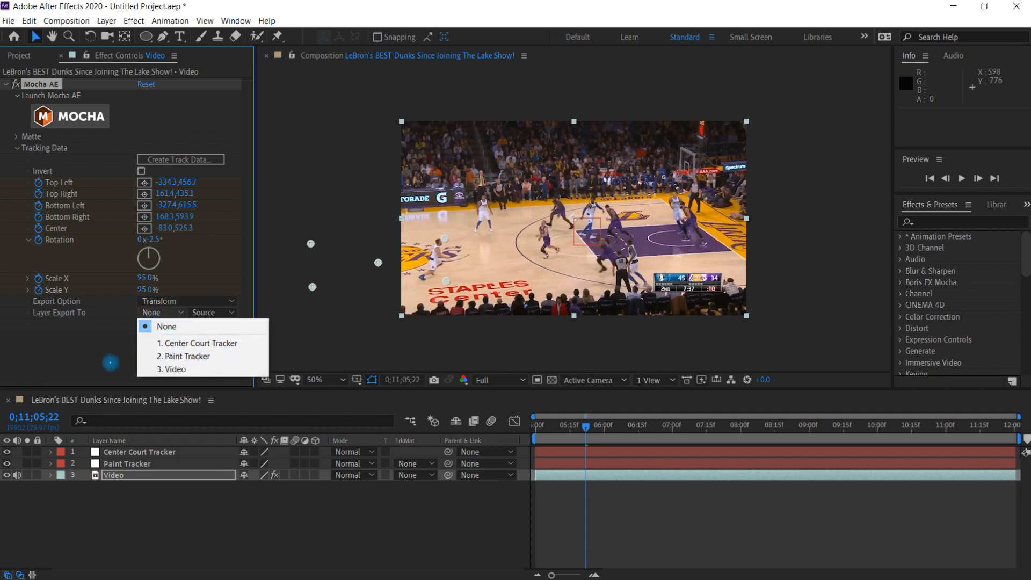
left_click(193, 344)
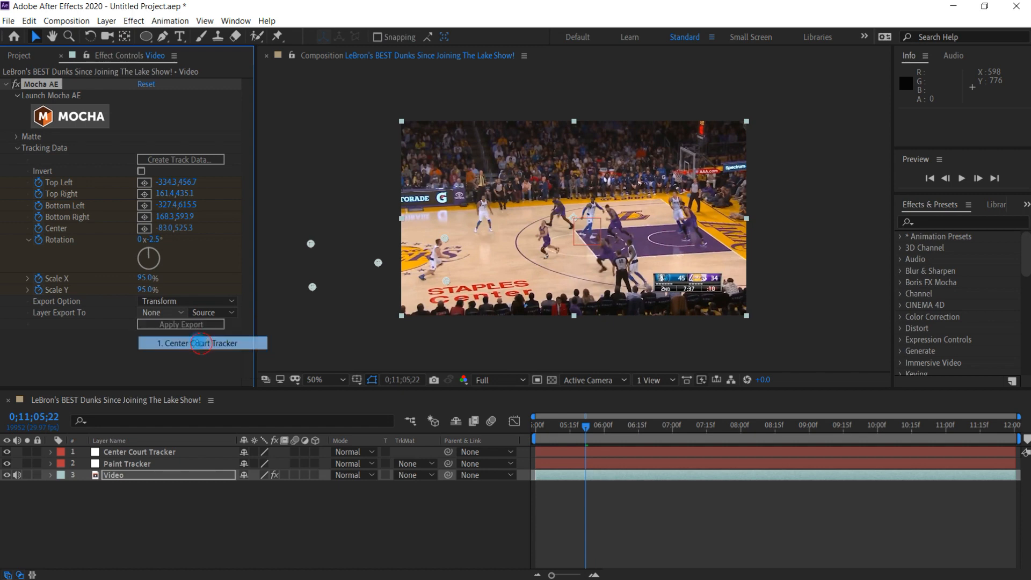
left_click(188, 326)
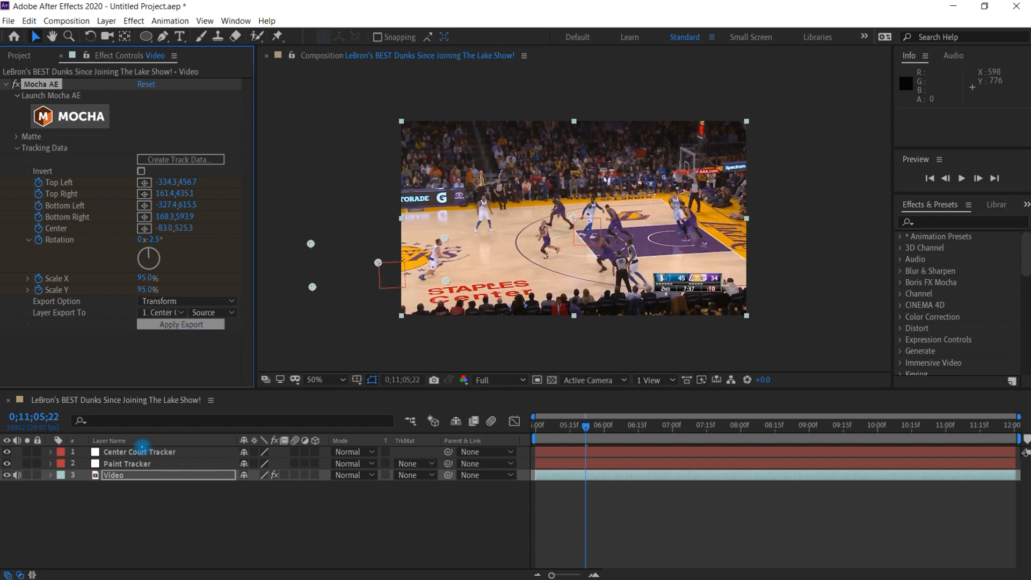
Reveal the Center Court Tracker's keyframes and trim the layer's end to the last keyframe at 0;11;08;18
left_click(153, 453)
left_click(187, 421)
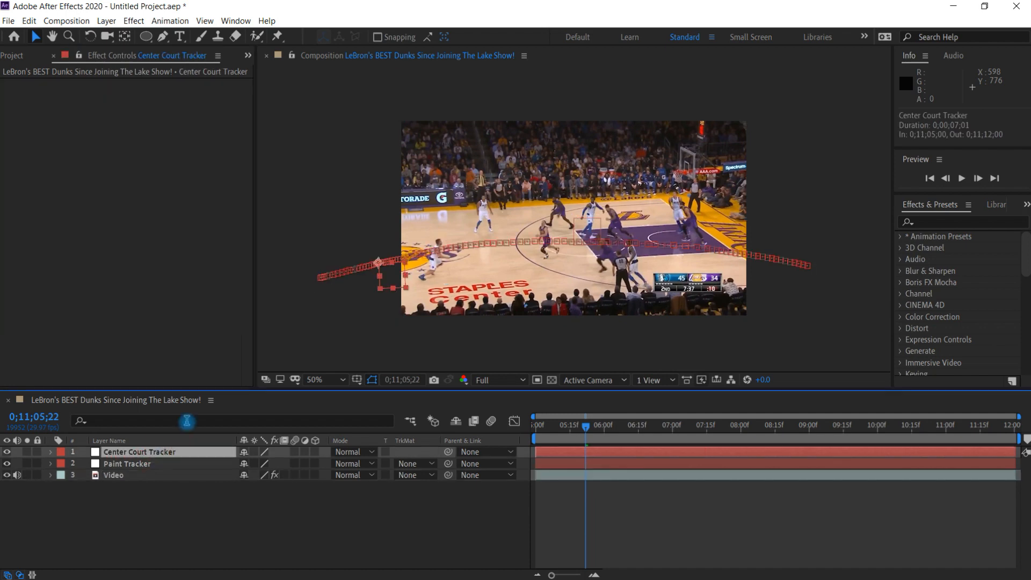
key("u")
left_click_drag(546, 427, 775, 412)
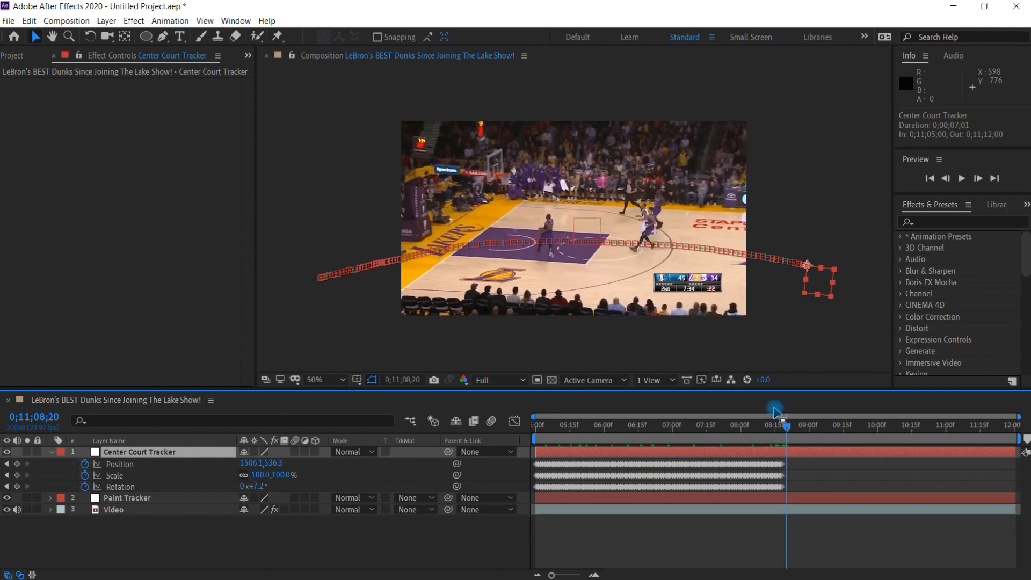
key("Page_Up")
key("Page_Up")
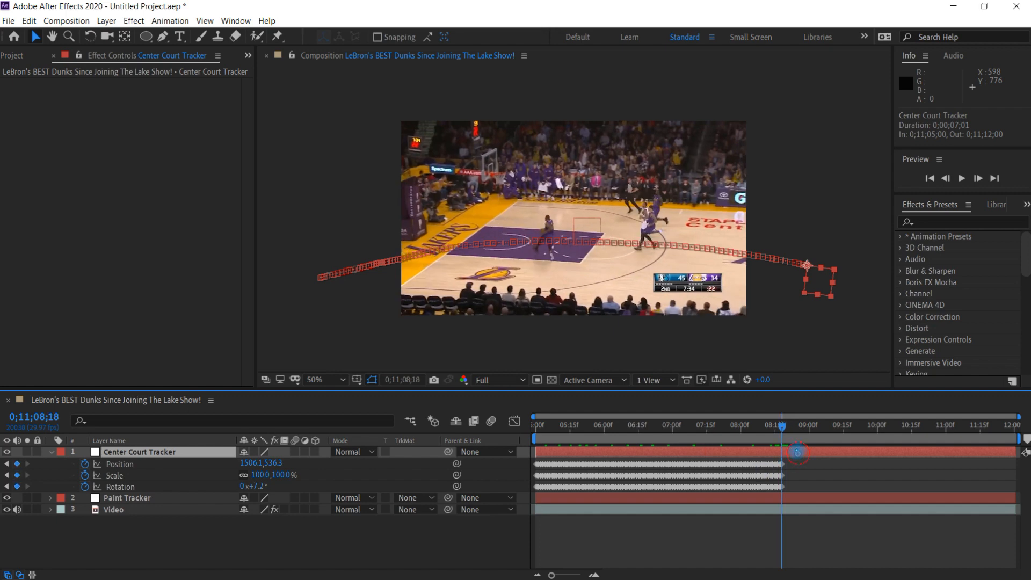
key("space")
key("space")
key("alt+bracketright")
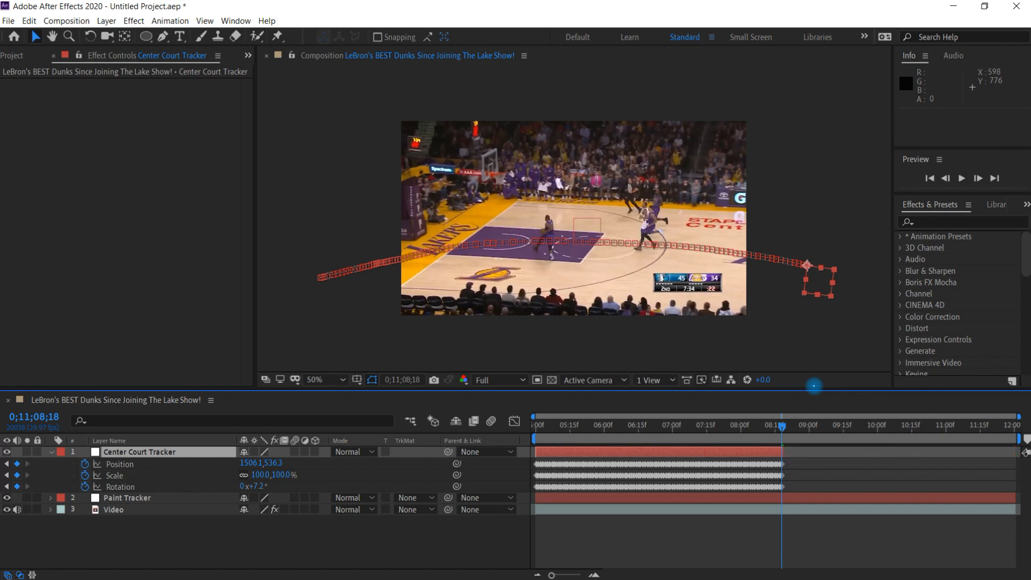
left_click_drag(785, 448, 815, 433)
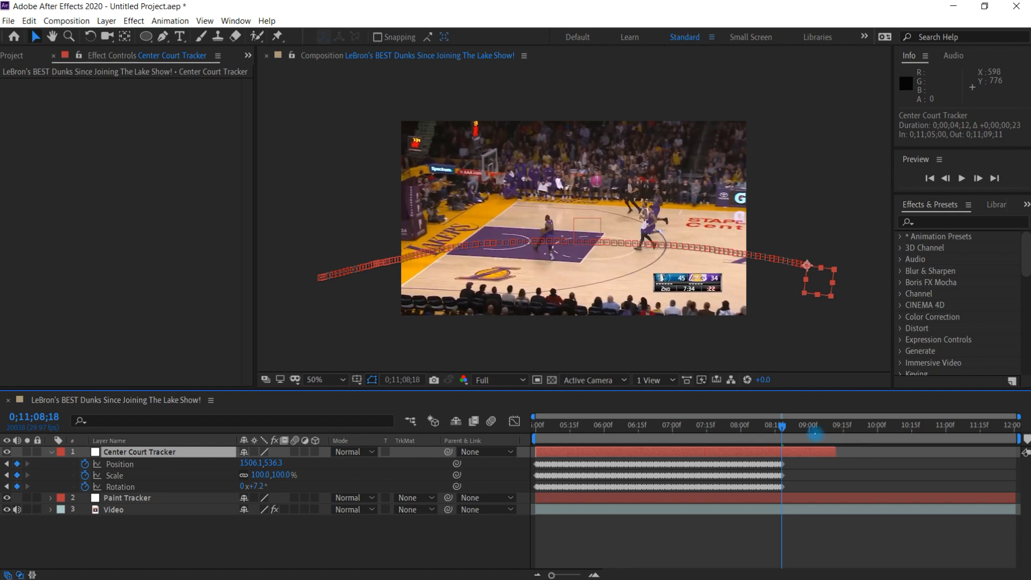
key("ctrl+z")
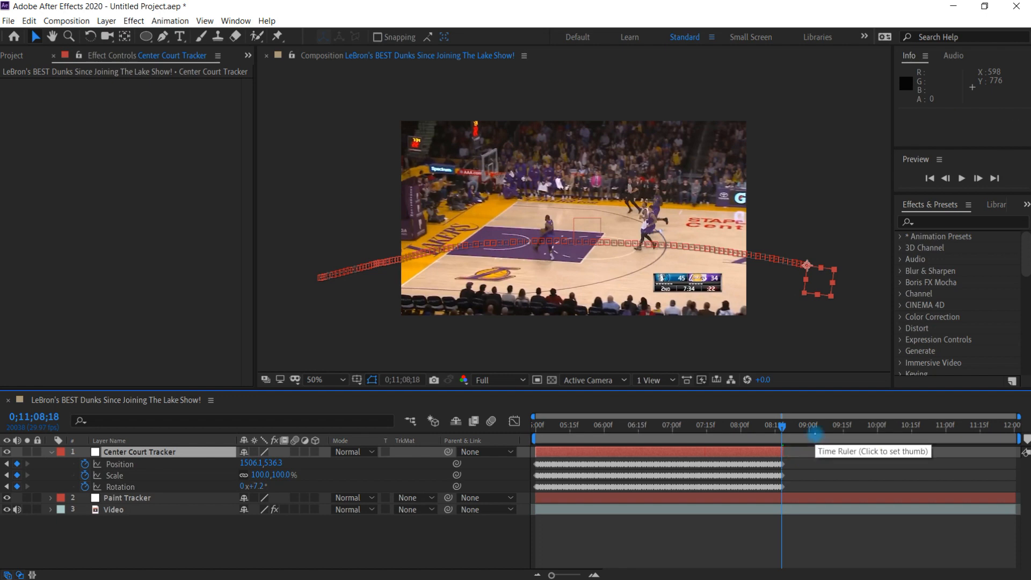
Create tracking data on the Video layer's Mocha AE effect from the Paint layer
left_click(122, 509)
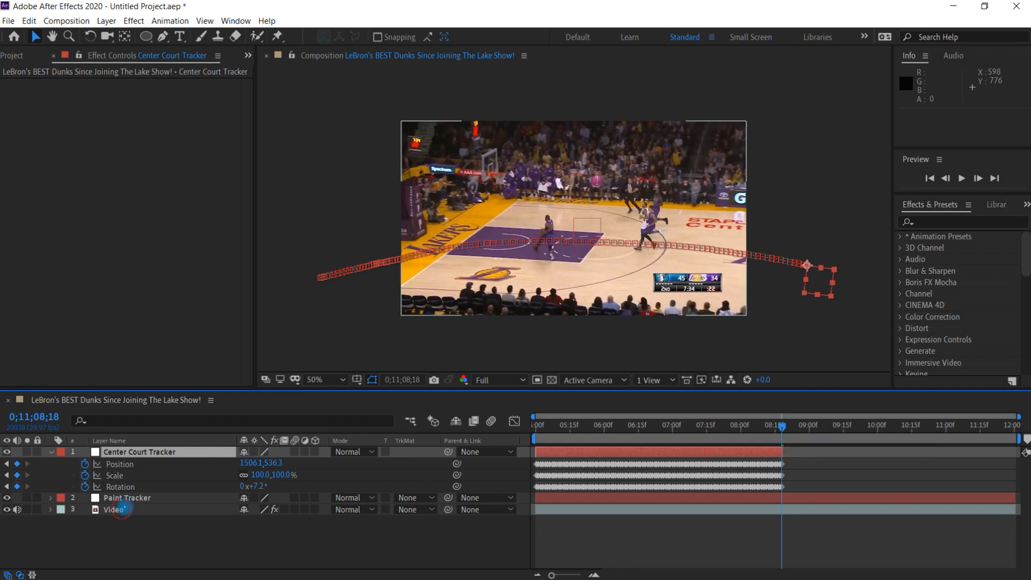
left_click(205, 160)
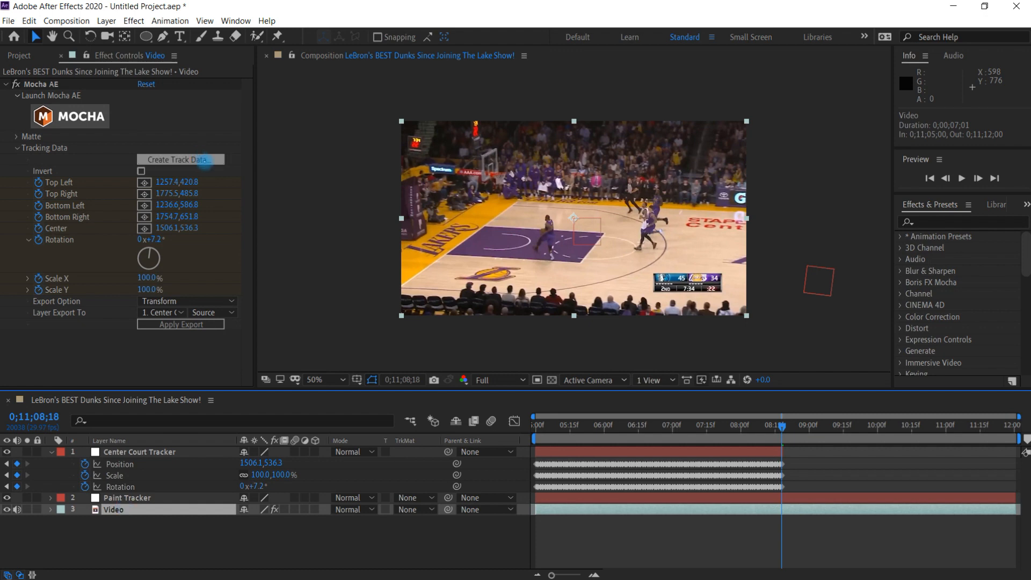
left_click(491, 263)
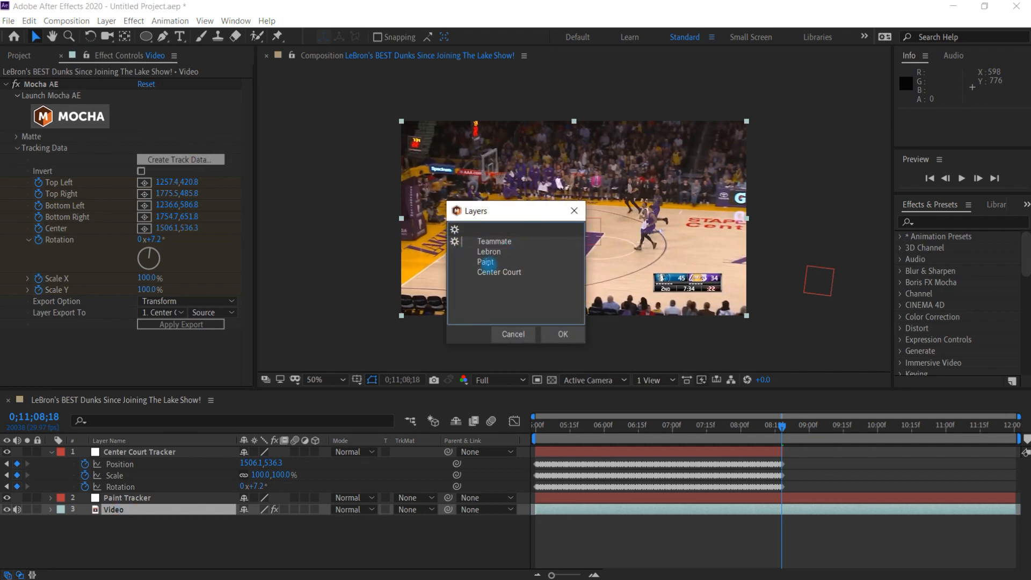
left_click(563, 333)
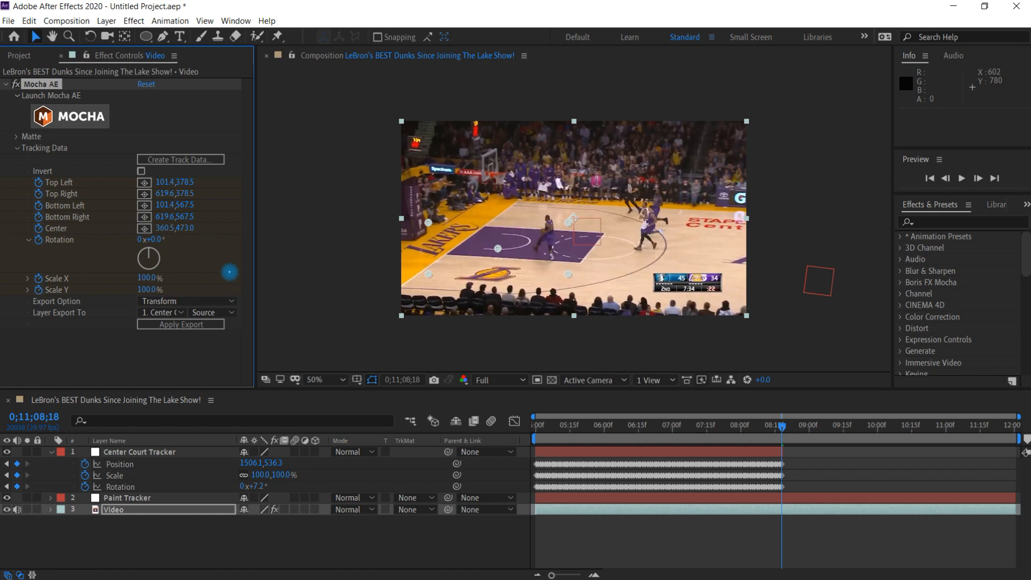
Apply the paint tracking as a Transform export to the Paint Tracker null
left_click(168, 301)
left_click(184, 339)
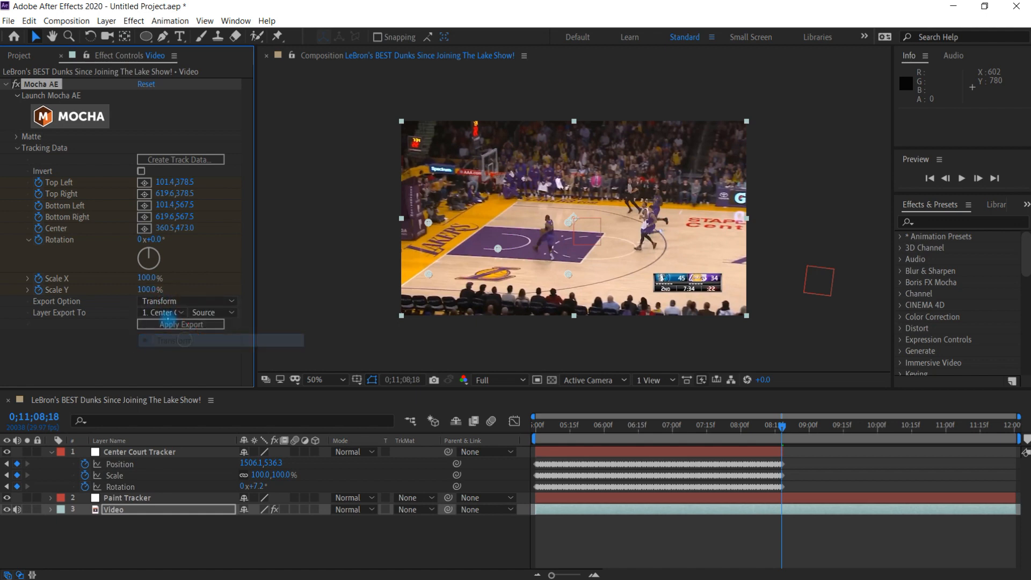
left_click(164, 313)
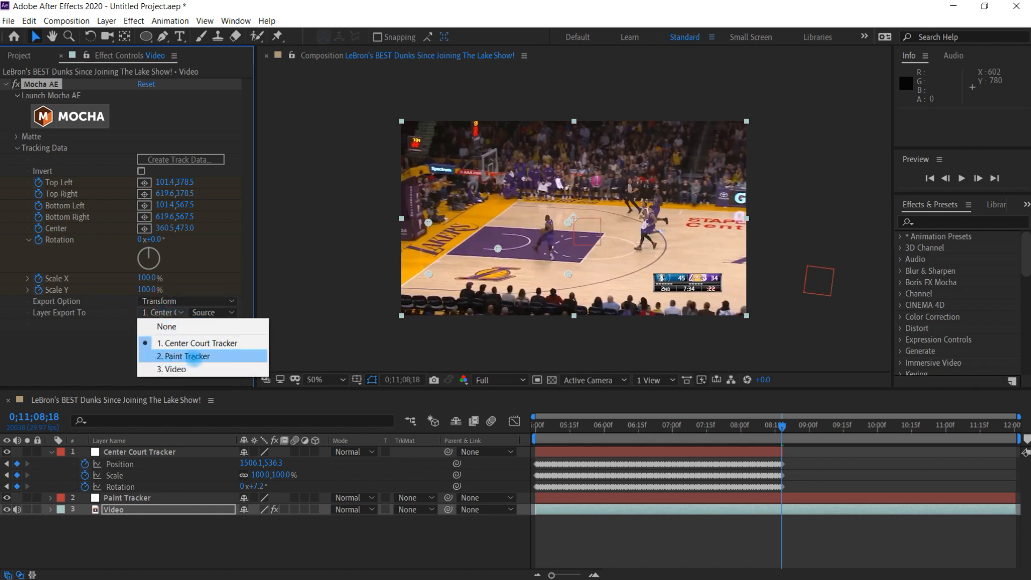
left_click(191, 356)
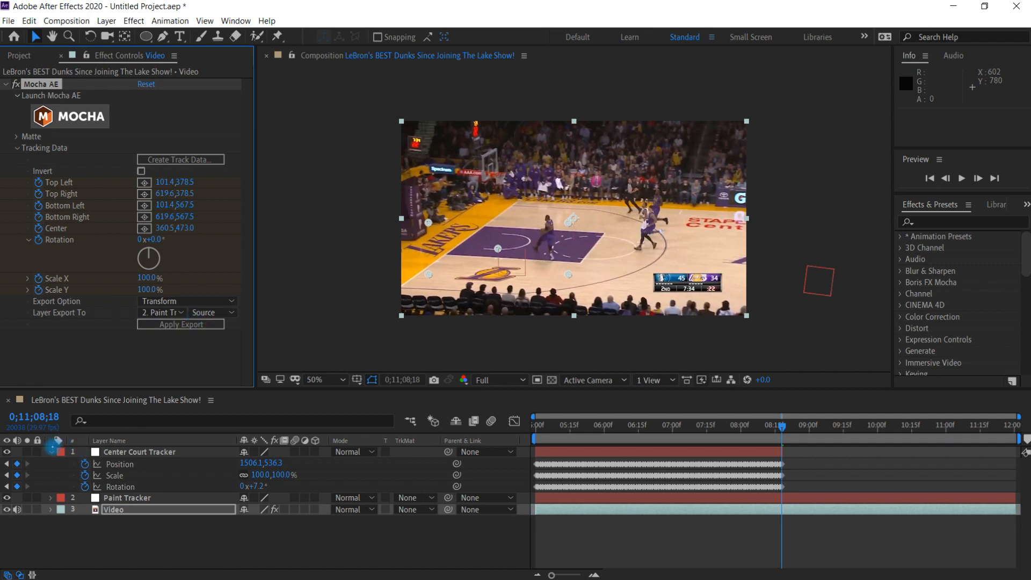
Collapse the Center Court Tracker layer, reveal the Paint Tracker's keyframes and check where its tracked motion starts and ends
left_click(51, 452)
left_click(124, 463)
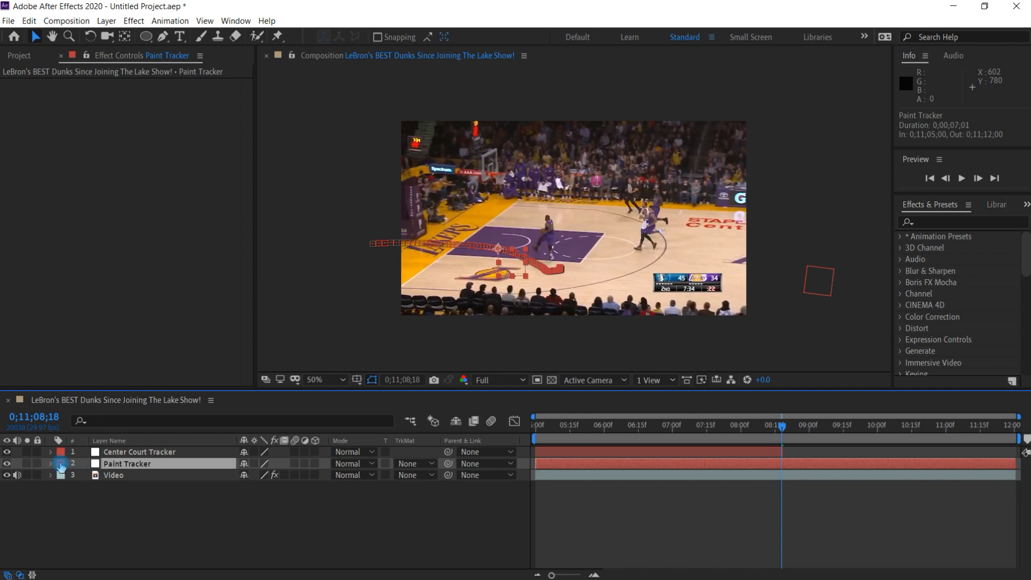
key("u")
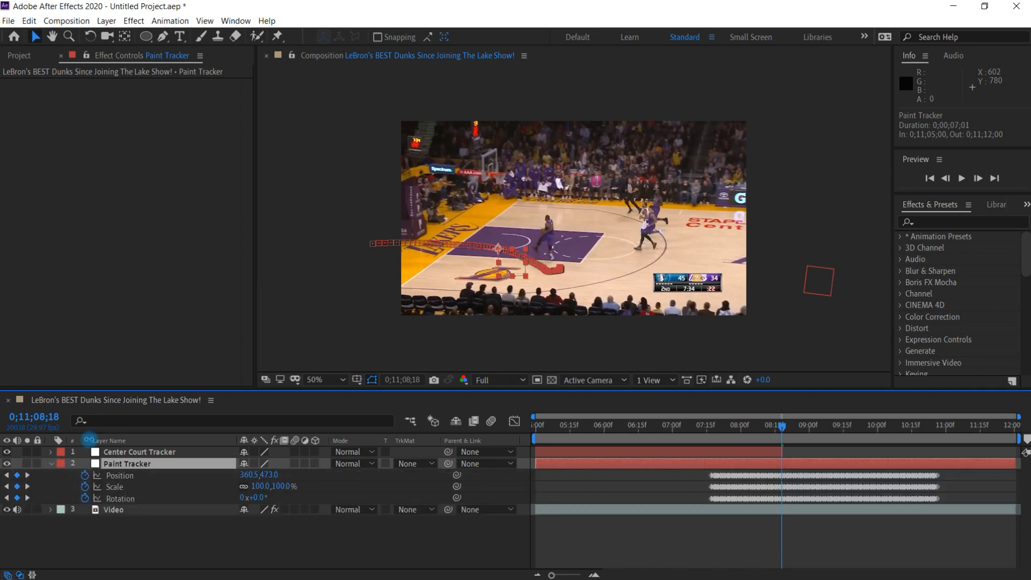
left_click(703, 423)
left_click_drag(732, 418, 961, 427)
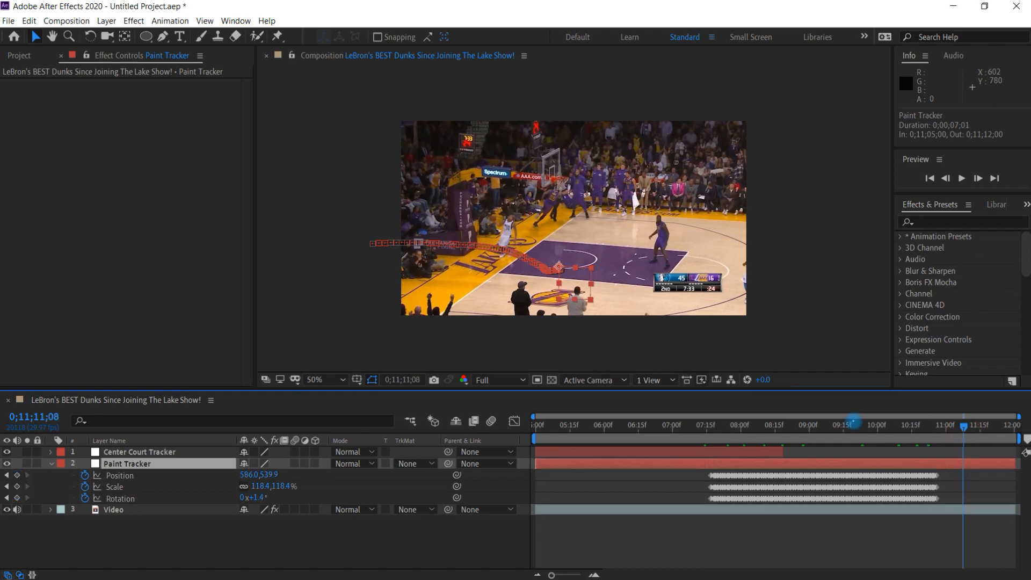
left_click(697, 422)
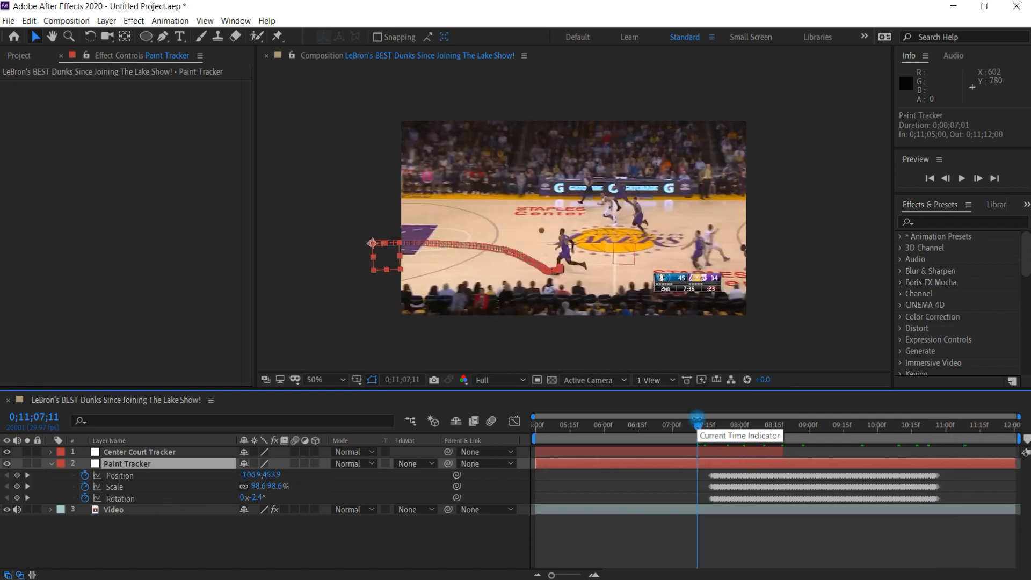
left_click(683, 422)
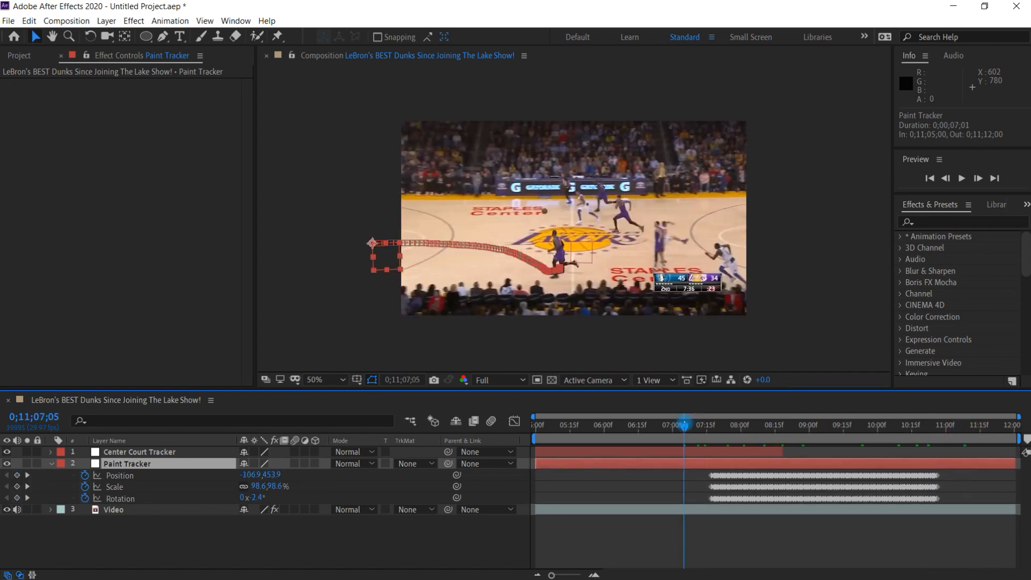
Trim the Paint Tracker layer's start to its first tracking keyframe at 0;11;07;17
left_click(668, 424)
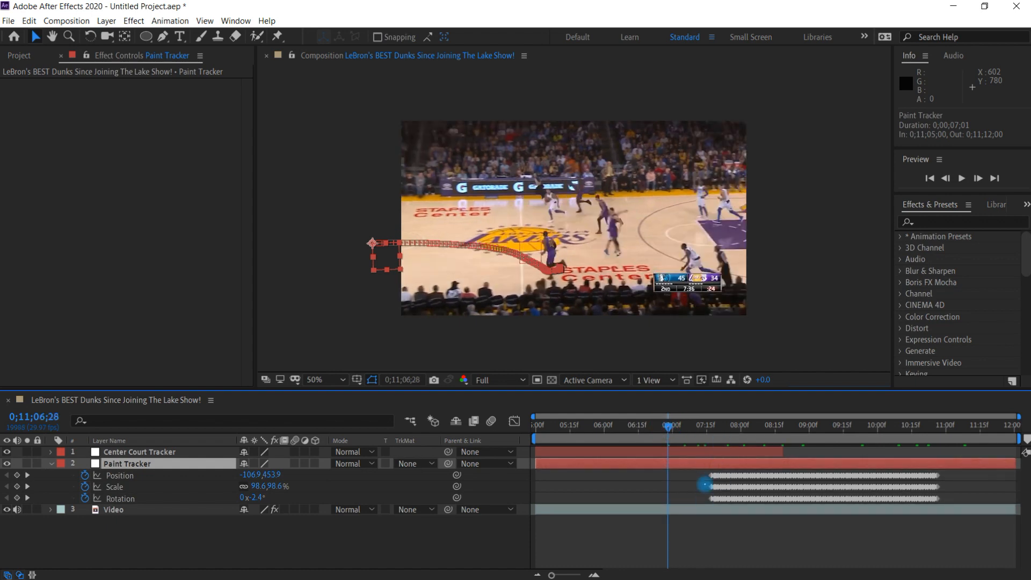
key("k")
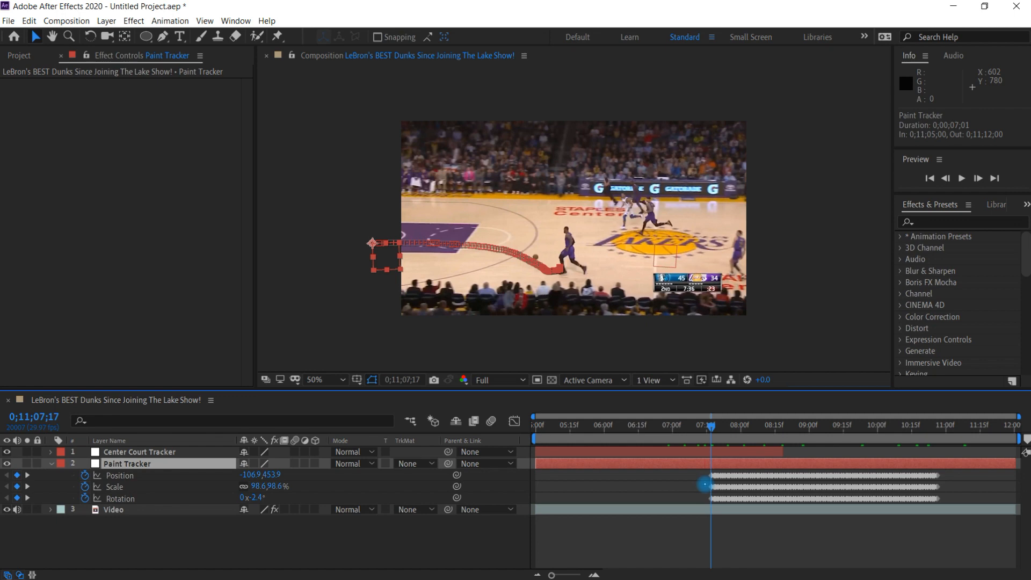
key("alt+bracketleft")
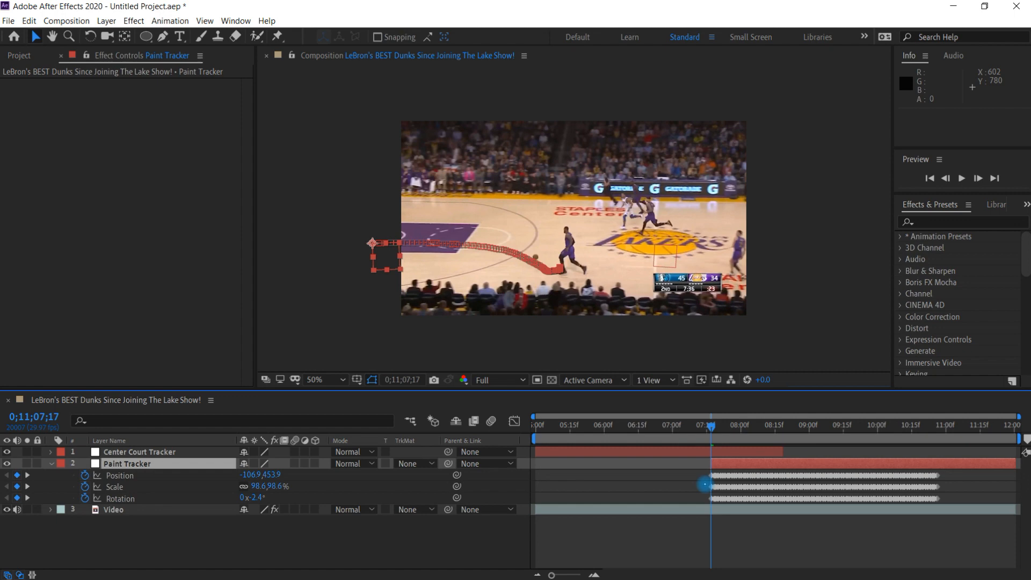
left_click_drag(710, 460, 679, 462)
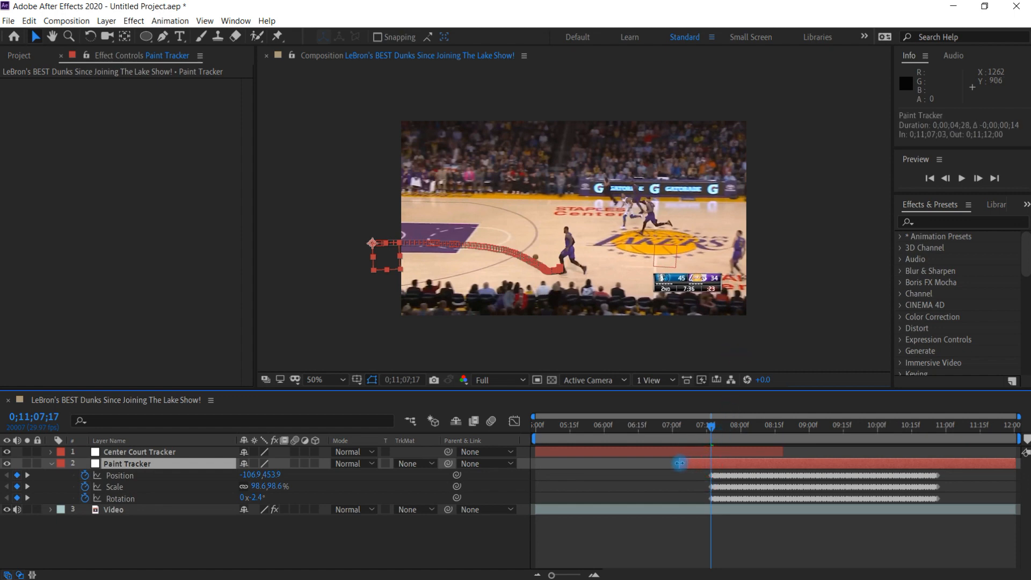
key("ctrl+z")
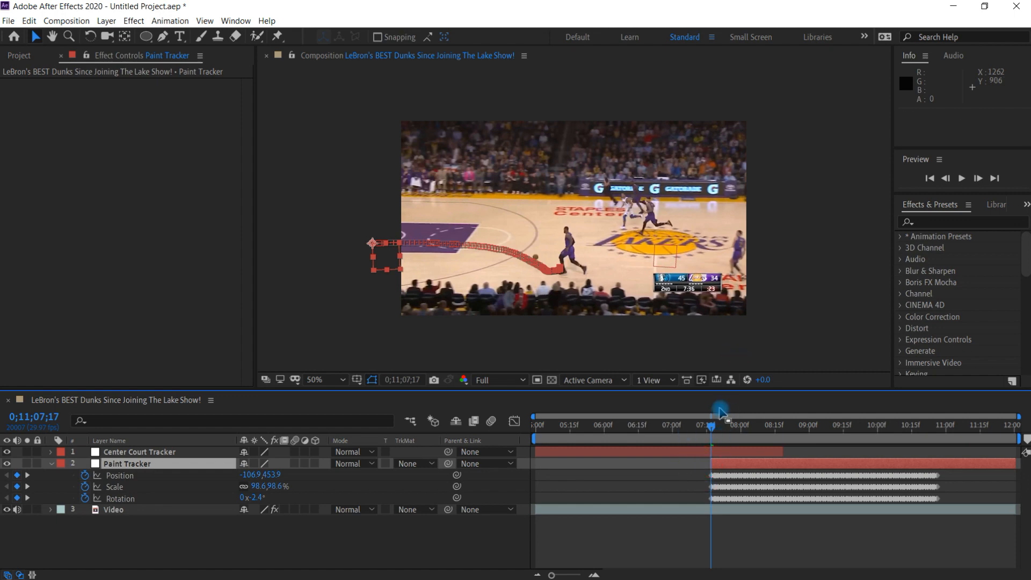
Trim the Paint Tracker layer's end to its last keyframe at 0;11;10;26 and collapse its properties
left_click(981, 416)
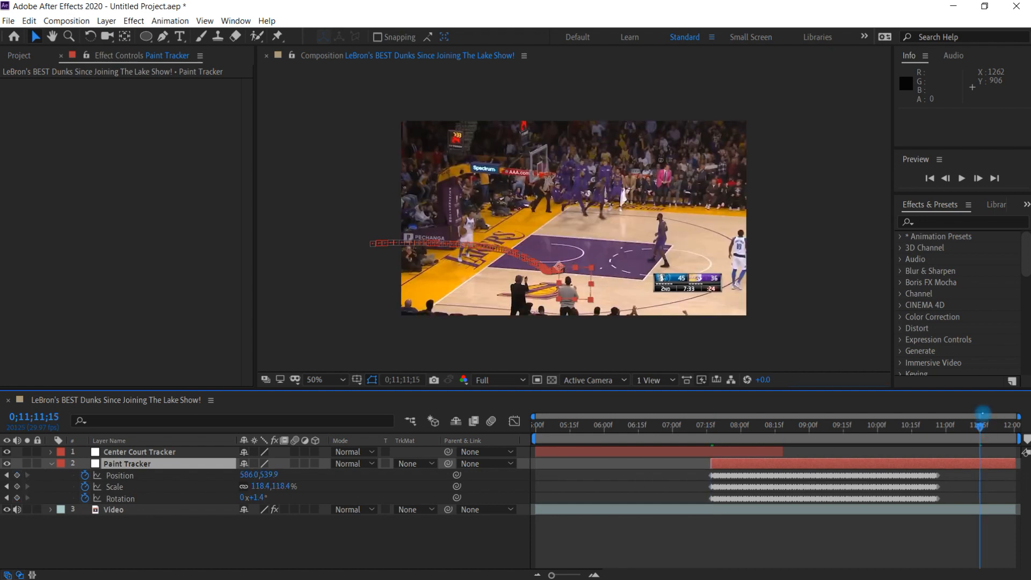
key("j")
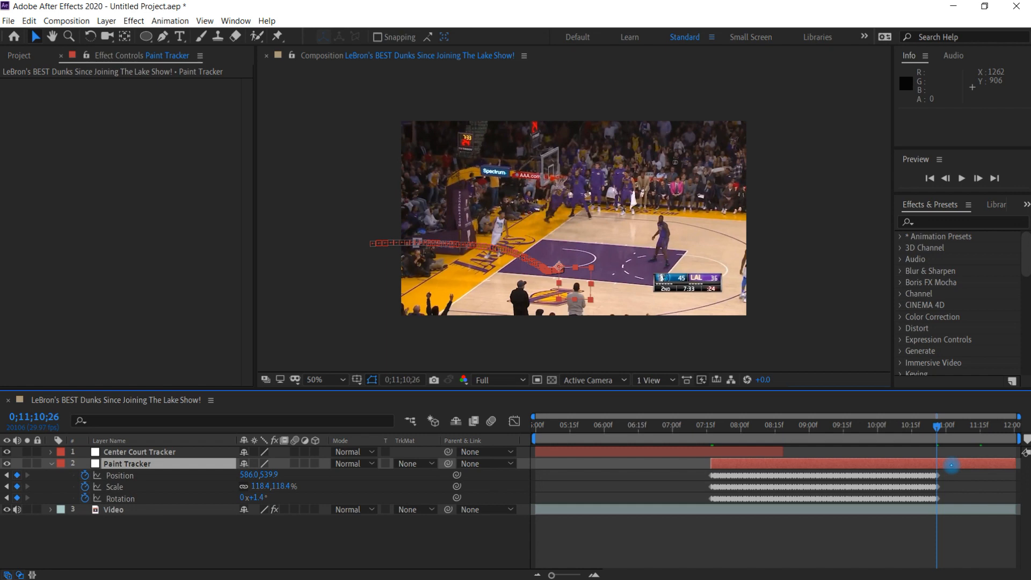
key("alt+bracketright")
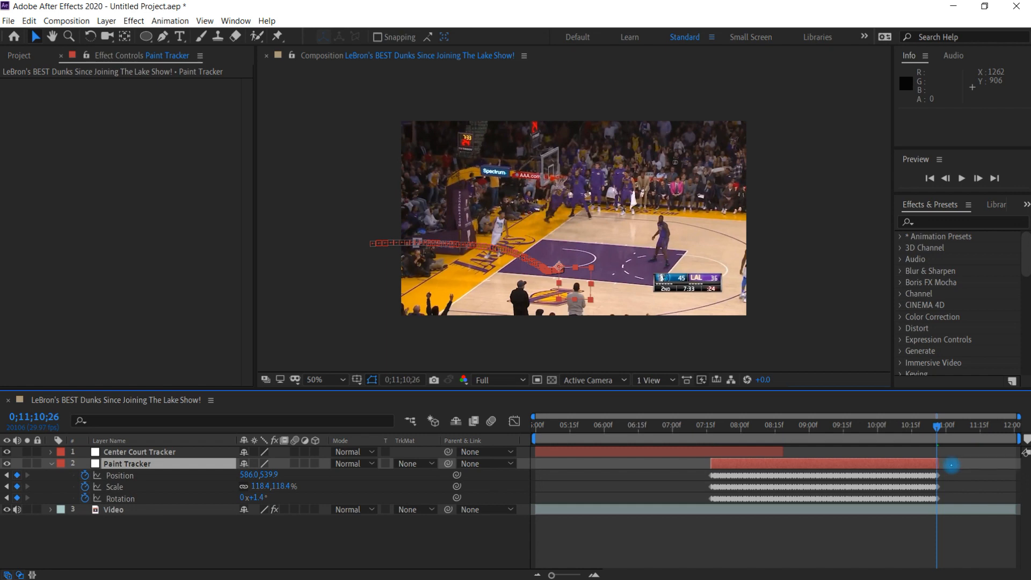
left_click(51, 463)
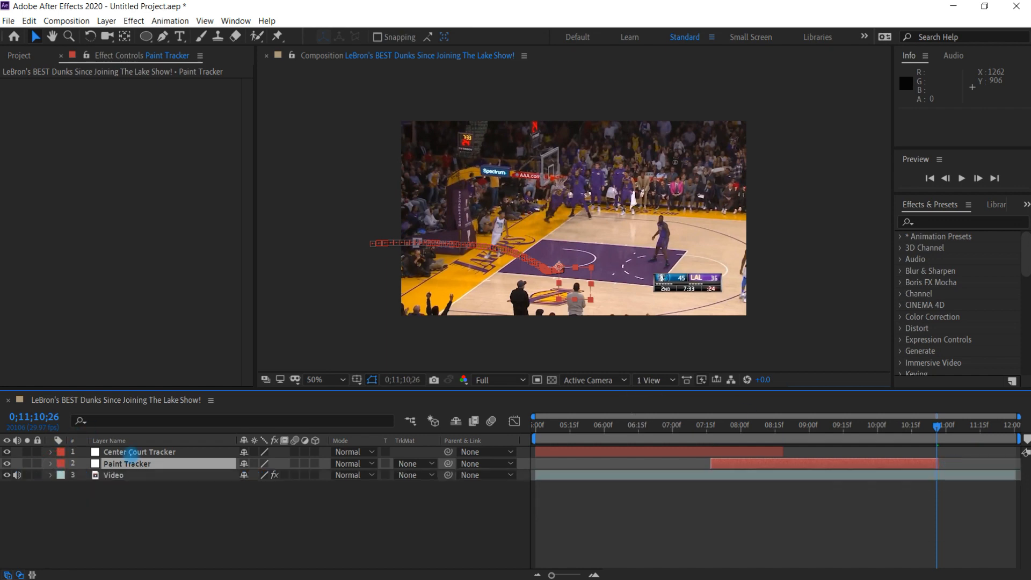
Compare the Center Court Tracker and Paint Tracker motion against the footage where the two layers overlap
left_click_drag(685, 425, 727, 426)
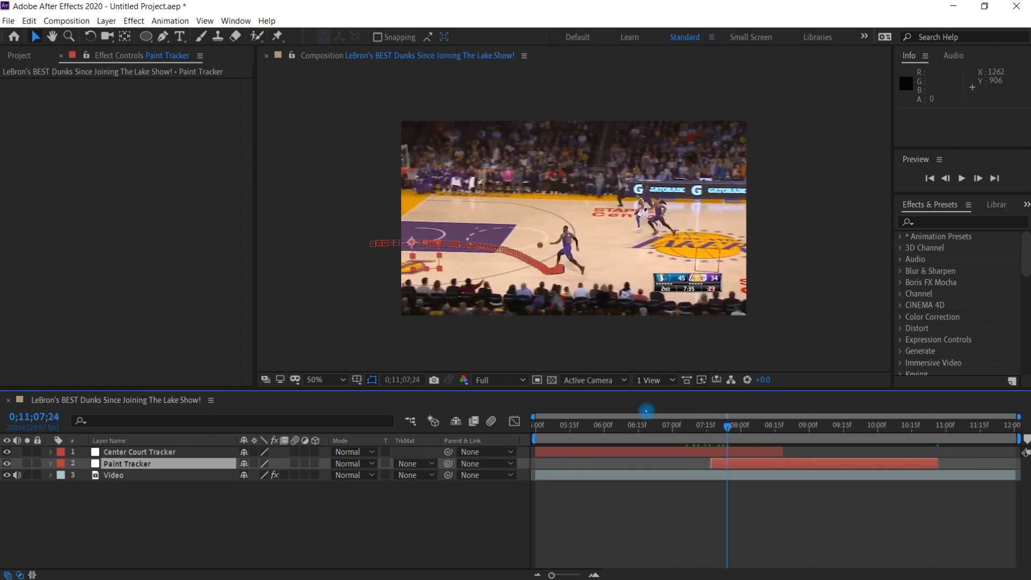
left_click(170, 451)
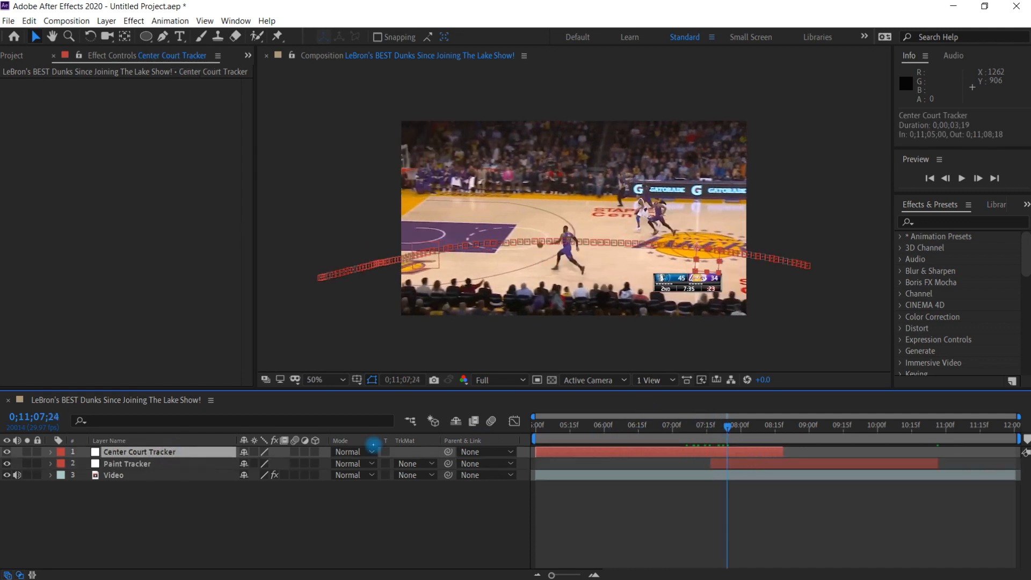
left_click(159, 466)
left_click_drag(754, 425, 718, 425)
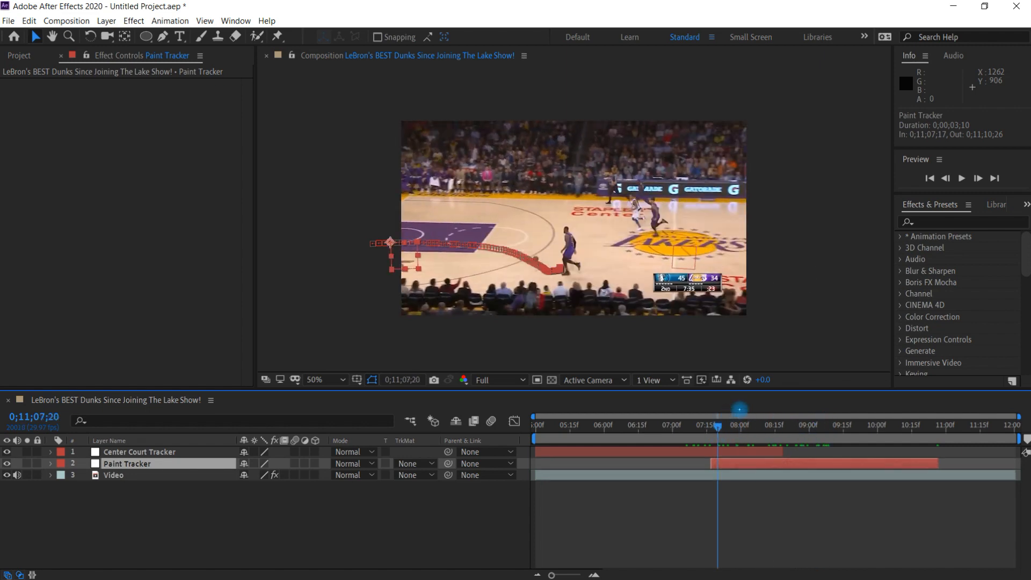
Add numbered composition markers 1, 2 and 3 at 0;11;07;02, 0;11;07;26 and 0;11;09;02
left_click_drag(623, 426, 656, 427)
left_click_drag(676, 426, 678, 426)
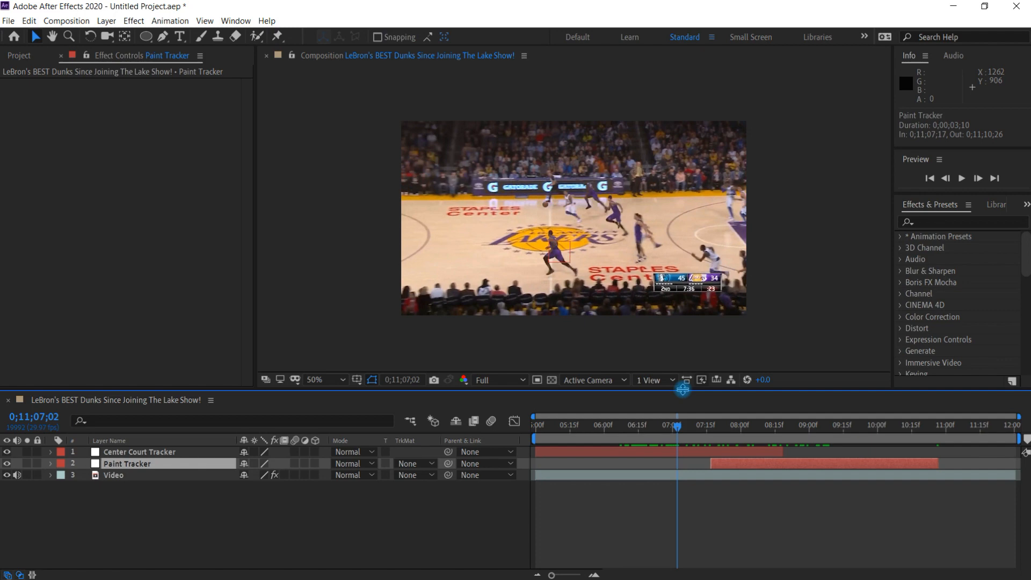
scroll(682, 389, "up", 1)
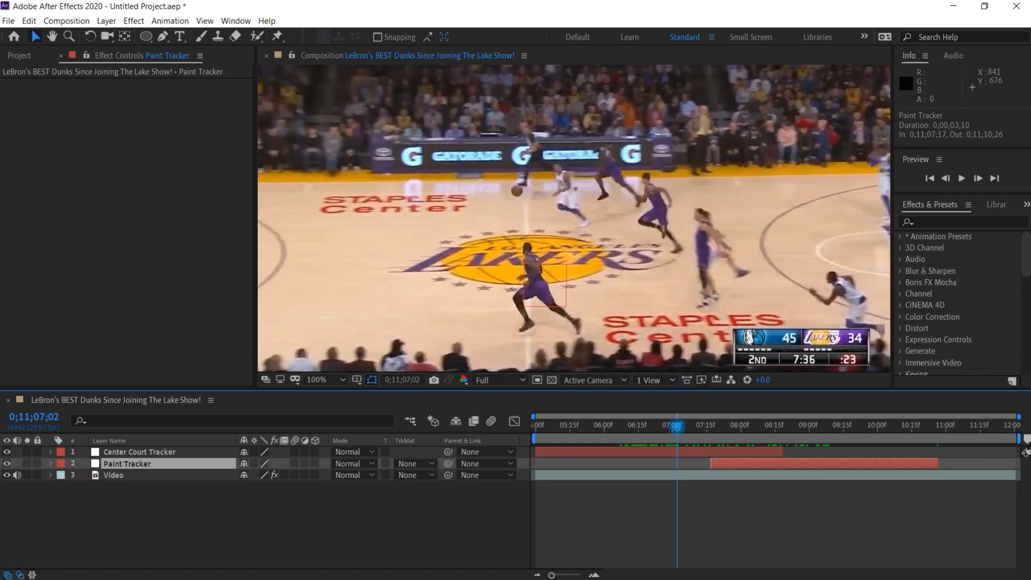
left_click_drag(677, 426, 677, 425)
left_click_drag(679, 426, 734, 405)
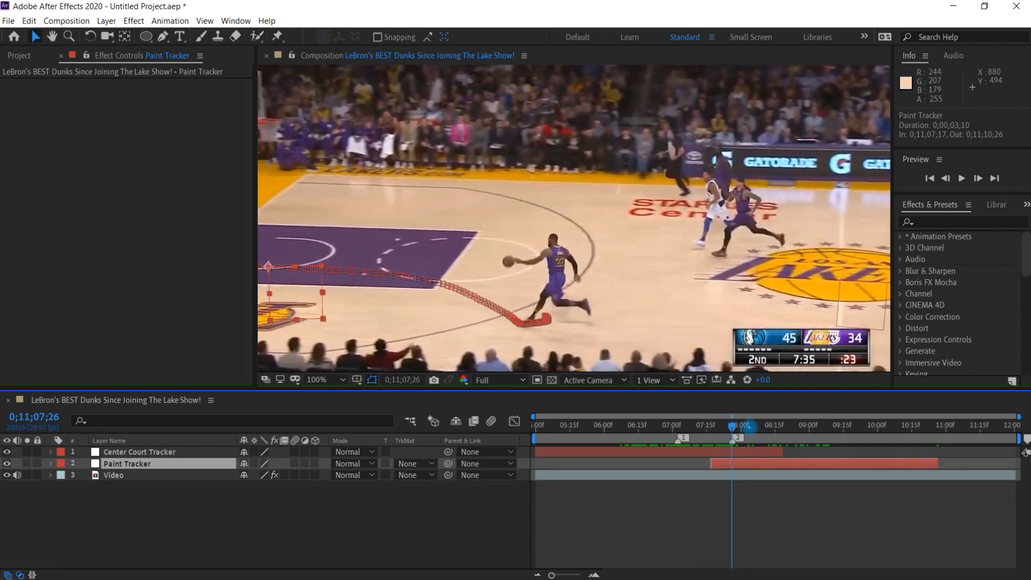
left_click_drag(731, 426, 812, 413)
key("Page_Down")
key("Page_Up")
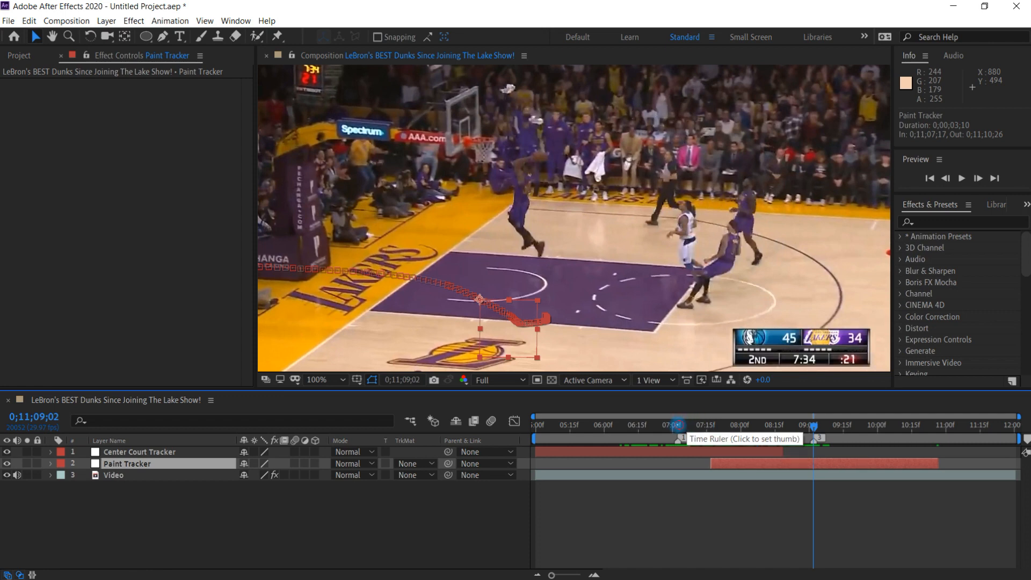
Return to marker 1 at 0;11;07;02, duplicate the Video layer and remove the Mocha AE effect from the duplicate
left_click(676, 426)
left_click(131, 475)
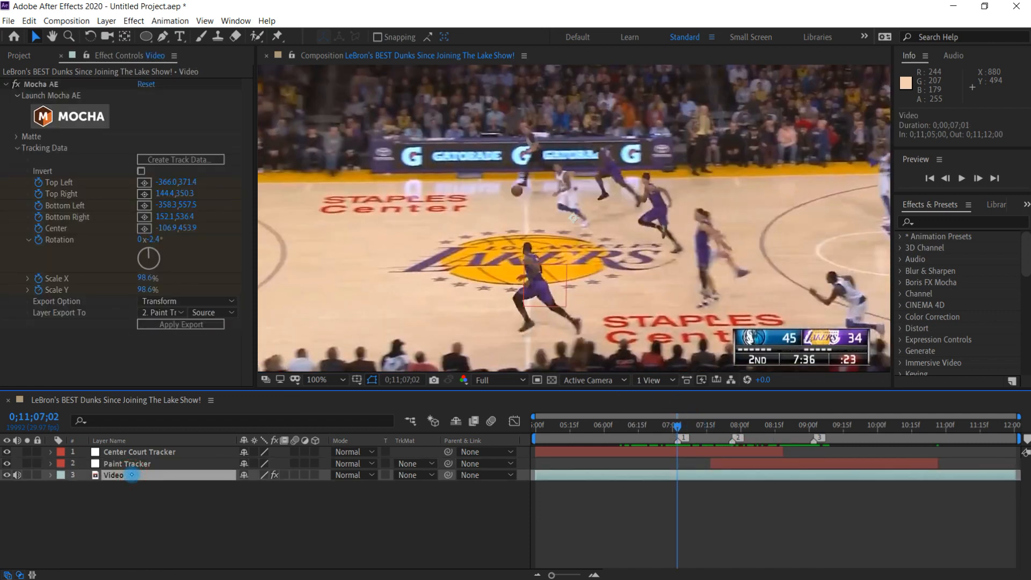
key("ctrl+d")
left_click(47, 82)
key("Delete")
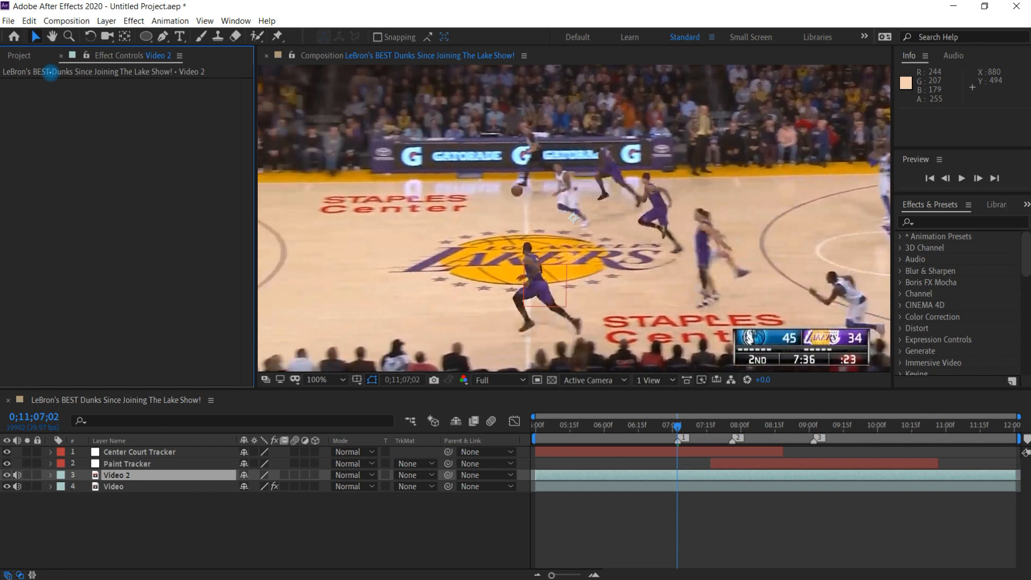
Mute the audio of both video layers and rename the Video 2 layer to Freeze A
left_click(19, 475)
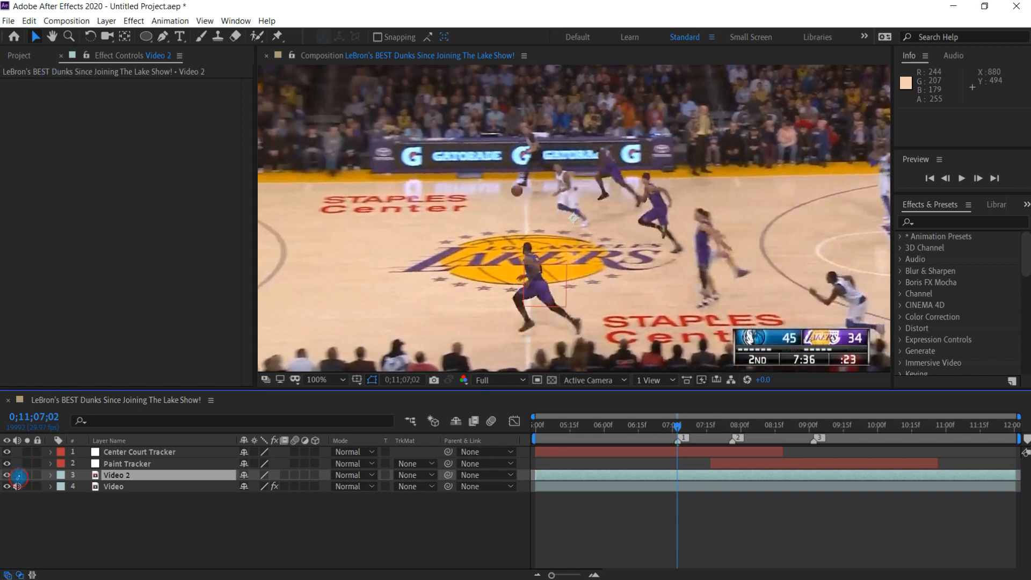
left_click(19, 487)
left_click_drag(125, 472, 122, 453)
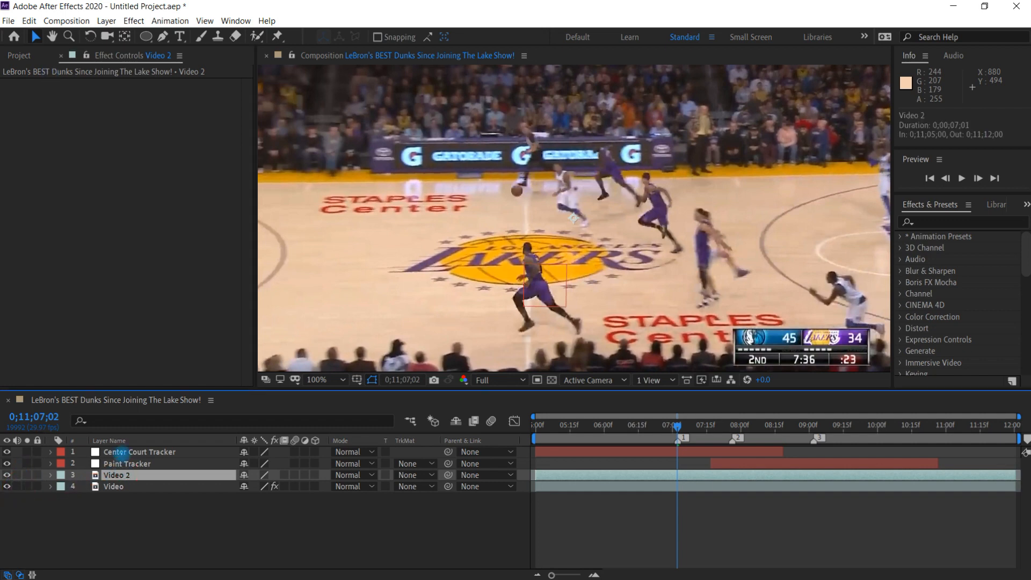
key("Return")
type("Freeze A")
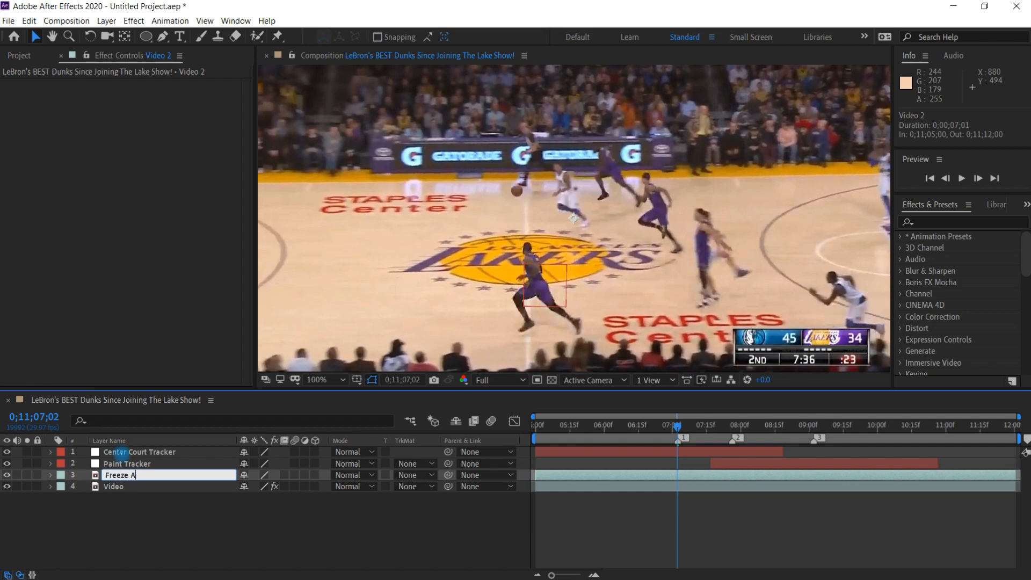
key("Return")
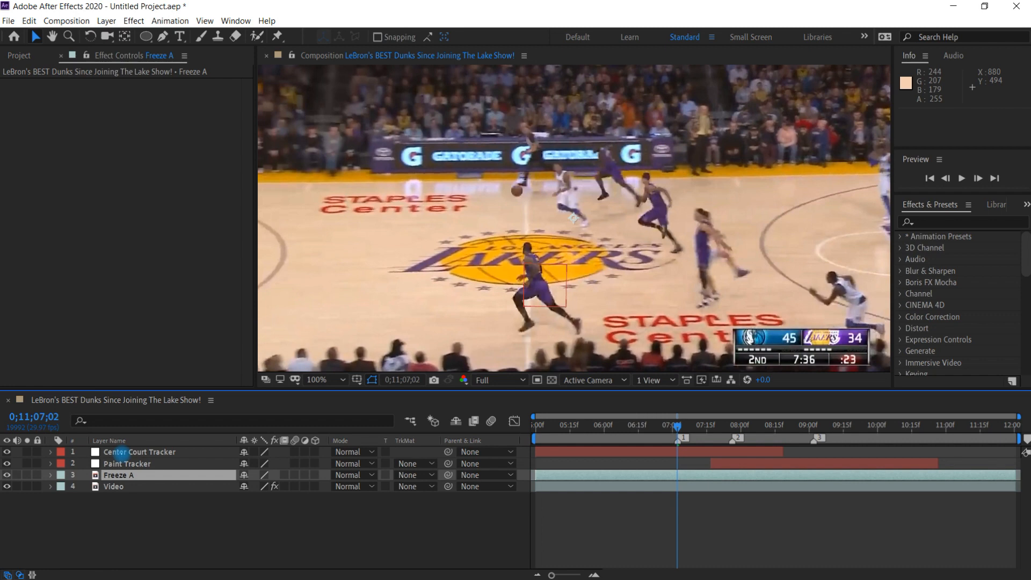
Duplicate the Freeze A layer twice and rename the first copy to Freeze B
key("ctrl+d")
key("ctrl+d")
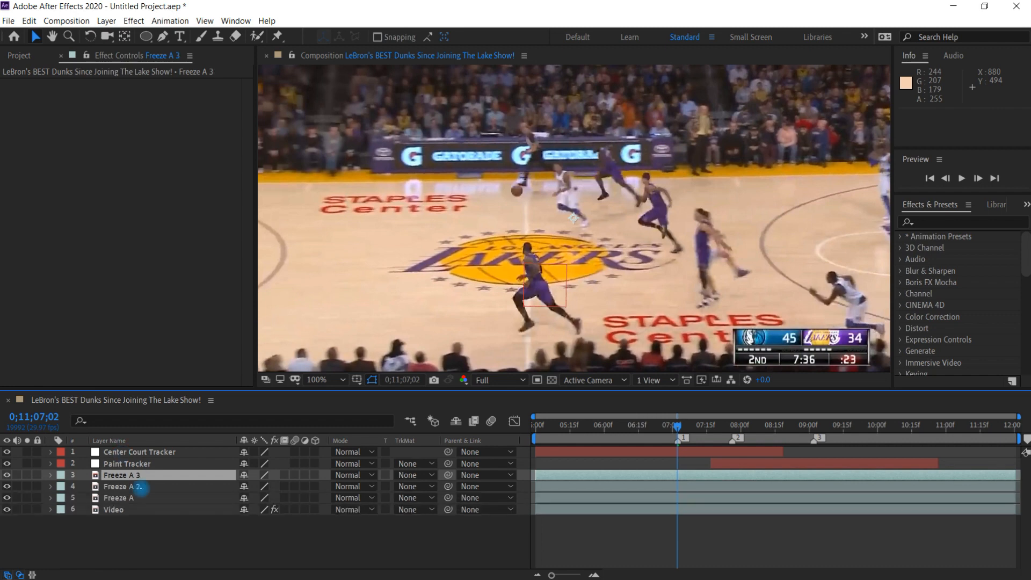
left_click(139, 487)
key("Return")
key("End")
key("BackSpace")
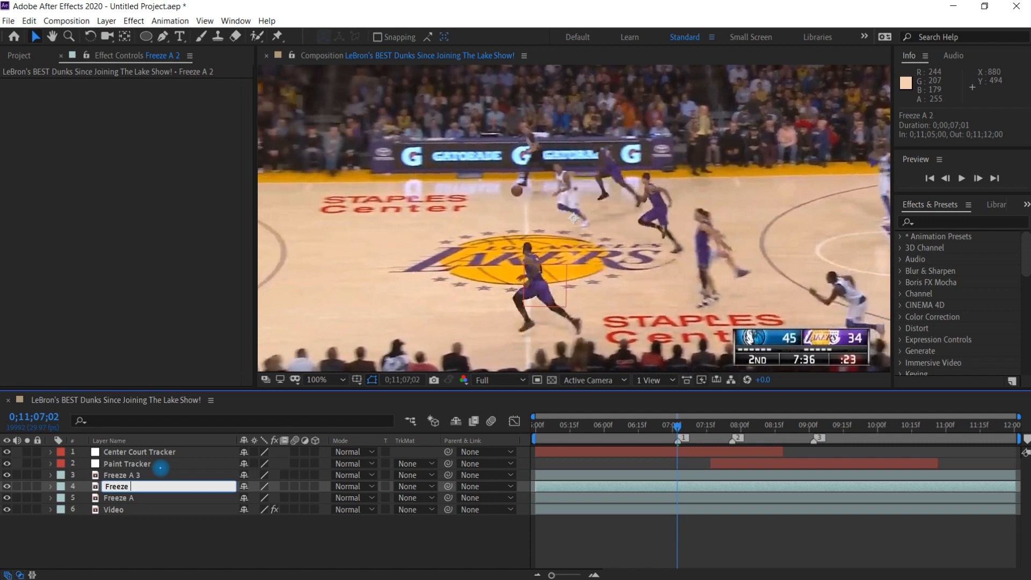
type("B")
key("Return")
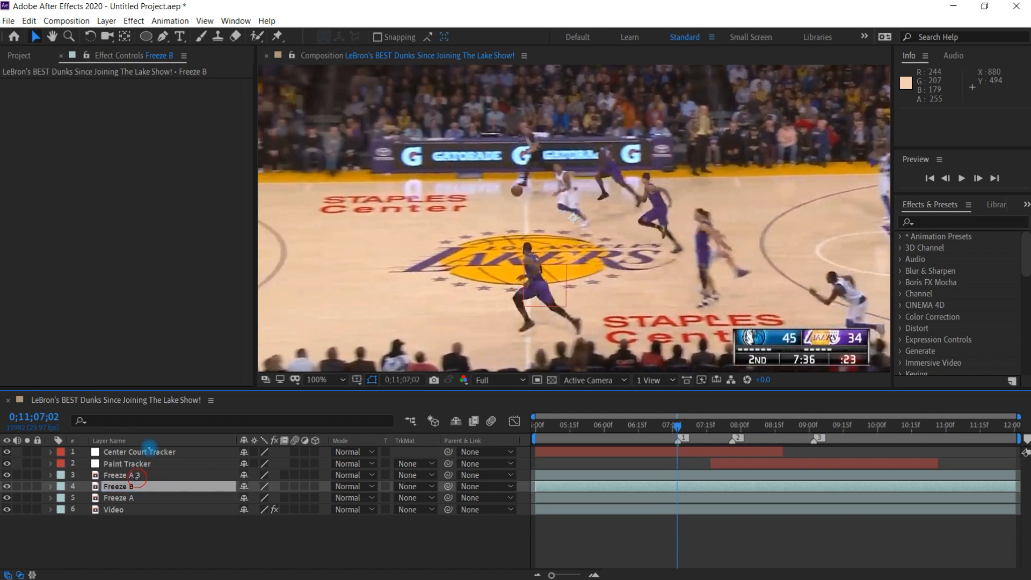
Rename the second copy, Freeze A 3, to Freeze C
left_click(138, 475)
key("Return")
key("End")
type("C")
key("Return")
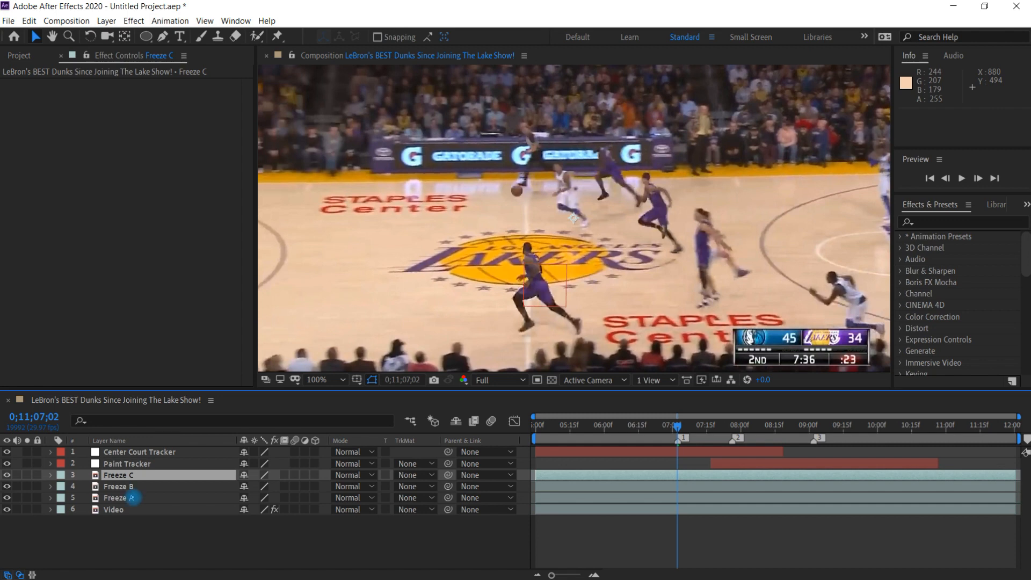
Apply Freeze Frame to the Freeze A layer at marker 1, time 0;11;07;02
left_click(134, 498)
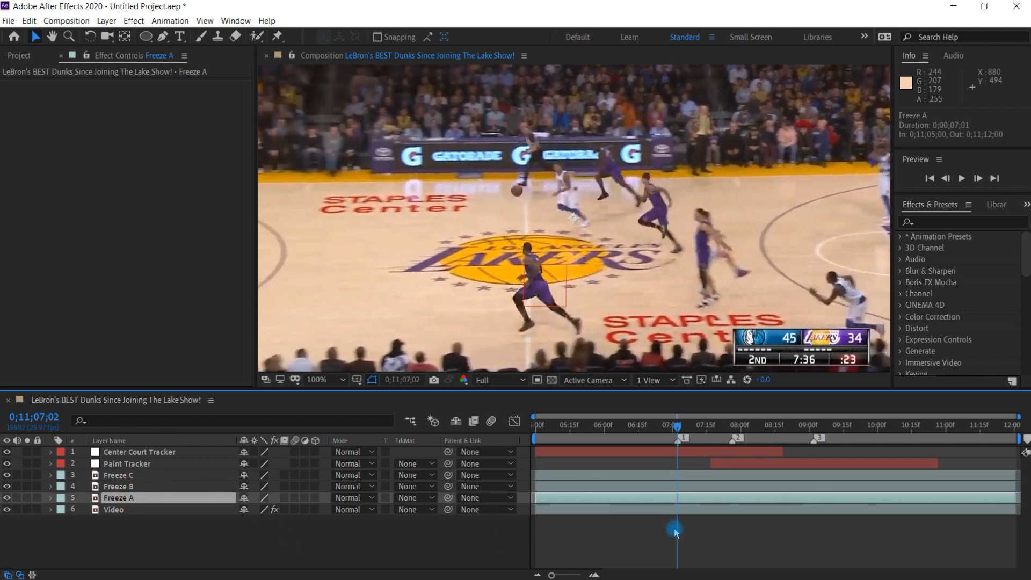
right_click(682, 497)
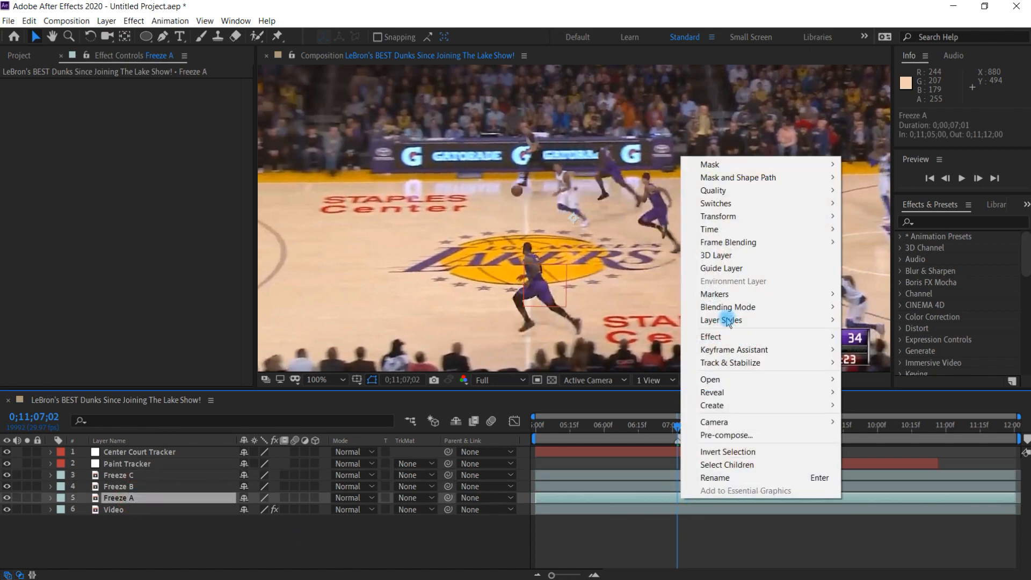
mouse_move(726, 236)
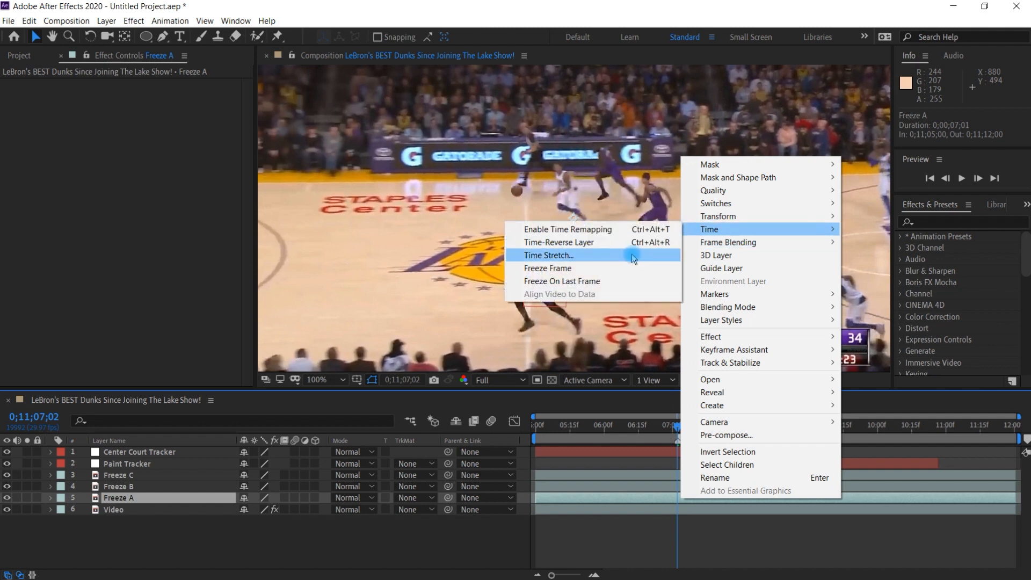
left_click(628, 268)
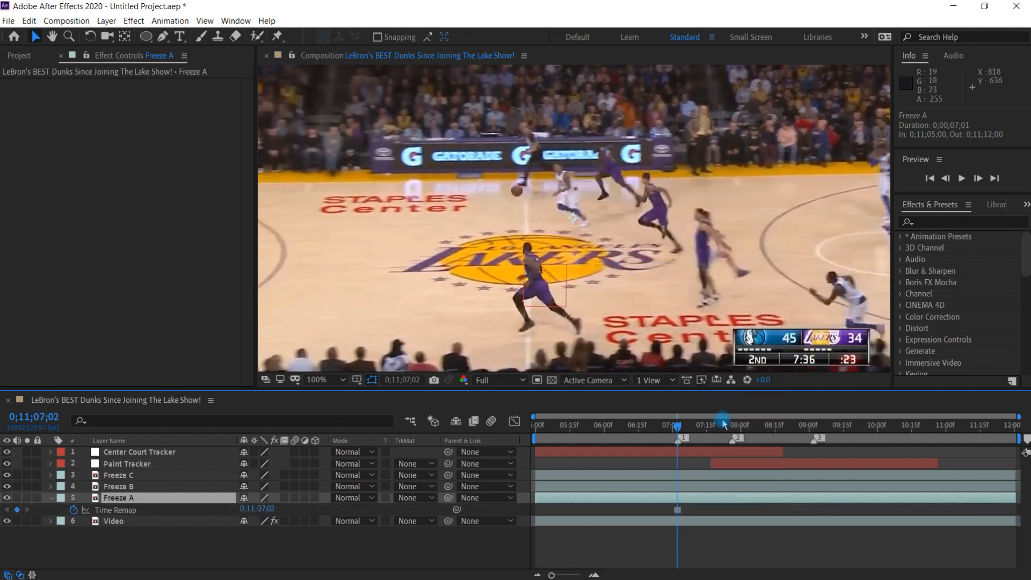
Apply Freeze Frame to the Freeze B layer at marker 2, time 0;11;07;26
left_click(731, 426)
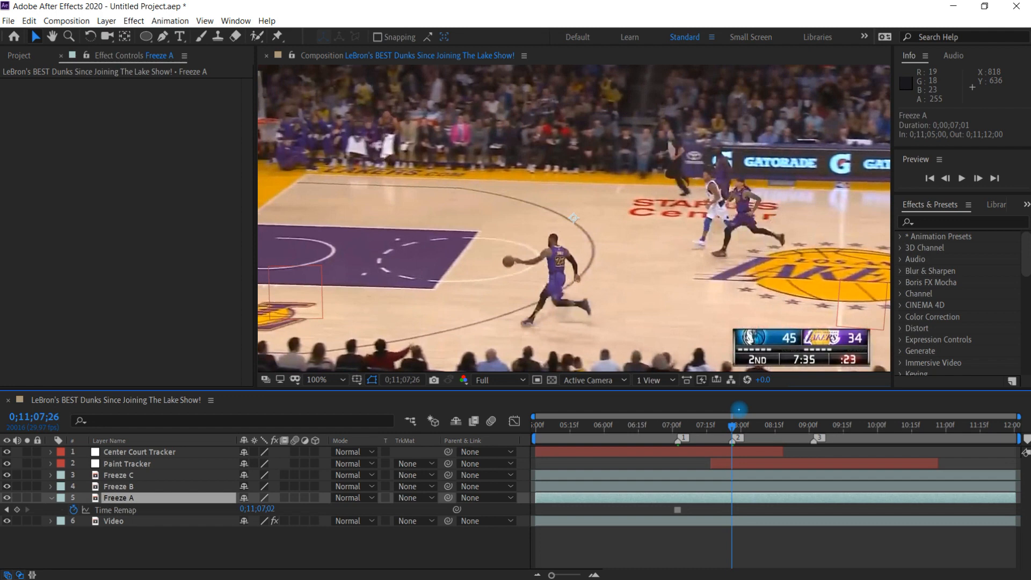
left_click(156, 486)
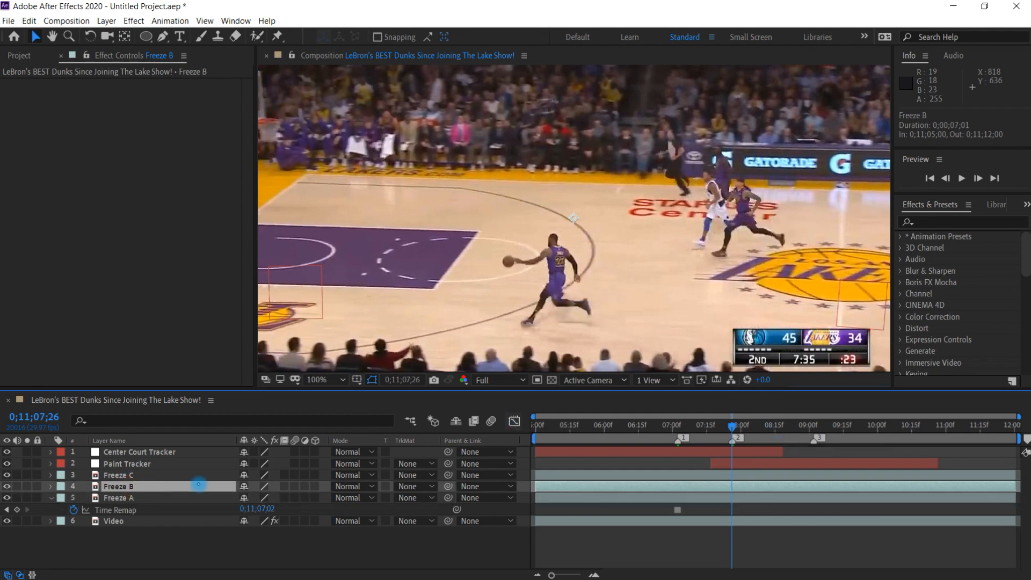
right_click(736, 485)
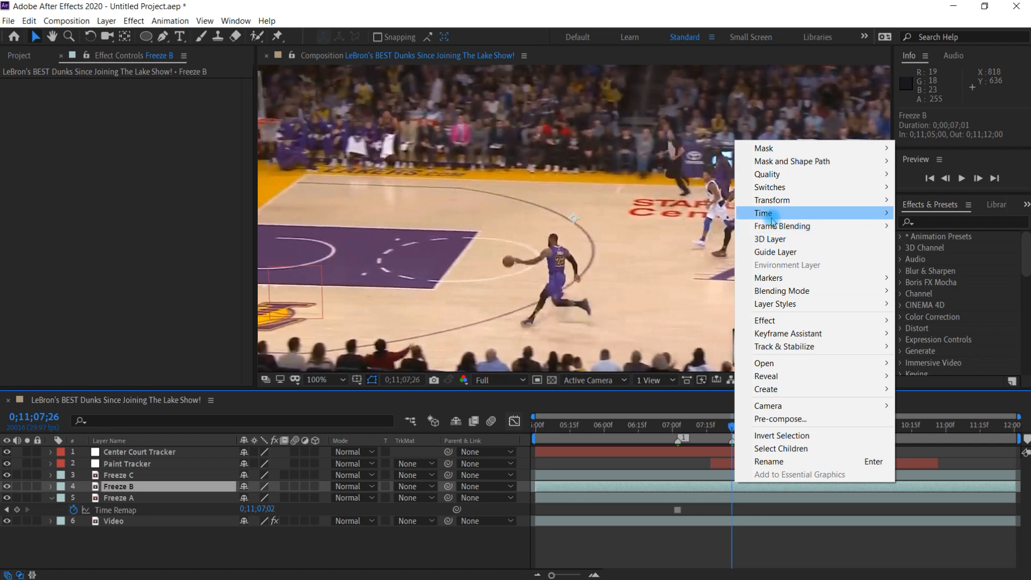
mouse_move(773, 218)
left_click(690, 254)
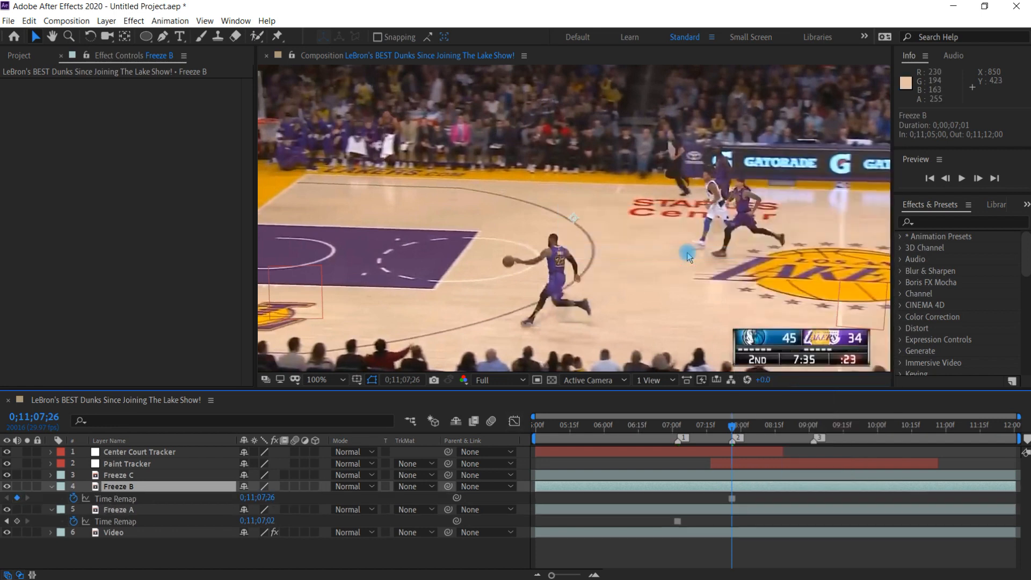
Apply Freeze Frame to the Freeze C layer at marker 3, time 0;11;09;02
left_click(813, 425)
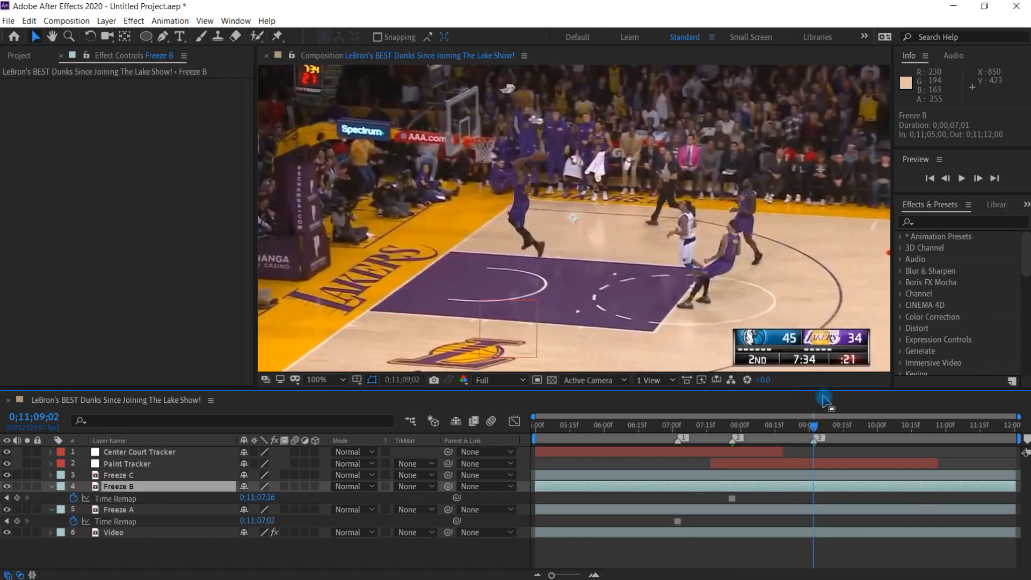
left_click(129, 475)
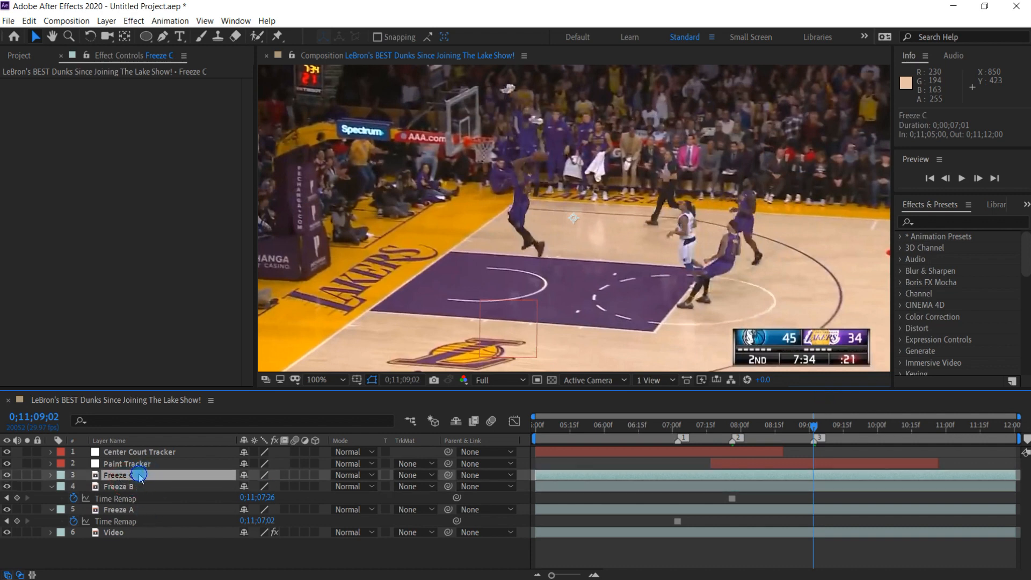
right_click(139, 475)
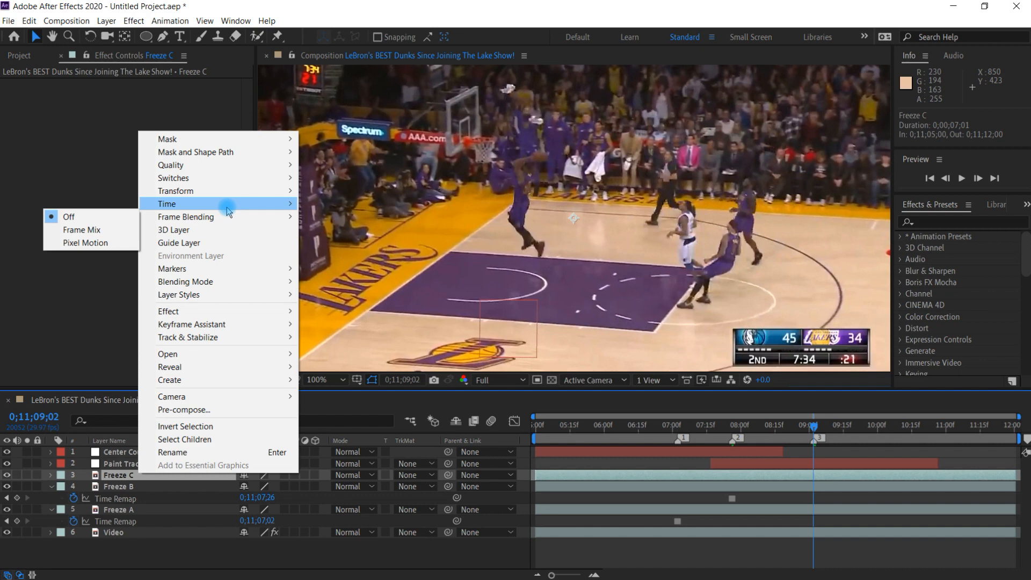
mouse_move(226, 207)
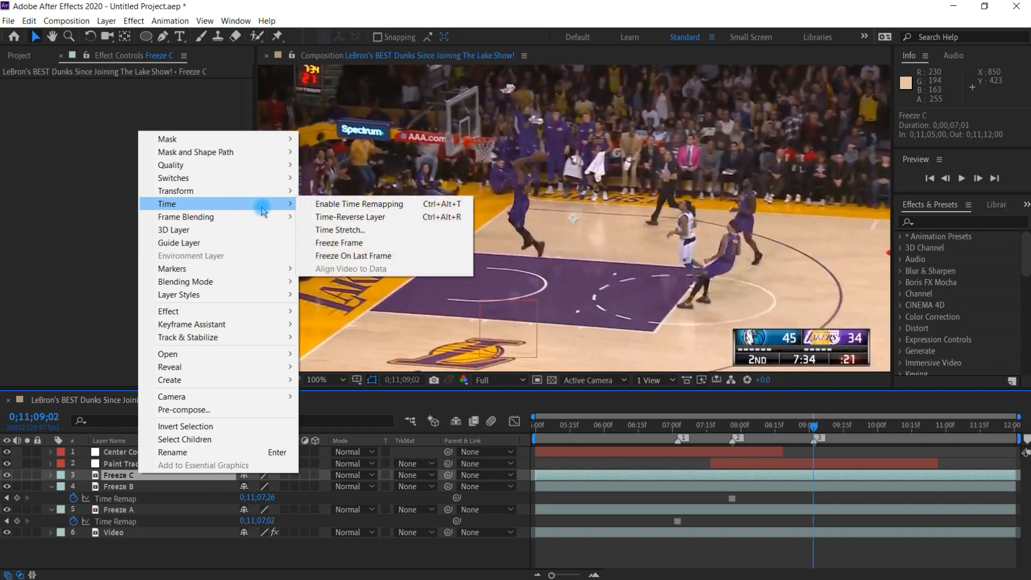
left_click(339, 243)
Collapse the Time Remap properties of the three Freeze layers
left_click(53, 473)
left_click(51, 476)
left_click(51, 486)
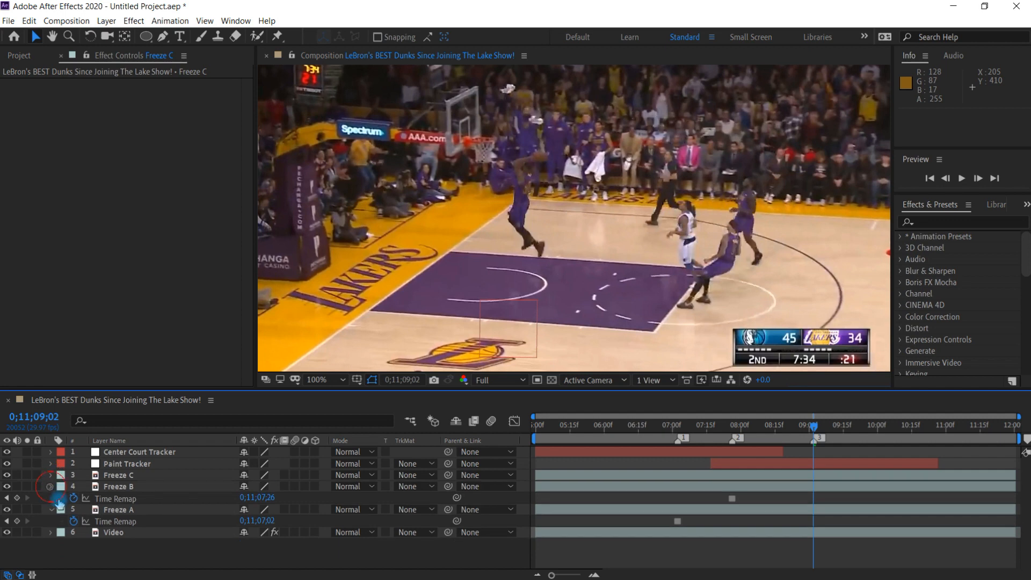
left_click(51, 498)
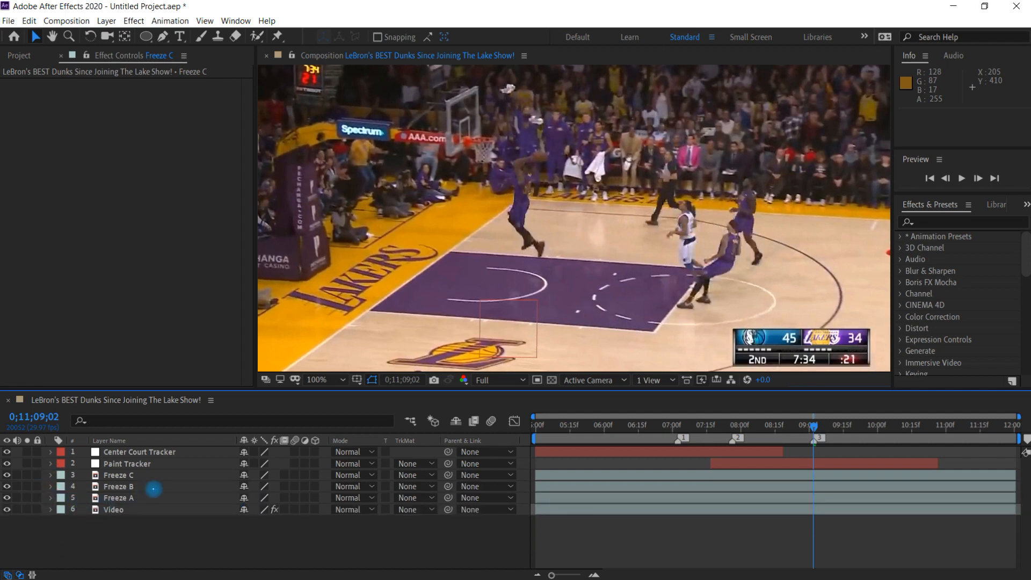
Return to marker 1 at 0;11;07;02 and solo the Freeze A layer
left_click(139, 500)
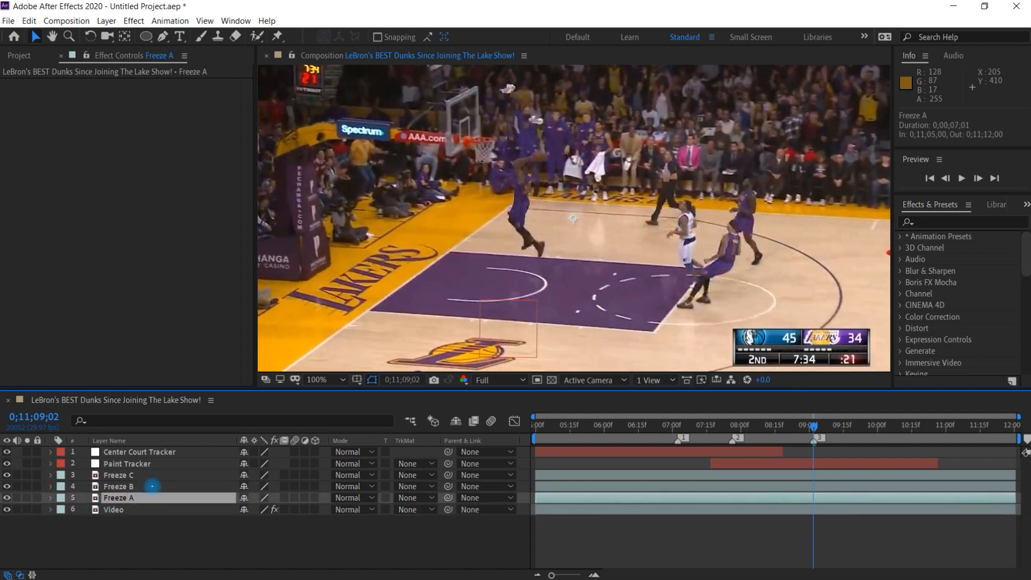
left_click(674, 426)
key("Page_Down")
key("Page_Down")
left_click_drag(818, 294, 676, 251)
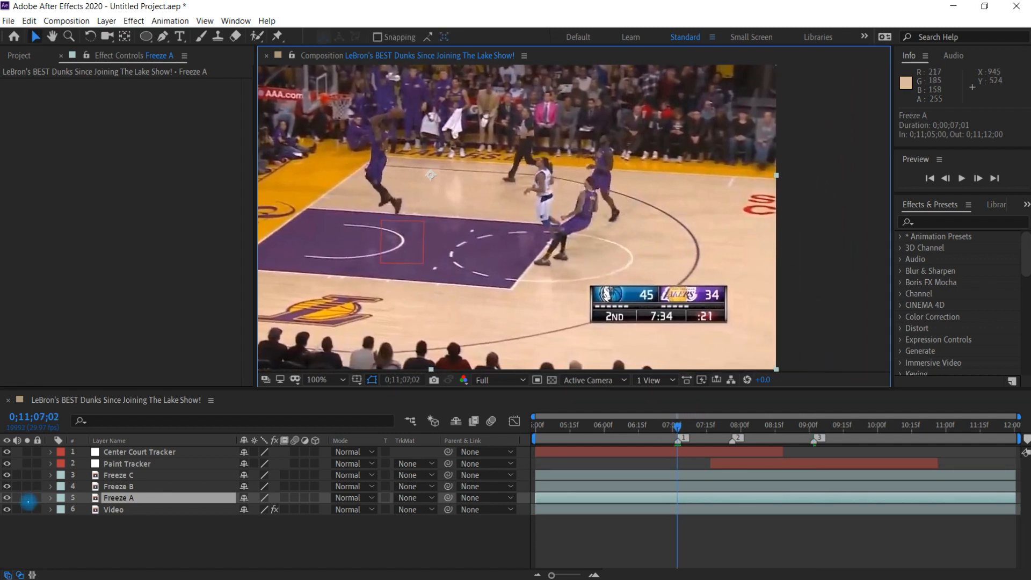
left_click(27, 498)
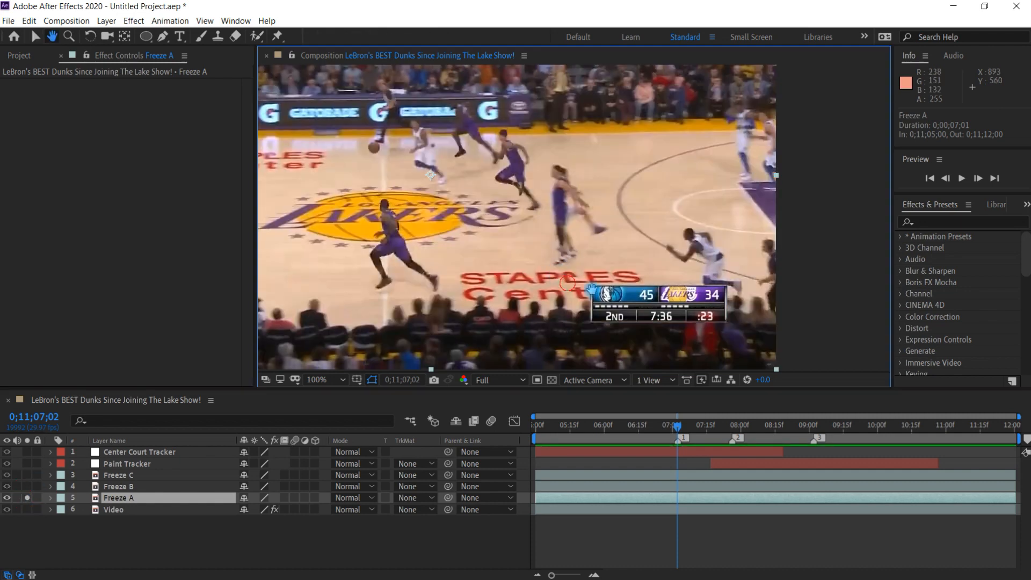
Draw a closed Pen mask on the Freeze A layer, tracing the outline of the player running across the center court logo
left_click_drag(539, 254, 637, 258)
key("v")
left_click(162, 36)
key("period")
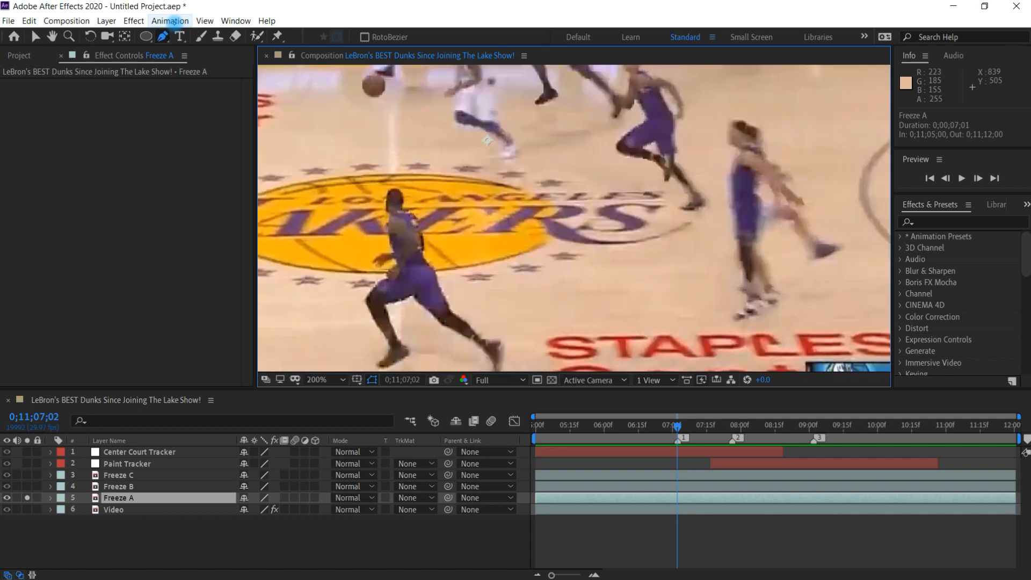
left_click_drag(477, 257, 595, 189)
key("period")
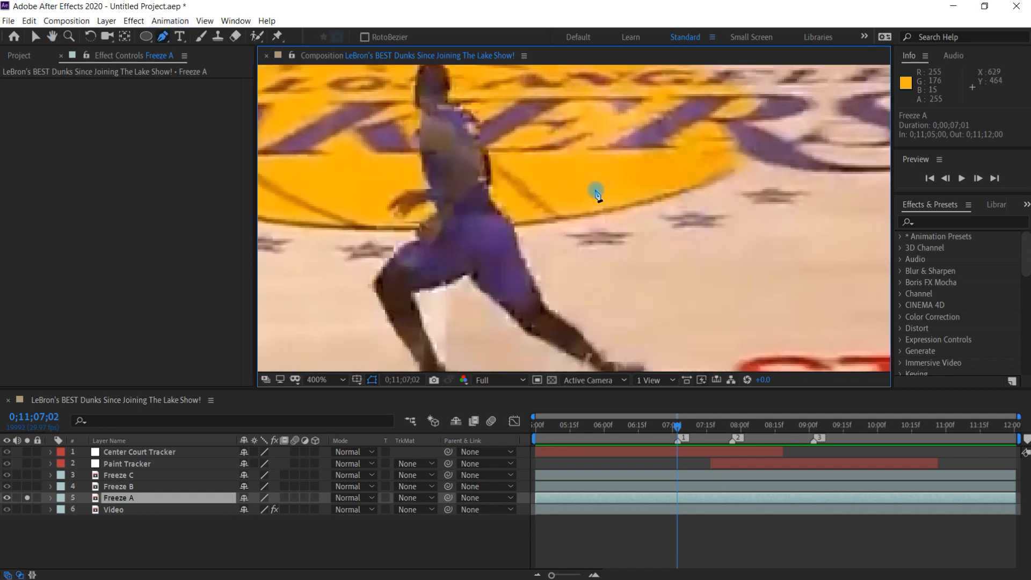
key("grave")
left_click_drag(569, 296, 617, 258)
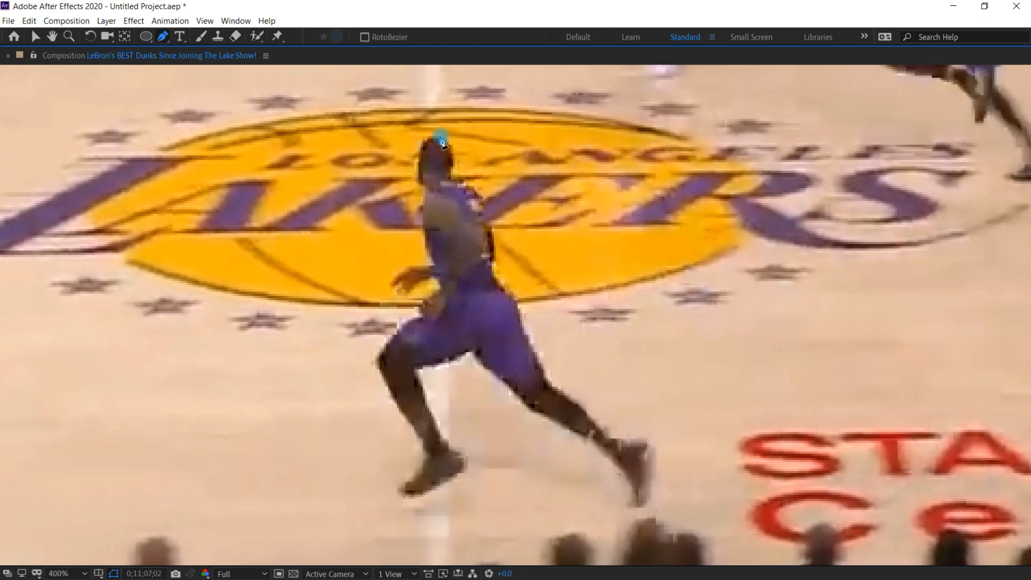
left_click(426, 139)
left_click(419, 156)
left_click(421, 181)
left_click(427, 189)
left_click(424, 217)
left_click(434, 265)
left_click(409, 267)
left_click(391, 283)
left_click(406, 290)
left_click(419, 281)
left_click(435, 275)
left_click(443, 287)
left_click(421, 306)
left_click(424, 316)
left_click(399, 329)
left_click(378, 360)
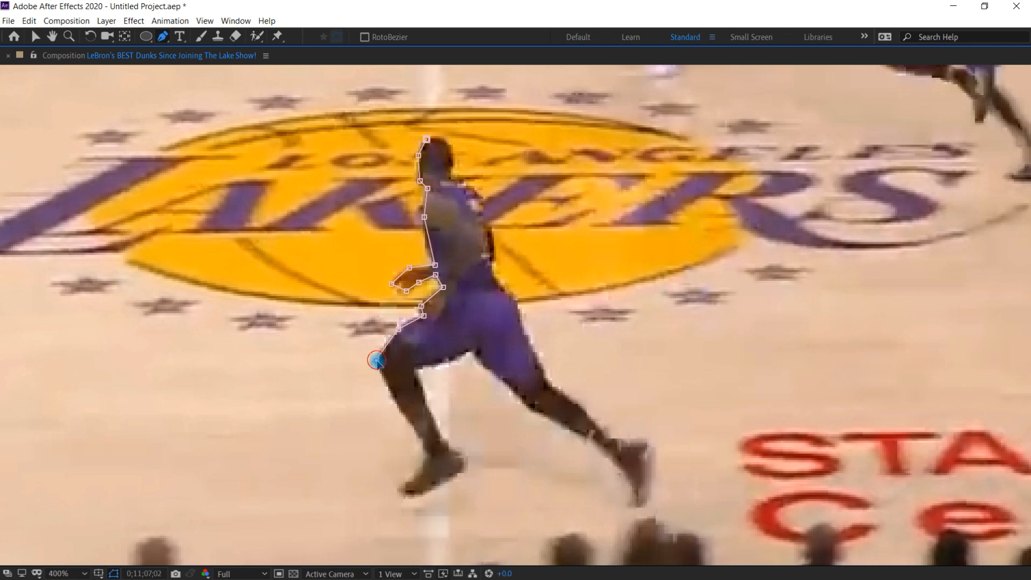
left_click(426, 439)
left_click(423, 467)
left_click(400, 489)
left_click(417, 498)
left_click(464, 465)
left_click(459, 452)
left_click(445, 443)
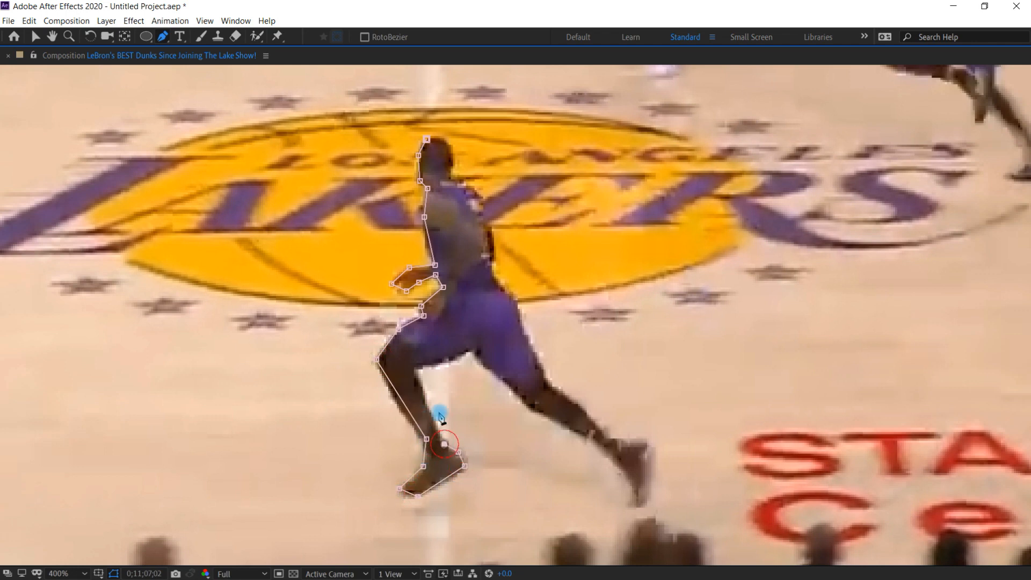
left_click(414, 369)
left_click(445, 362)
left_click(467, 352)
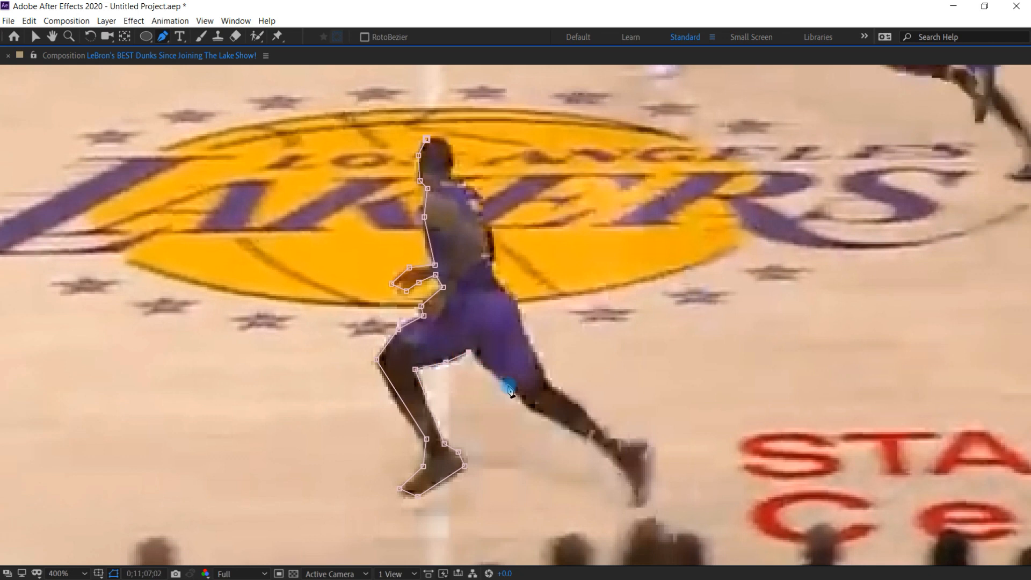
left_click(532, 409)
left_click_drag(591, 441, 553, 349)
left_click(549, 349)
left_click(579, 376)
left_click(592, 393)
left_click(592, 413)
left_click(606, 413)
left_click(610, 356)
left_click(603, 347)
left_click(570, 344)
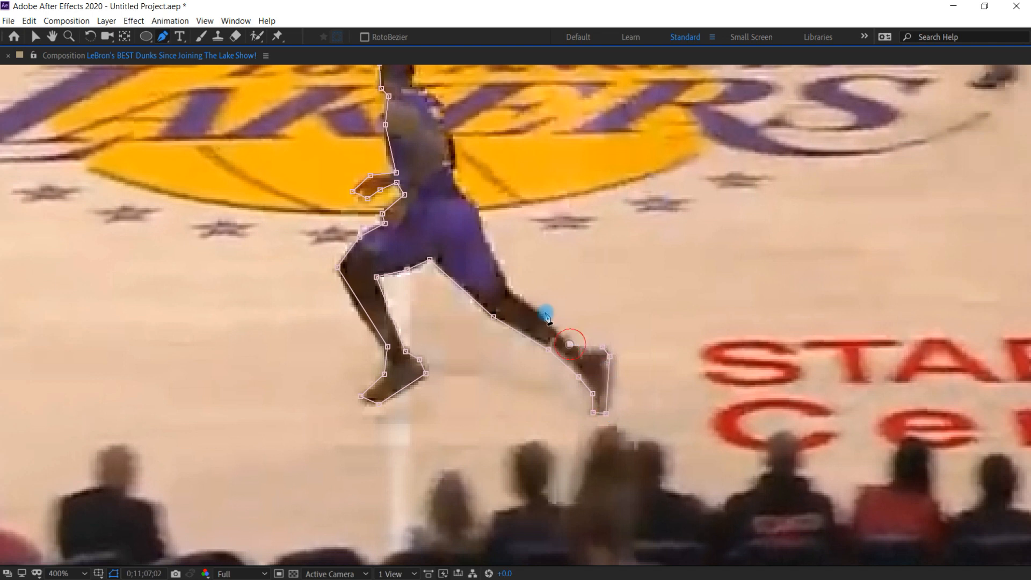
left_click(540, 313)
left_click(509, 291)
left_click_drag(492, 224, 543, 343)
left_click(535, 356)
left_click(524, 327)
left_click(503, 292)
left_click(506, 275)
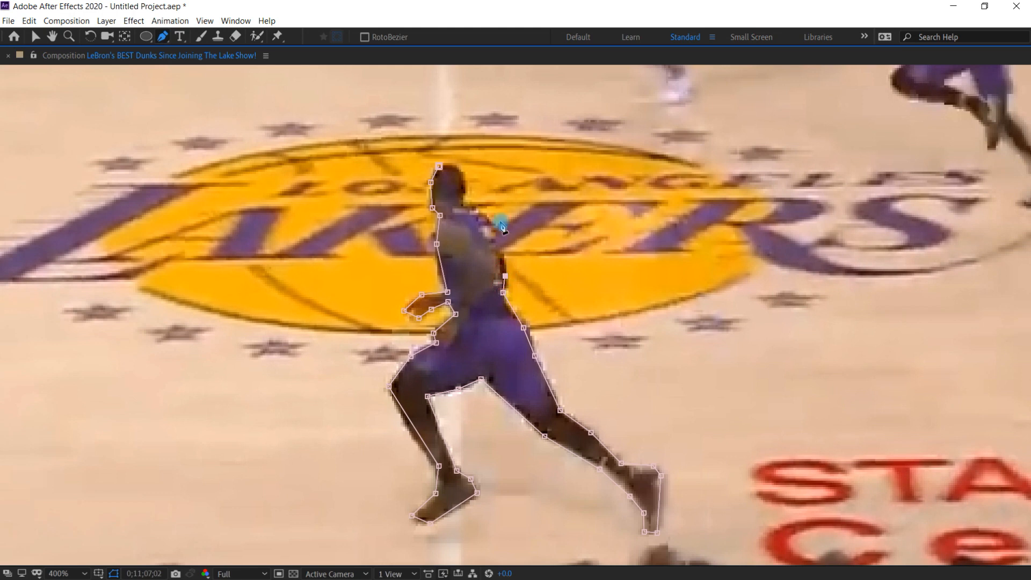
left_click(496, 232)
left_click(479, 211)
left_click(461, 206)
left_click(465, 190)
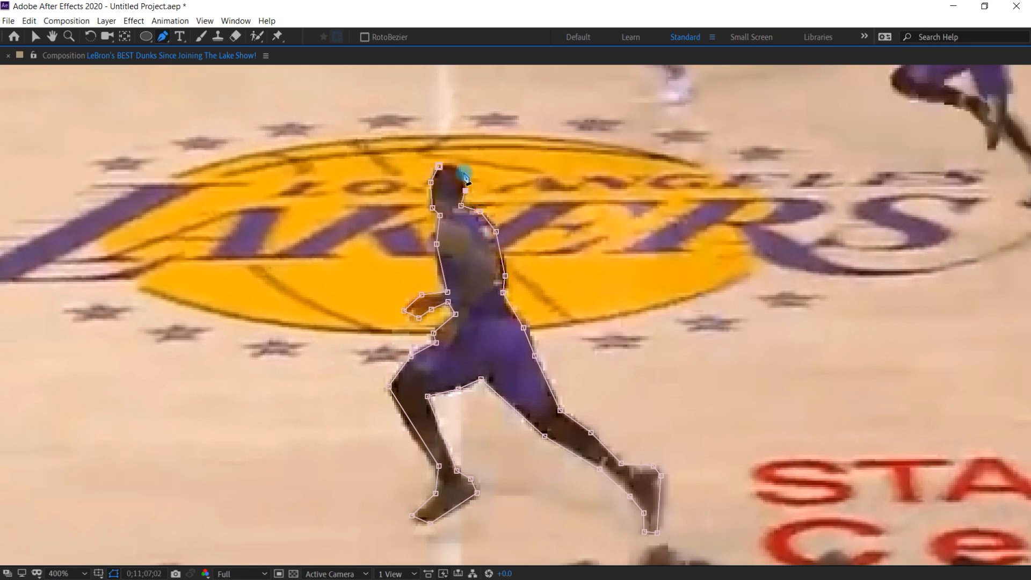
left_click(440, 168)
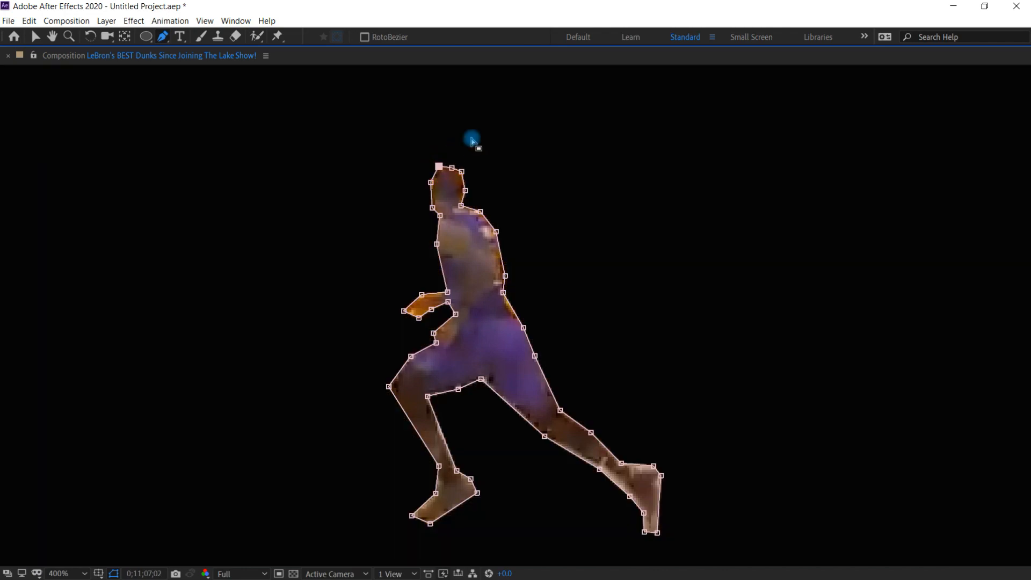
Check the masked Freeze A cutout against the transparency grid and turn off the layer's solo
key("comma")
key("grave")
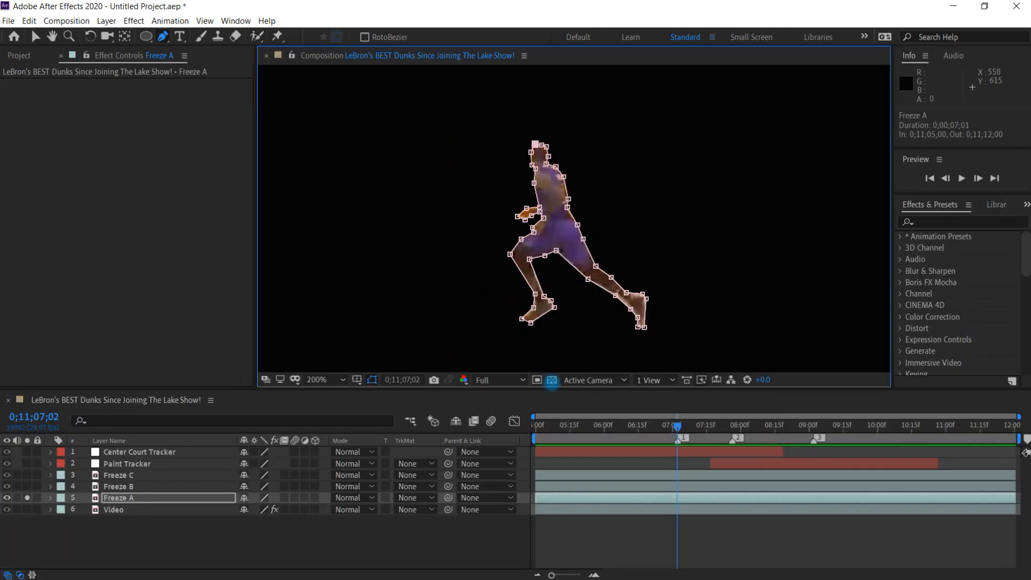
left_click(552, 380)
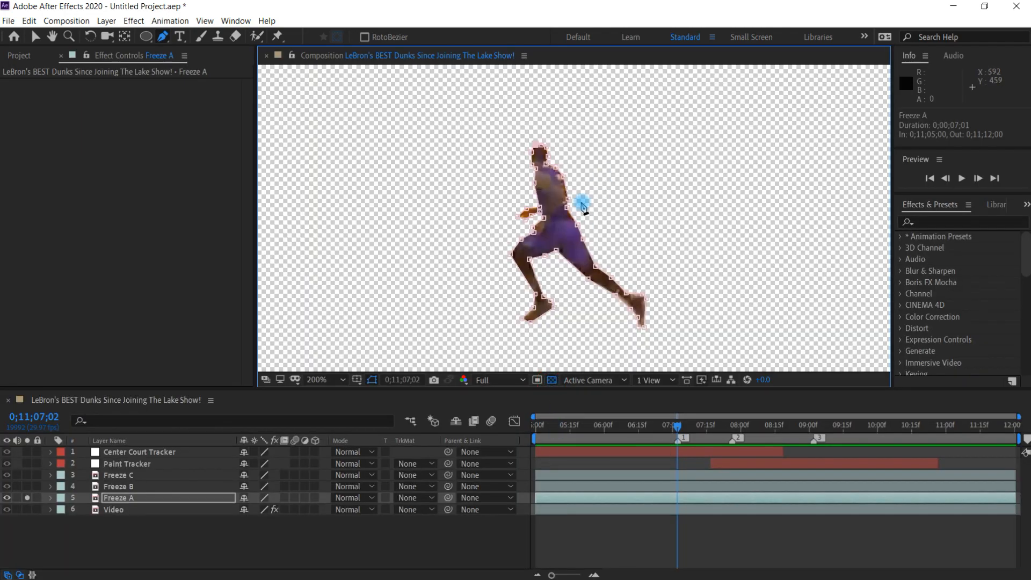
left_click(552, 379)
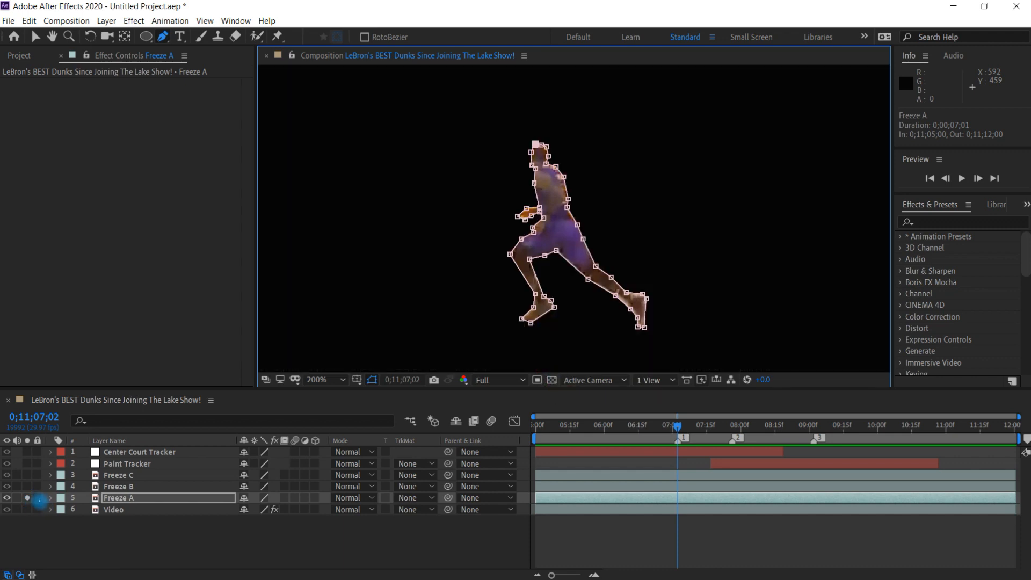
left_click(28, 498)
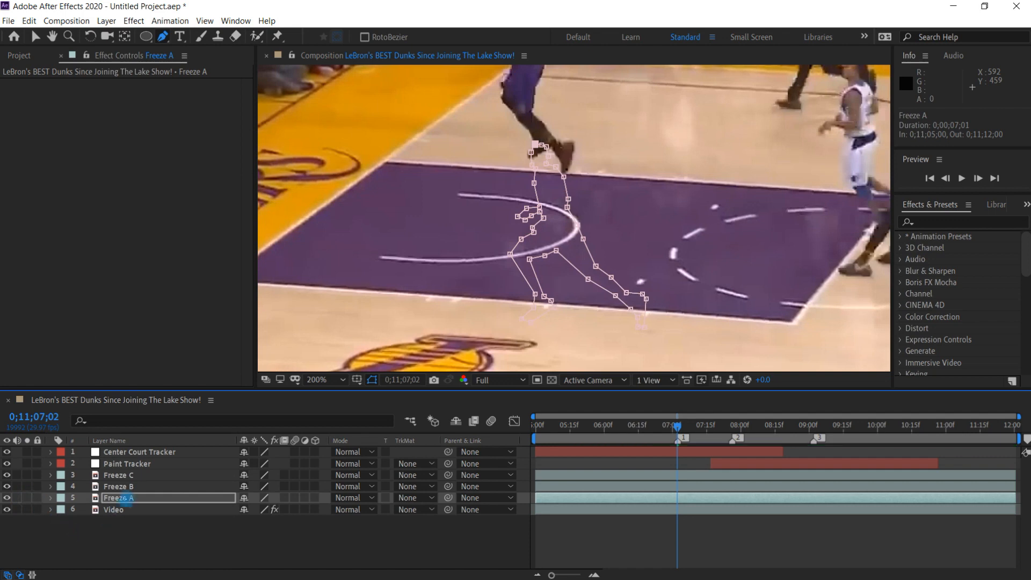
Hide the Freeze B and Freeze C layers
left_click(131, 486)
left_click(128, 474, "shift")
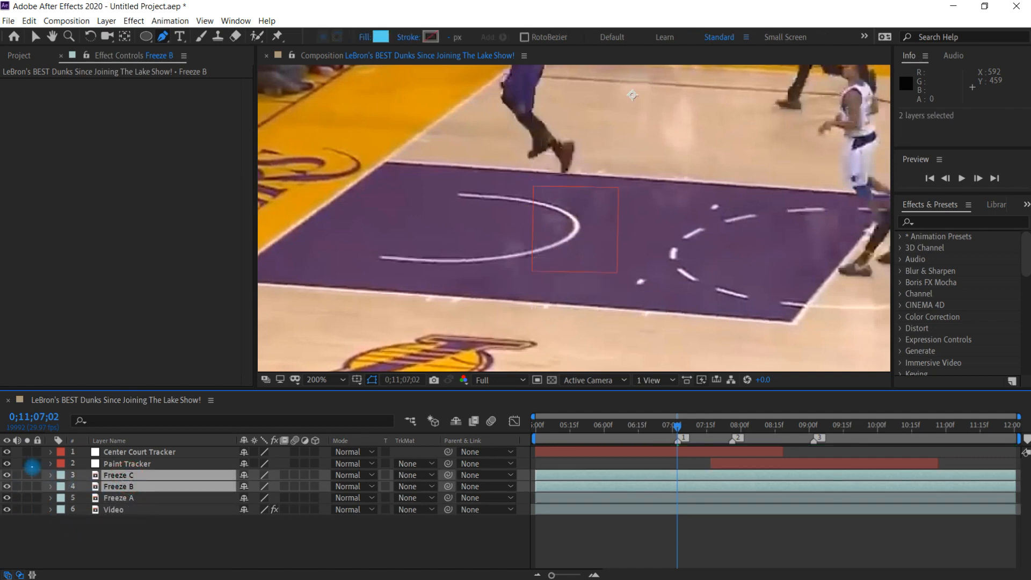
left_click(6, 476)
key("comma")
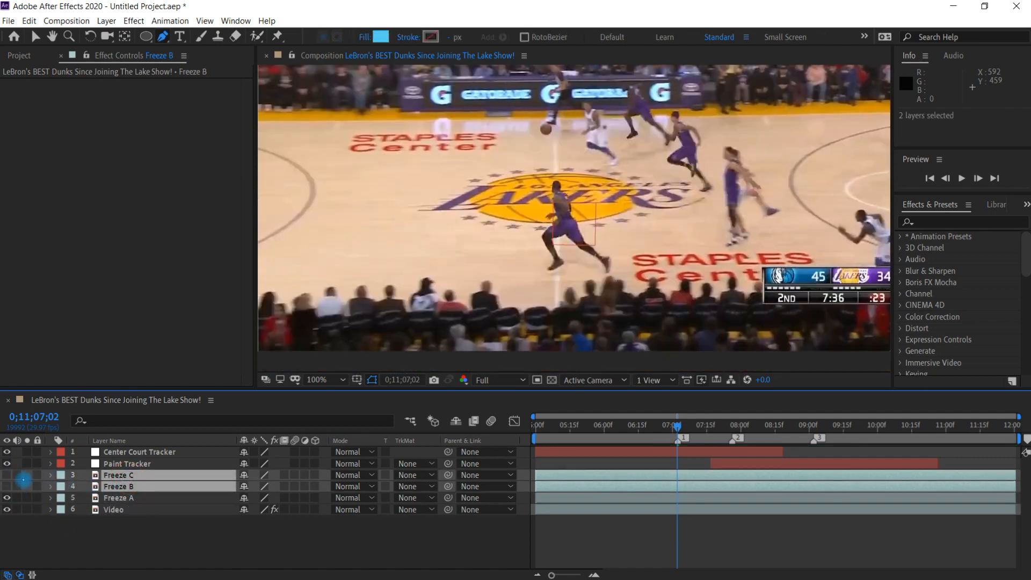
Parent the Freeze A layer to the Center Court Tracker layer
left_click(129, 498)
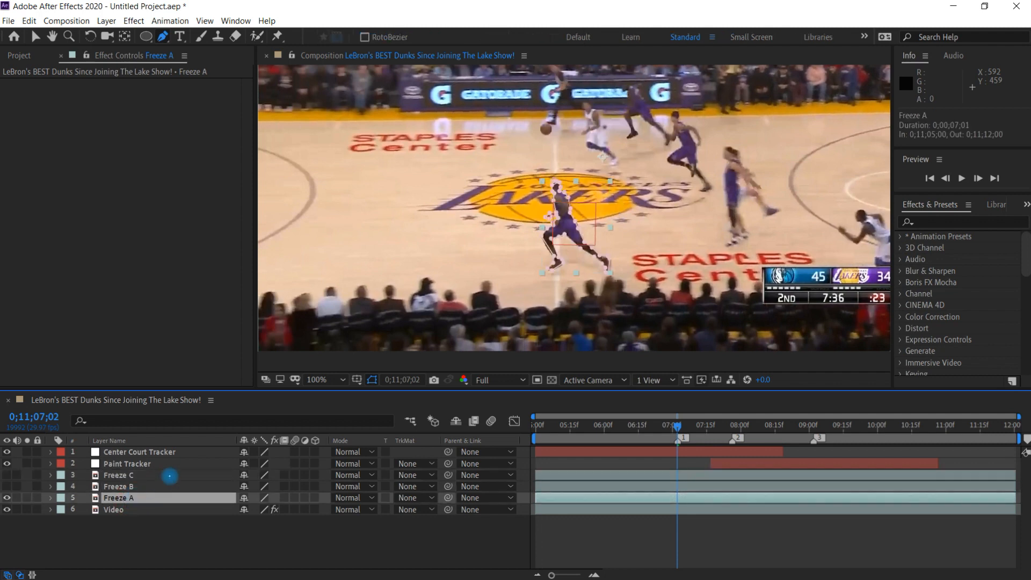
key("h")
left_click_drag(701, 305, 689, 336)
key("g")
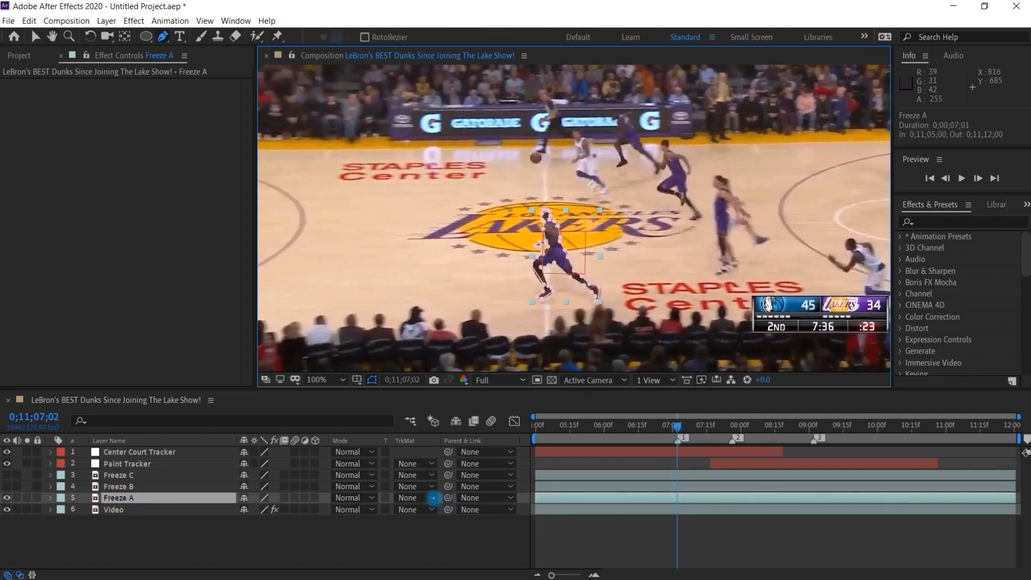
mouse_move(448, 498)
left_mouse_down()
mouse_move(303, 463)
mouse_move(180, 454)
mouse_move(149, 465)
mouse_move(177, 449)
left_mouse_up()
Scrub the timeline between 0;11;06;17 and 0;11;07;03 to check how the Freeze A cutout follows the court
left_click_drag(678, 424, 650, 425)
key("ctrl+shift+a")
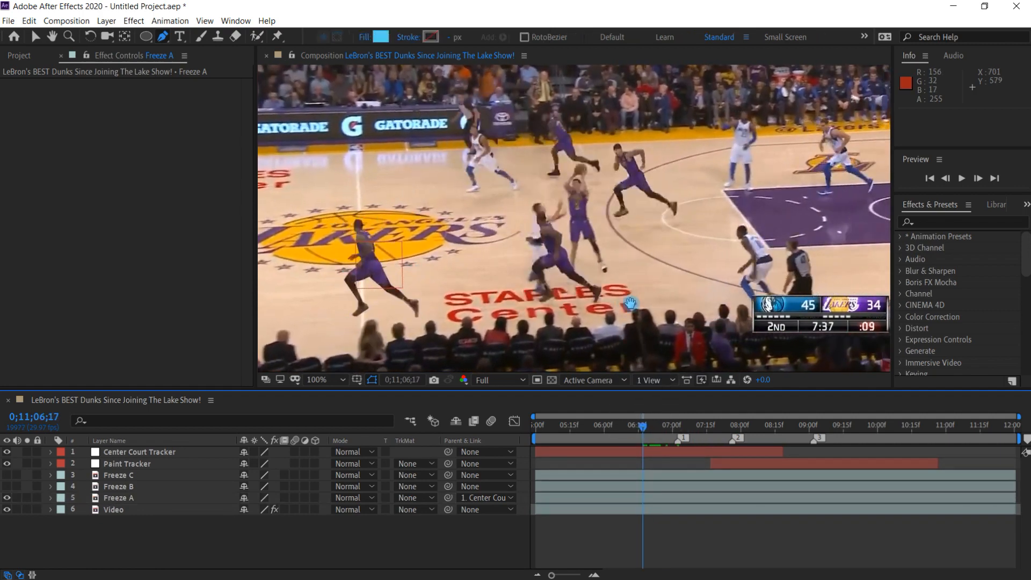
left_click_drag(631, 304, 710, 290)
left_click_drag(643, 423, 683, 415)
key("Page_Down")
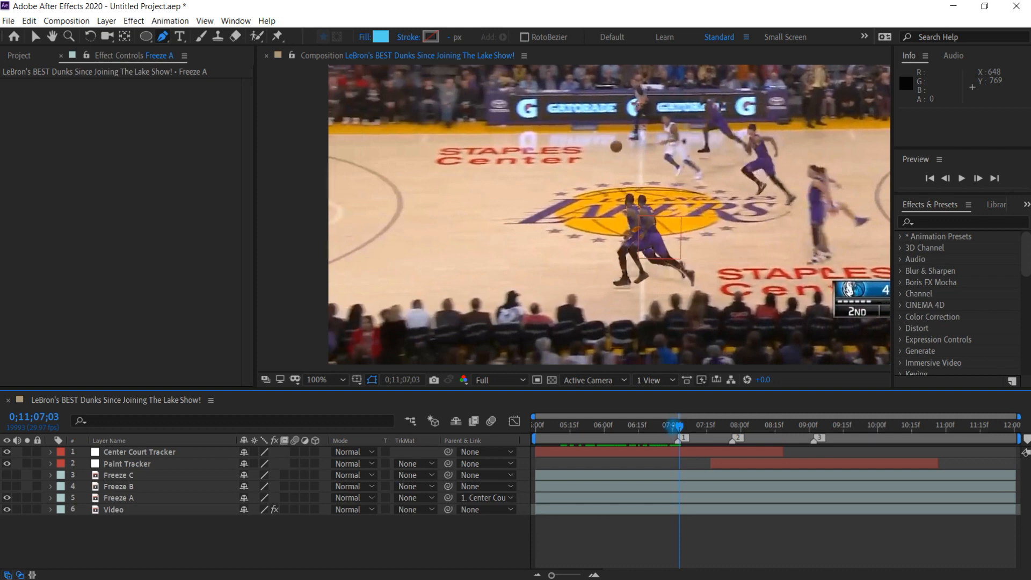
Trim the end of the Freeze A layer to marker 1 at 0;11;07;02
left_click_drag(669, 428, 727, 431)
key("Page_Down")
key("Page_Down")
key("Page_Down")
key("Page_Down")
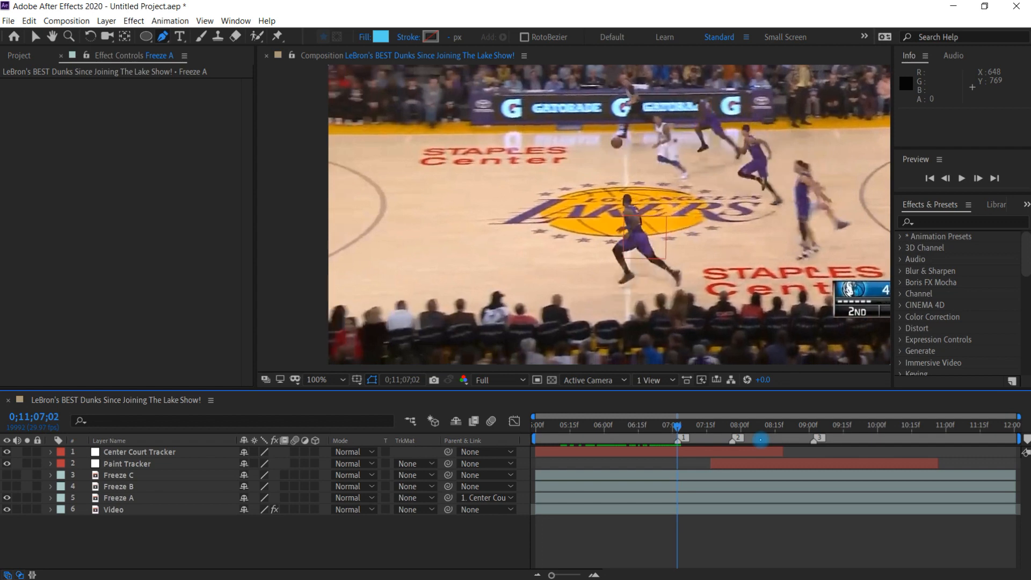
left_click(141, 497)
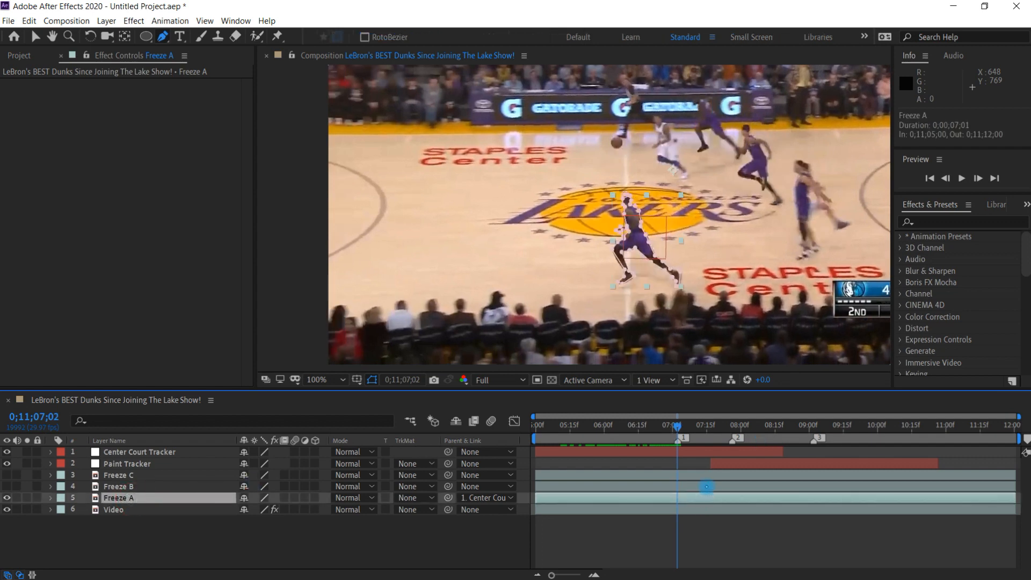
key("alt+bracketright")
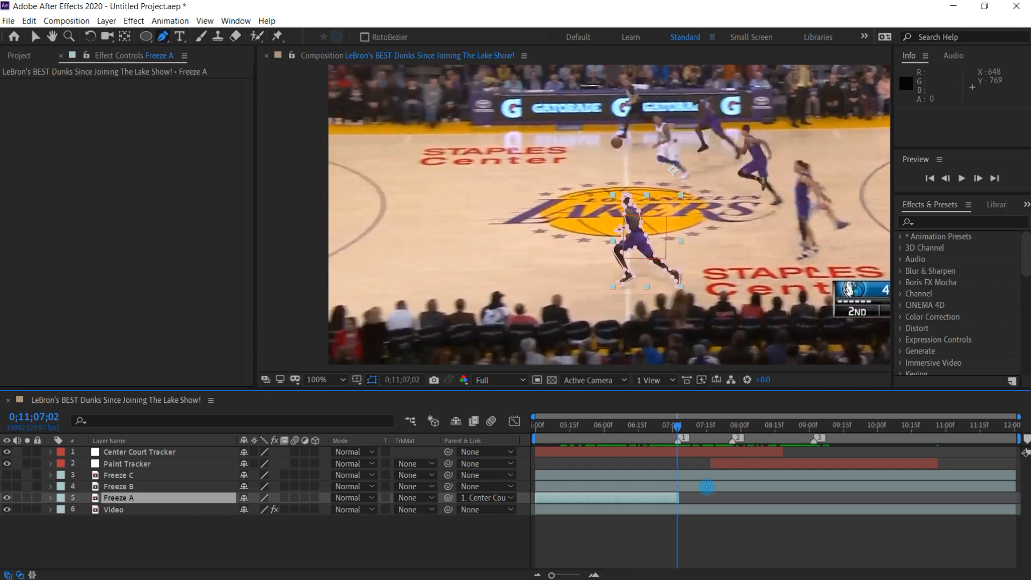
Make the Freeze B layer visible and go to marker 2 at 0;11;07;26
left_click(127, 486)
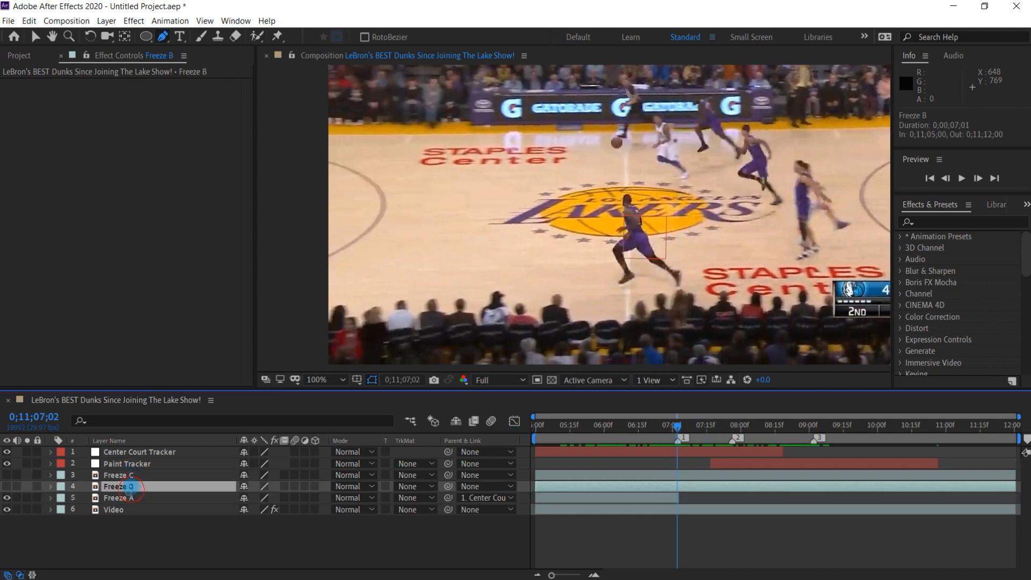
left_click(7, 486)
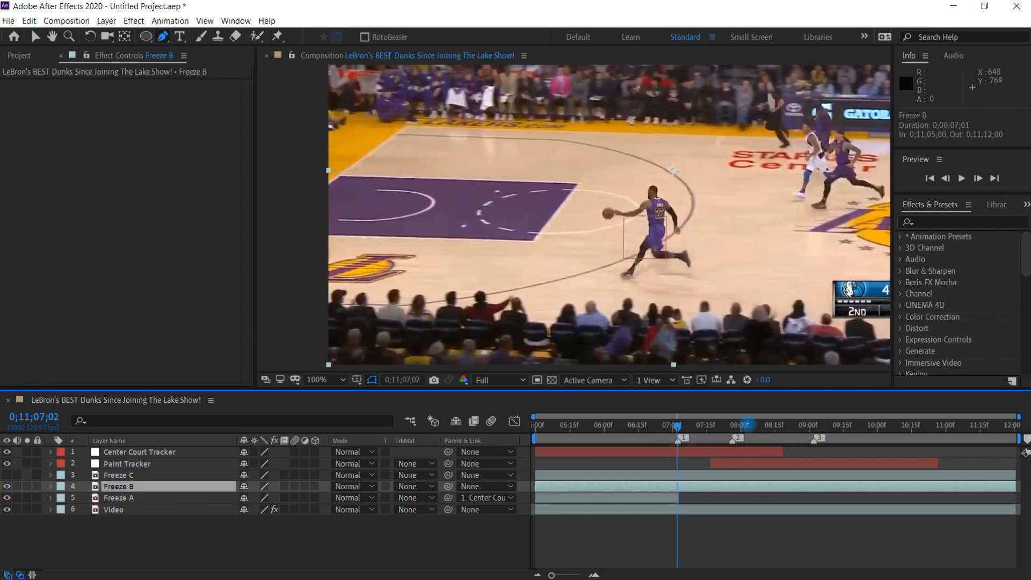
left_click(732, 425)
Draw a closed Pen mask on the Freeze B layer, tracing the outline of the dribbling player and the ball
key("period")
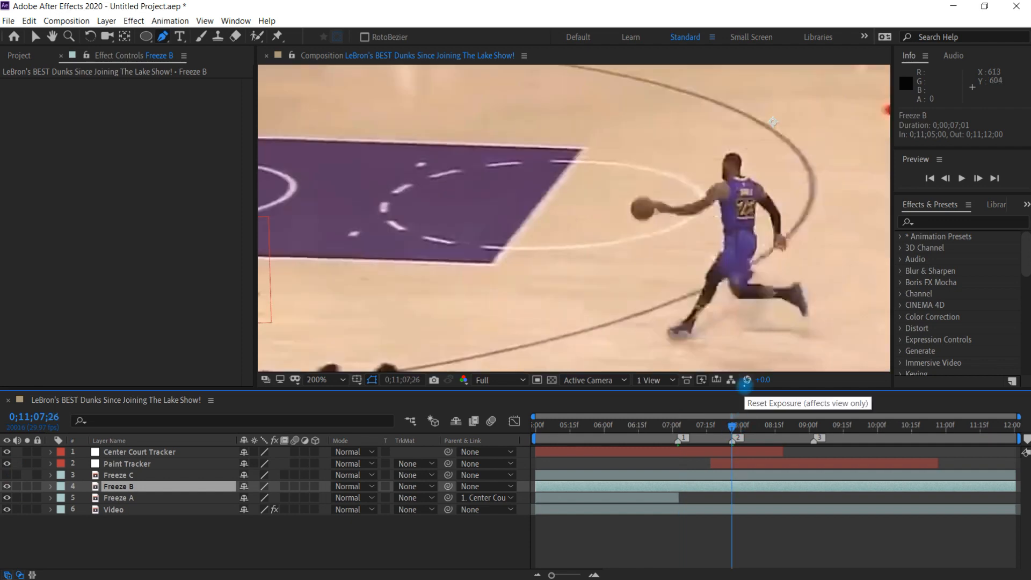
key("space")
left_click_drag(778, 238, 637, 224)
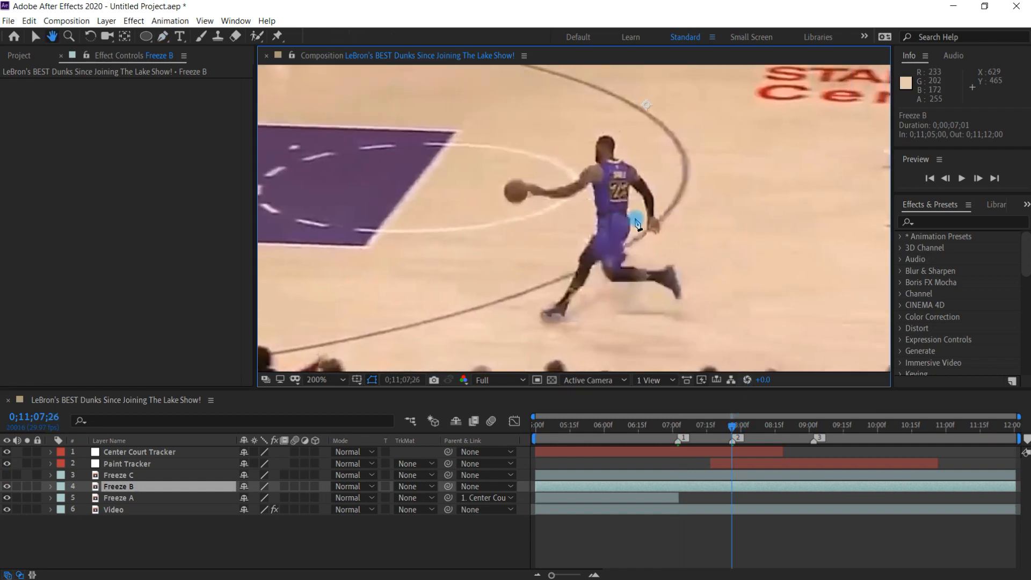
key("period")
key("grave")
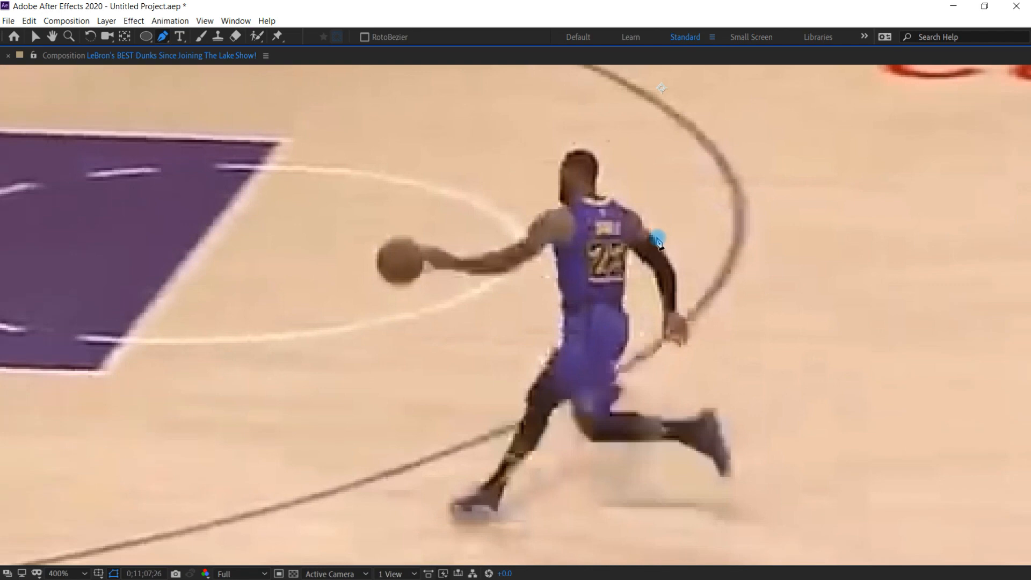
key("period")
key("space")
left_click_drag(612, 297, 567, 418)
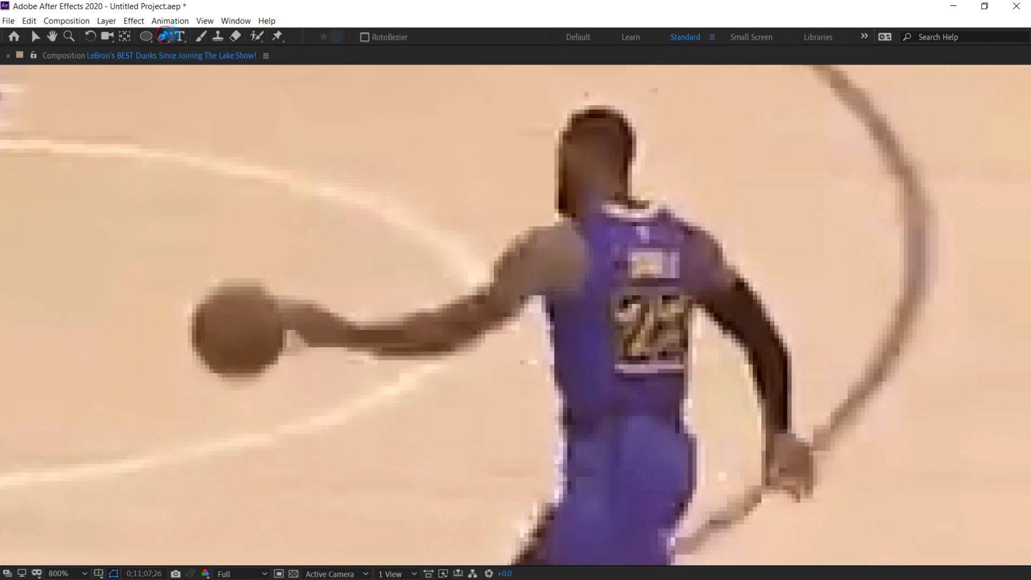
left_click(587, 111)
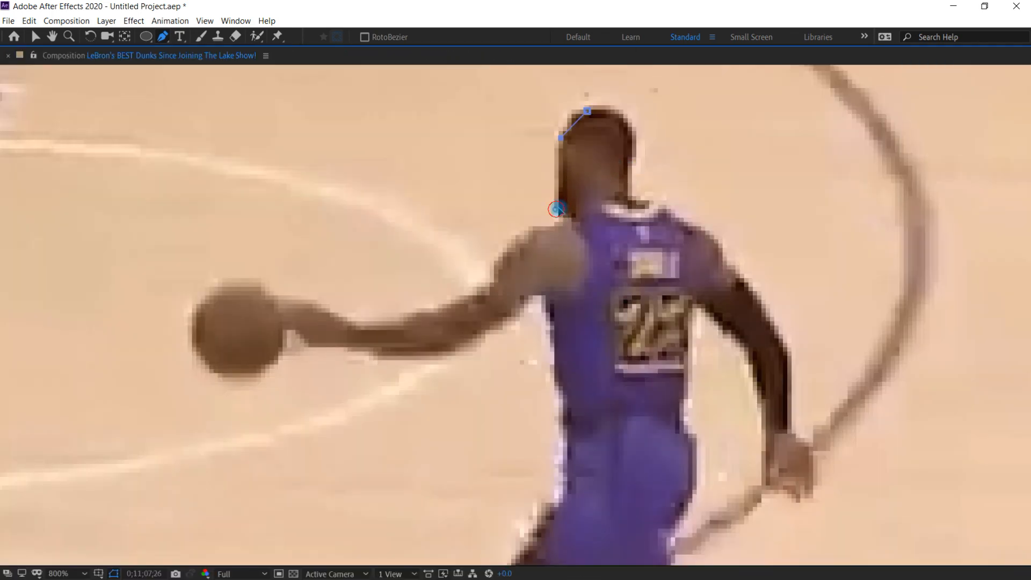
left_click(556, 209)
left_click(504, 252)
left_click(491, 286)
key("space")
left_click_drag(537, 296, 632, 280)
left_click(512, 300)
left_click(465, 310)
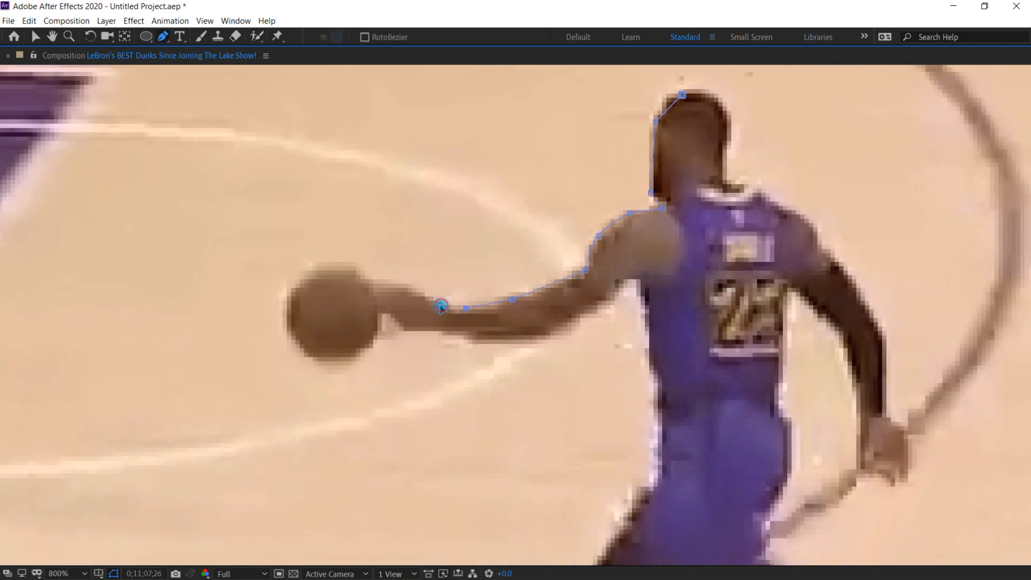
left_click_drag(334, 266, 301, 274)
left_click(291, 309)
left_click(291, 331)
left_click(333, 361)
left_click_drag(332, 361, 357, 360)
left_click(380, 317)
left_click(495, 342)
left_click(555, 332)
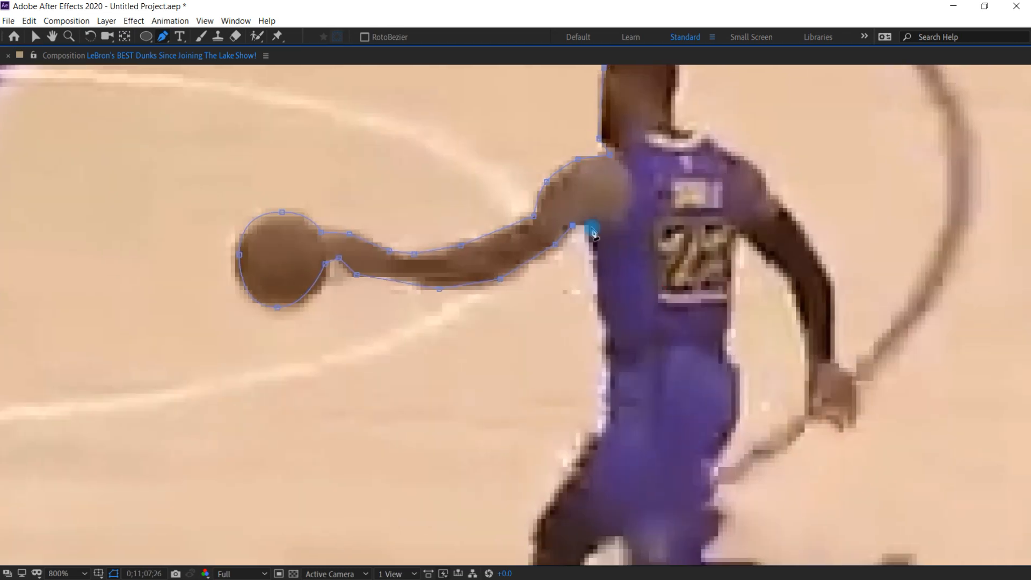
left_click(444, 400)
left_click(614, 301)
left_click(649, 257)
left_click(532, 341)
left_click(547, 238)
left_click(561, 147)
left_click(614, 187)
left_click(660, 273)
left_click(660, 195)
left_click(564, 204)
left_click(556, 175)
left_click(537, 170)
scroll(535, 149, "down", 2)
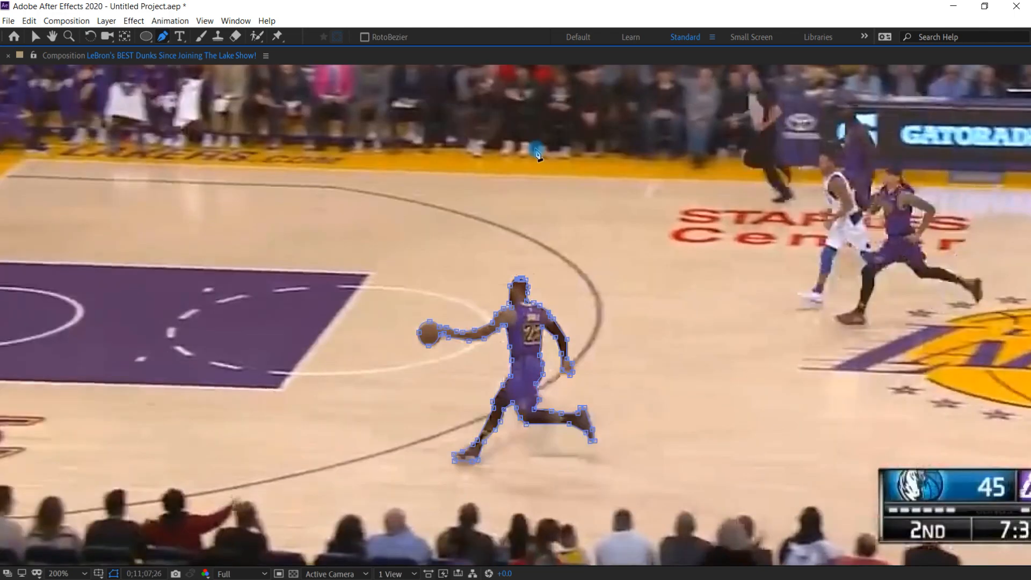
key("grave")
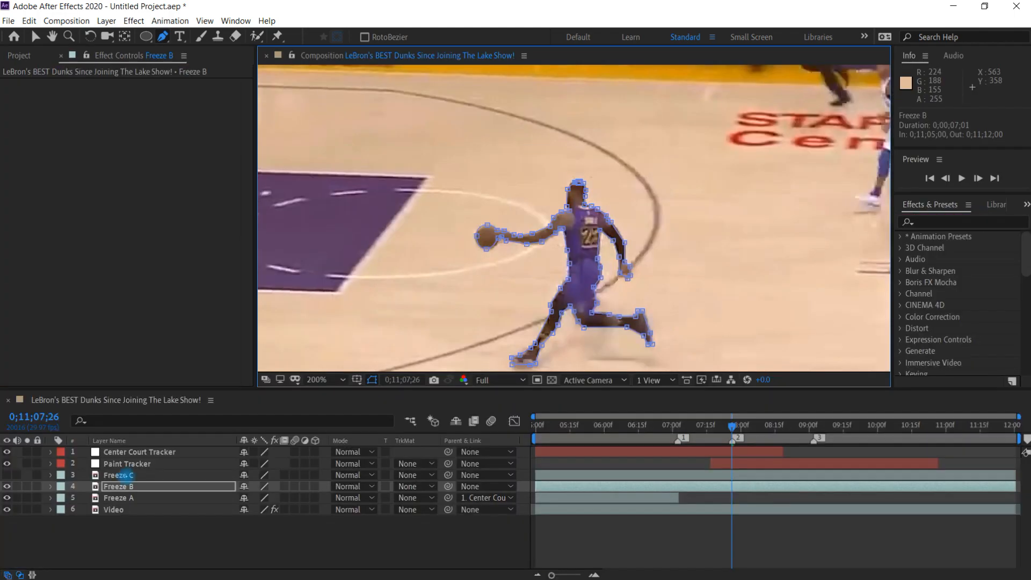
Solo the Freeze B layer temporarily and inspect its cutout against the transparency grid
left_click(119, 487)
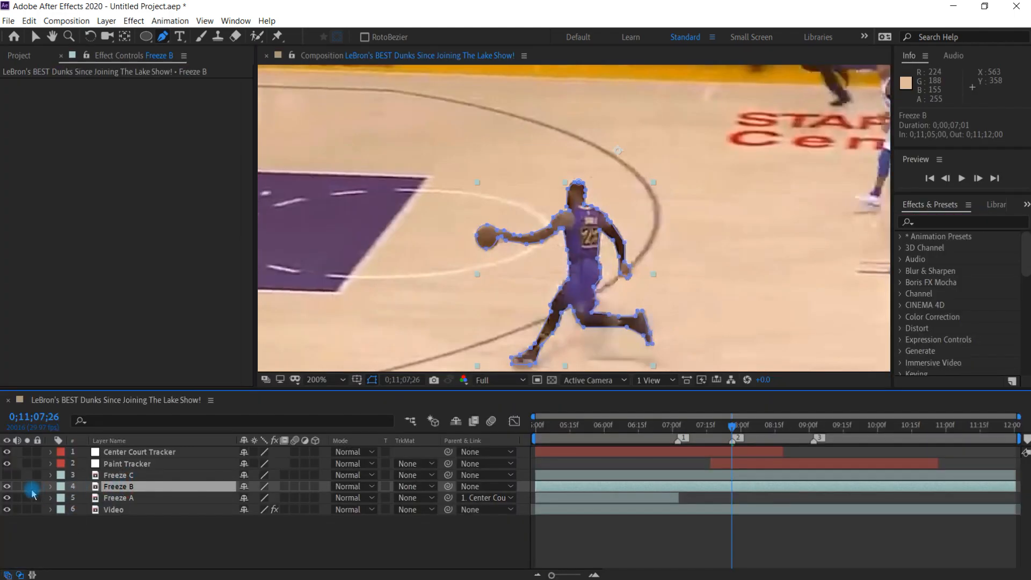
left_click(27, 487)
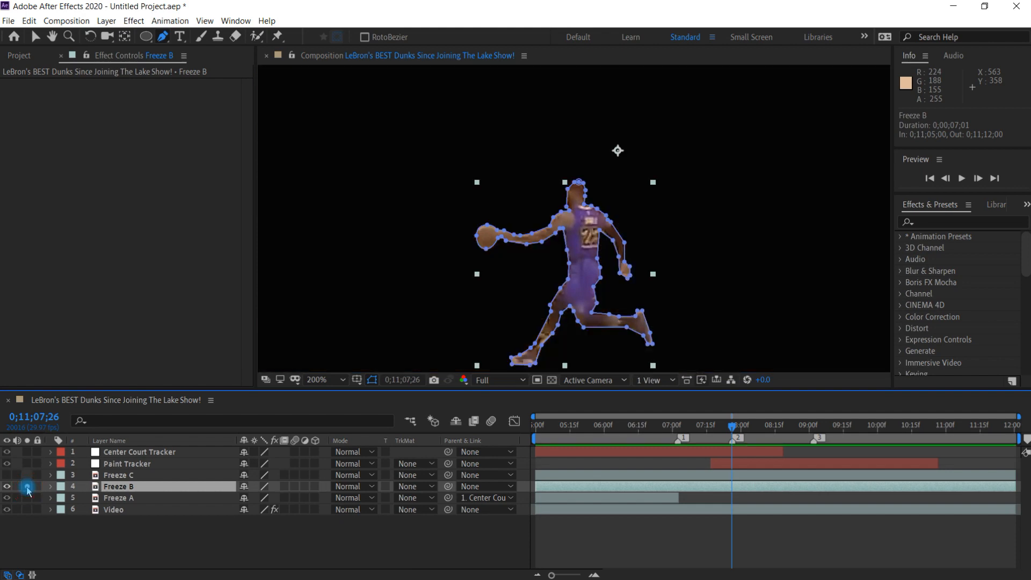
left_click_drag(707, 271, 695, 238)
left_click(551, 380)
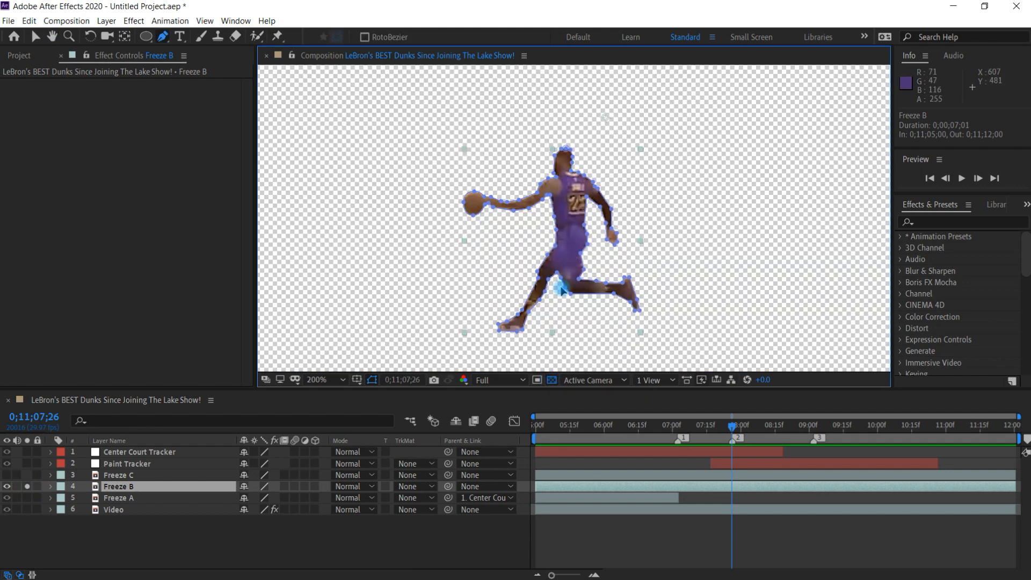
left_click(551, 380)
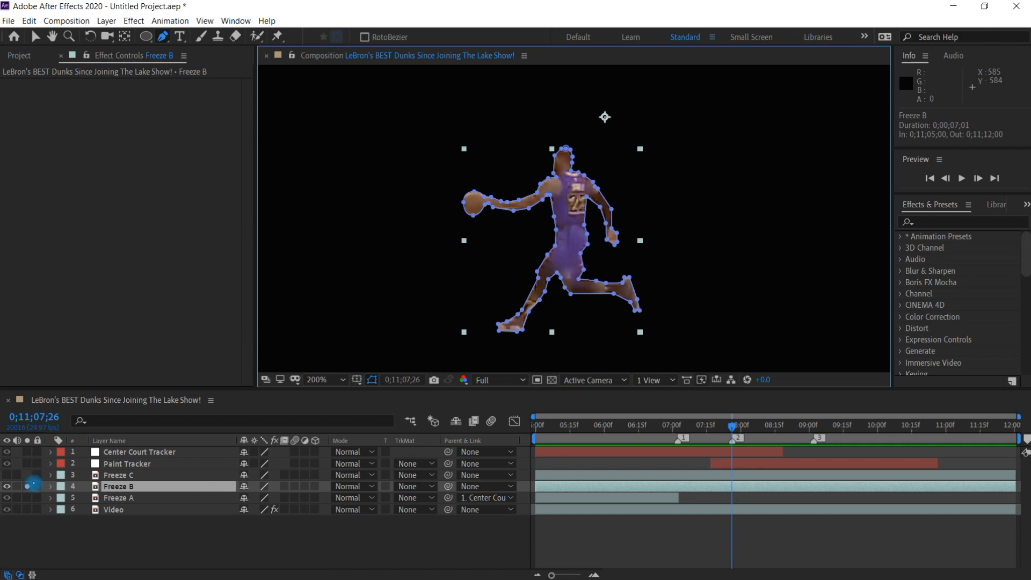
left_click(27, 486)
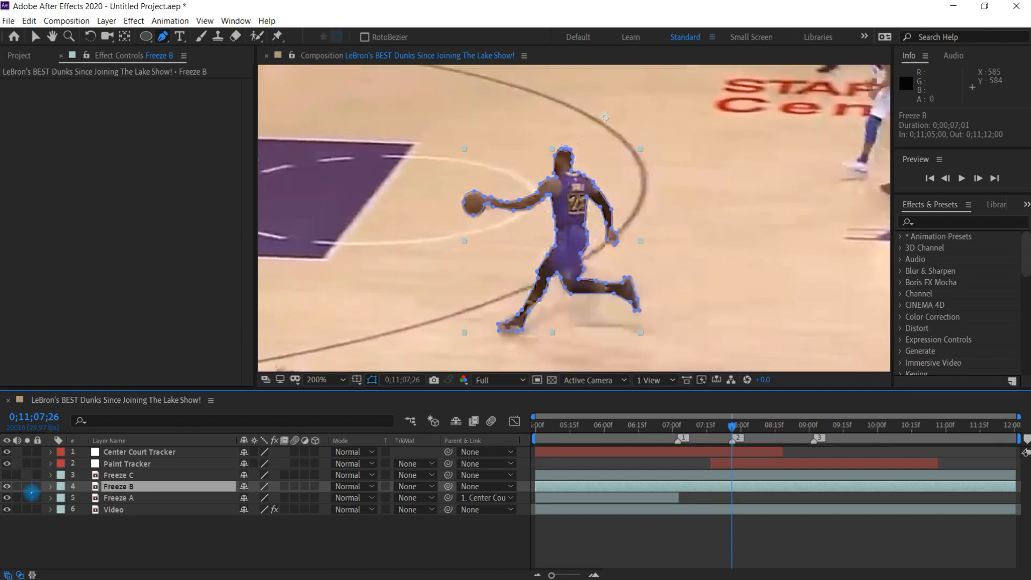
Parent the Freeze B layer to Center Court Tracker and trim the layer's end to marker 2 at 0;11;07;26
key("comma")
mouse_move(641, 238)
left_mouse_down()
mouse_move(667, 252)
mouse_move(655, 247)
left_mouse_up()
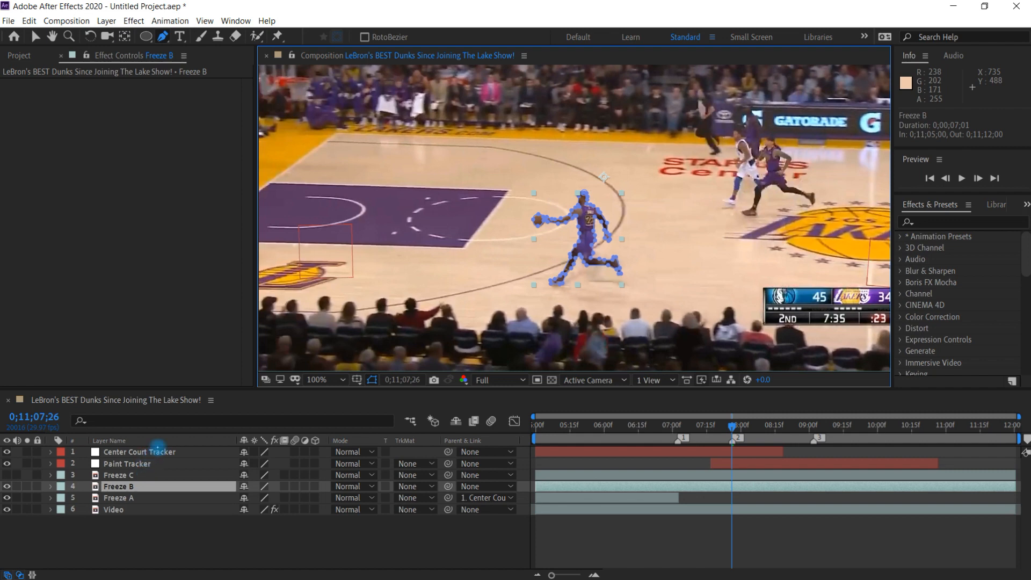
left_click_drag(760, 332, 744, 335)
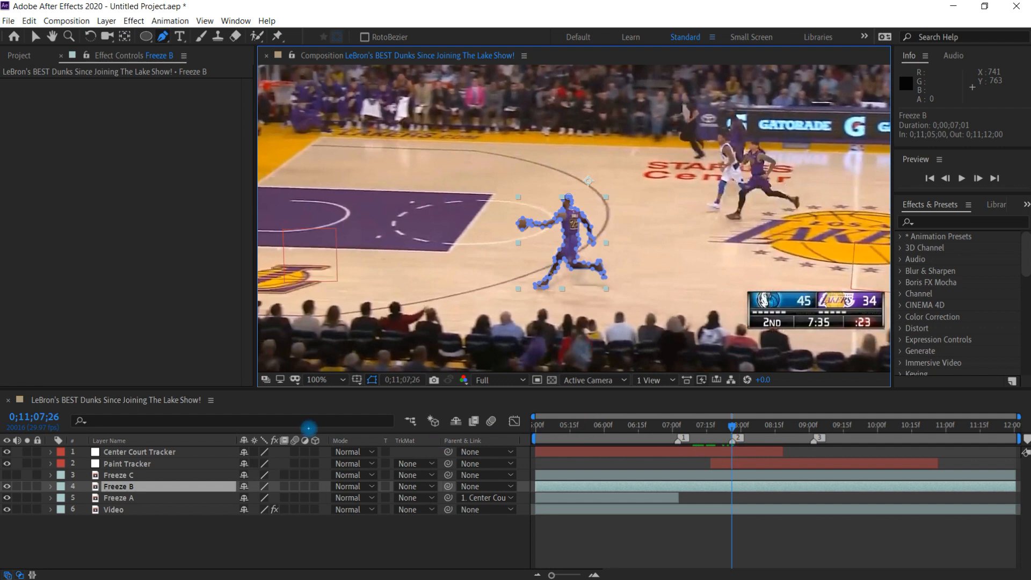
left_click_drag(449, 485, 195, 444)
left_click(750, 485)
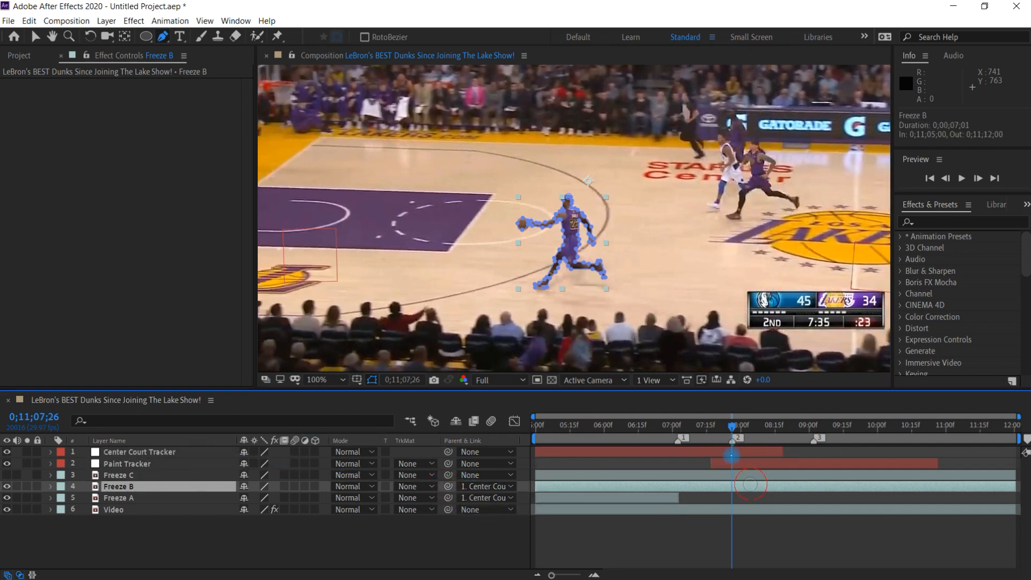
key("alt+bracketright")
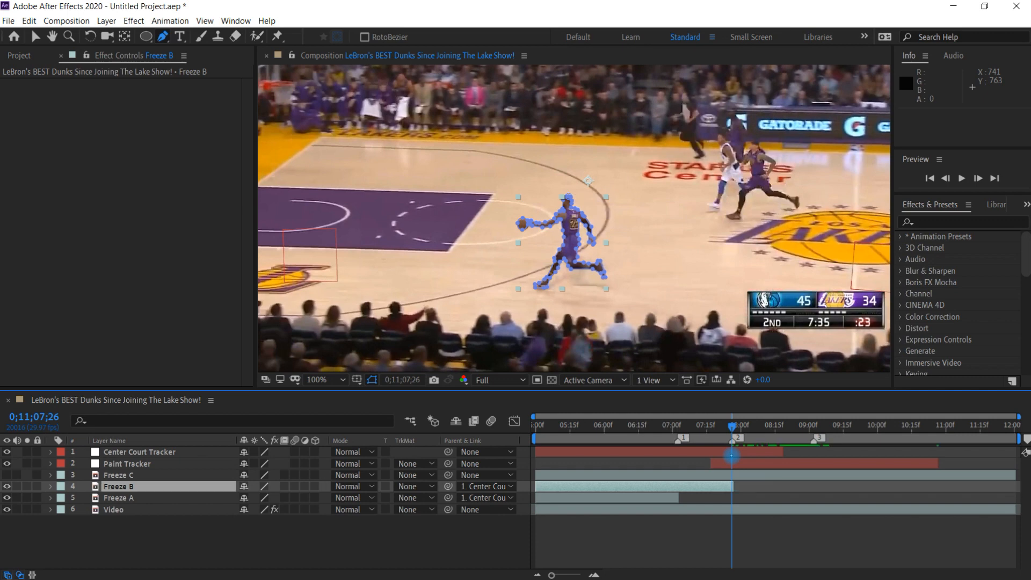
Play the clip from 0;11;07;06 to check the Freeze B cutout's tracking, and return to marker 2 at 0;11;07;26
left_click_drag(732, 425, 686, 425)
key("ctrl+shift+a")
key("space")
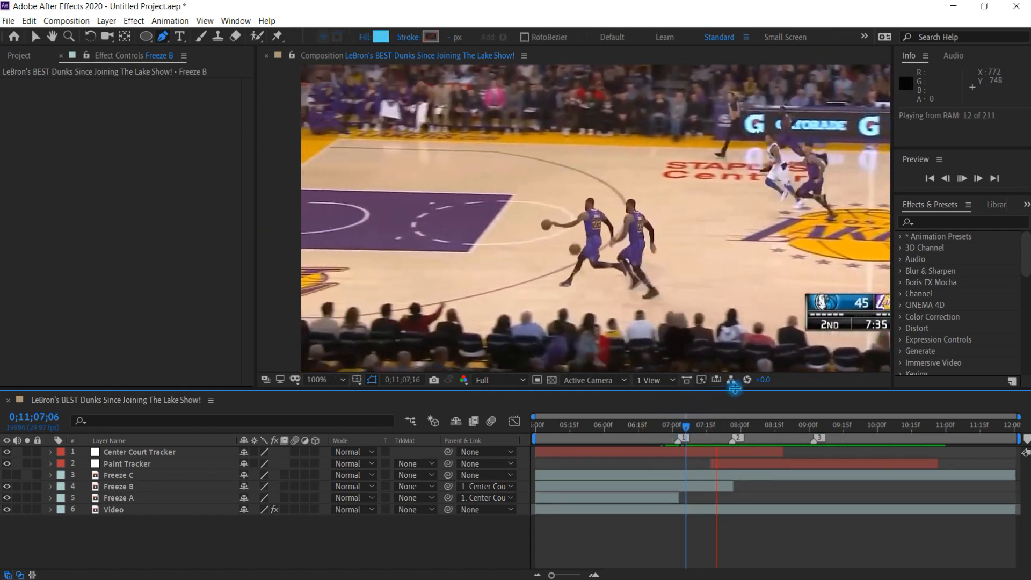
key("space")
mouse_move(716, 426)
left_mouse_down()
mouse_move(702, 425)
mouse_move(732, 425)
left_mouse_up()
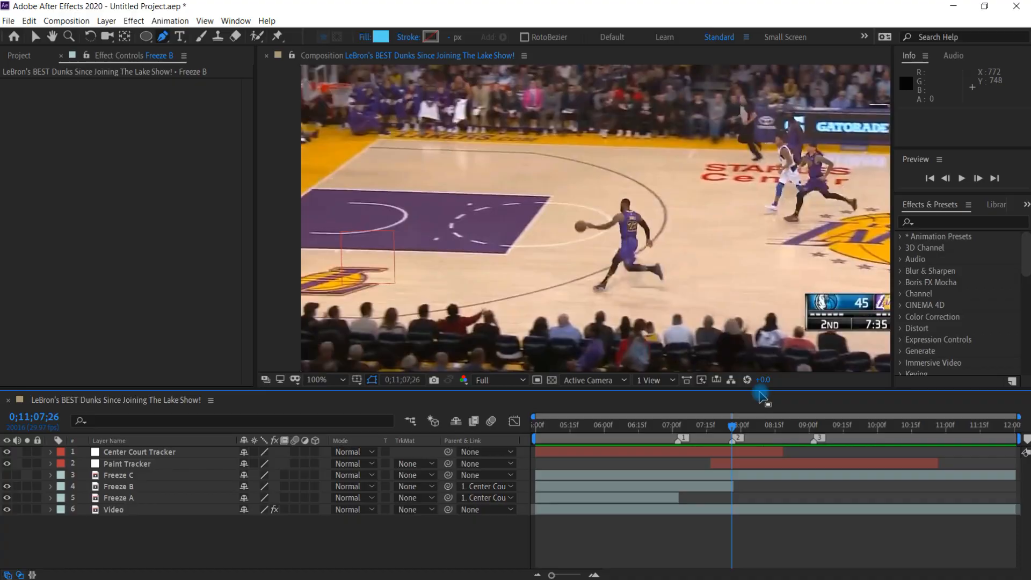
Undo the Freeze B layer's end trim and its parenting to Center Court Tracker, and check where the Paint Tracker's keyframes lie
left_click(132, 486)
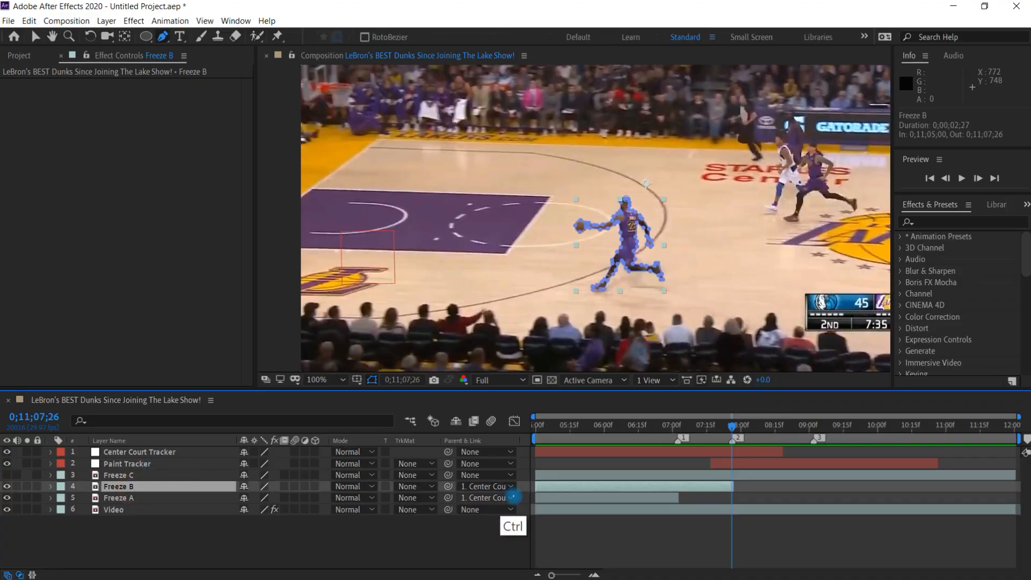
key("ctrl+z")
key("ctrl+z")
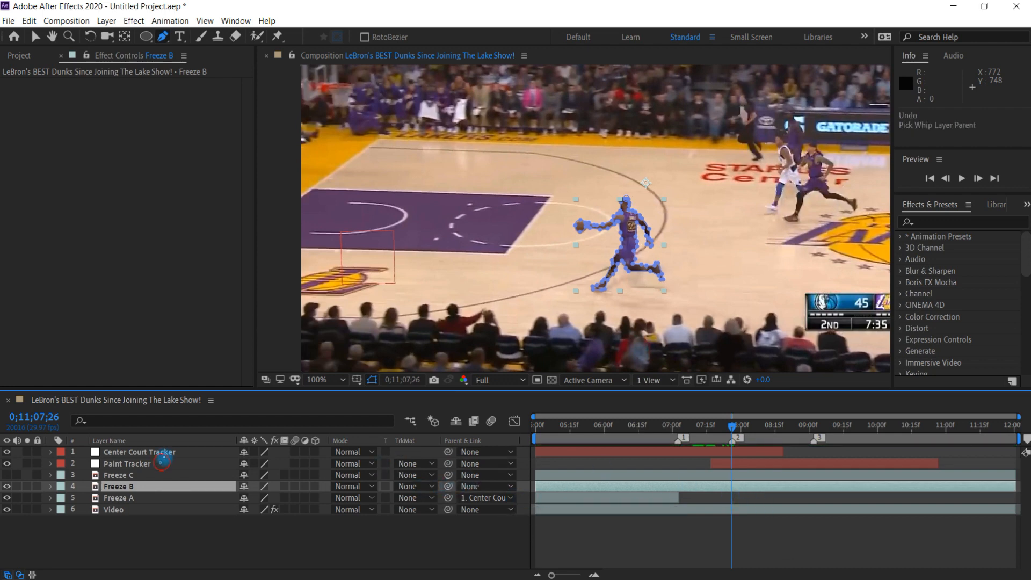
left_click(161, 464)
key("u")
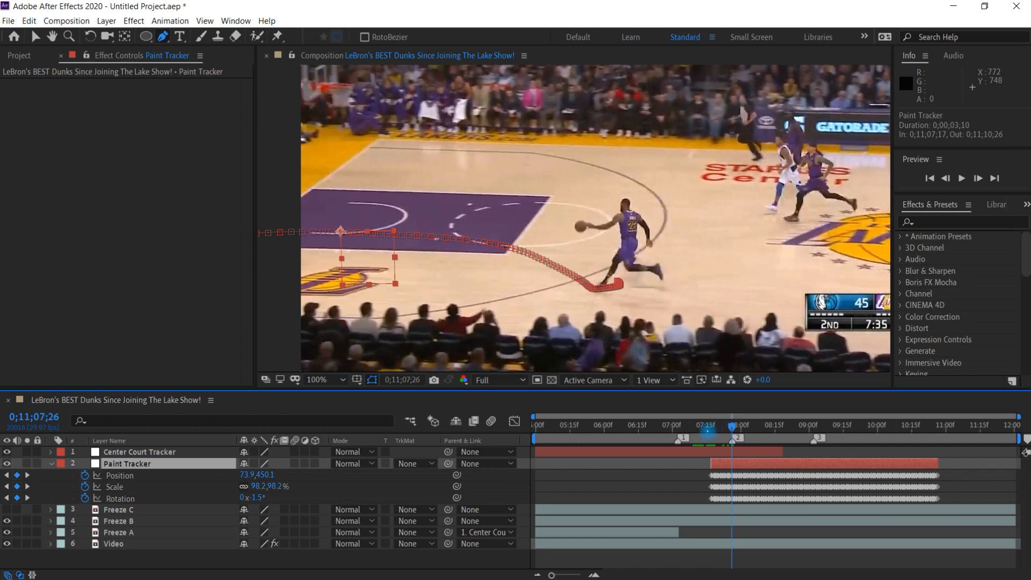
key("u")
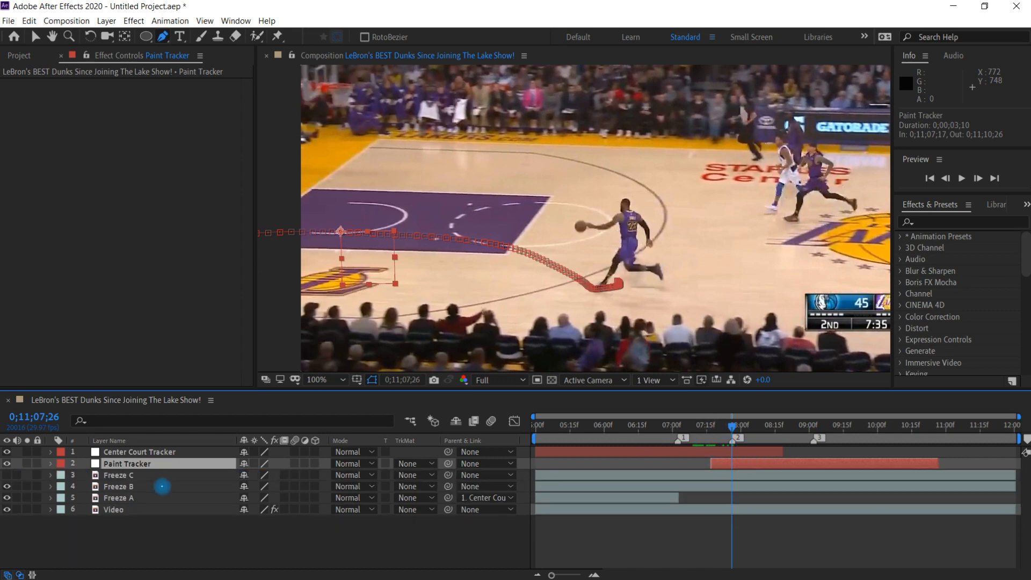
Parent the Freeze B layer to Paint Tracker and trim the layer's end to marker 2 at 0;11;07;26
left_click(161, 486)
left_click_drag(449, 486, 179, 459)
left_click(750, 485)
key("alt+bracketright")
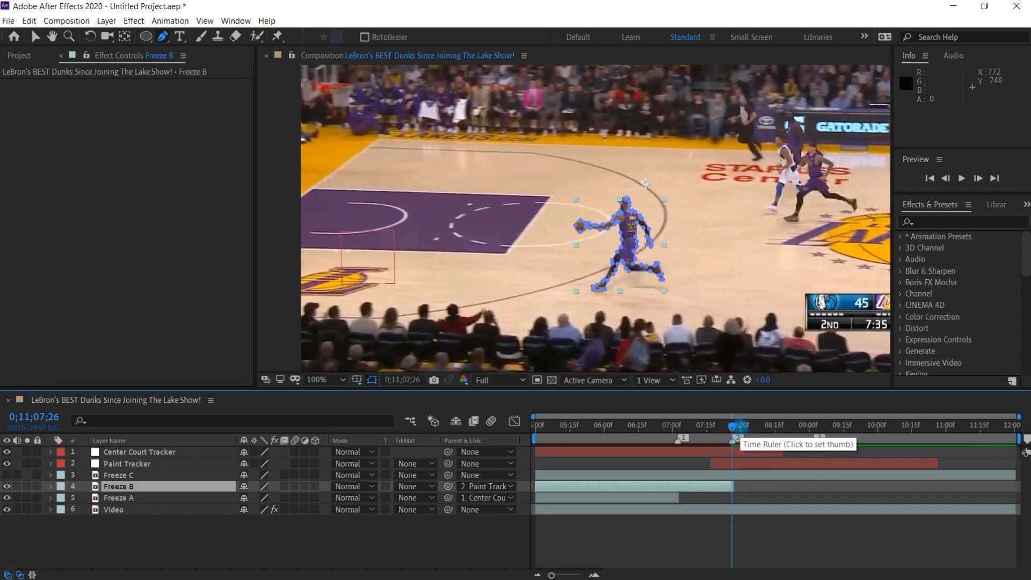
Go to the Paint Tracker's first keyframe at 0;11;07;17 and reveal the tracker's keyframes
left_click_drag(731, 426, 708, 427)
left_click_drag(535, 417, 605, 416)
mouse_move(1016, 417)
left_mouse_down()
mouse_move(728, 426)
mouse_move(771, 417)
left_mouse_up()
left_click(790, 456)
key("u")
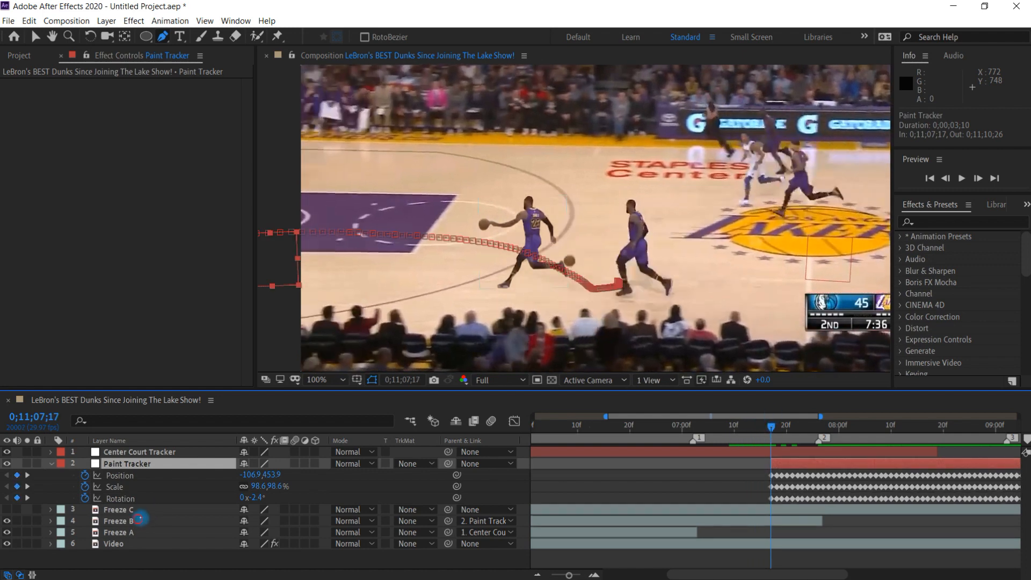
Check Freeze B between the first Paint Tracker keyframe and marker 2, and split the layer at 0;11;07;17
left_click(138, 519)
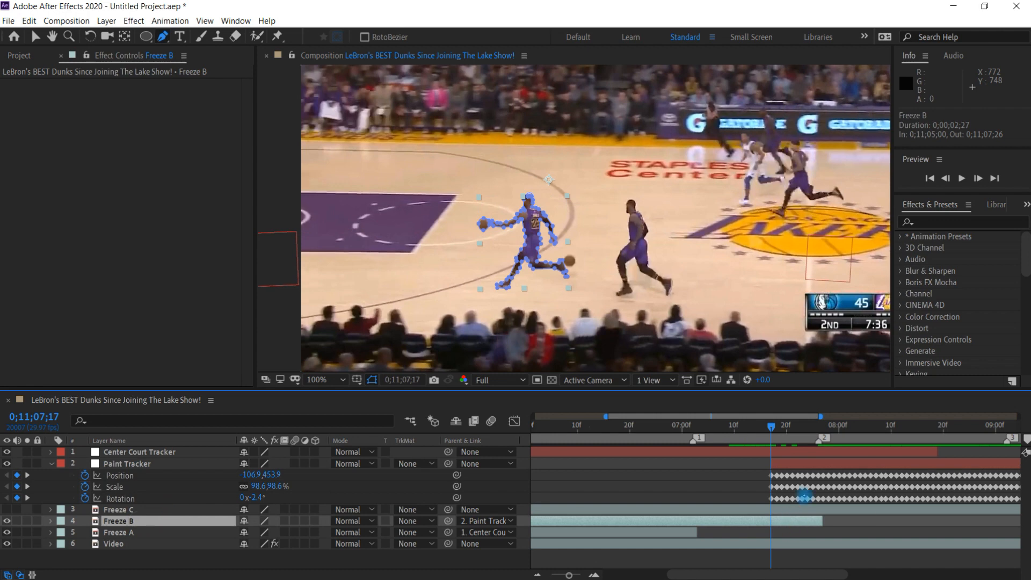
mouse_move(804, 497)
left_click(818, 425)
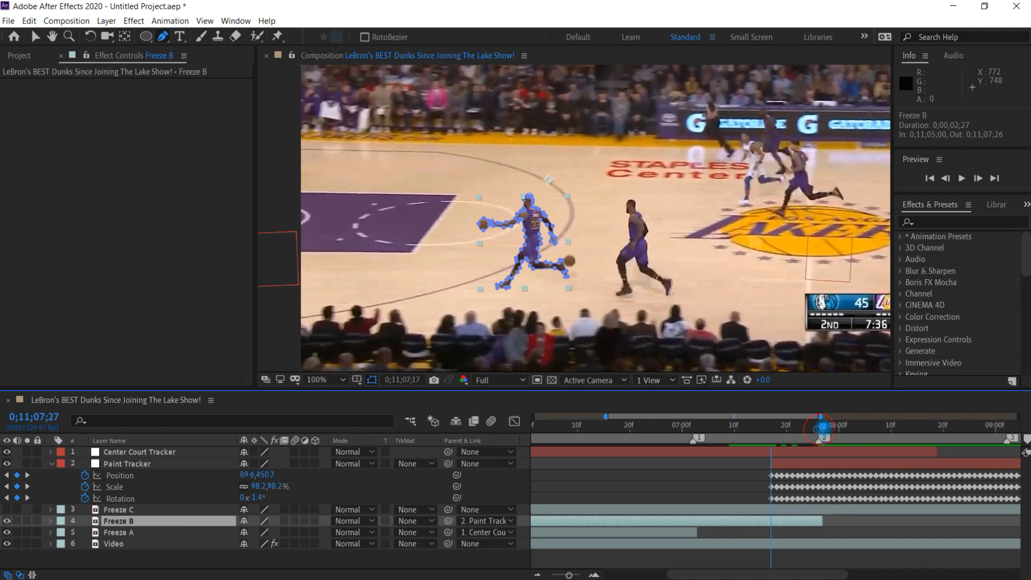
left_click(771, 428)
left_click(818, 426)
left_click(774, 426)
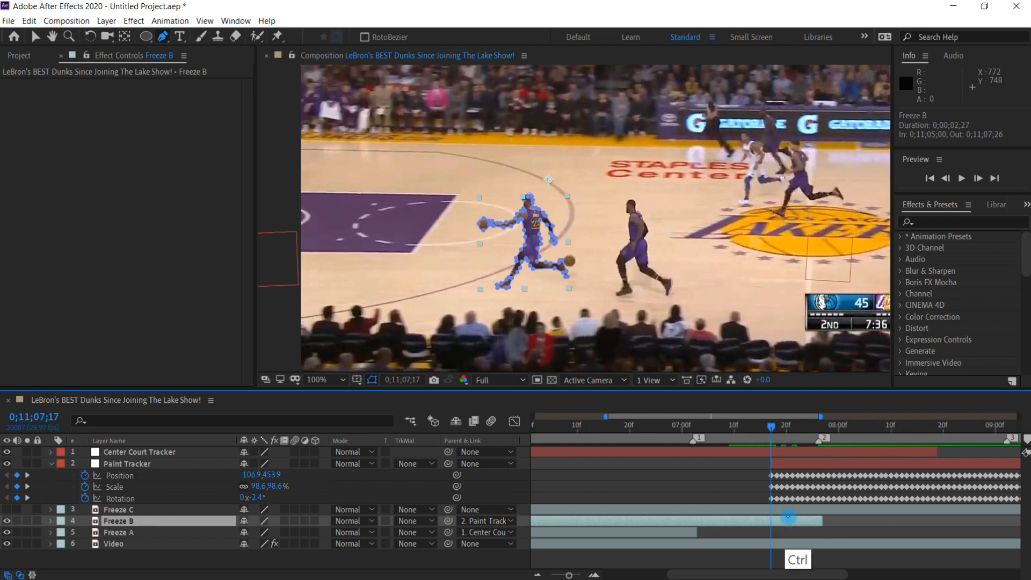
key("ctrl+shift+d")
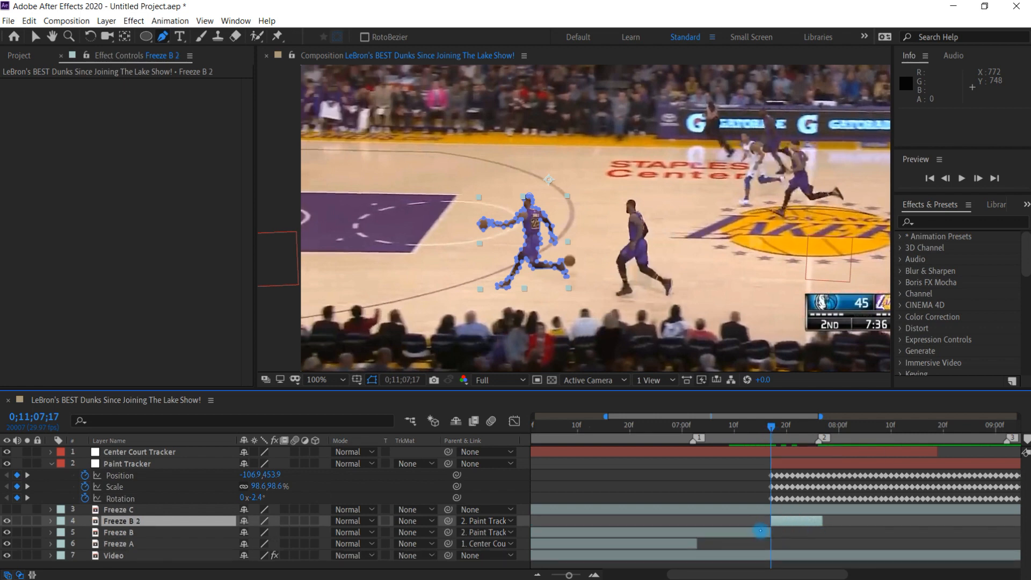
Parent the earlier part of the split, the Freeze B layer, to Center Court Tracker
left_click(761, 532)
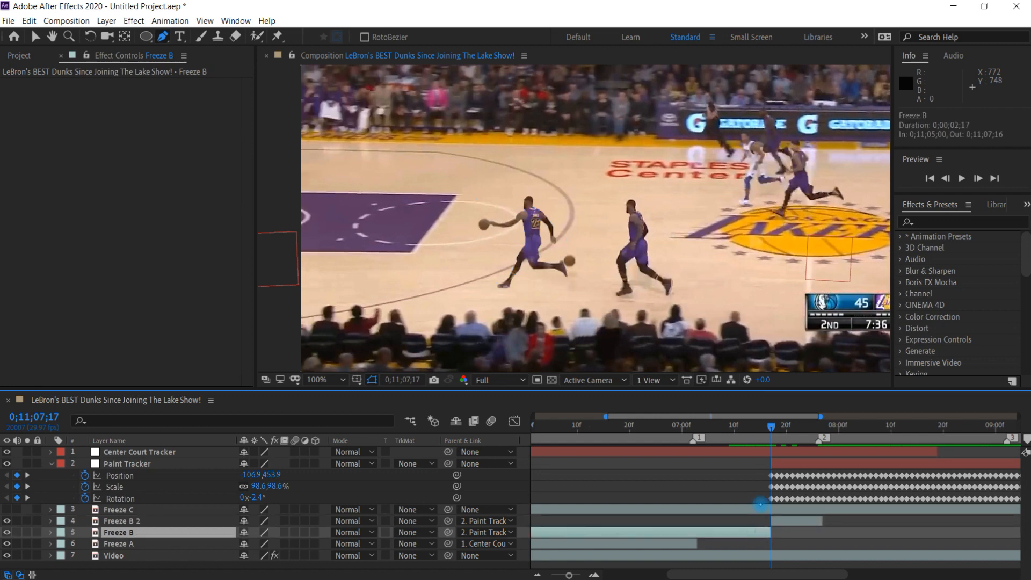
left_click(466, 532)
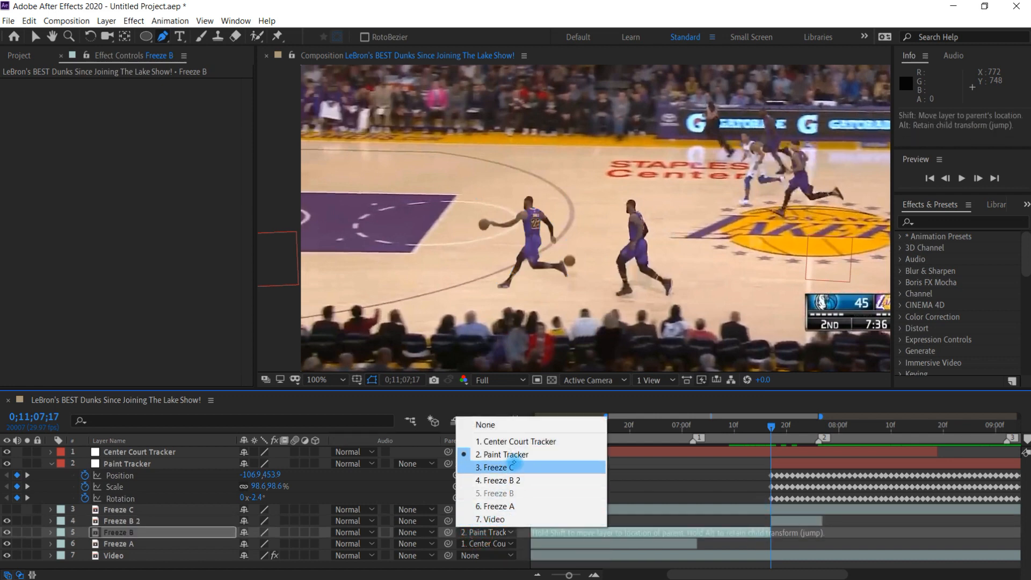
left_click(518, 441)
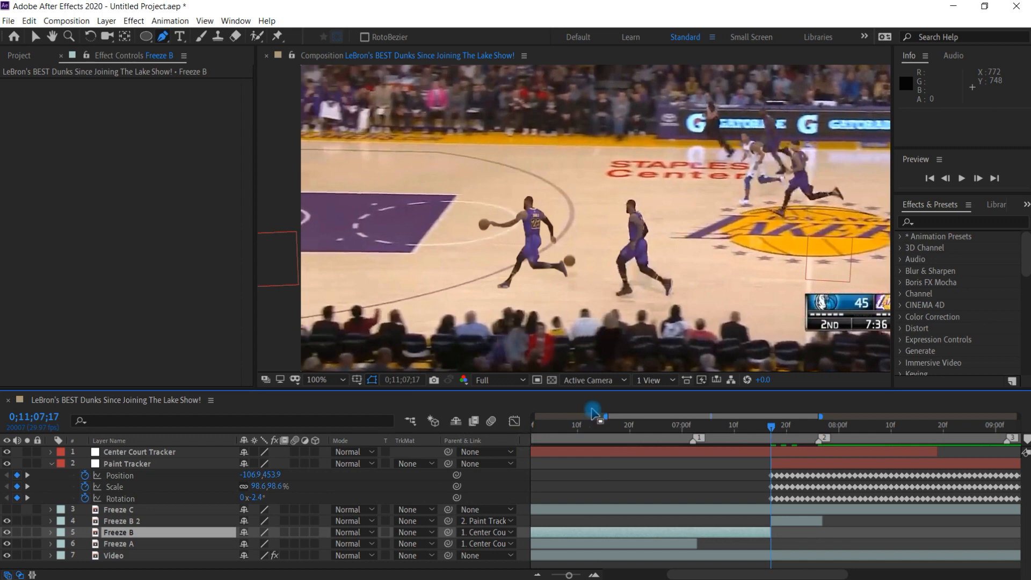
Examine how the Center Court Tracker's keyframes cover the Freeze B layer, and collapse the properties of both trackers
left_click_drag(608, 416, 533, 417)
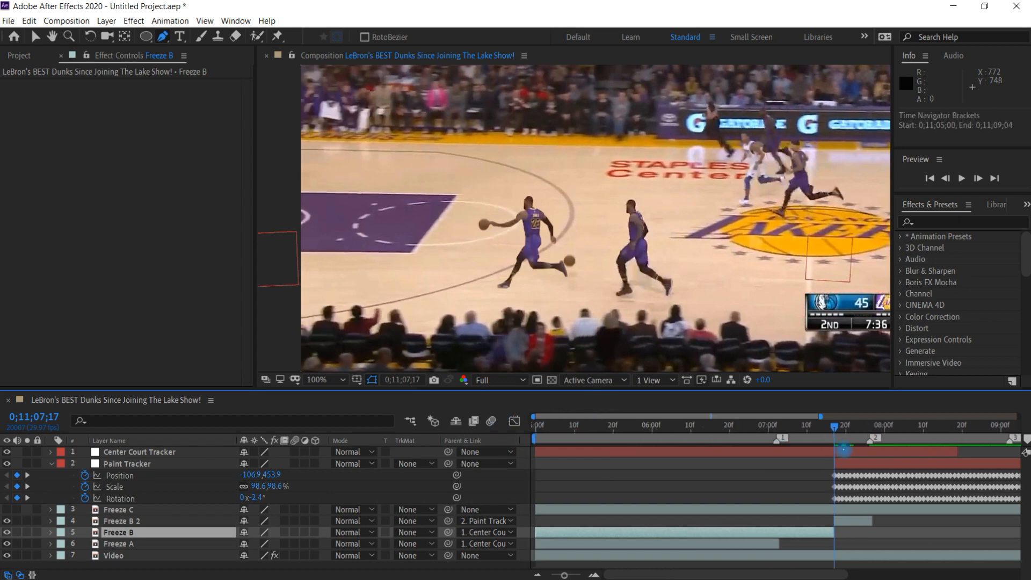
left_click(844, 450)
key("u")
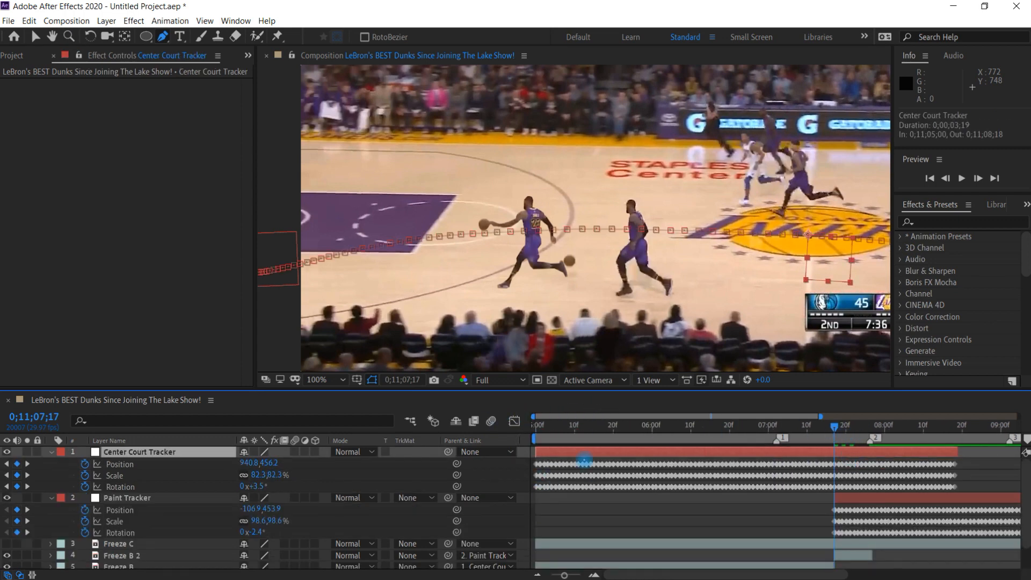
key("u")
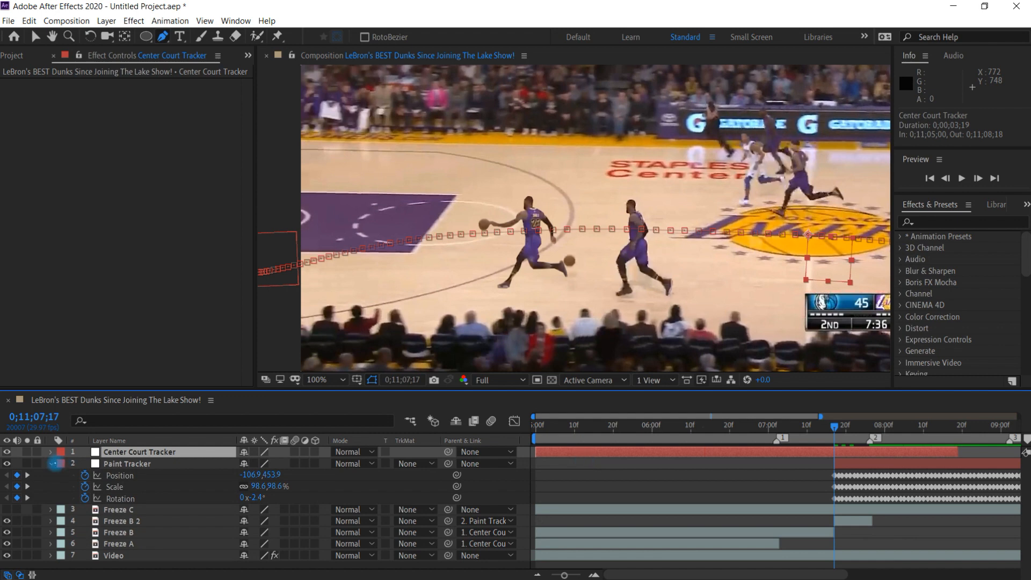
left_click(51, 463)
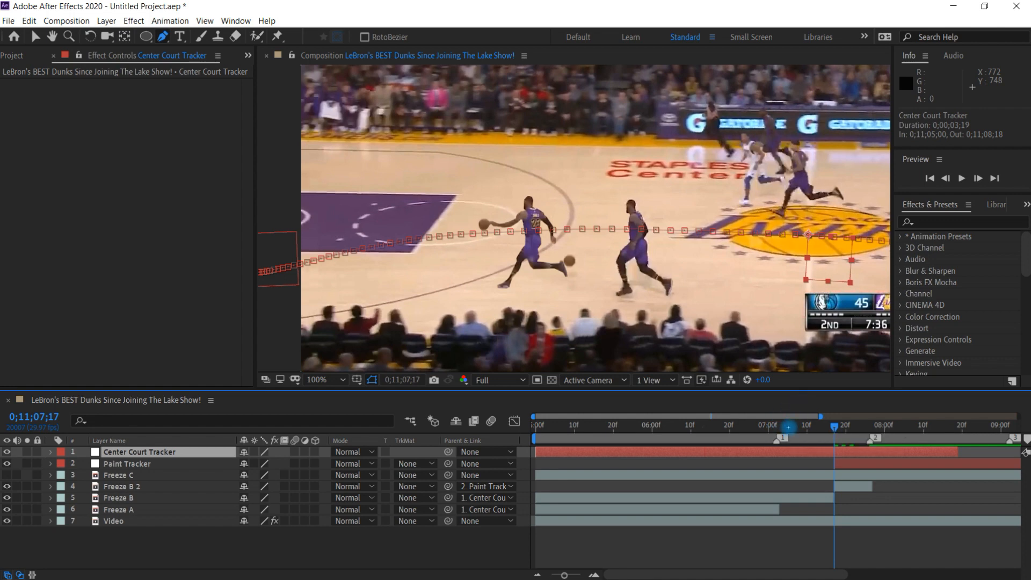
Trim the start of the Freeze B layer to 0;11;06;26, while its cutout is still outside the frame, and deselect it
left_click_drag(806, 427, 753, 426)
key("space")
left_click_drag(672, 319, 736, 310)
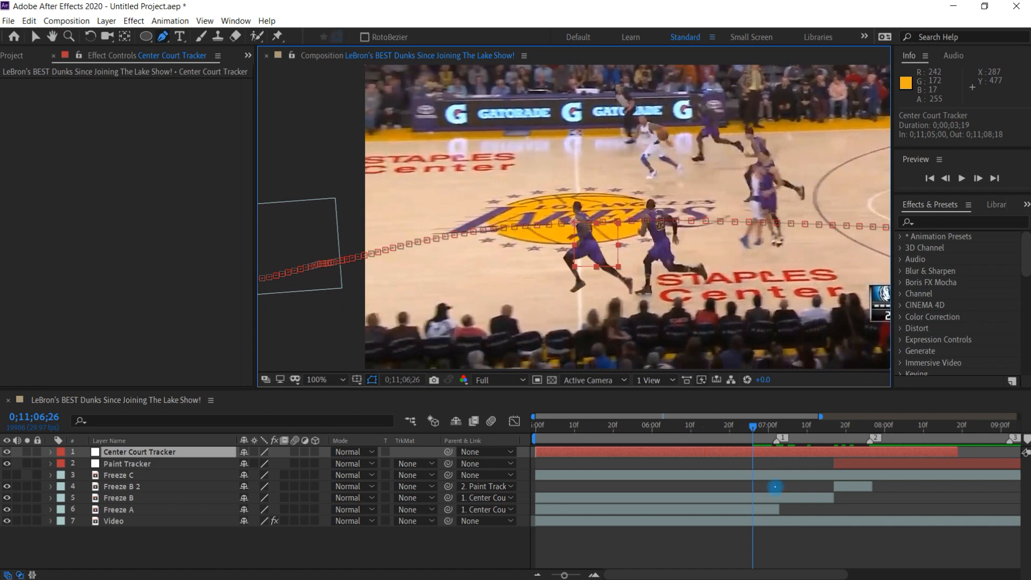
left_click(778, 496)
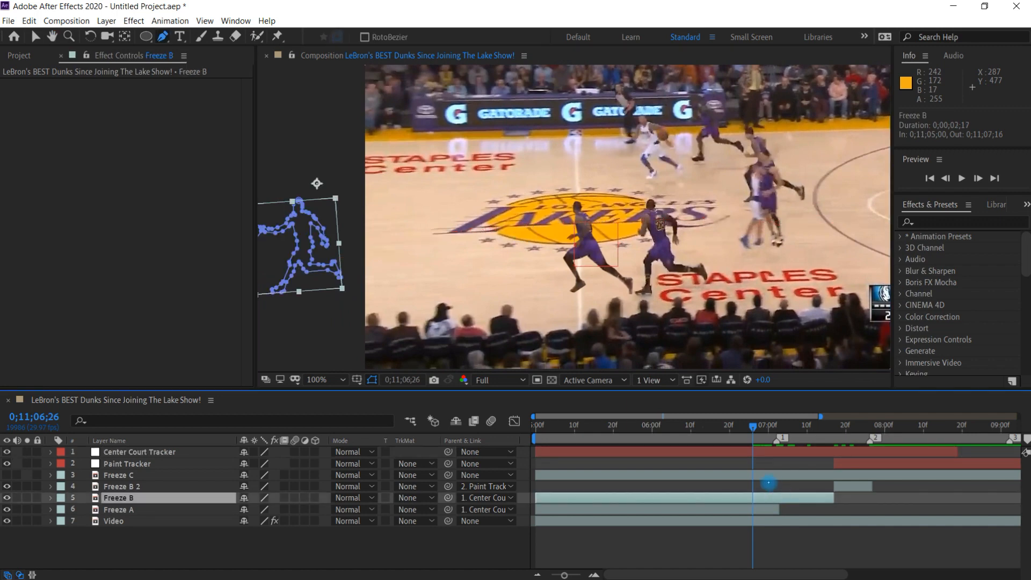
key("alt+bracketleft")
key("space")
left_click_drag(804, 307, 738, 320)
key("F2")
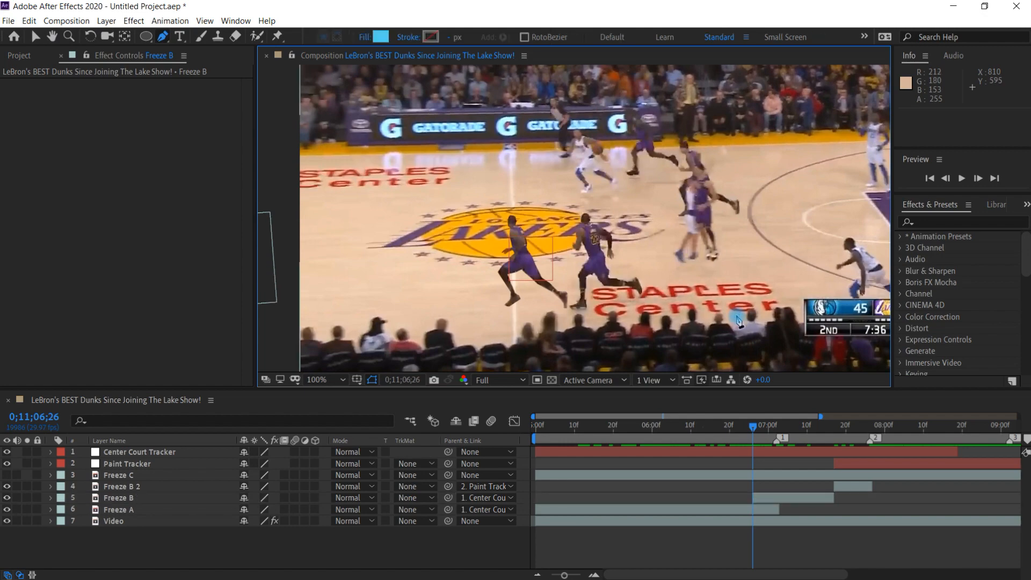
Scrub to marker 2 at 0;11;07;26 and play the clip to check the tracking of the Freeze A and Freeze B cutouts
key("space")
left_click_drag(766, 427, 870, 424)
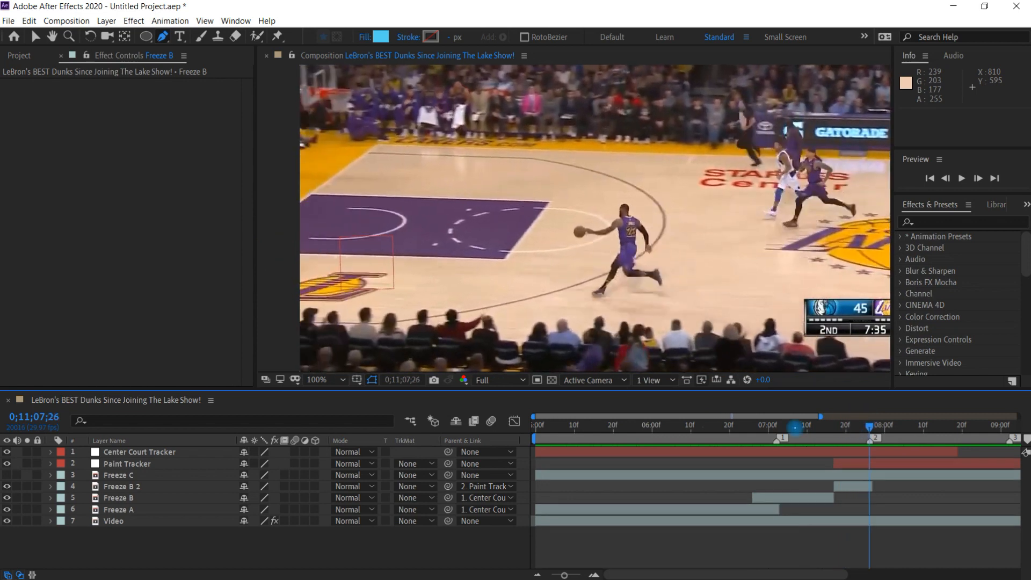
key("comma")
key("space")
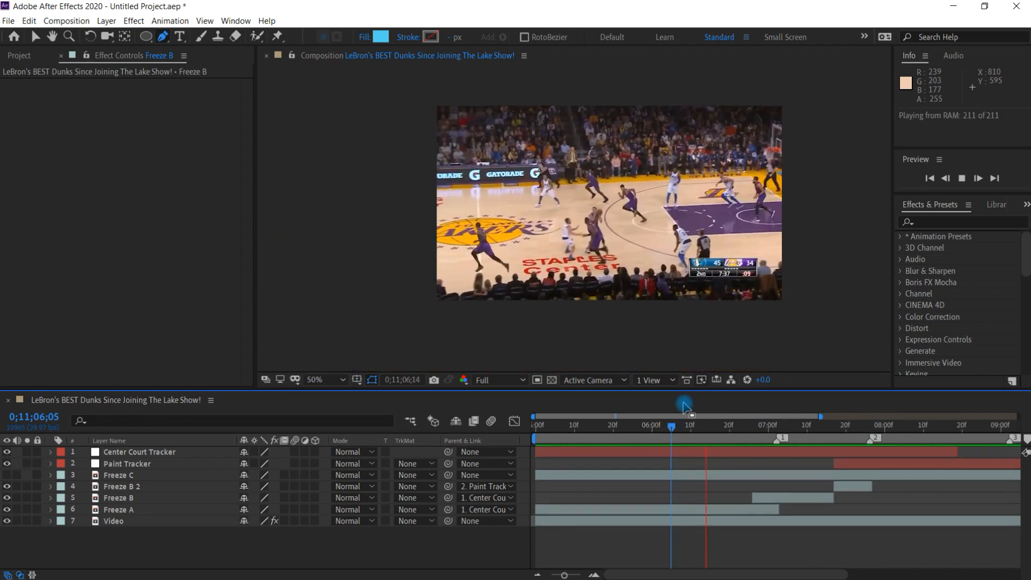
key("space")
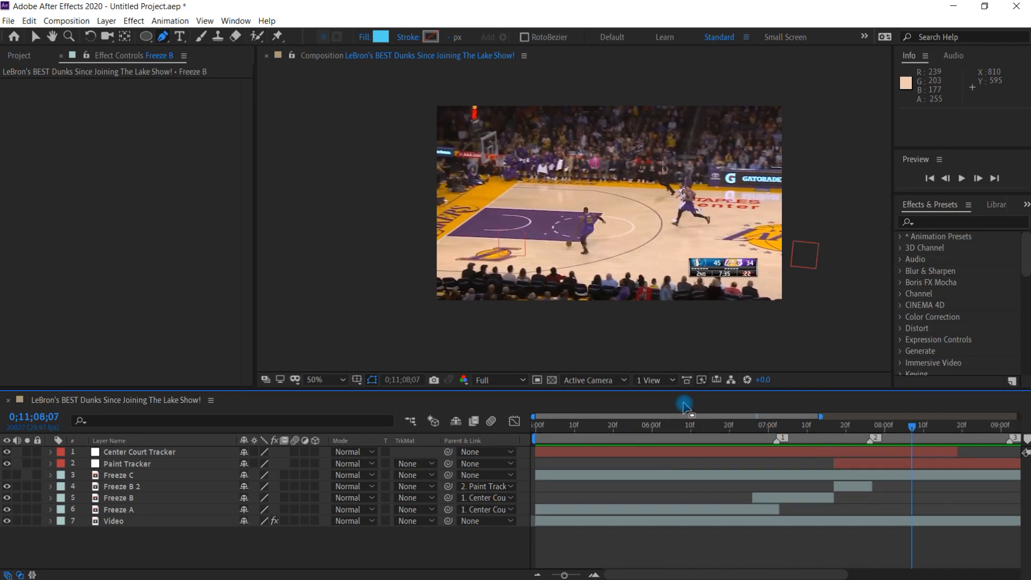
Turn on the Freeze C layer's visibility and go to marker 3 at 0;11;09;02
left_click_drag(809, 416, 878, 416)
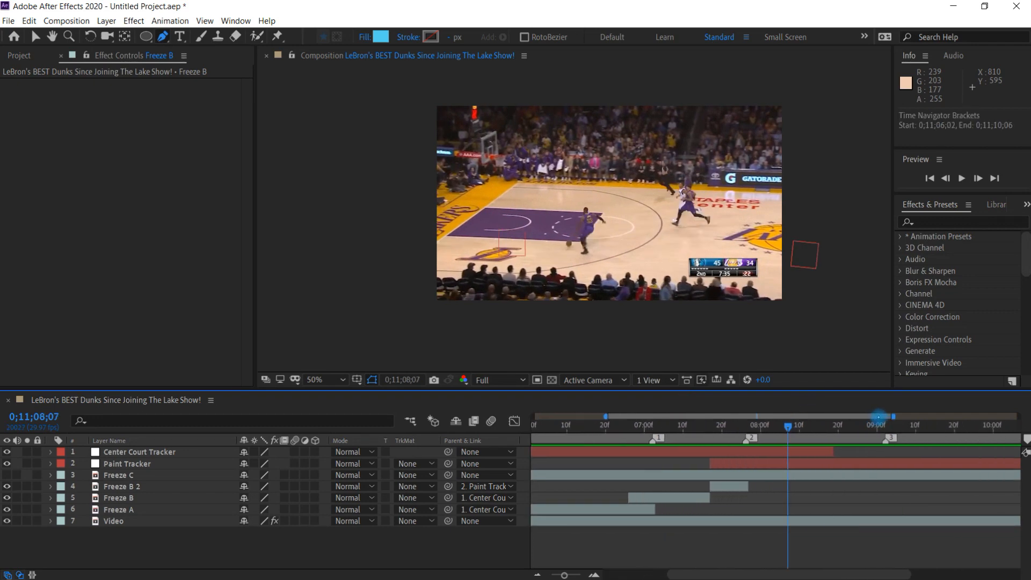
left_click(144, 475)
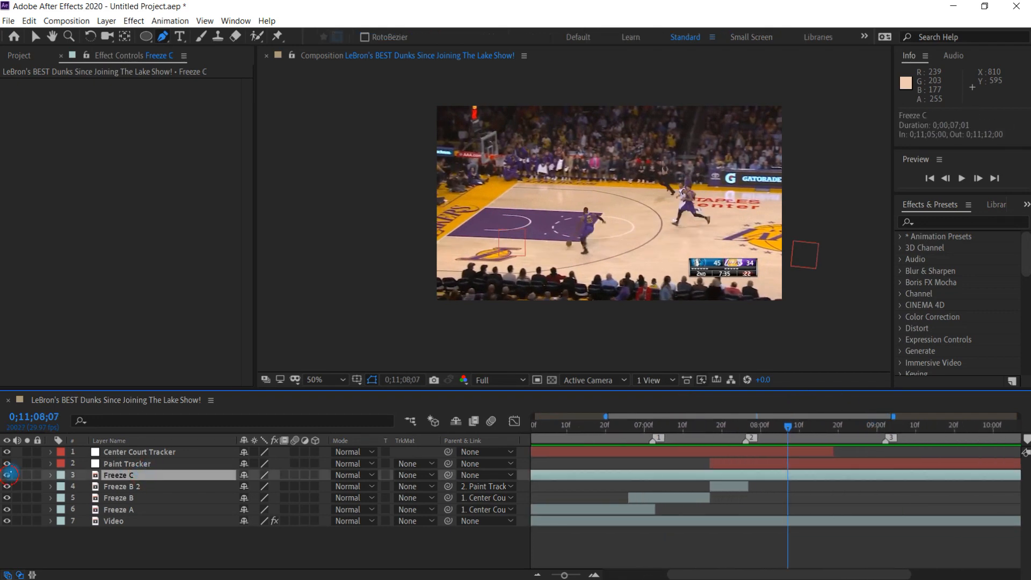
left_click(8, 474)
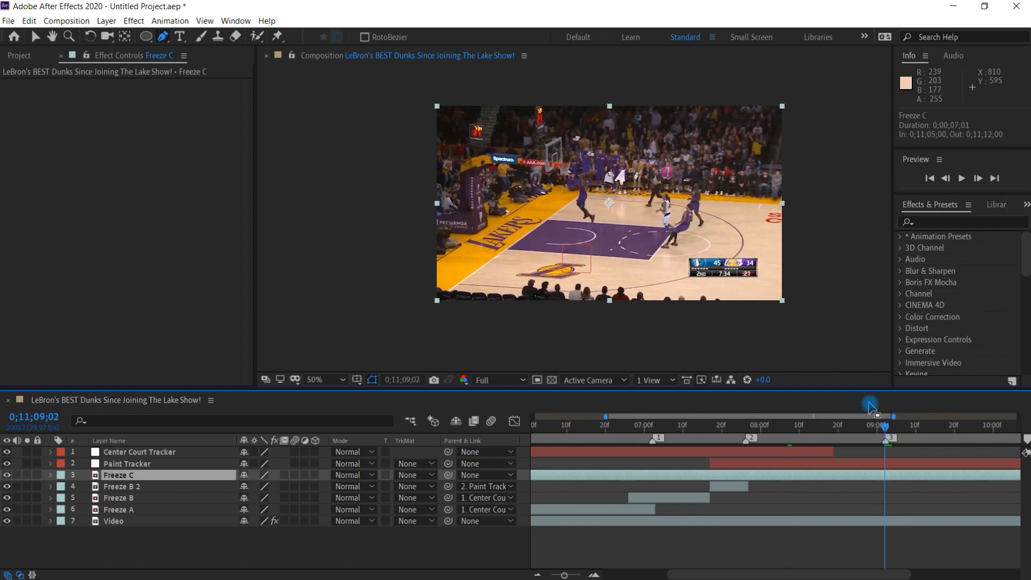
Draw a closed Pen mask on the Freeze C layer, tracing the outline of the leaping player and the ball
scroll(548, 268, "up", 4)
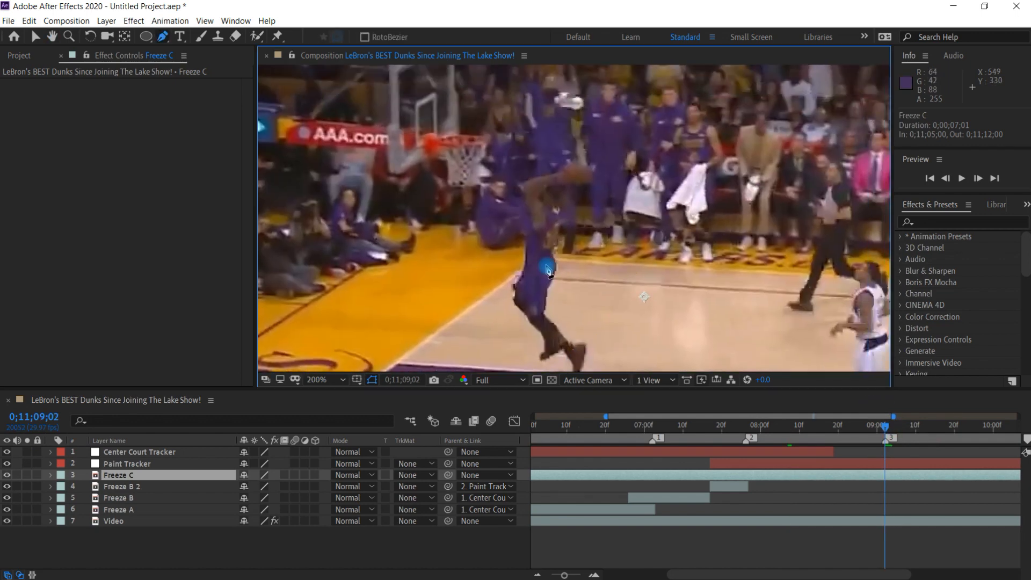
key("grave")
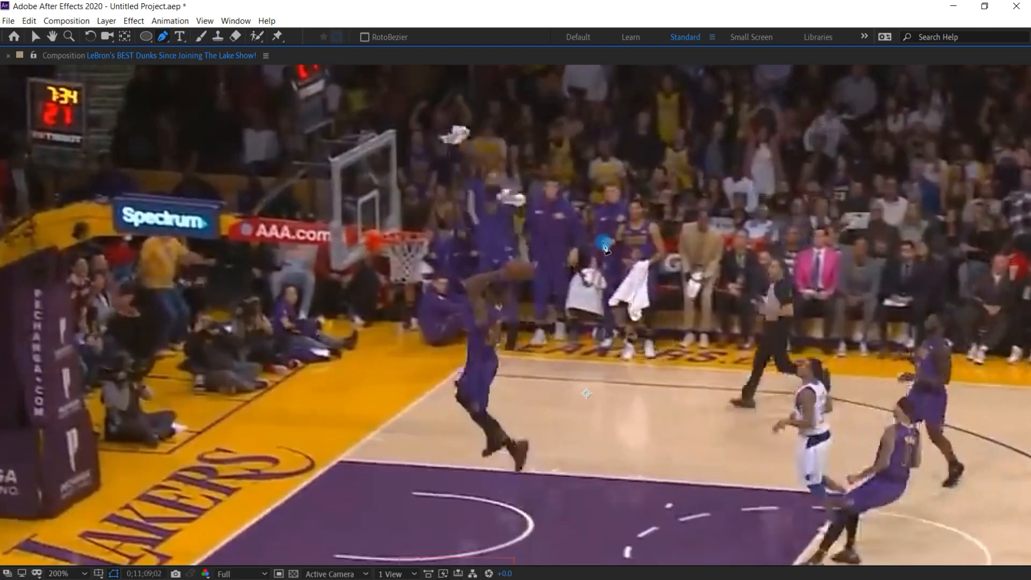
scroll(605, 246, "up", 3)
left_click_drag(543, 246, 612, 176)
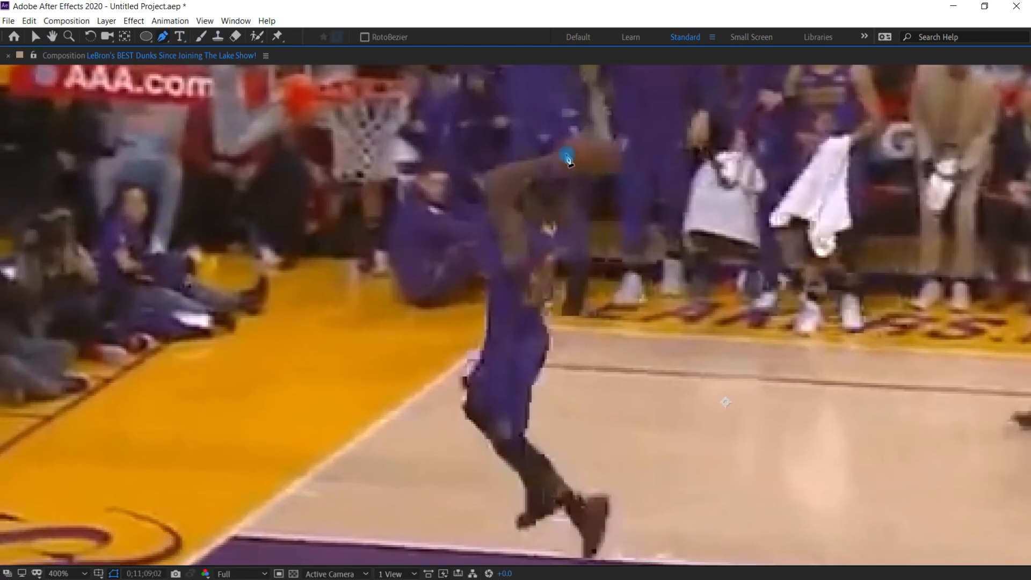
left_click(495, 206)
left_click(485, 232)
left_click(492, 275)
left_click(486, 340)
left_click(475, 369)
left_click(465, 395)
left_click(466, 412)
left_click_drag(477, 424, 485, 274)
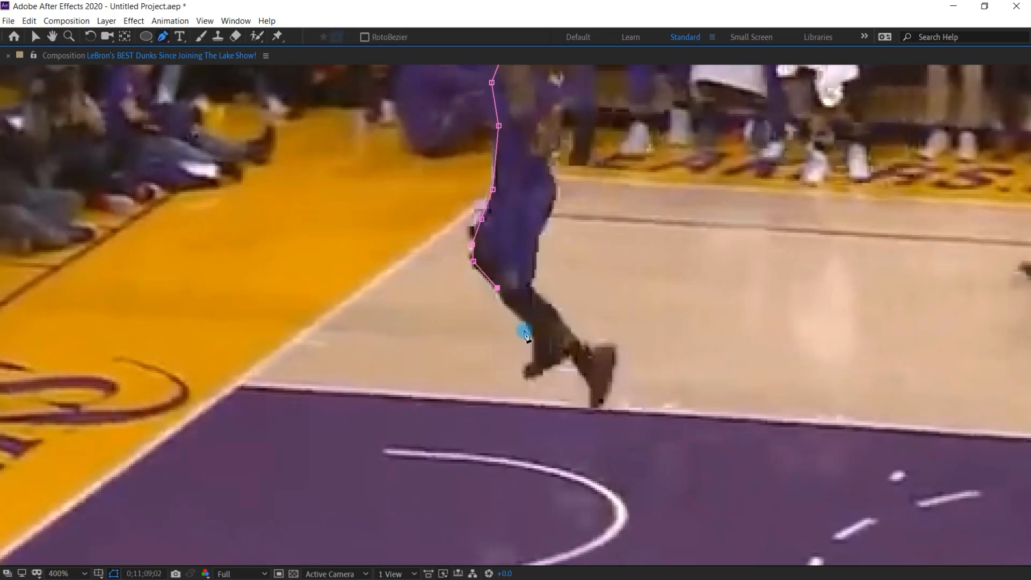
left_click(577, 338)
scroll(578, 343, "down", 2)
key("grave")
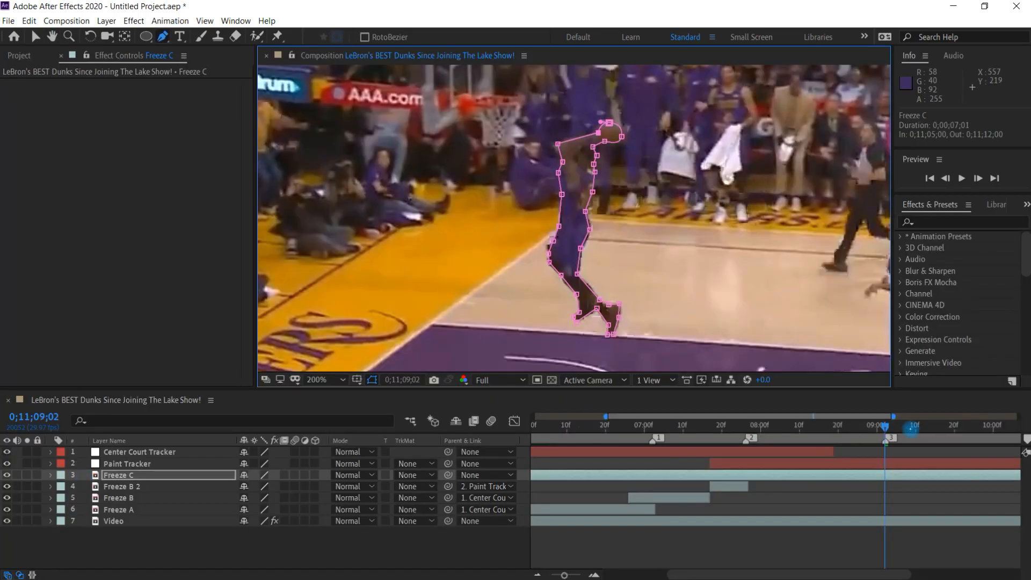
Parent the Freeze C layer to Paint Tracker and scrub back to 0;11;07;17 to check how its cutout tracks
left_click(292, 467)
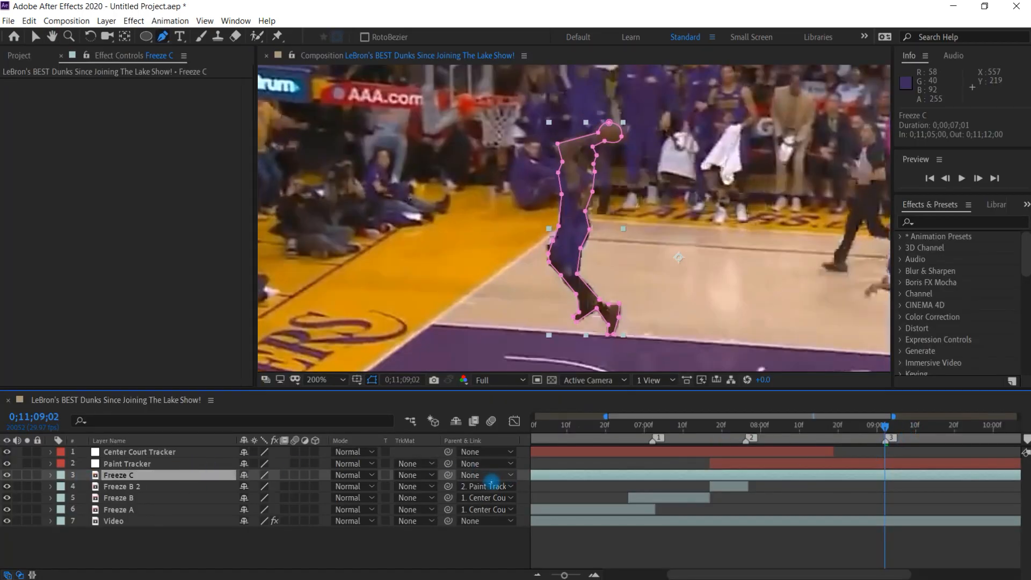
left_click(495, 475)
left_click(507, 395)
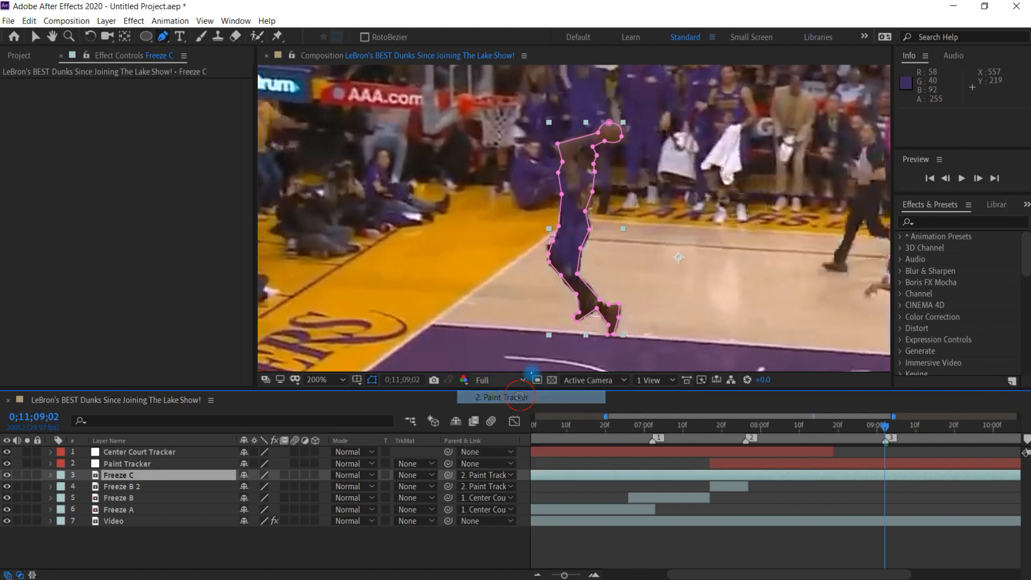
scroll(531, 370, "down", 1)
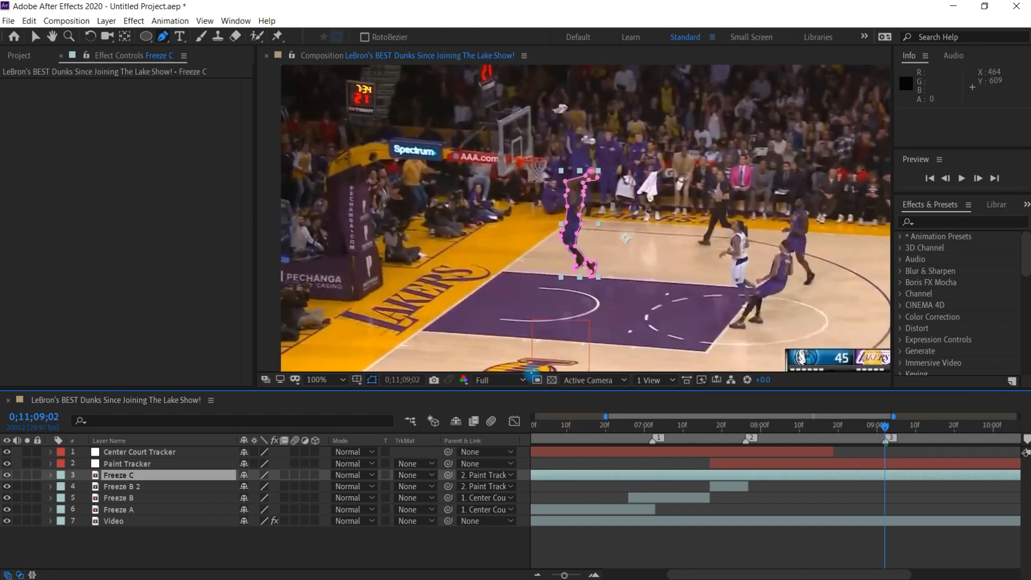
left_click_drag(884, 426, 709, 424)
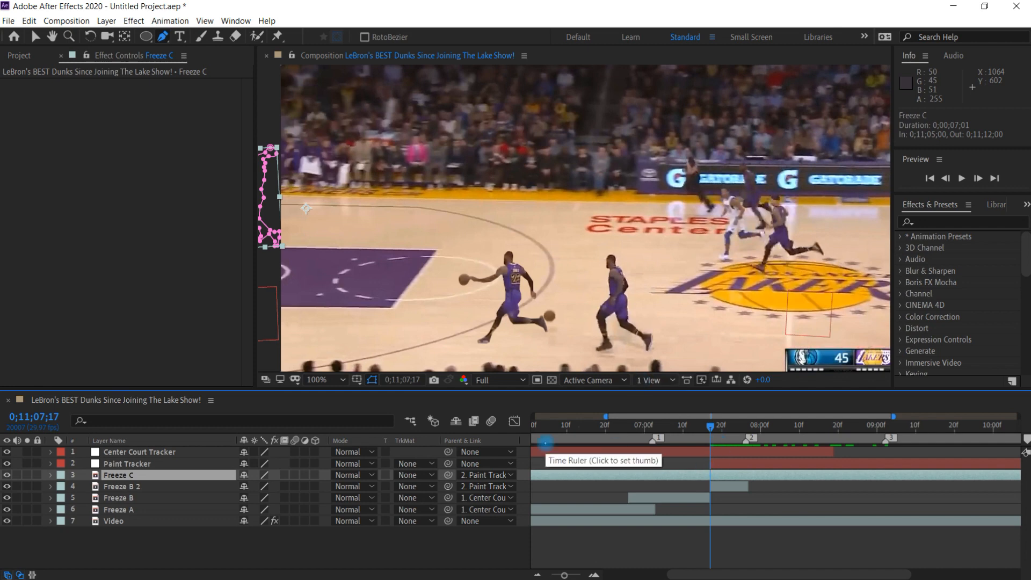
Trim the start of the Freeze C layer to 0;11;07;17 and play the clip past marker 3 to check it
key("alt+bracketleft")
key("F2")
key("space")
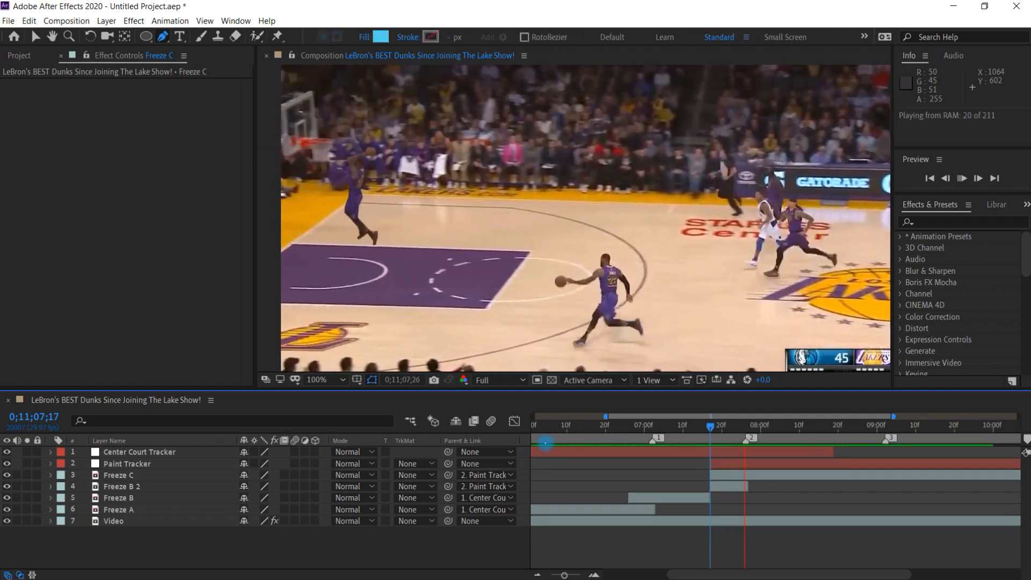
key("space")
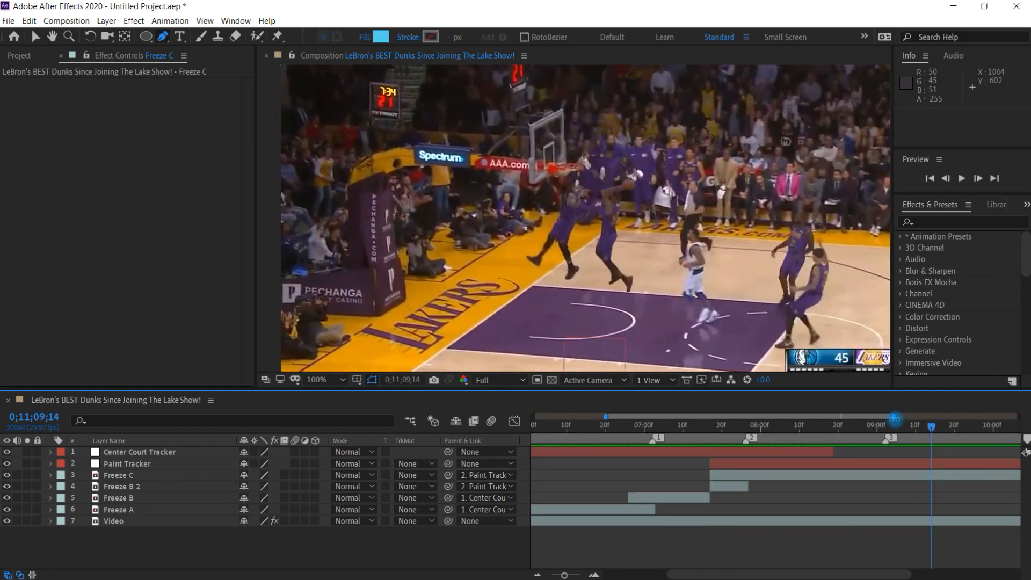
Trim the end of the Freeze C layer to marker 3 at 0;11;09;02 and play through the cut
left_click(883, 426)
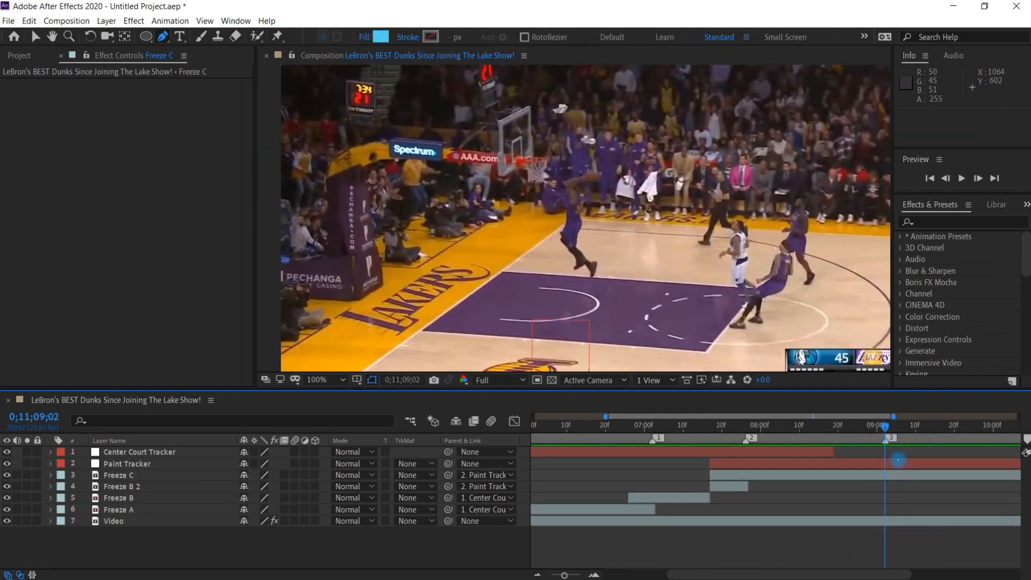
left_click(902, 478)
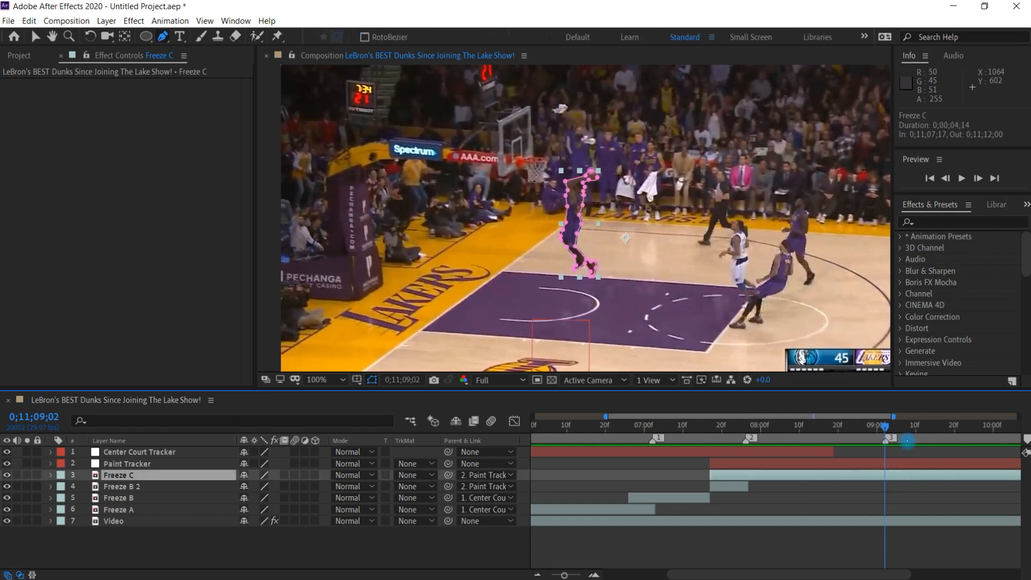
key("alt+]")
left_click_drag(886, 476, 916, 475)
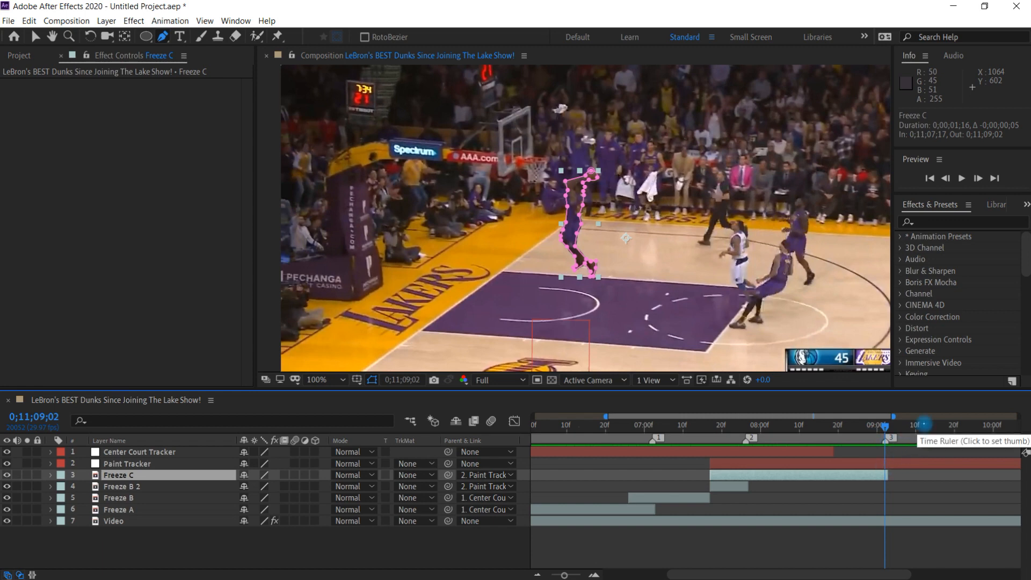
key("space")
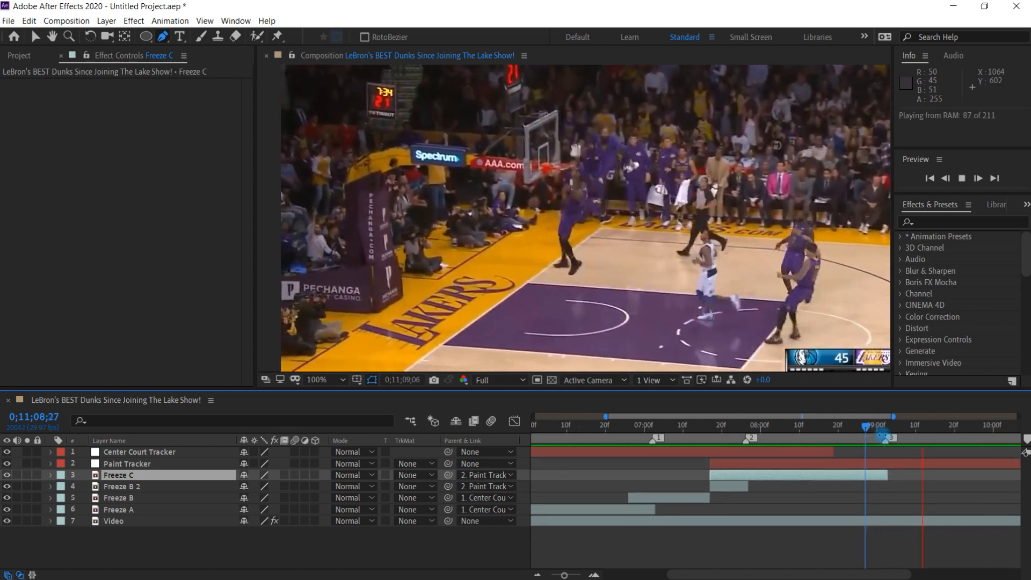
Go to 0;11;06;22 and apply the Tritone color correction effect to the Freeze A layer with yellow-orange midtones
left_click(612, 428)
key("space")
left_click_drag(690, 288, 736, 254)
left_click(117, 509)
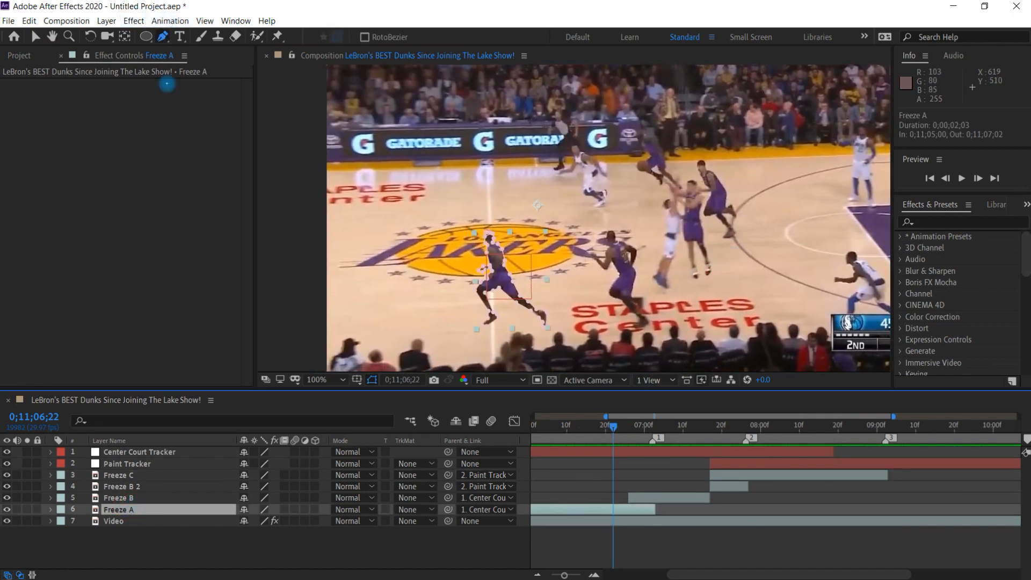
left_click(134, 21)
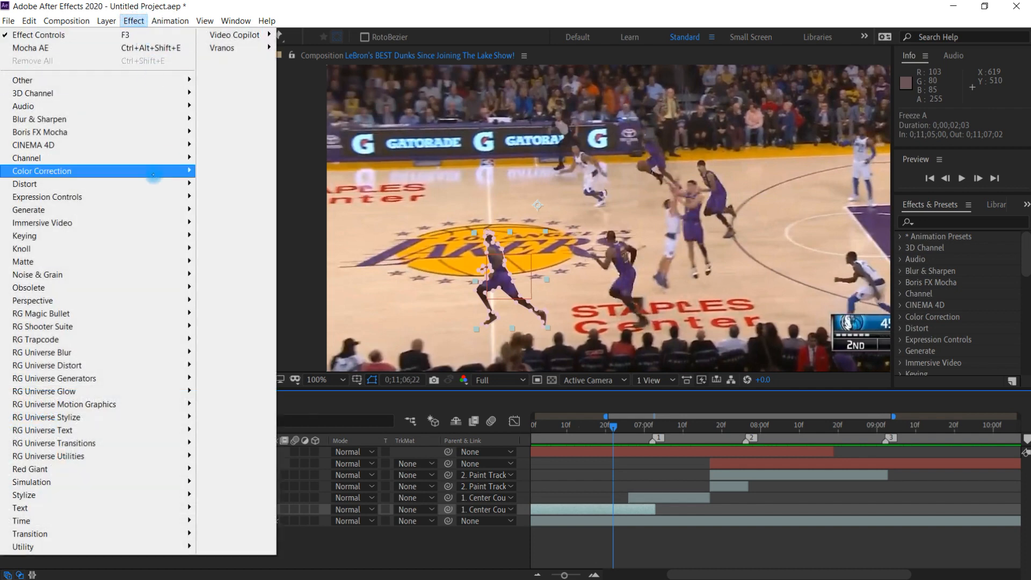
mouse_move(143, 171)
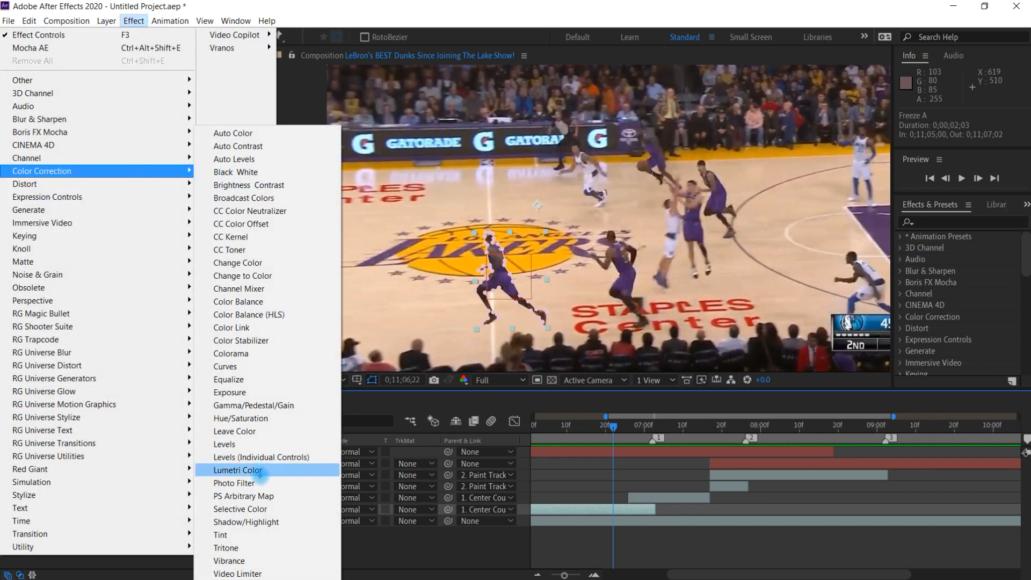
left_click(247, 548)
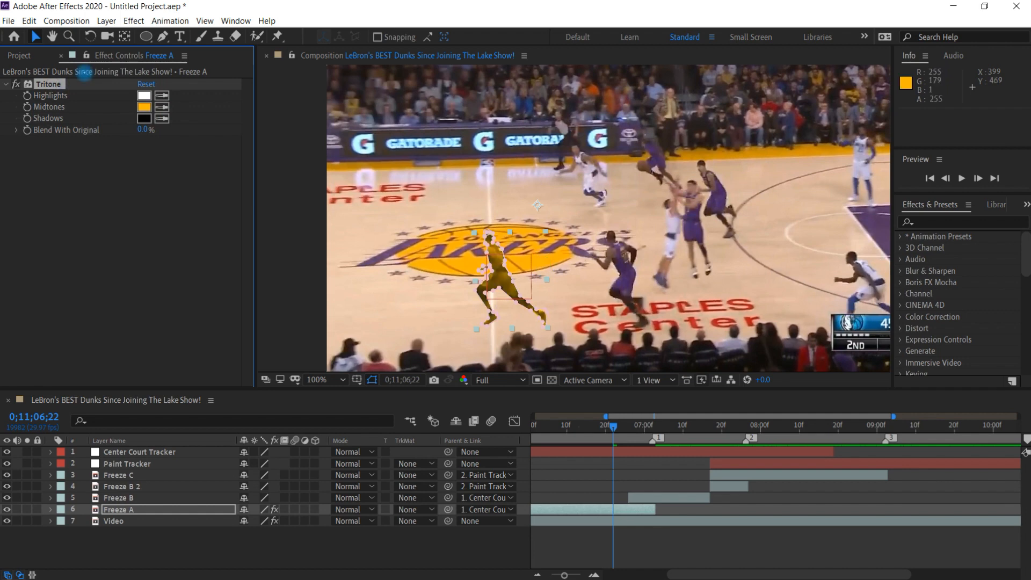
Paste Freeze A's Tritone effect onto the Freeze B, Freeze B 2 and Freeze C layers
left_click(123, 498)
left_click(131, 475, "shift")
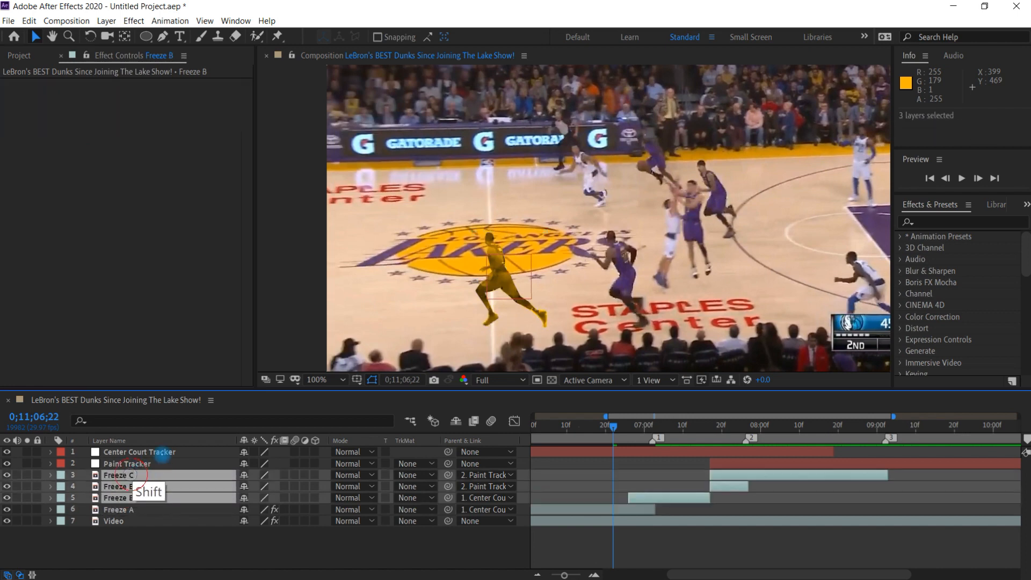
key("ctrl+v")
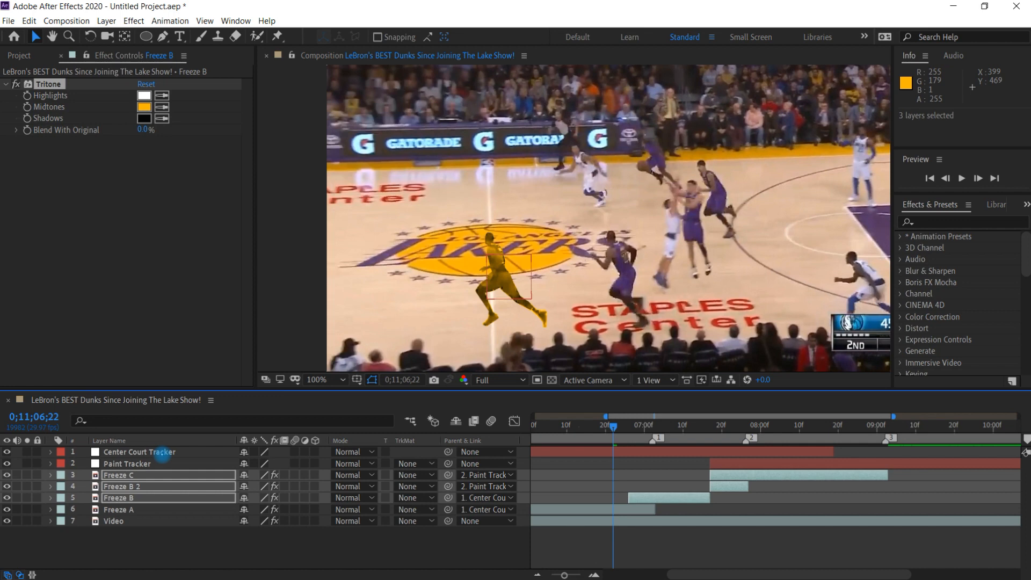
Deselect all layers and play the clip from 0;11;05;23 to check the tinted freeze-frame cutouts
left_click_drag(597, 414, 545, 415)
left_click(581, 424)
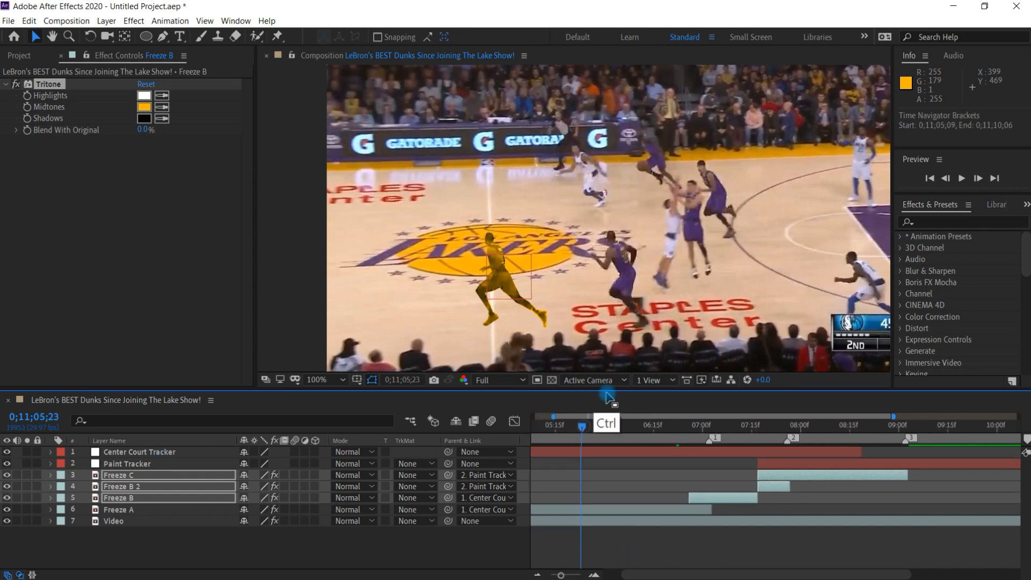
key("ctrl+shift+a")
key("space")
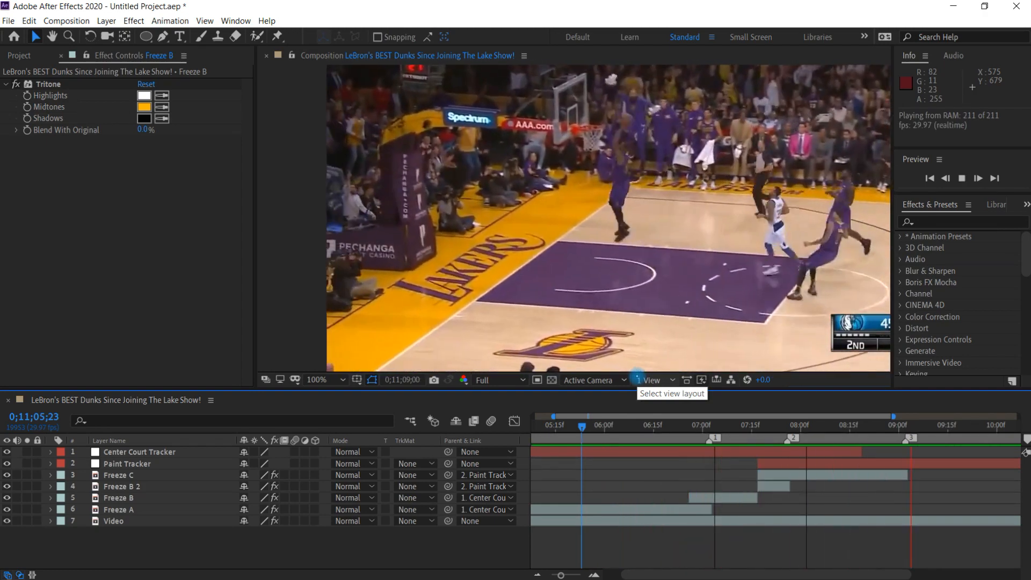
key("space")
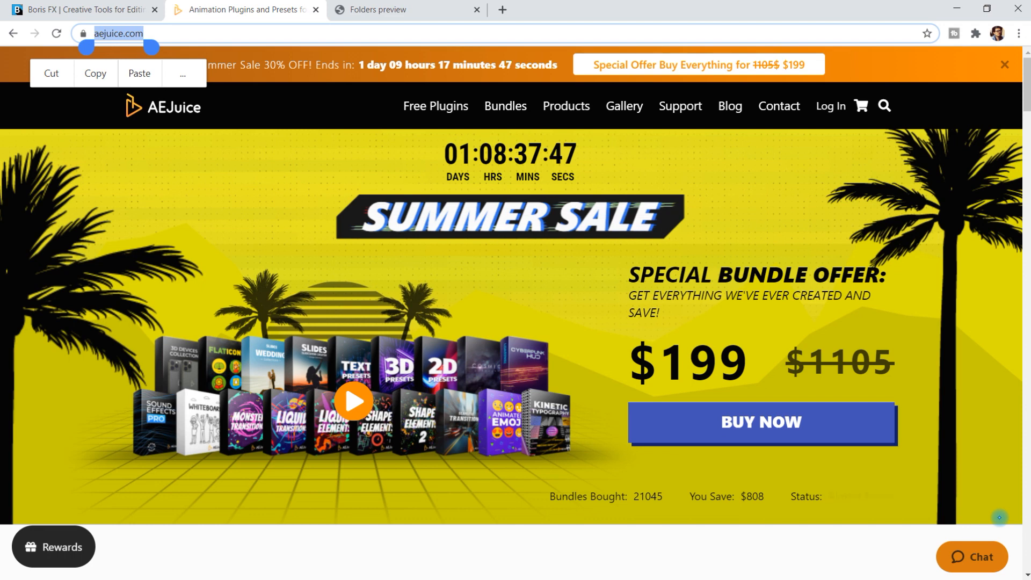
Switch to the browser and look through the best-selling products on the aejuice.com home page
left_click(174, 33)
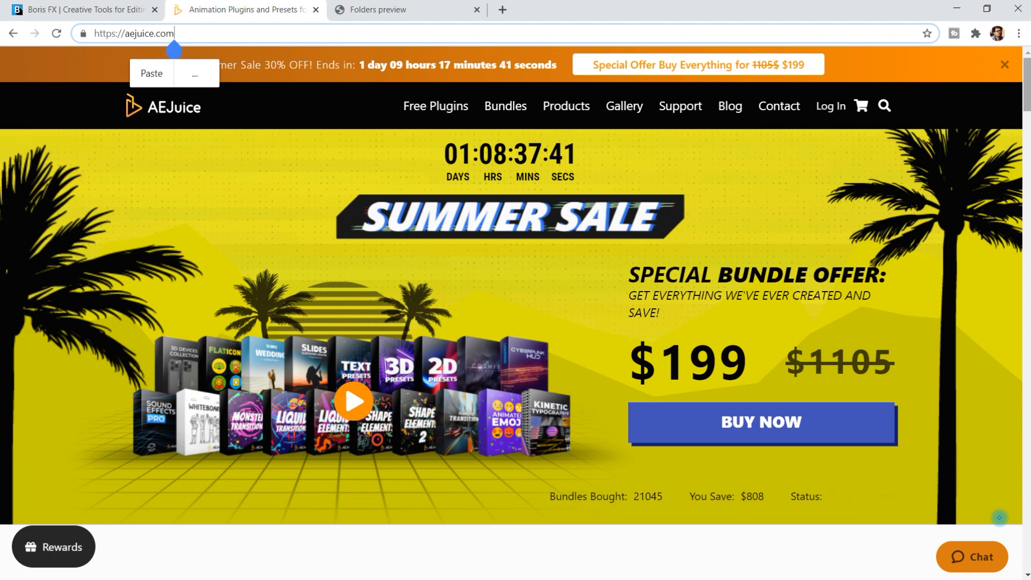
scroll(999, 517, "down", 5)
scroll(515, 354, "down", 4)
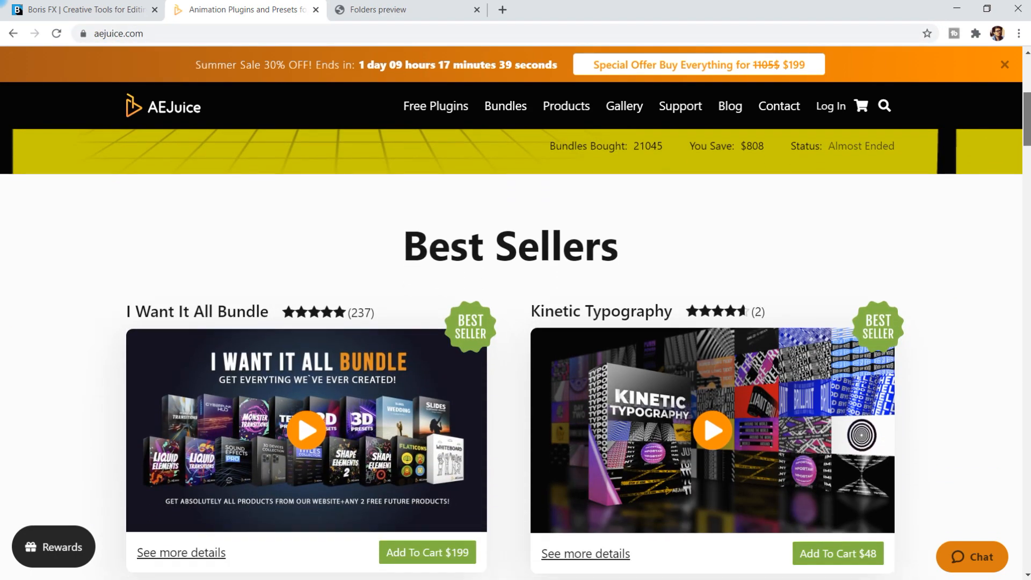
scroll(514, 320, "up", 1)
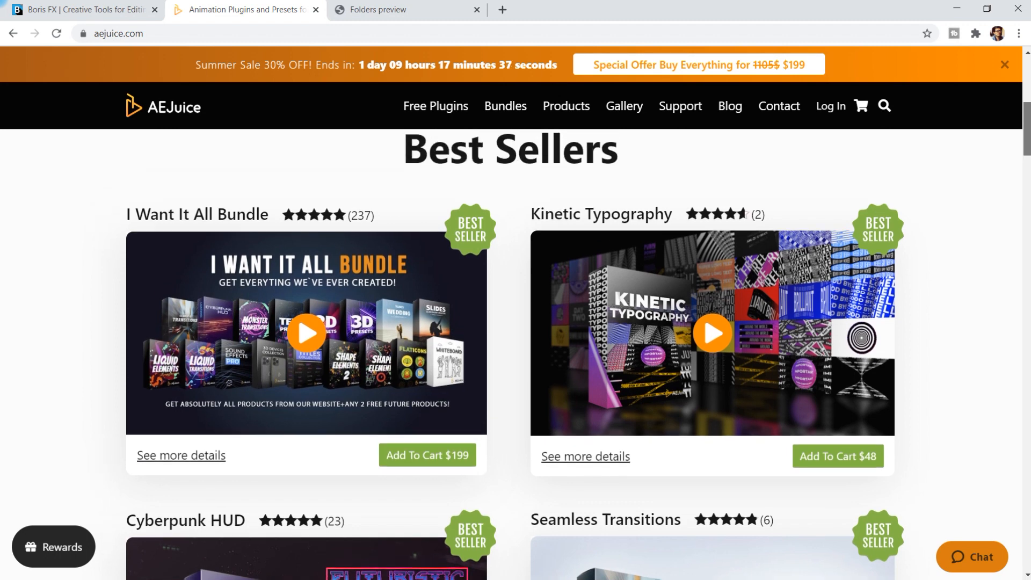
scroll(515, 355, "down", 1)
scroll(515, 354, "up", 1)
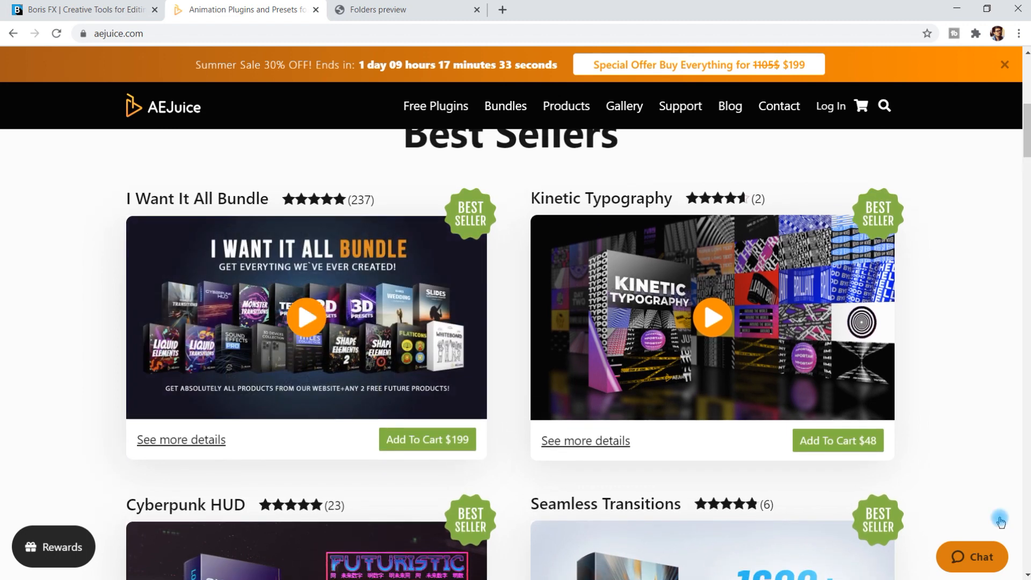
scroll(515, 354, "down", 10)
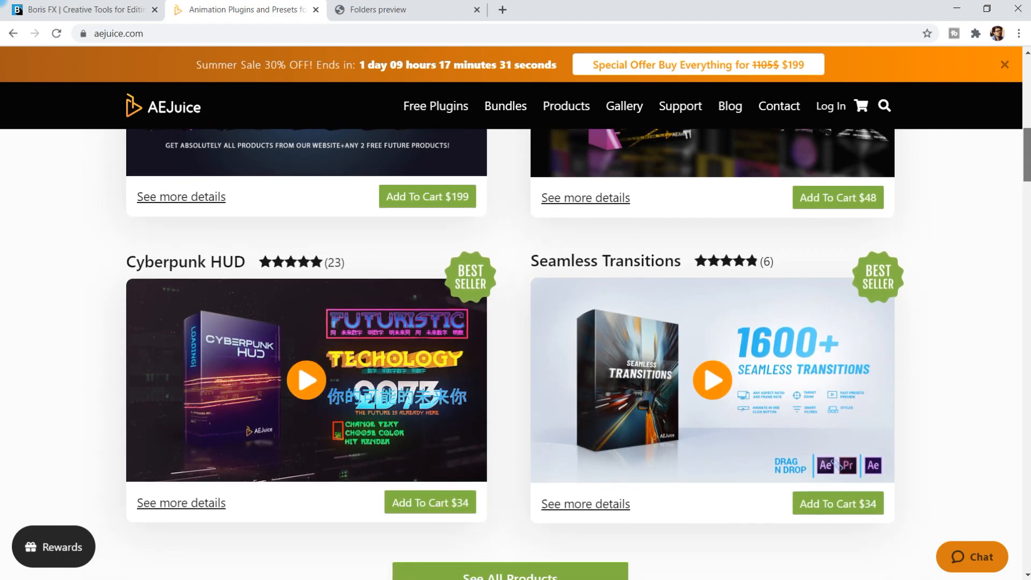
scroll(999, 517, "up", 10)
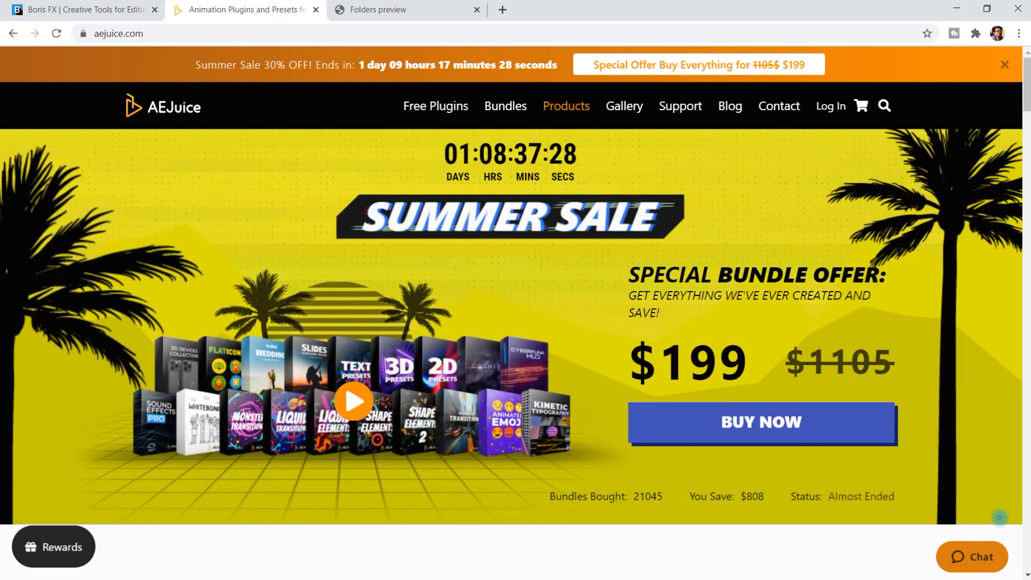
Open AEJuice's featured products and examine the Liquid Elements product page
left_click(999, 517)
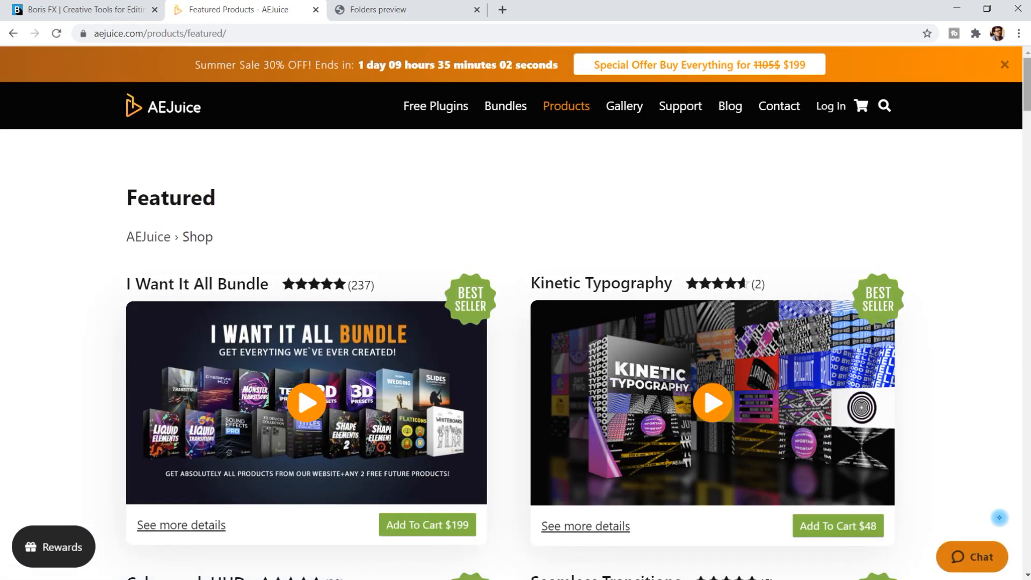
scroll(999, 518, "down", 10)
scroll(1000, 517, "down", 1)
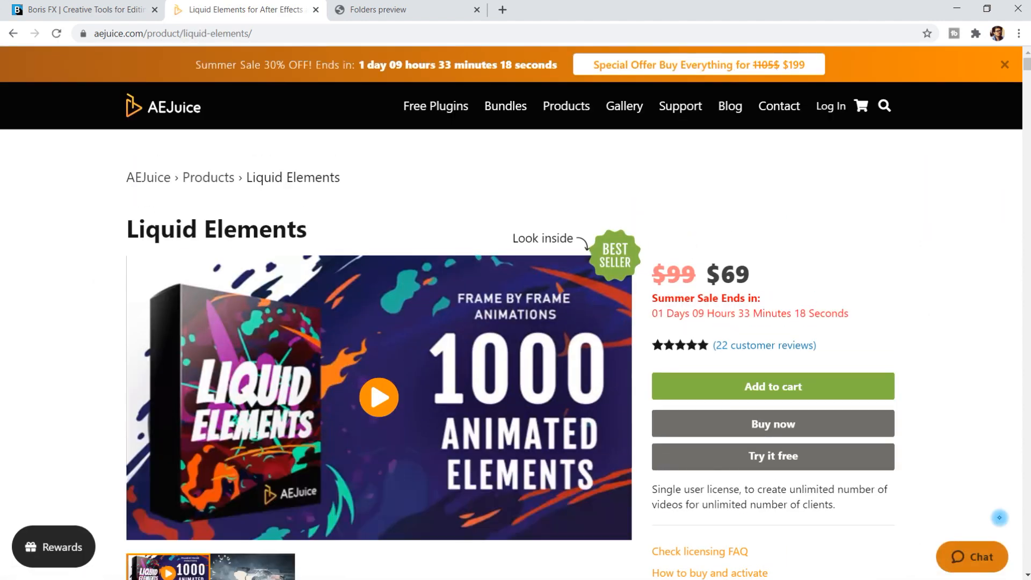
scroll(1000, 518, "down", 15)
scroll(999, 517, "up", 15)
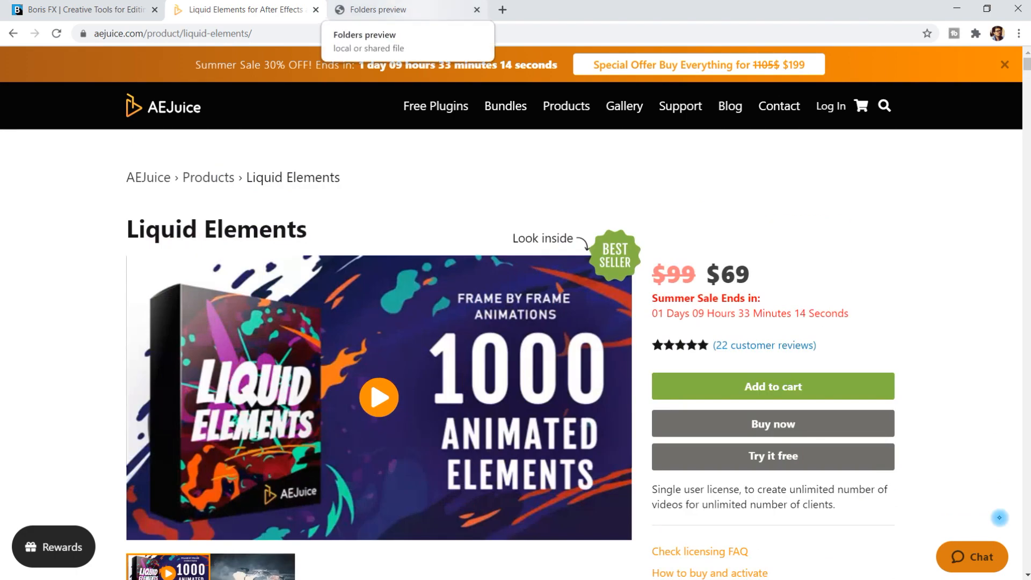
Open the local Liquid Elements folder preview and browse the Explosions, Fire, Geometry Loop and Glass Cracks categories
left_click(398, 9)
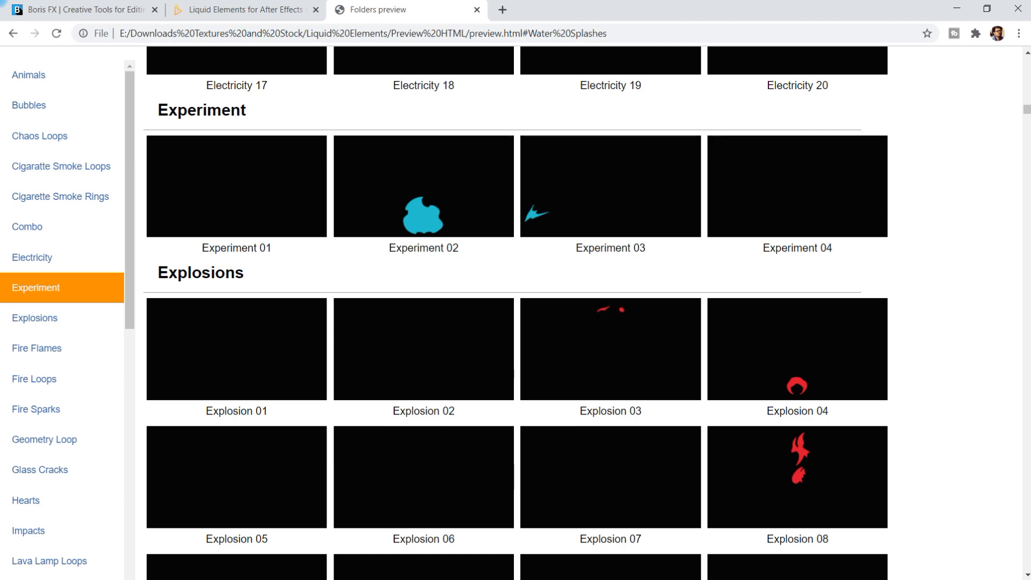
scroll(516, 312, "down", 7)
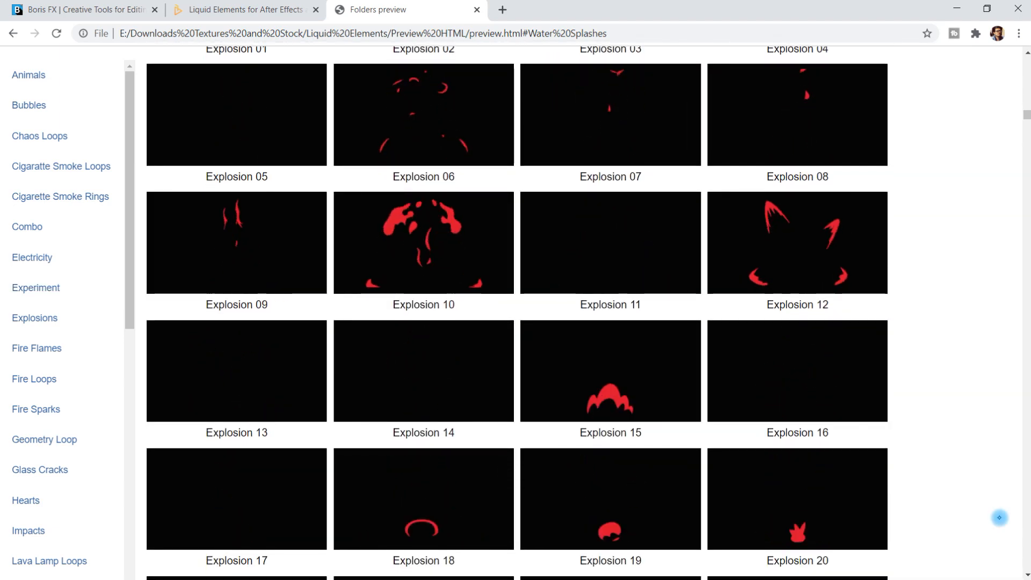
left_click(34, 317)
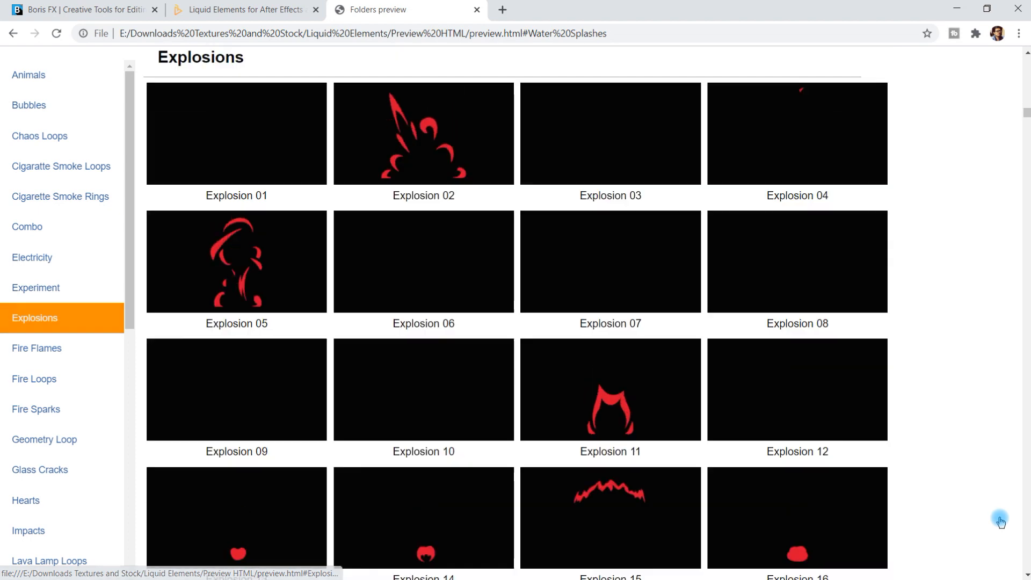
left_click(36, 348)
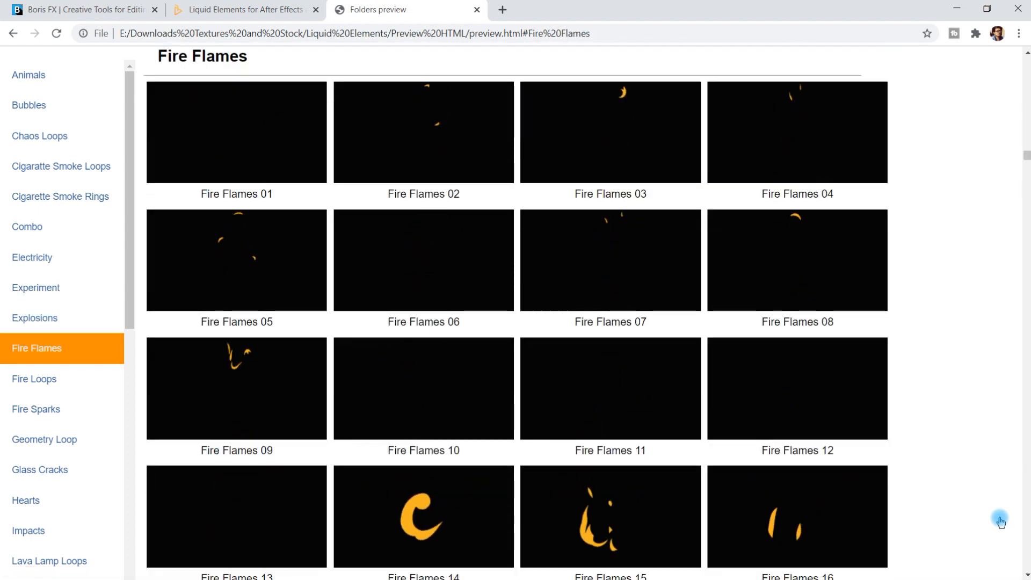
left_click(34, 378)
left_click(36, 409)
left_click(44, 439)
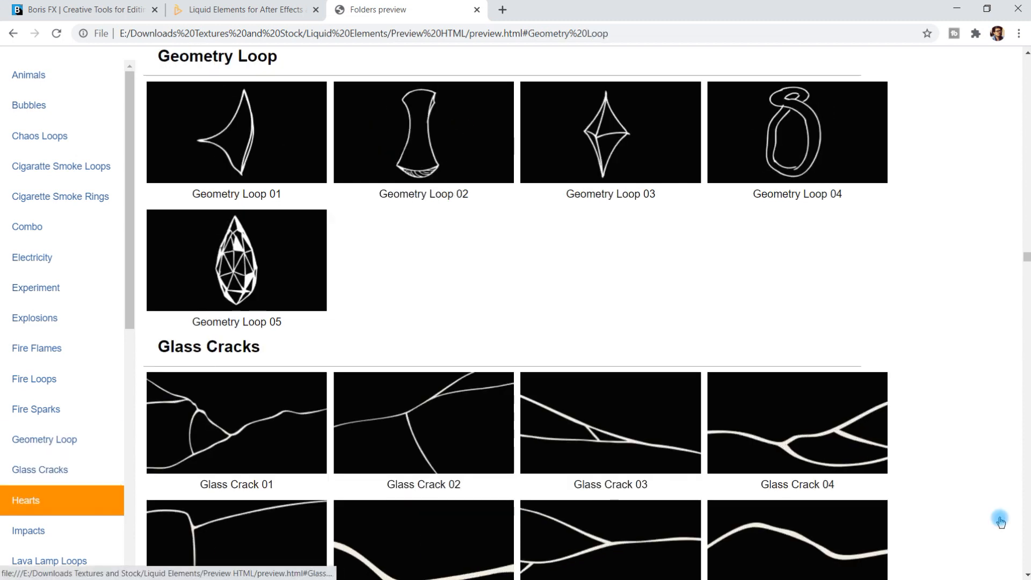
left_click(40, 469)
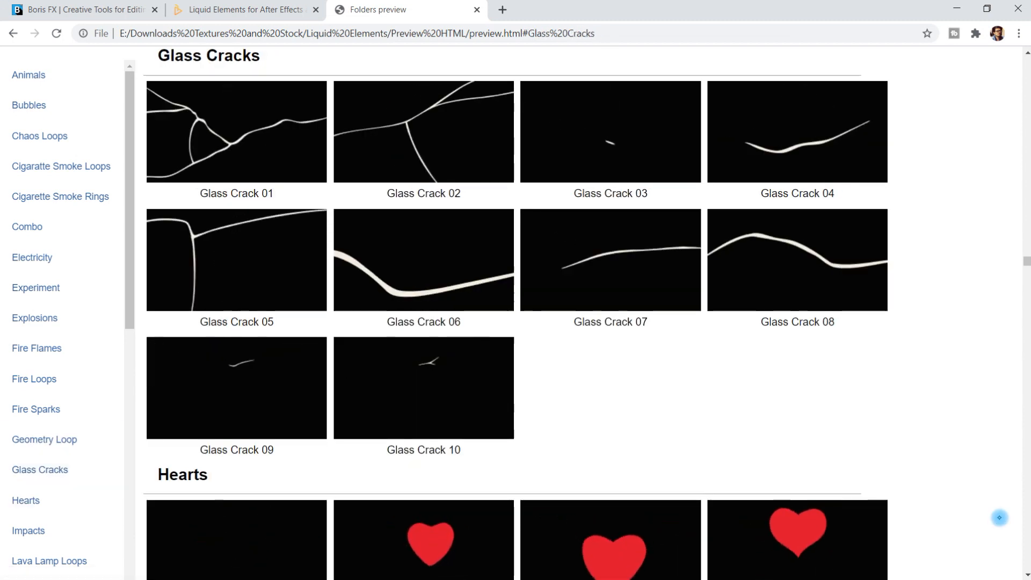
Browse the Impacts, Smoke and Noise animations in the Liquid Elements preview, examining the Noise elements down to Noise 36
left_click_drag(129, 270, 129, 363)
scroll(999, 521, "down", 15)
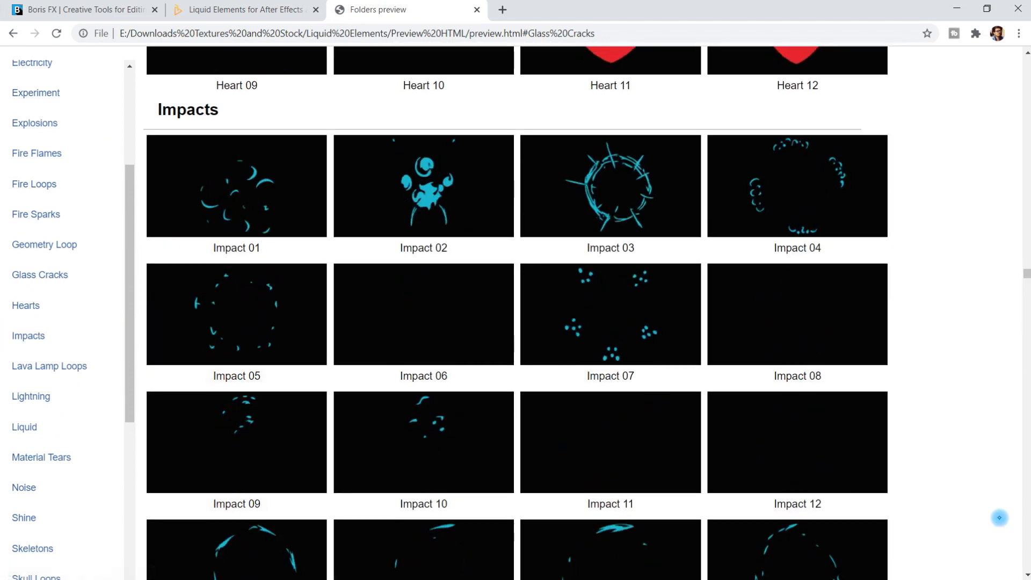
scroll(1000, 520, "down", 20)
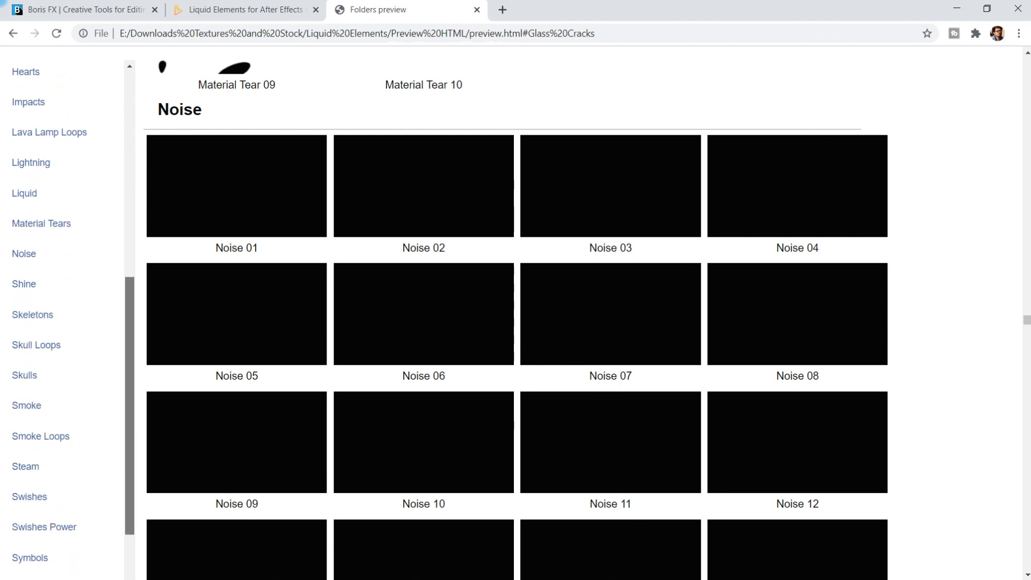
left_click(27, 400)
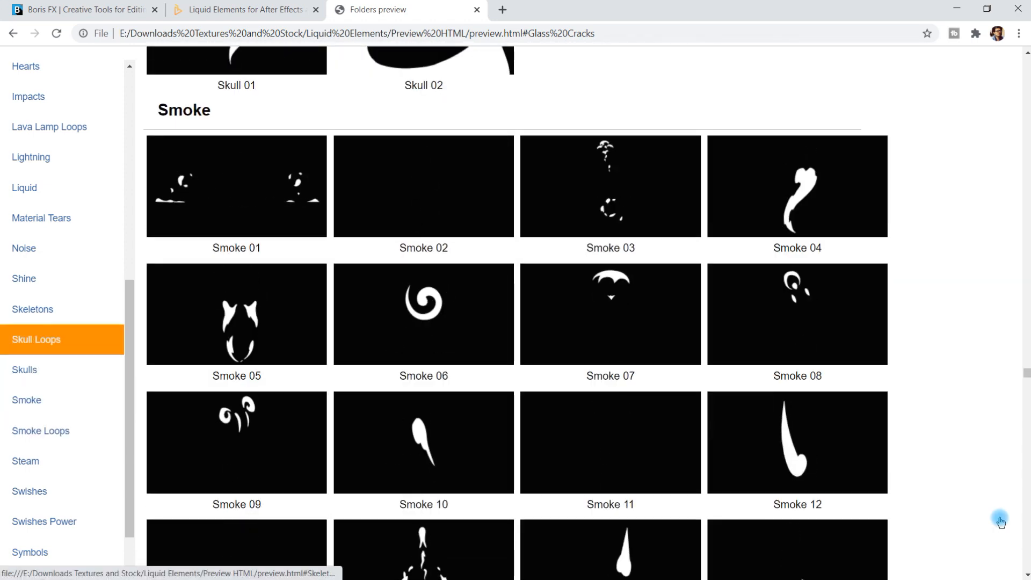
left_click(24, 248)
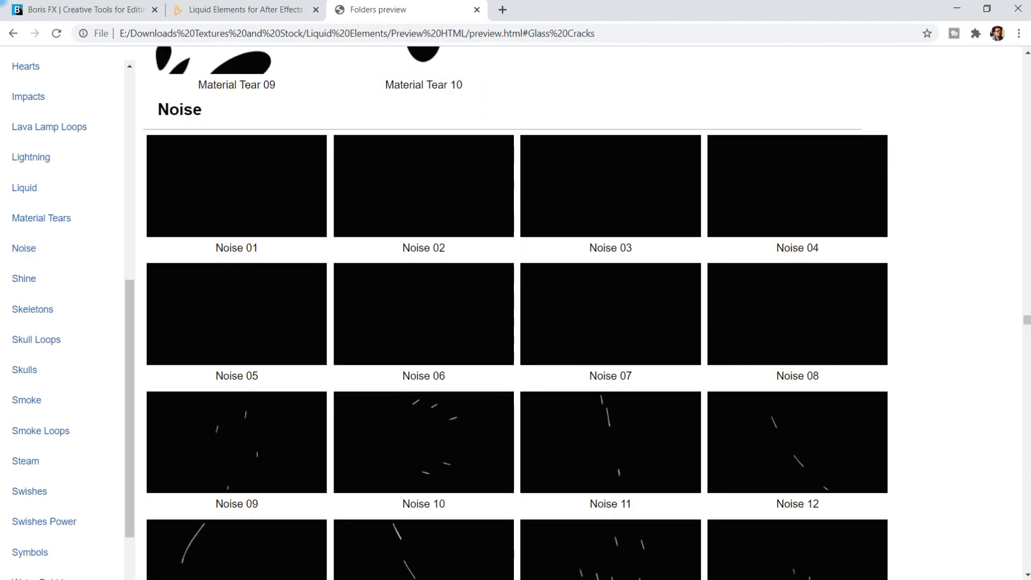
scroll(515, 312, "down", 7)
scroll(515, 311, "down", 4)
scroll(518, 311, "down", 2)
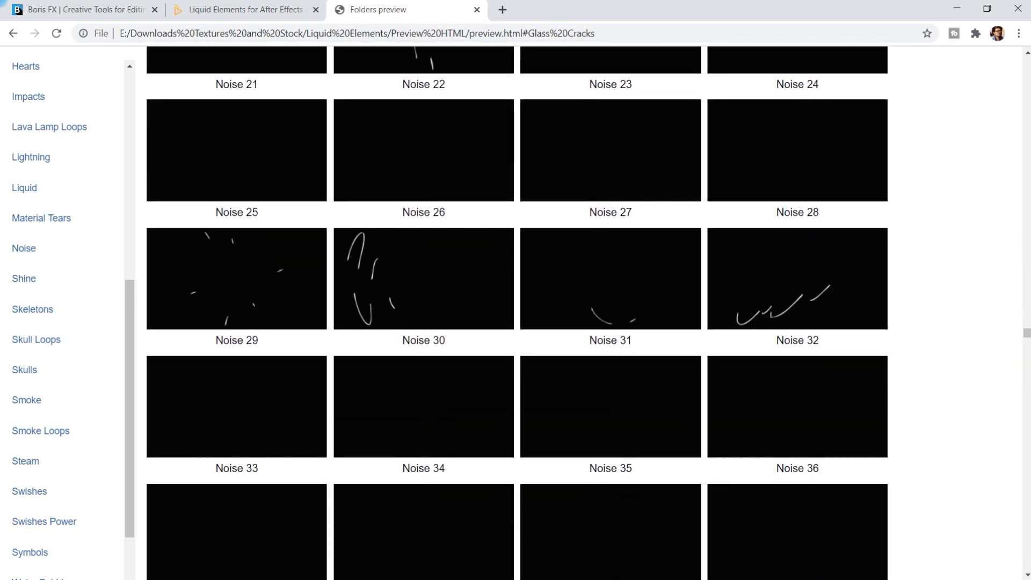
Browse the Swishes animations in the Liquid Elements preview, plus the Steam, Smoke and Skulls categories above them
left_click(30, 491)
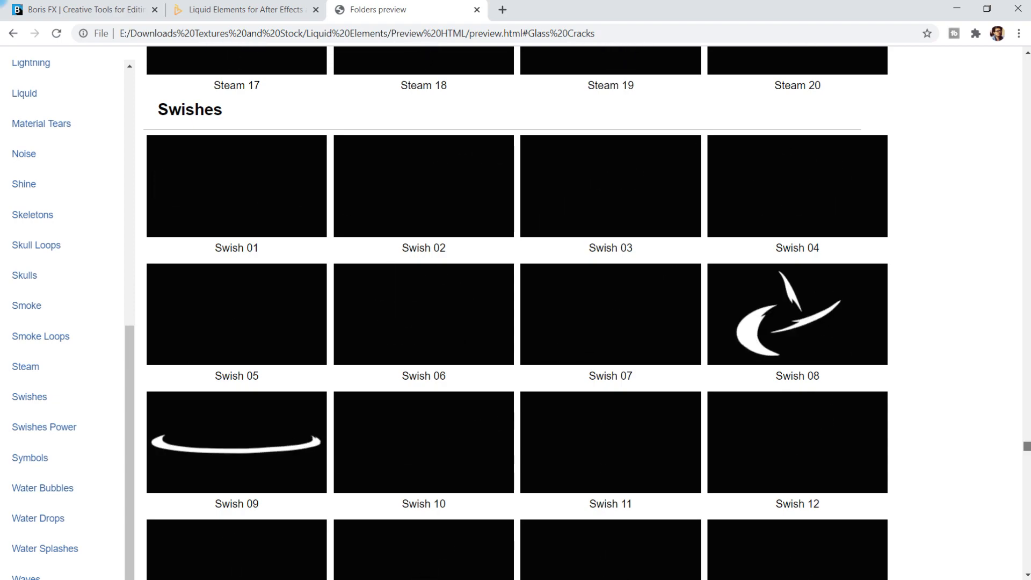
scroll(516, 311, "up", 15)
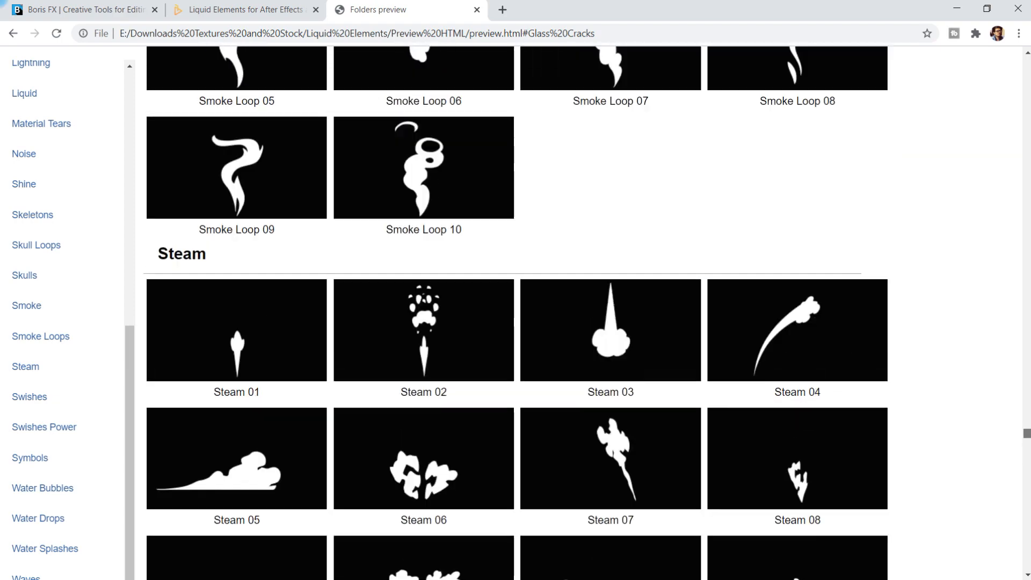
scroll(999, 517, "up", 20)
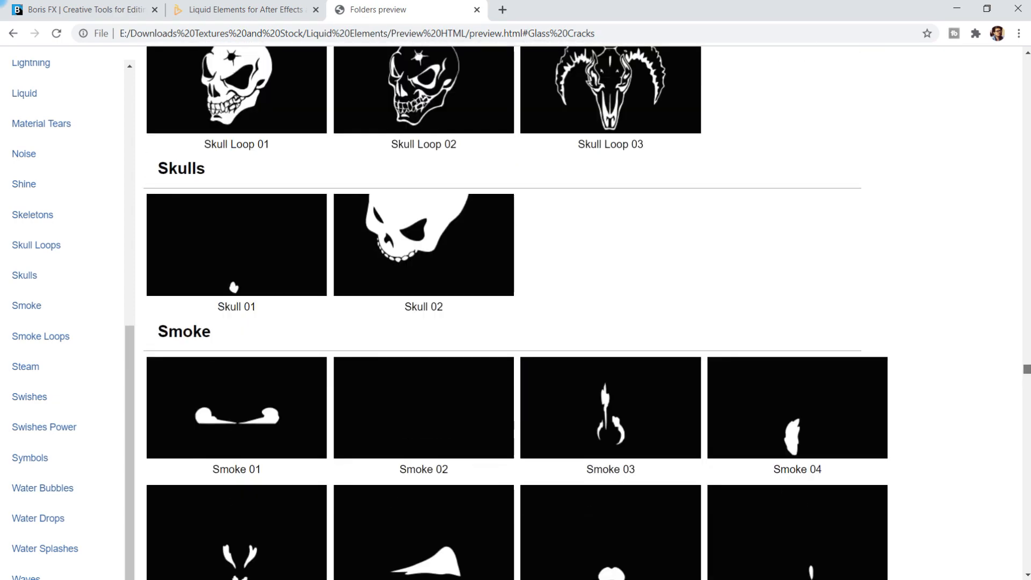
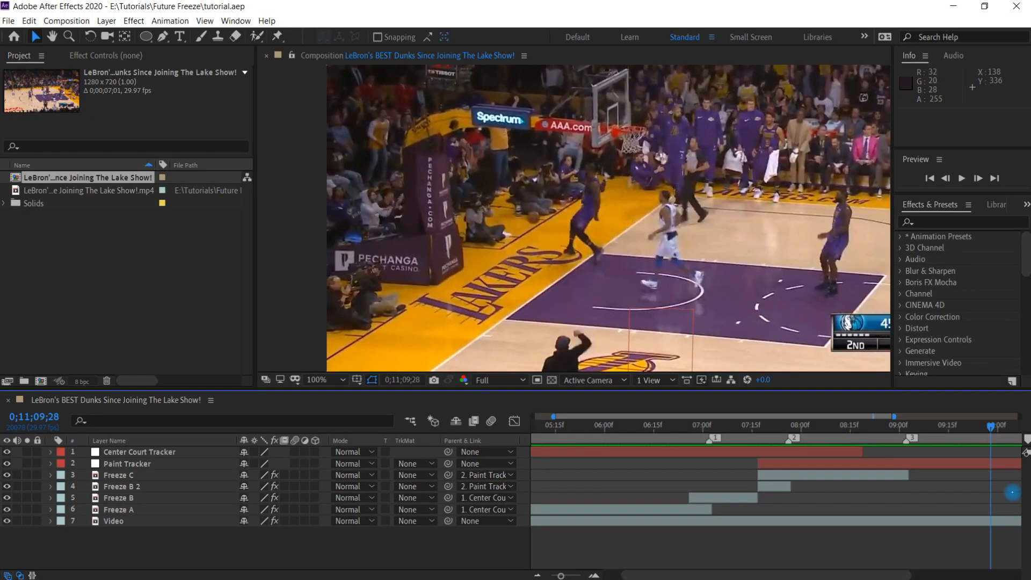
Start a footage import and browse to the Liquid Elements pre-made videos folder inside Downloads Textures and Stock on the E: drive
key("ctrl+i")
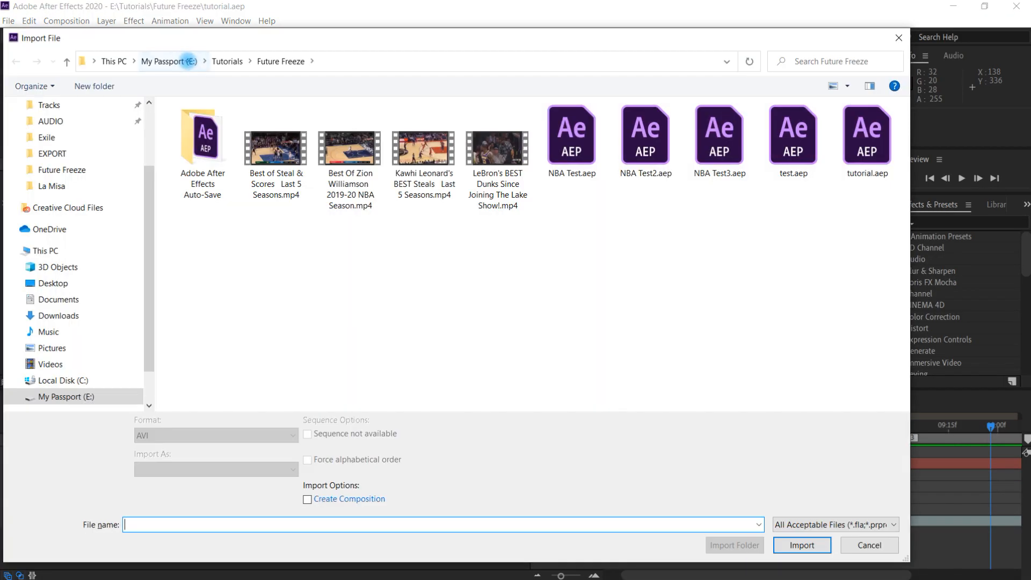
left_click(166, 62)
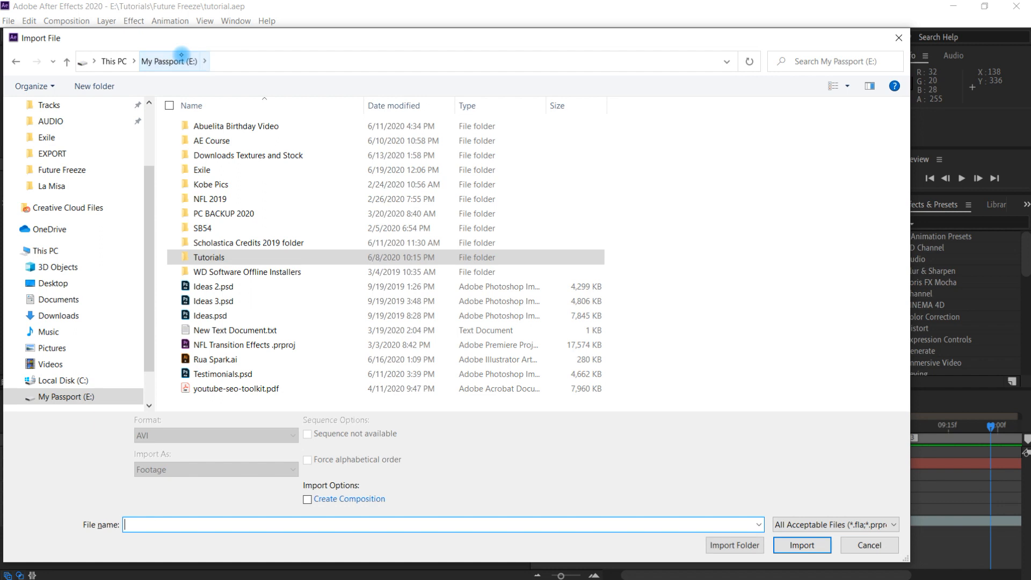
left_click(275, 155)
double_click(275, 155)
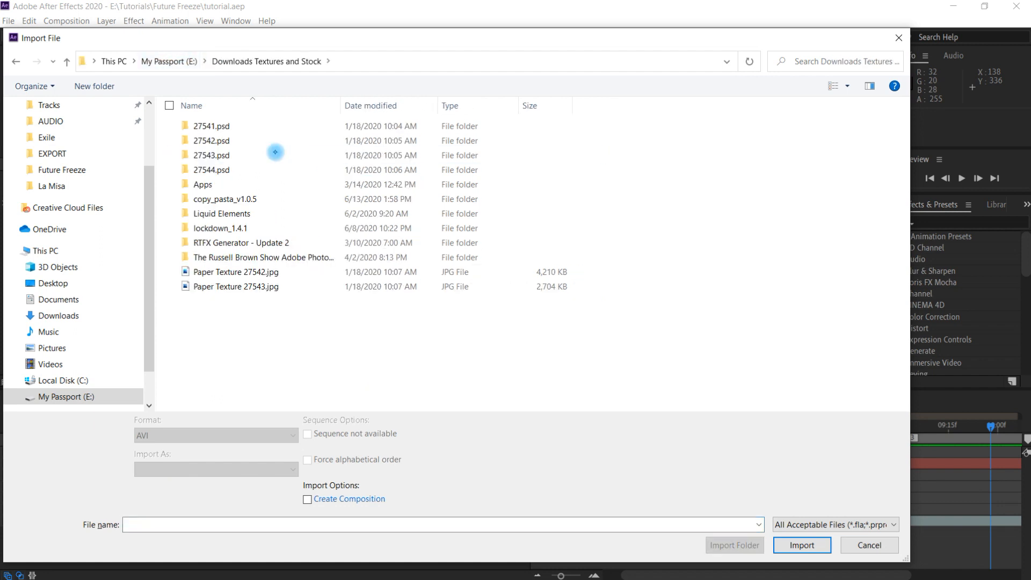
left_click(240, 213)
double_click(240, 212)
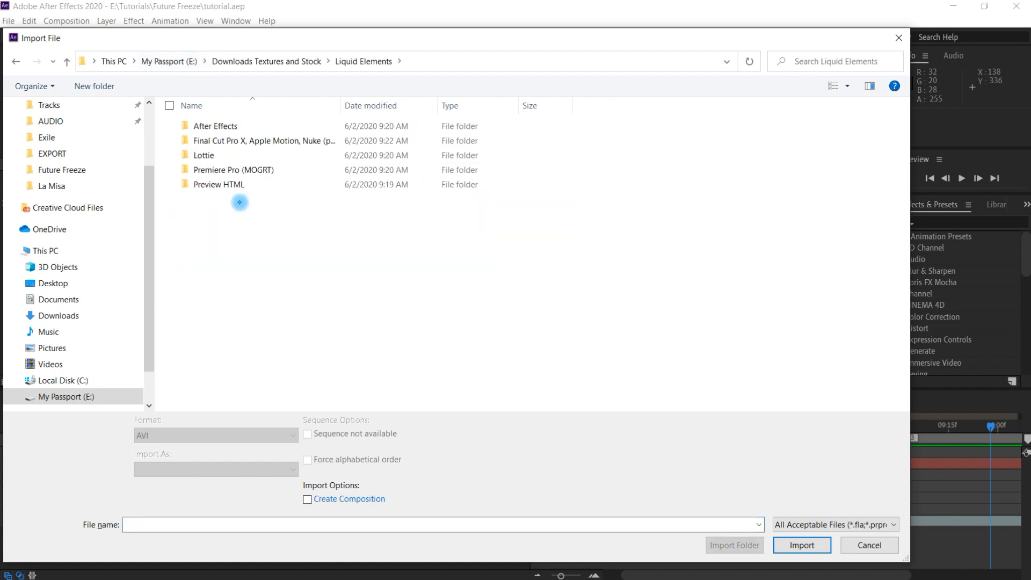
left_click(262, 140)
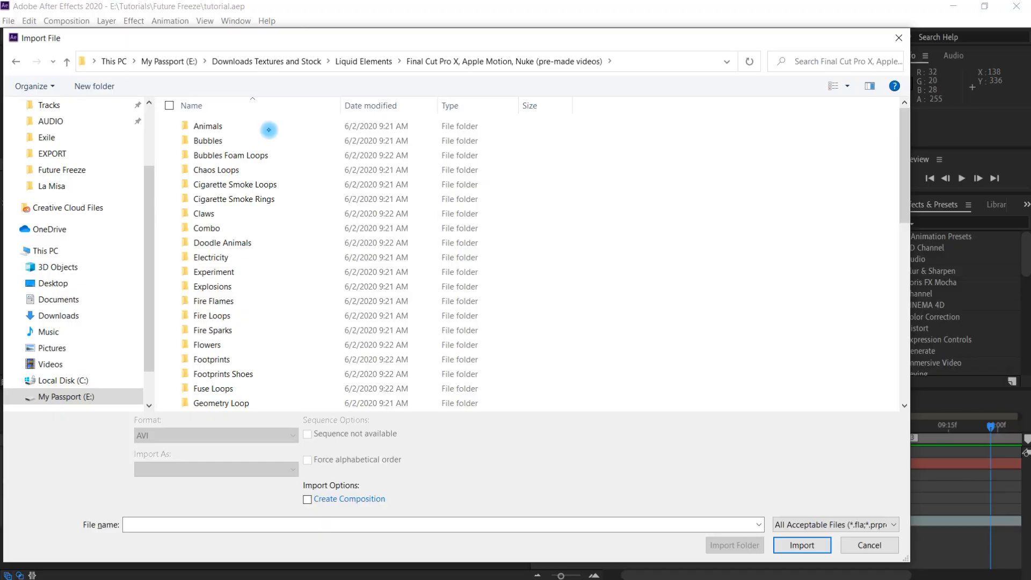
Import Explosion 59.mov and Explosion 73.mov together from the Explosions folder
double_click(215, 288)
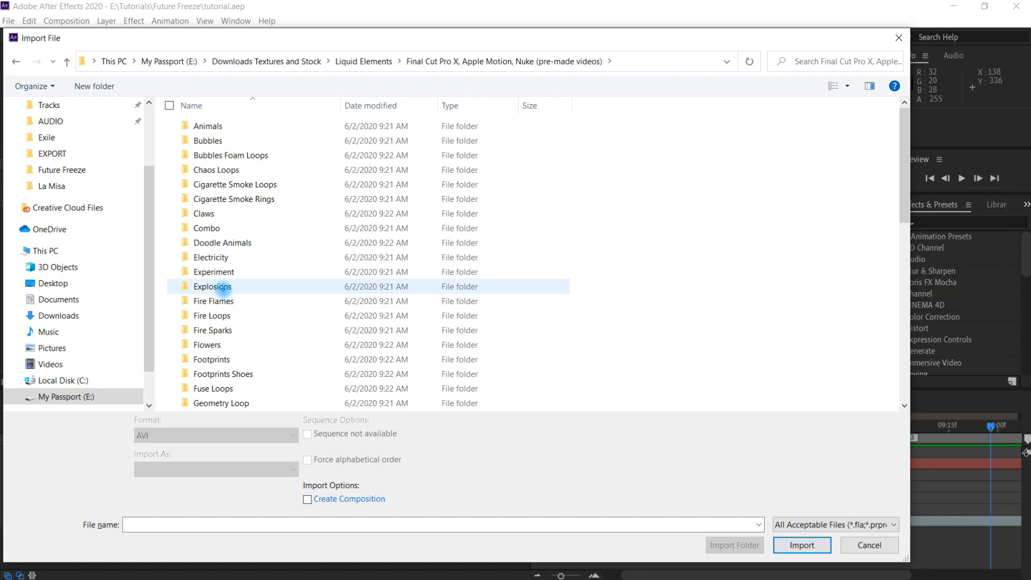
left_click_drag(899, 221, 902, 329)
left_click(800, 250)
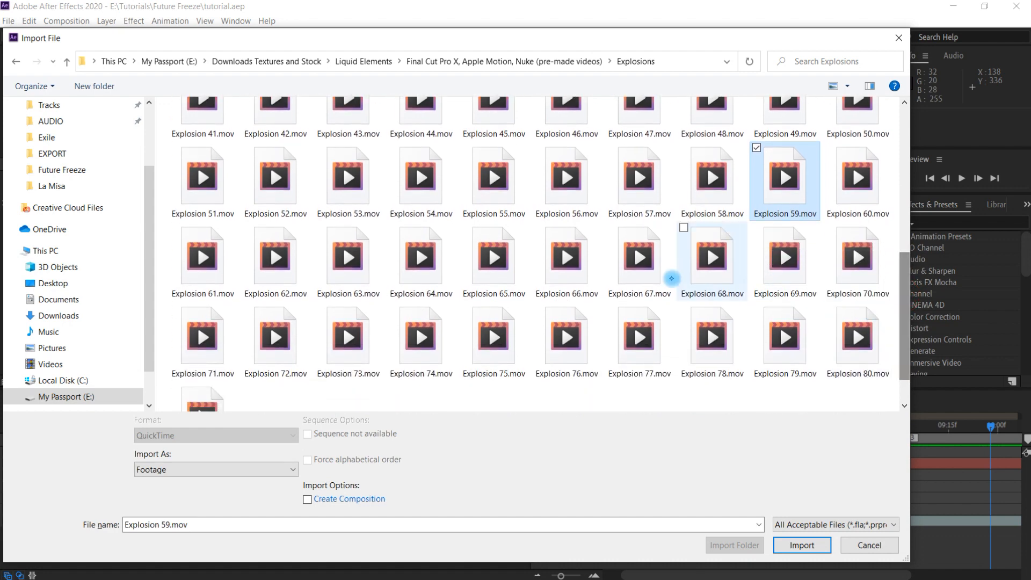
left_click(351, 347)
left_click(783, 182, "ctrl")
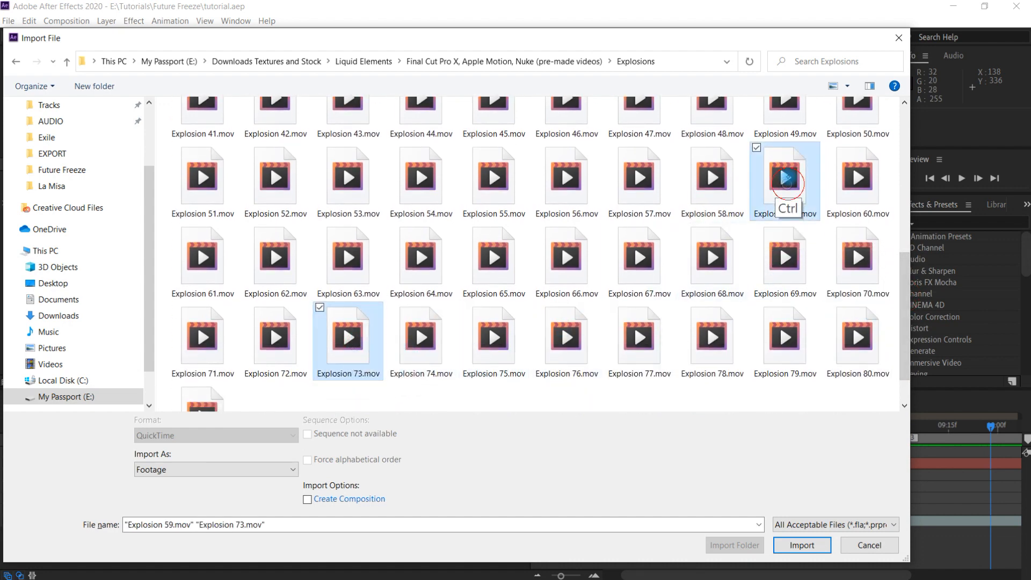
left_click(810, 538)
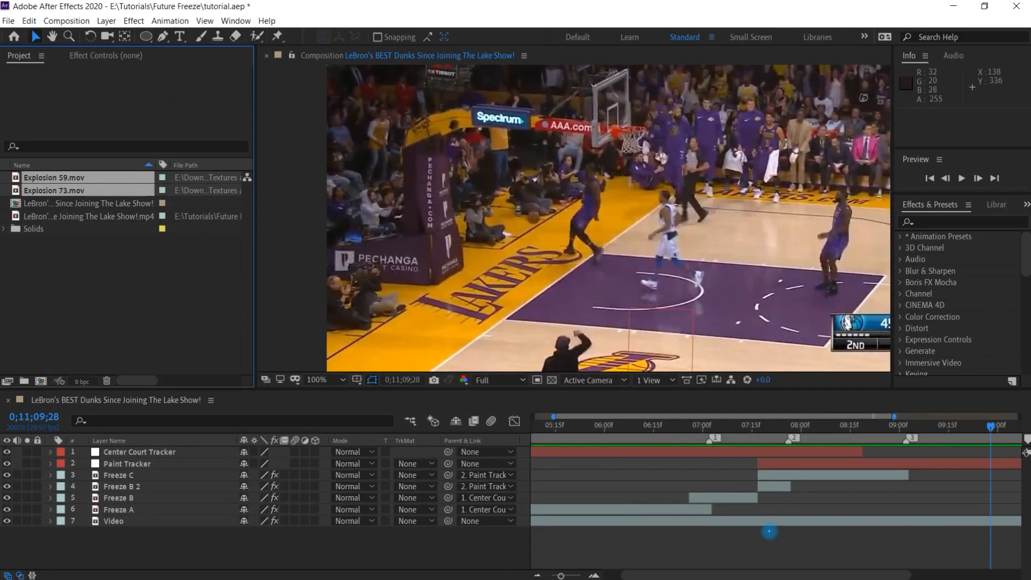
Play the imported Explosion 59.mov and Explosion 73.mov clips in the footage viewer to examine their animations
double_click(83, 177)
key("space")
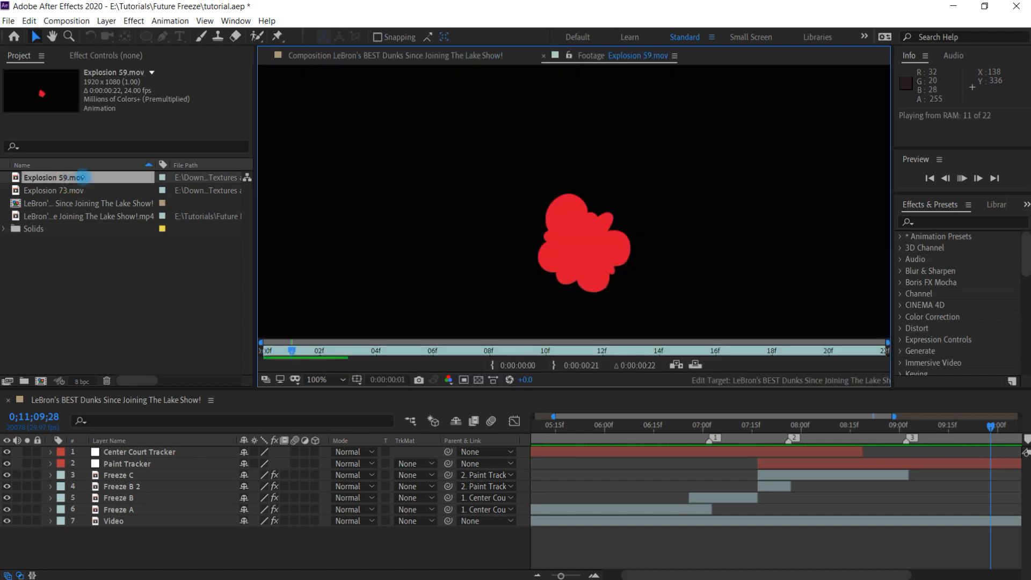
key("space")
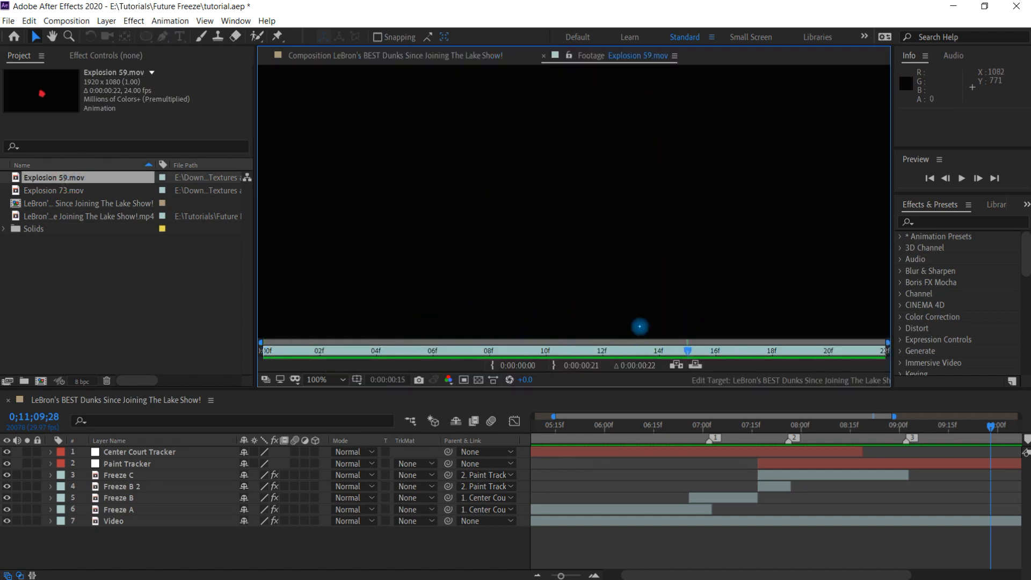
key("comma")
key("space")
key("space")
double_click(78, 191)
left_click_drag(329, 347, 260, 342)
key("space")
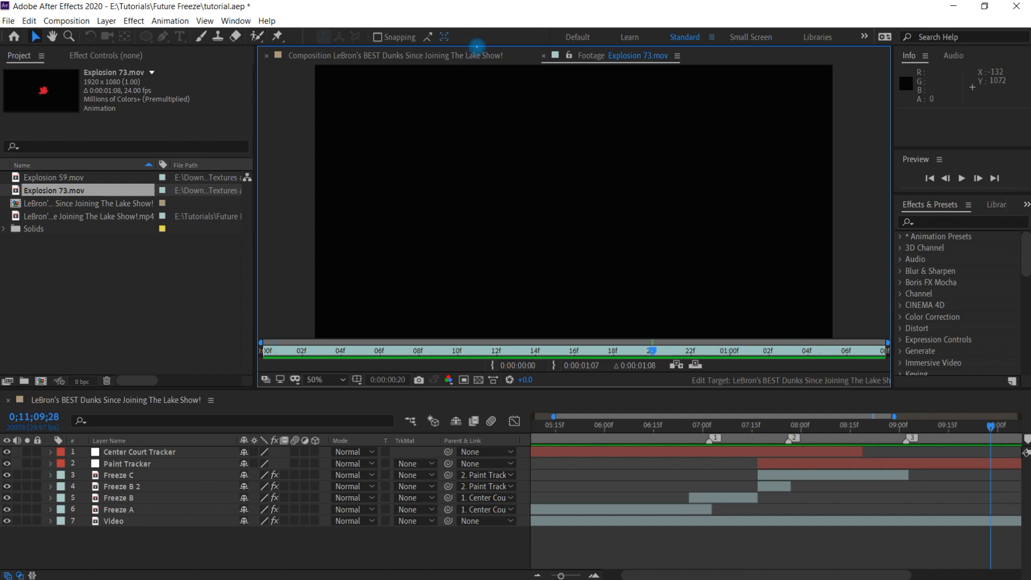
Return to the main composition and add Explosion 59.mov as a layer directly beneath Paint Tracker
left_click(490, 54)
left_click_drag(552, 417, 669, 417)
left_click(78, 182)
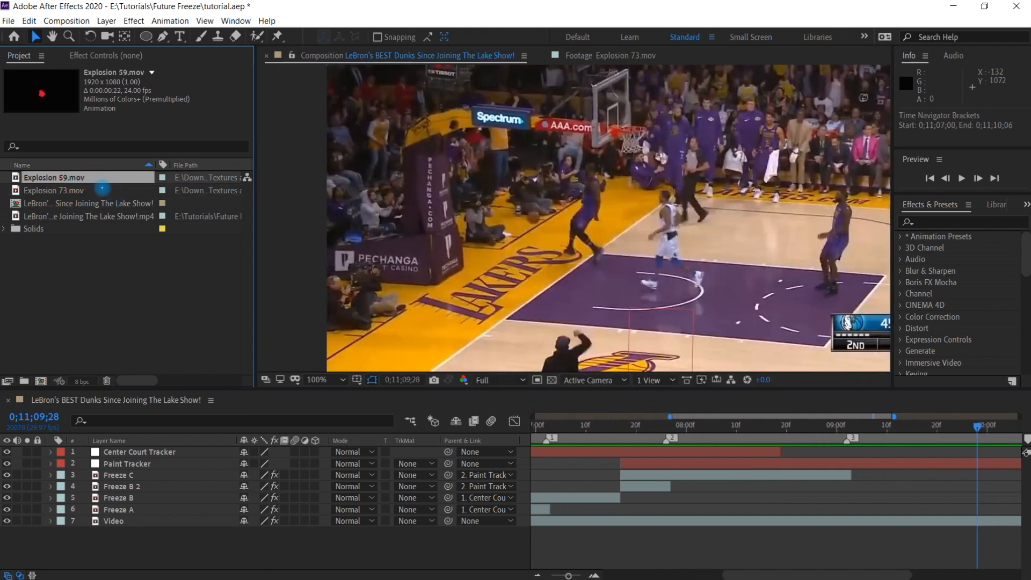
left_click_drag(88, 177, 222, 480)
key("ctrl+]")
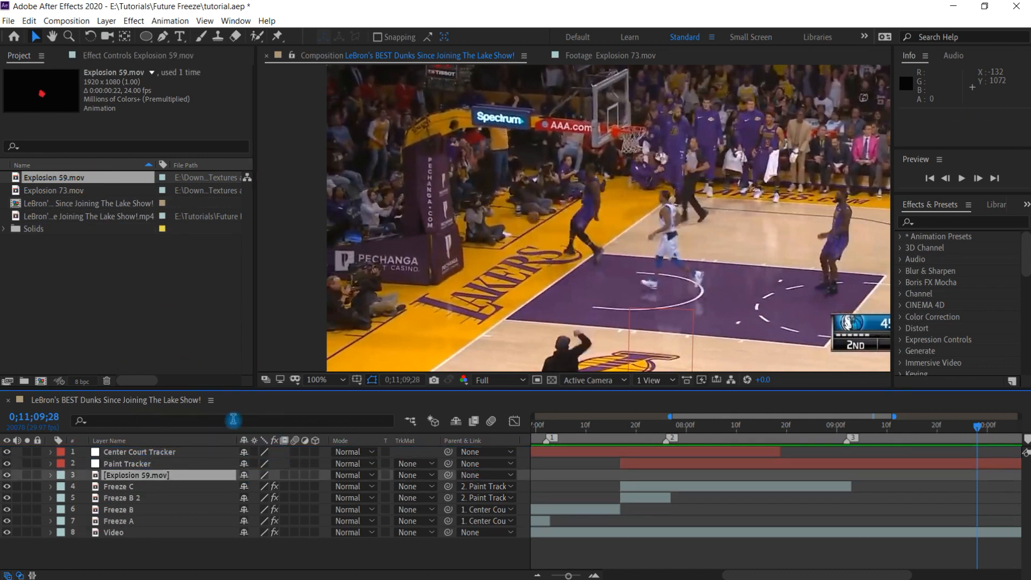
Move the Explosion 59.mov layer in time so that it starts at 0;11;09;07, just after marker 3
left_click_drag(665, 415, 549, 416)
left_click_drag(562, 475, 942, 480)
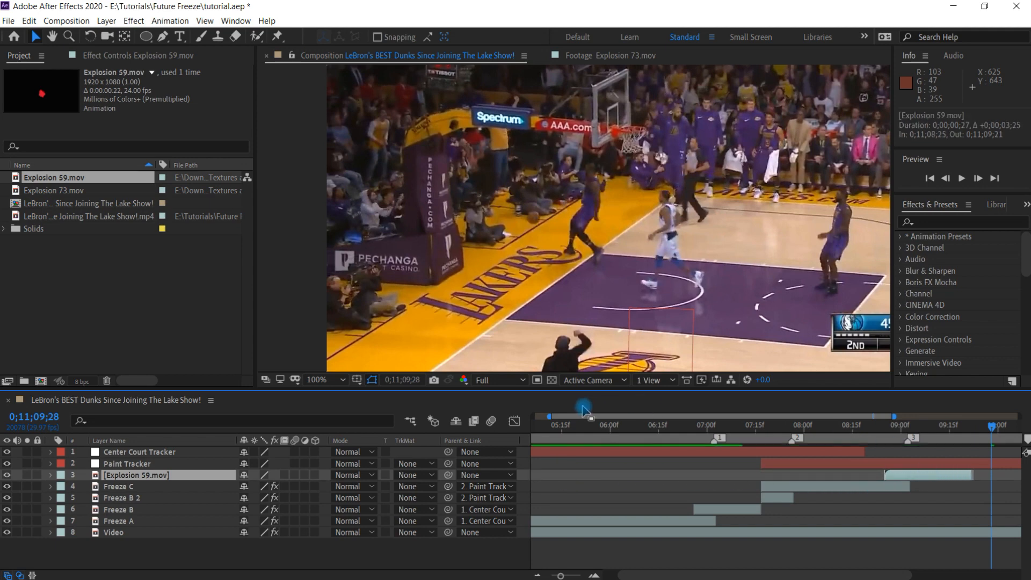
left_click_drag(549, 416, 623, 416)
left_click_drag(845, 427, 897, 428)
left_click_drag(881, 477, 923, 475)
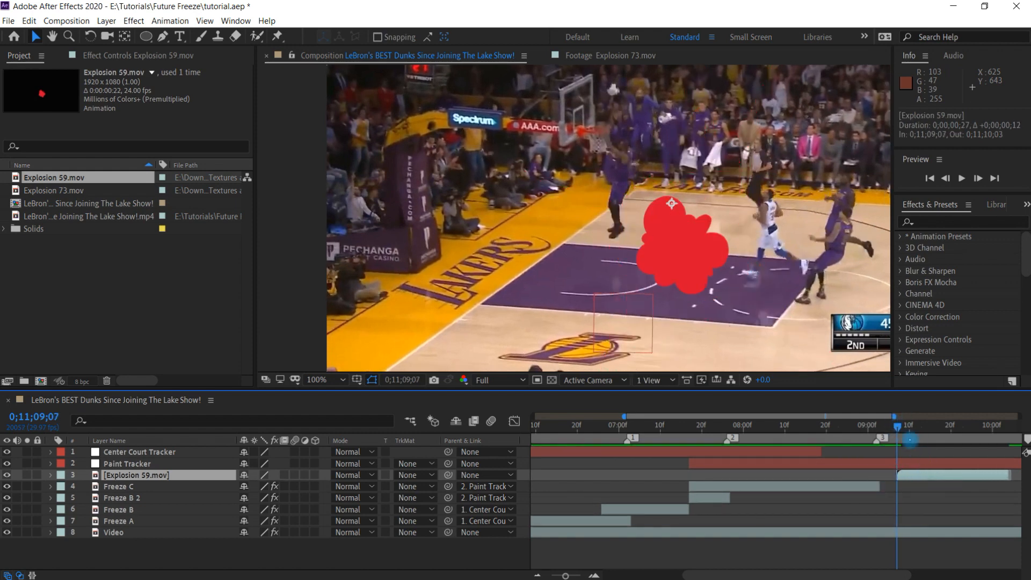
Center the explosion's anchor point on the burst and move the layer over the dunking player at about 501, 219
key("y")
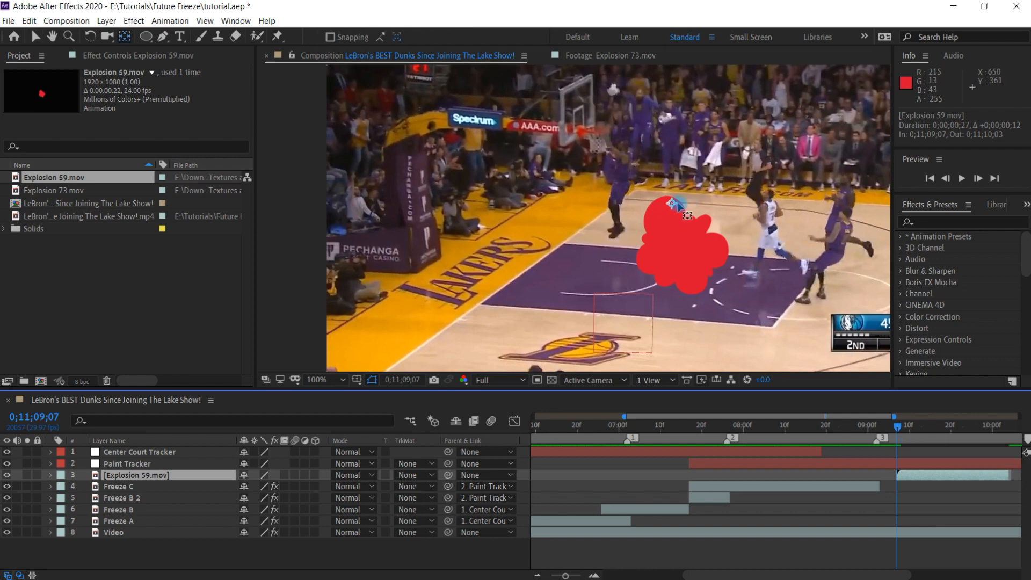
left_click_drag(672, 205, 677, 243)
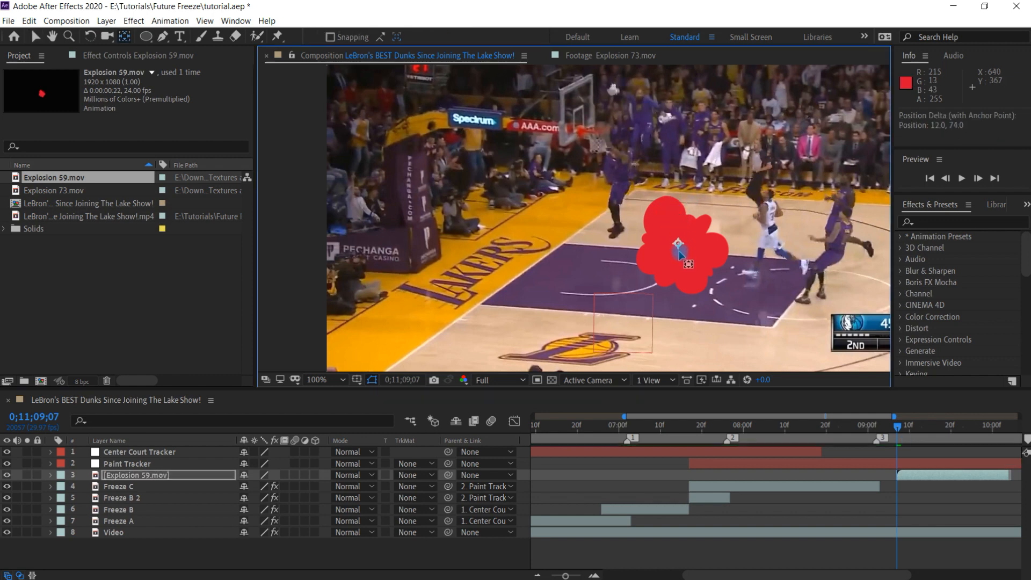
key("v")
left_click_drag(700, 282, 620, 160)
Set the Explosion 59.mov layer's scale to 70%
key("s")
left_click_drag(260, 485, 270, 481)
left_click(261, 485)
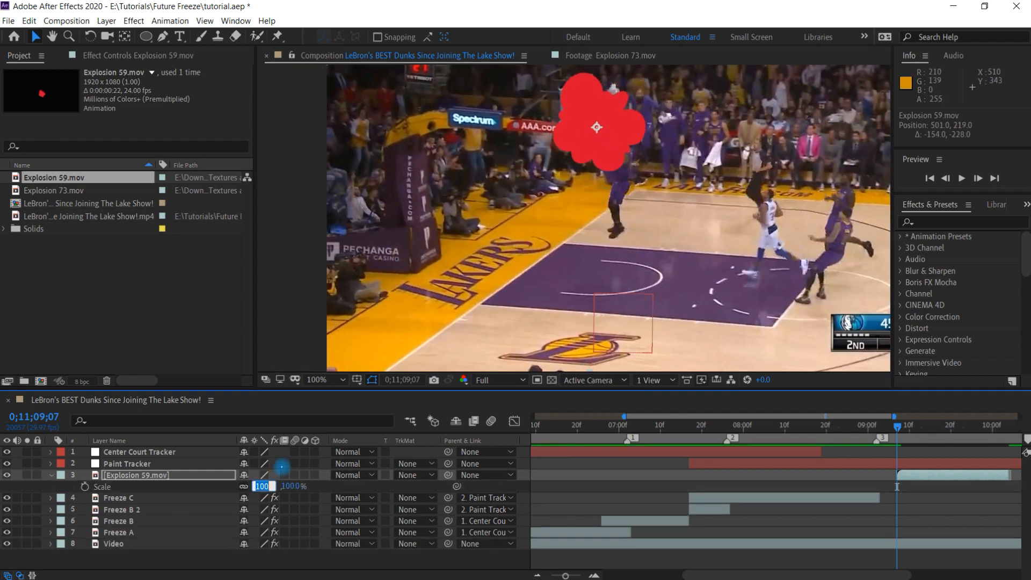
key("Return")
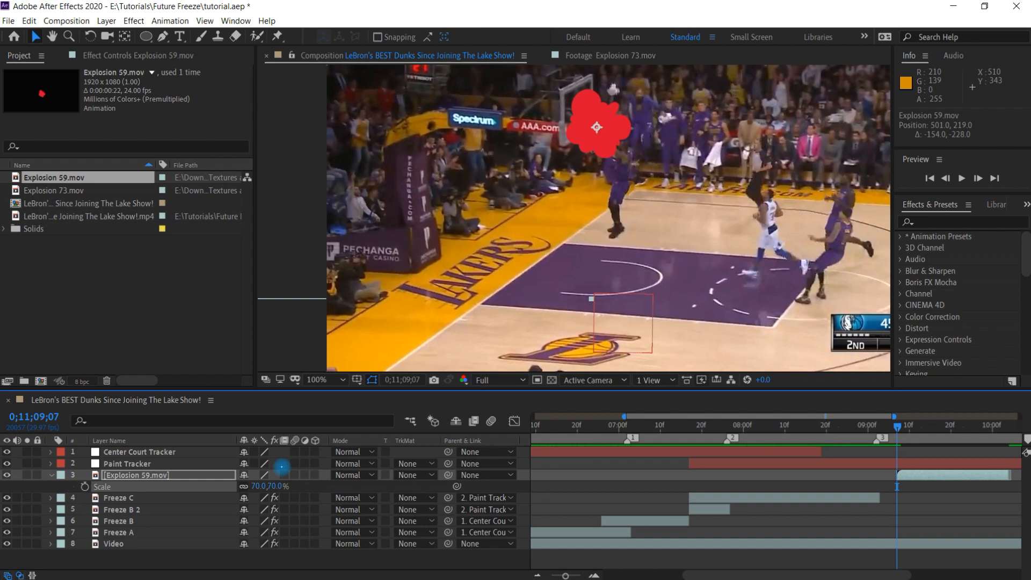
Parent the Explosion 59.mov layer to the Paint Tracker null
left_click(182, 475)
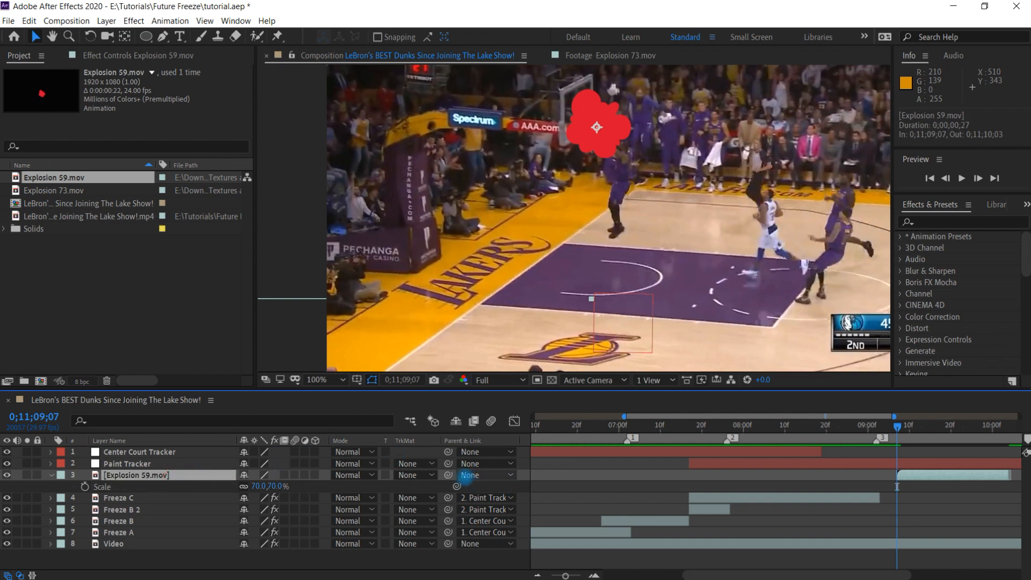
left_click(477, 474)
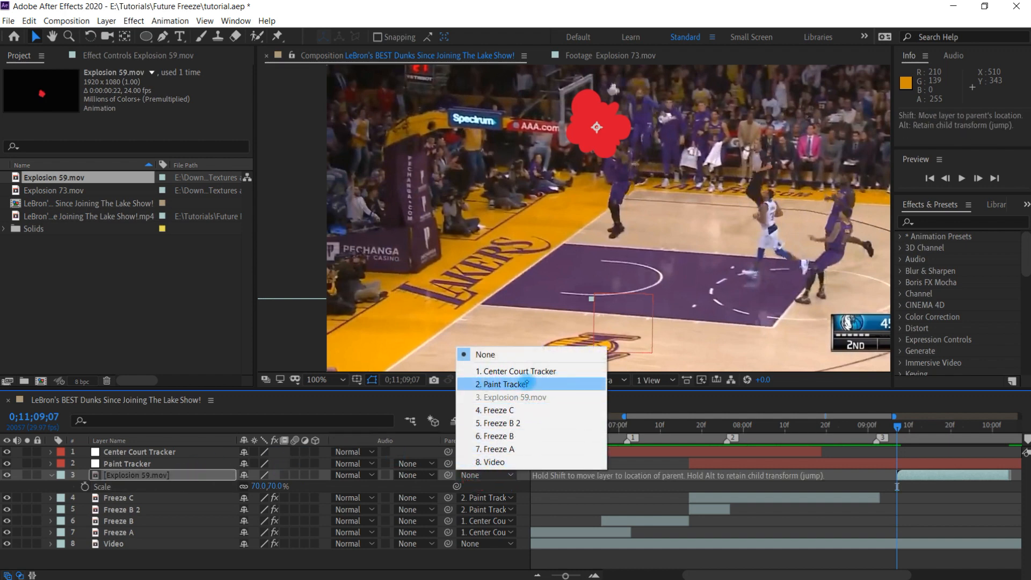
left_click(527, 384)
Apply a Fill effect to the Explosion 59.mov layer and set its color to white
left_click_drag(855, 415, 896, 416)
left_click(151, 55)
left_click(135, 21)
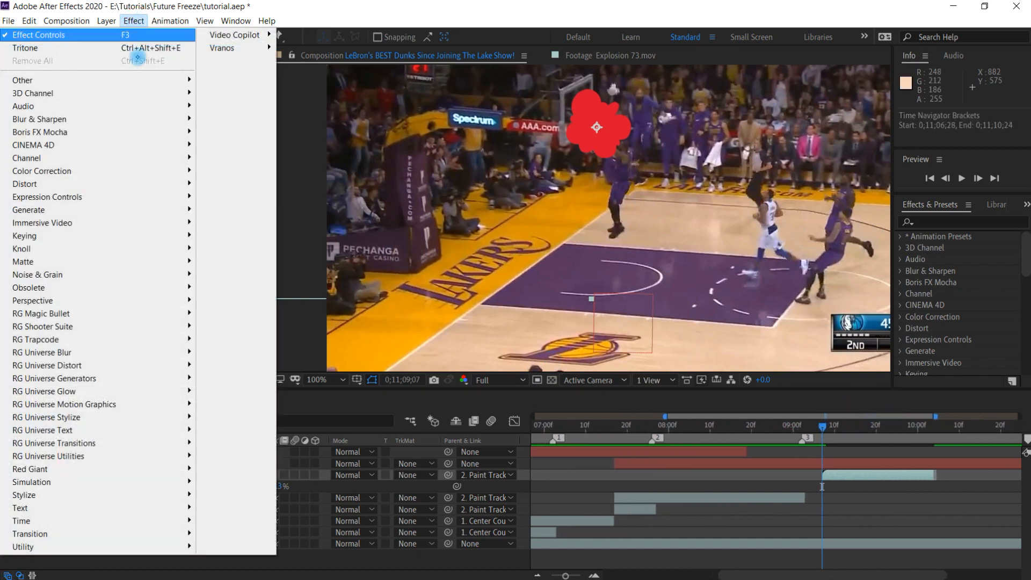
mouse_move(138, 209)
left_click(236, 404)
left_click(144, 118)
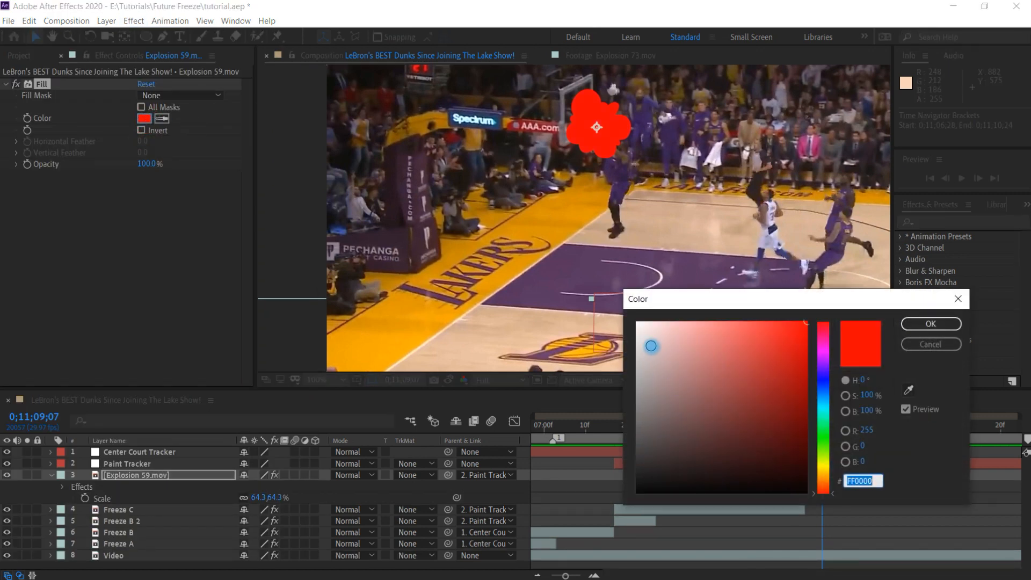
left_click(642, 337)
left_click(931, 324)
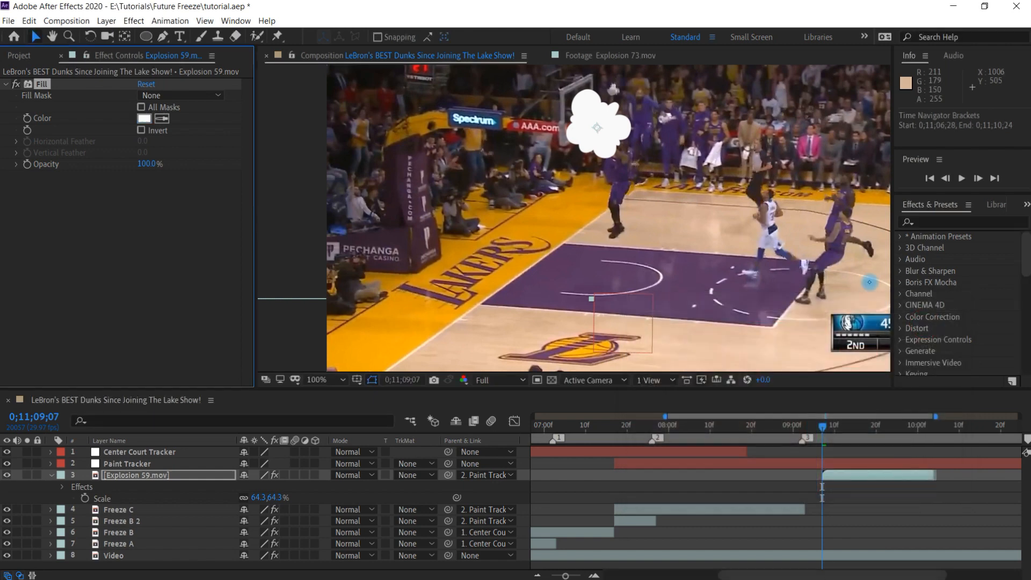
Add a Glow effect to the explosion with a Glow Radius of 75 and a Glow Intensity of 2
left_click(134, 21)
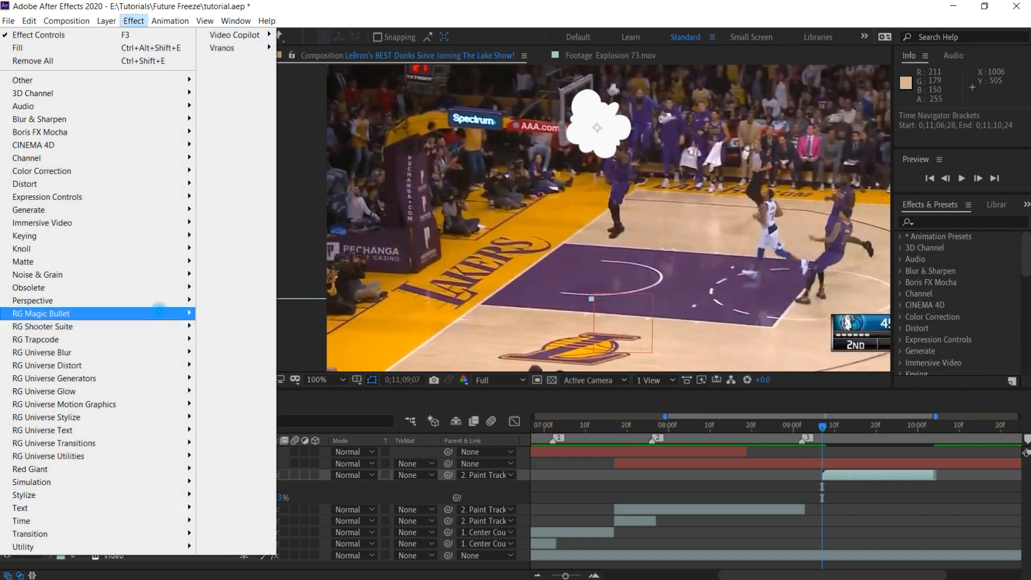
mouse_move(127, 493)
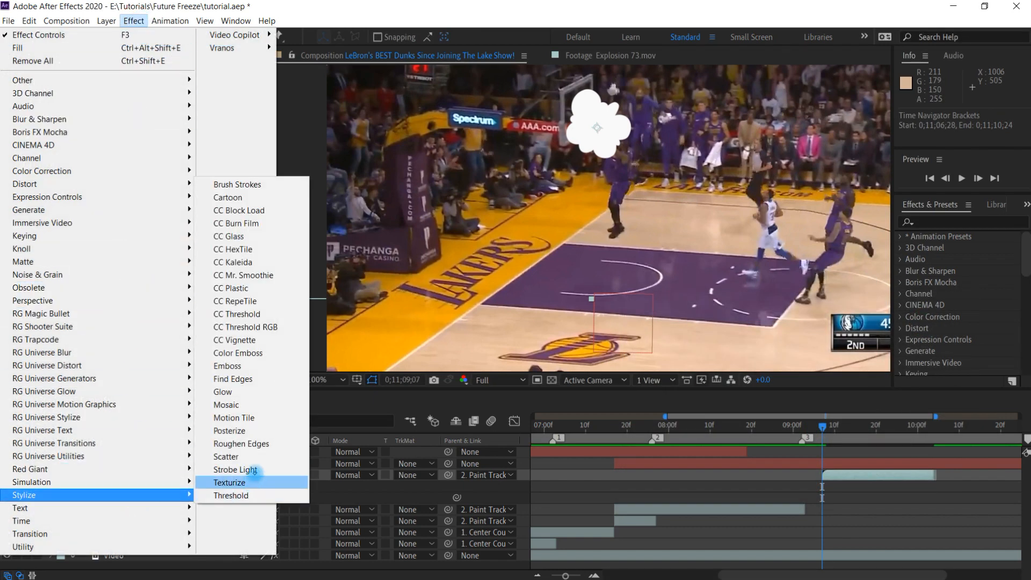
left_click(241, 391)
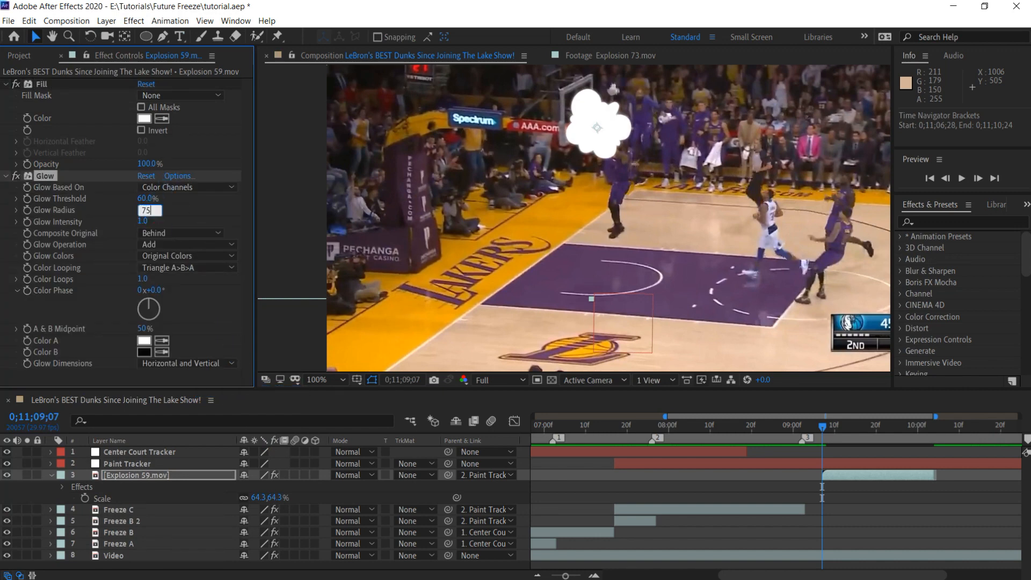
key("Tab")
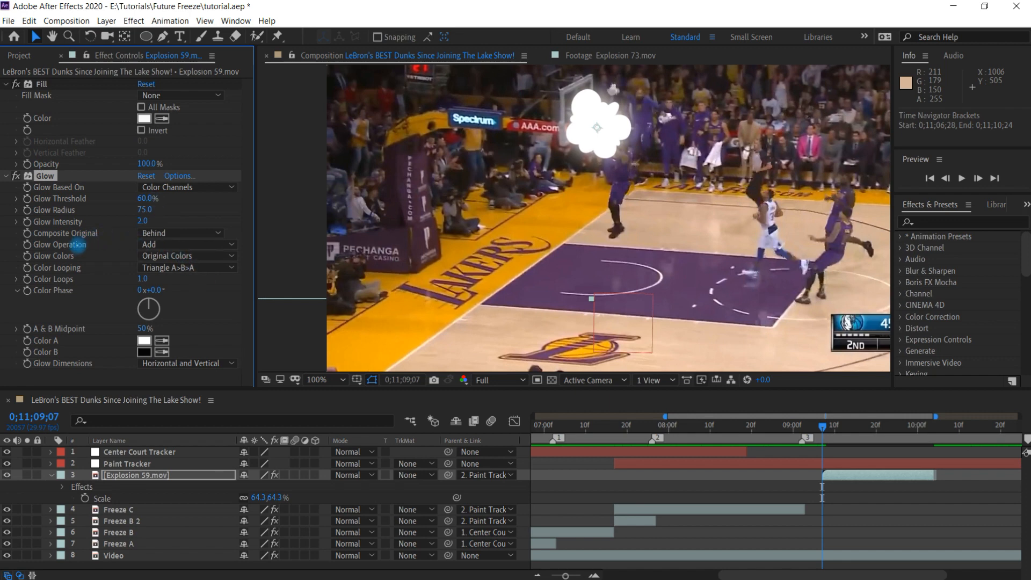
Set the explosion's Glow Colors to A & B Colors and make Color A a yellow-orange, about F7AC0C
left_click(180, 256)
left_click(172, 279)
left_click(144, 340)
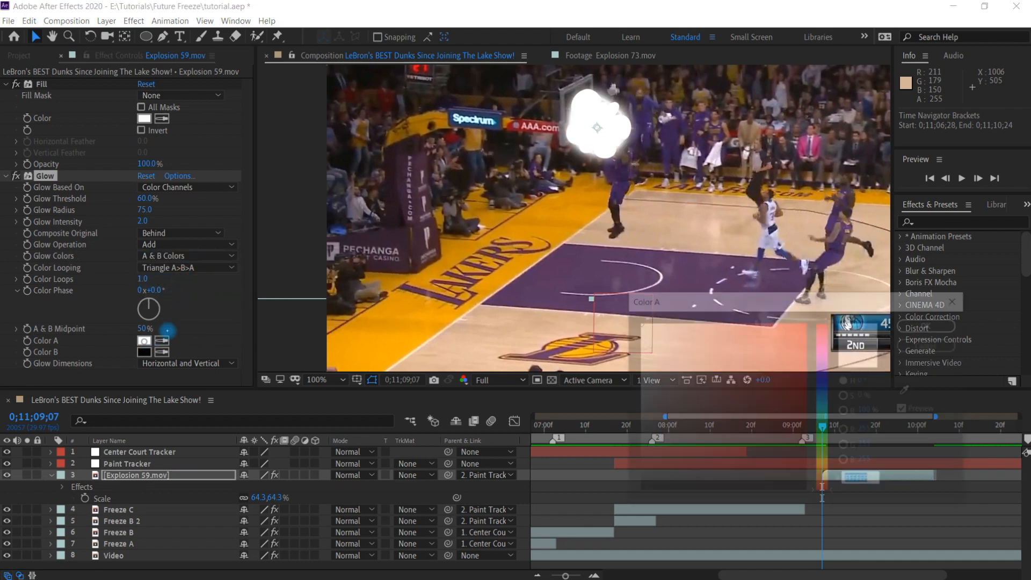
left_click_drag(827, 475, 824, 400)
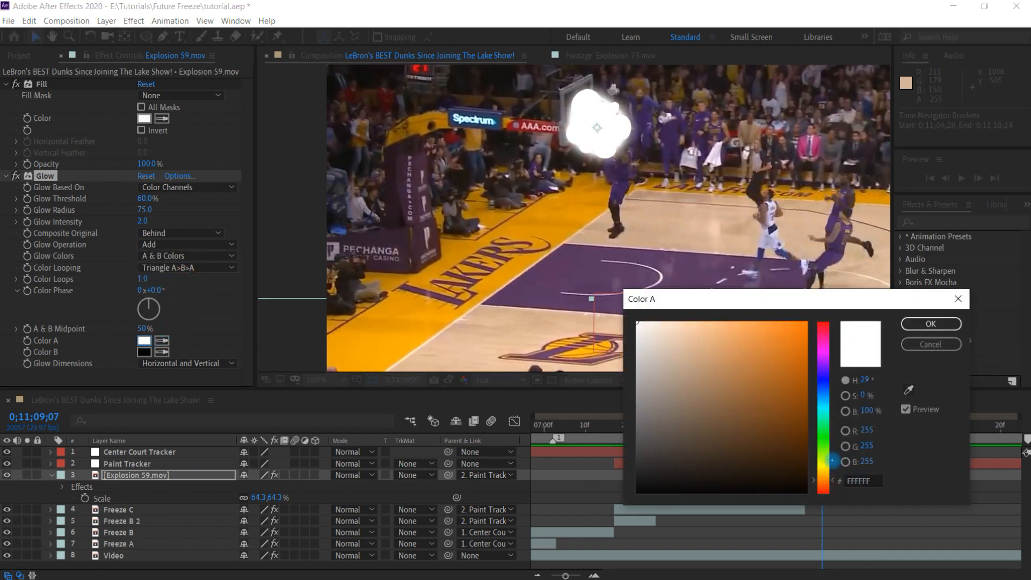
left_click(823, 474)
left_click(799, 370)
left_click(799, 326)
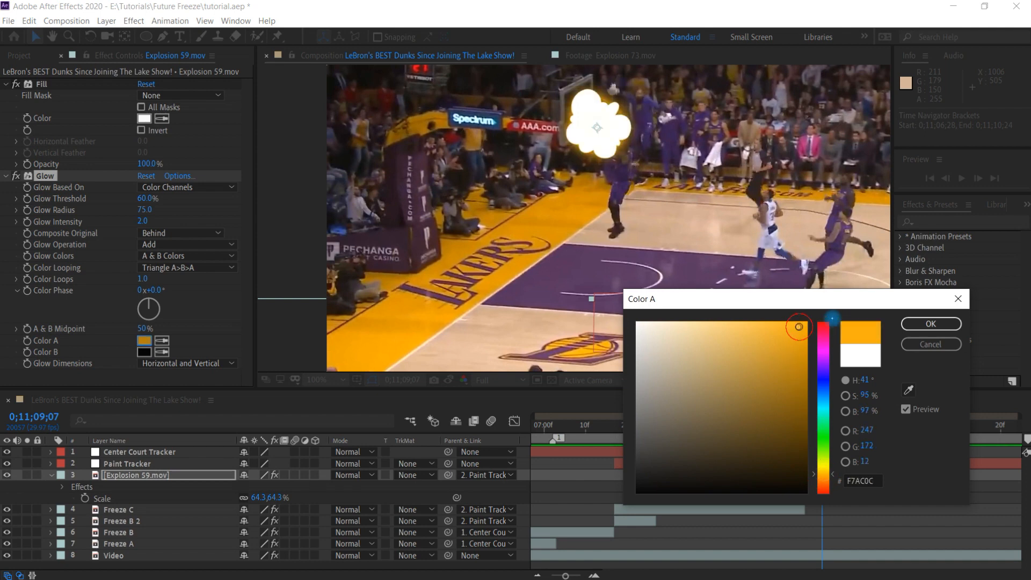
left_click(932, 323)
Set the Glow effect's Color B to a deep orange, about EF6714
left_click(144, 352)
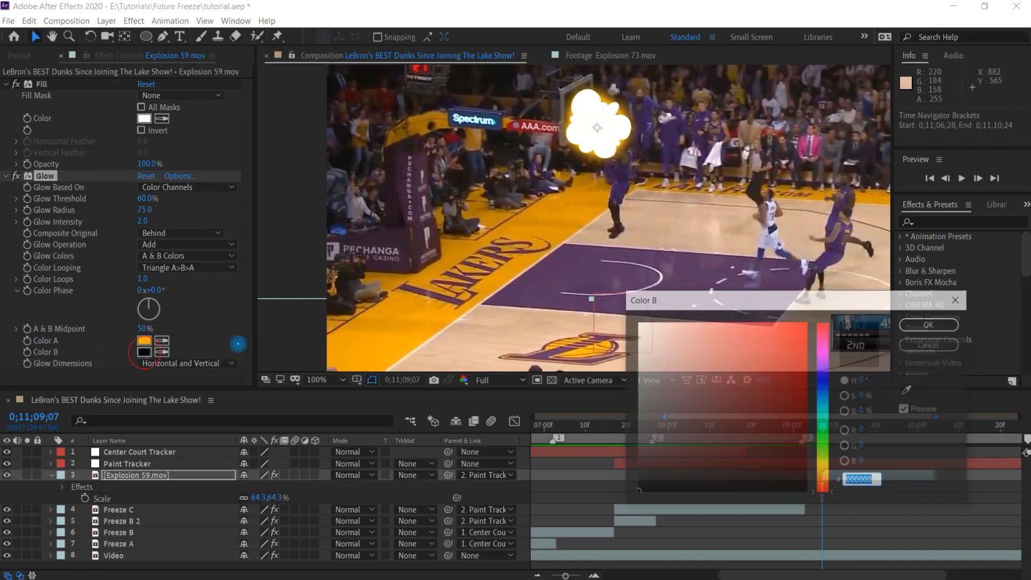
left_click_drag(824, 481, 824, 448)
left_click(795, 329)
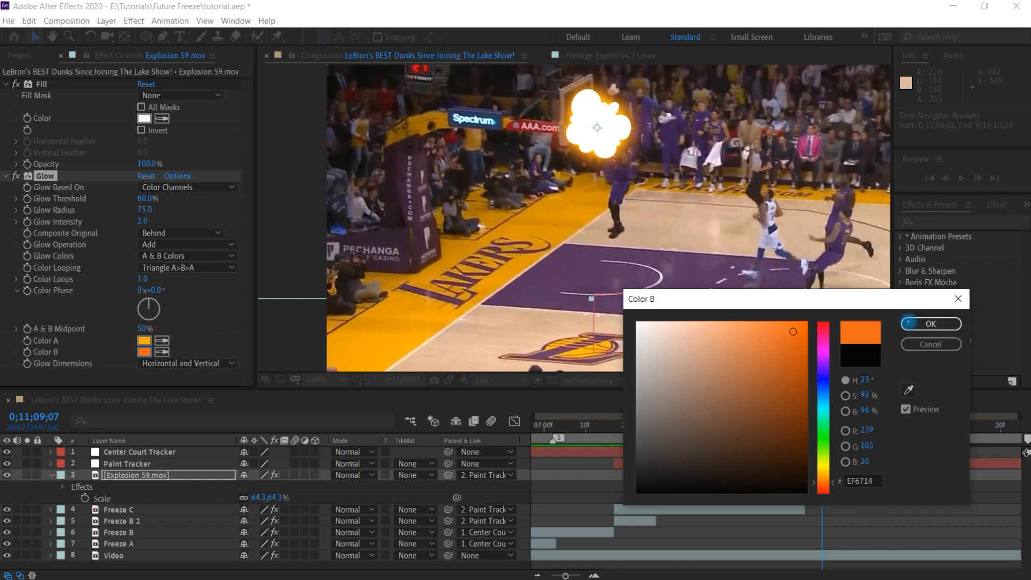
left_click(930, 324)
Set the Explosion 59.mov layer's blending mode to Add after checking the glow a few frames into the explosion
mouse_move(821, 427)
left_mouse_down()
mouse_move(810, 427)
mouse_move(838, 428)
left_mouse_up()
key("space")
key("space")
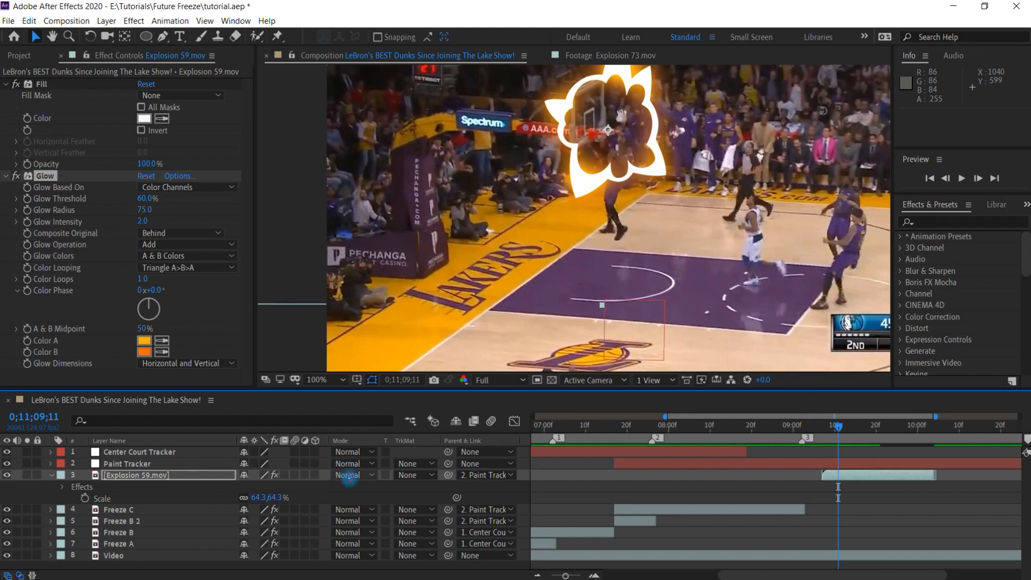
left_click(349, 475)
left_click(379, 224)
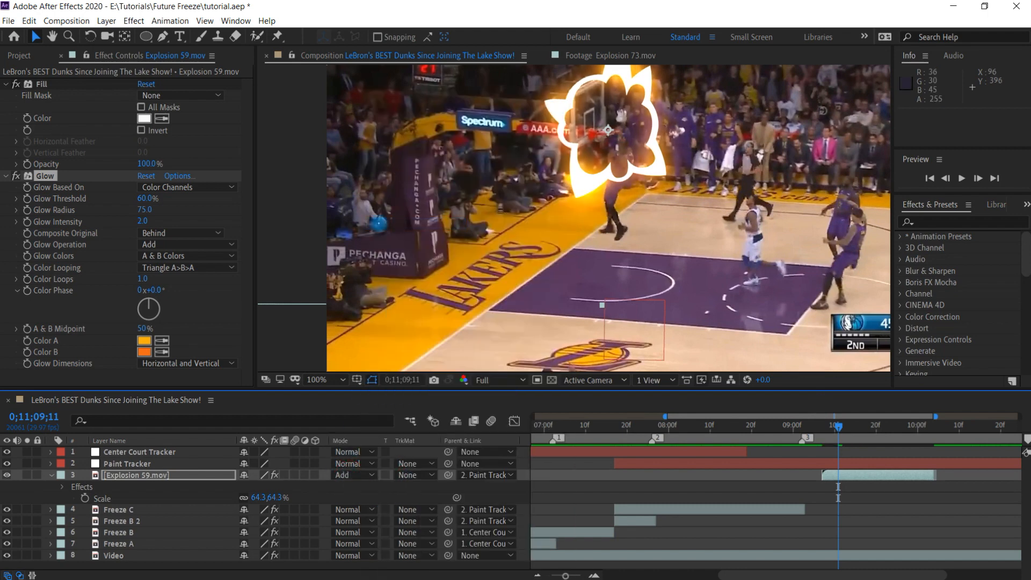
left_click_drag(704, 248, 686, 281)
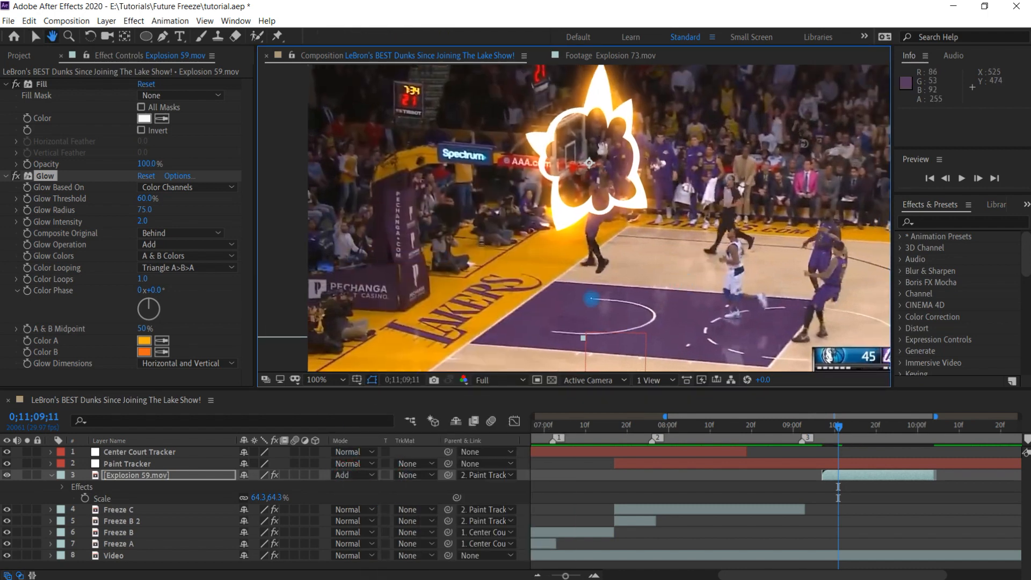
Duplicate the Explosion 59.mov layer, swapping the copy's source for Explosion 73.mov, and shift the copy two frames later
left_click(154, 472)
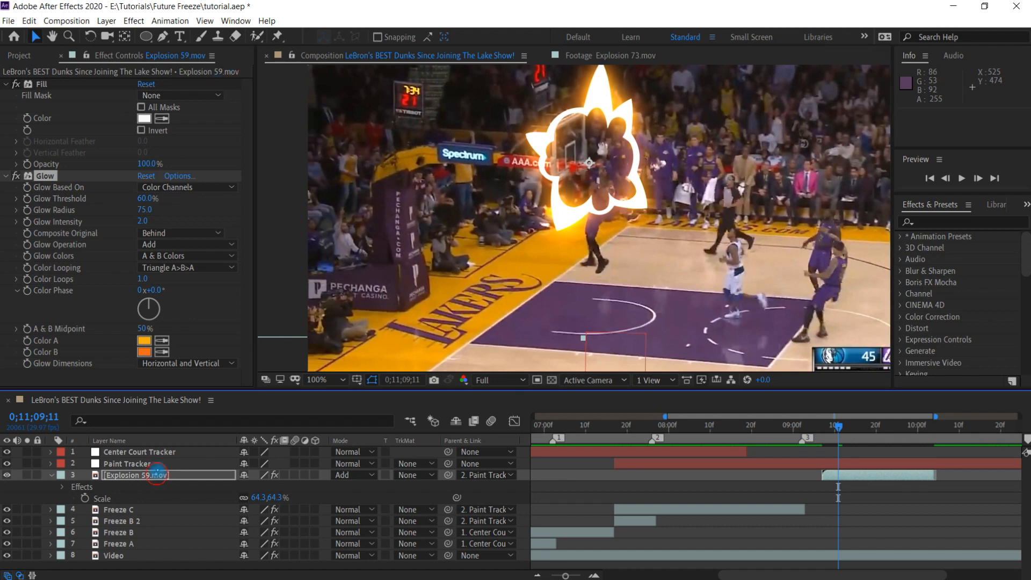
key("ctrl+d")
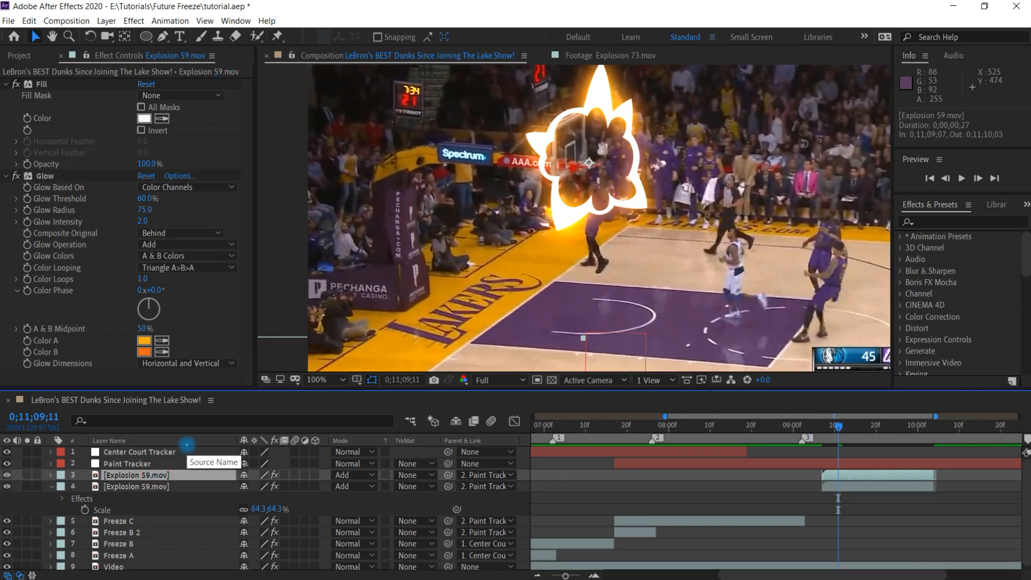
left_click(39, 47)
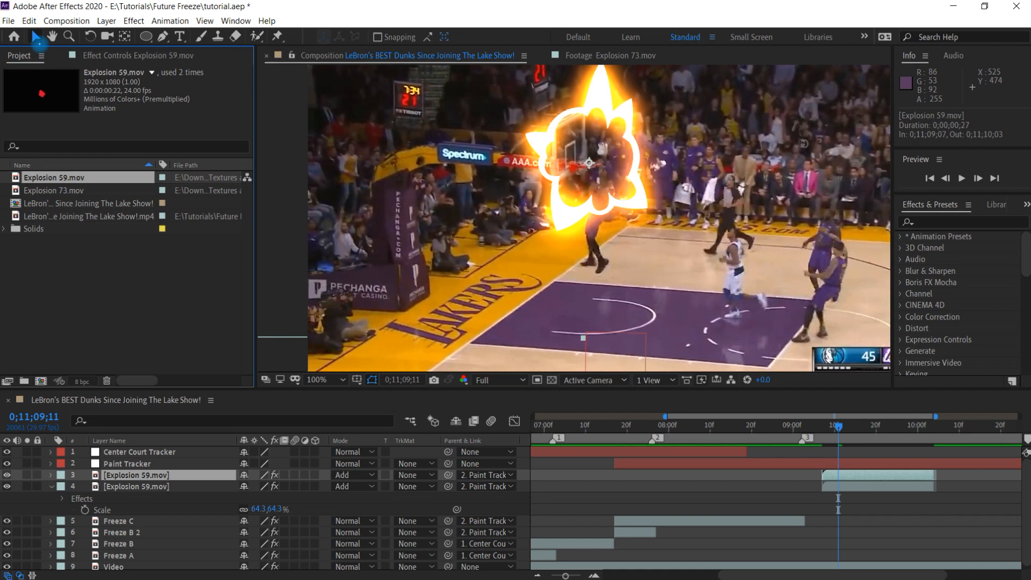
left_click(69, 190)
key("alt")
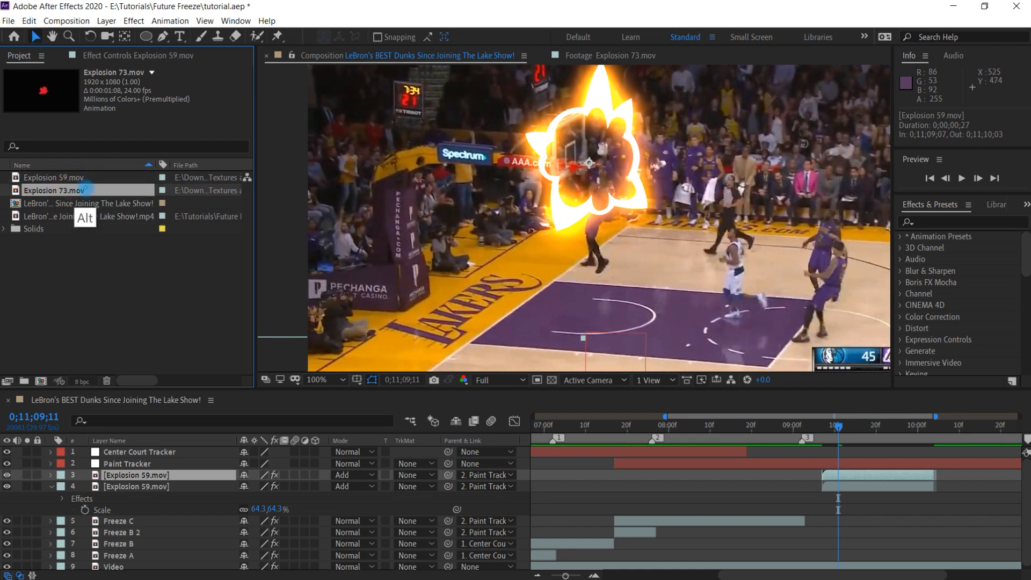
left_click_drag(87, 190, 172, 476)
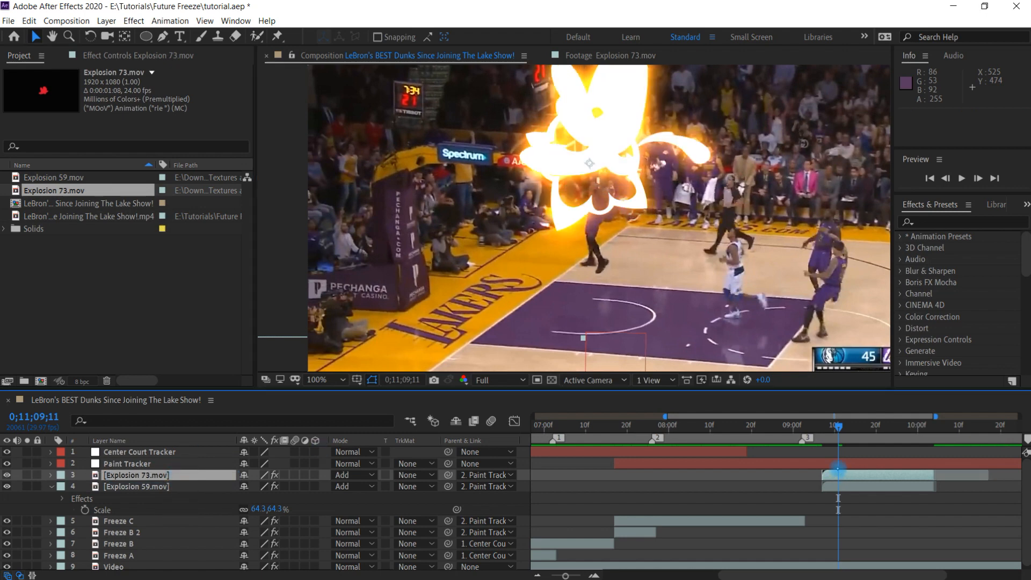
left_click_drag(837, 475, 845, 474)
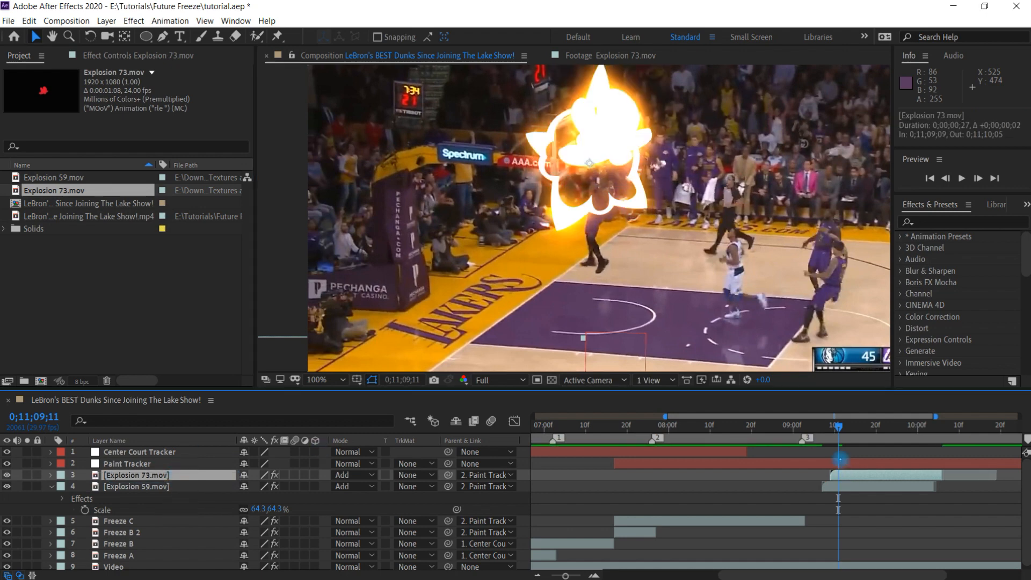
Change the Fill color of the Explosion 73.mov layer to a pale orange-yellow, leaving Invert off
left_click(174, 56)
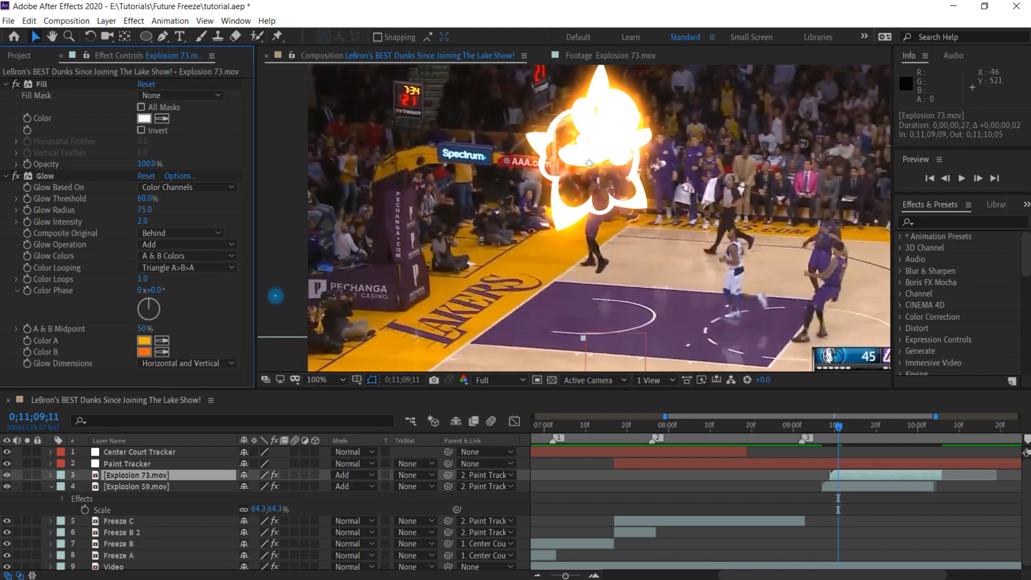
left_click(141, 130)
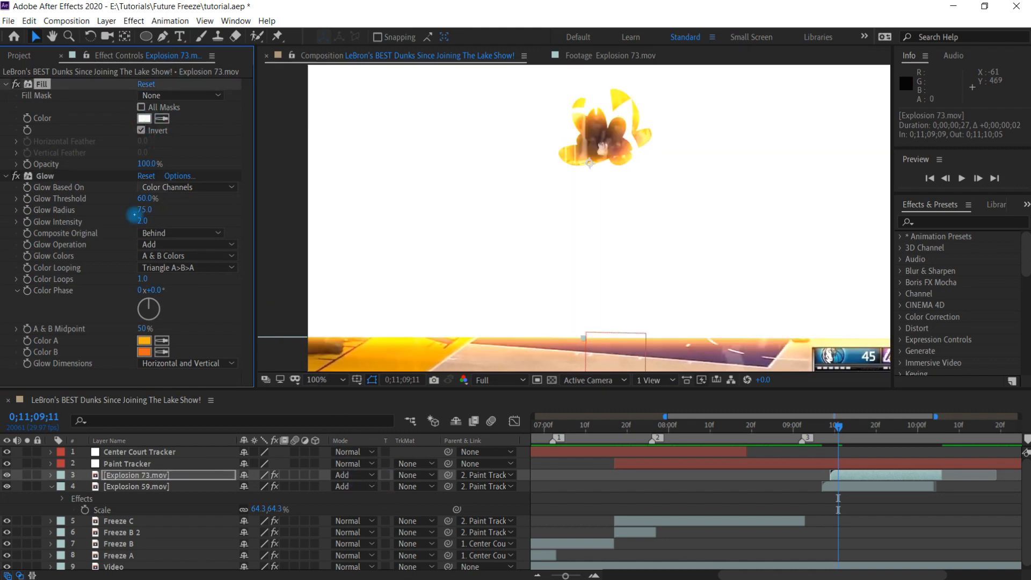
left_click(141, 130)
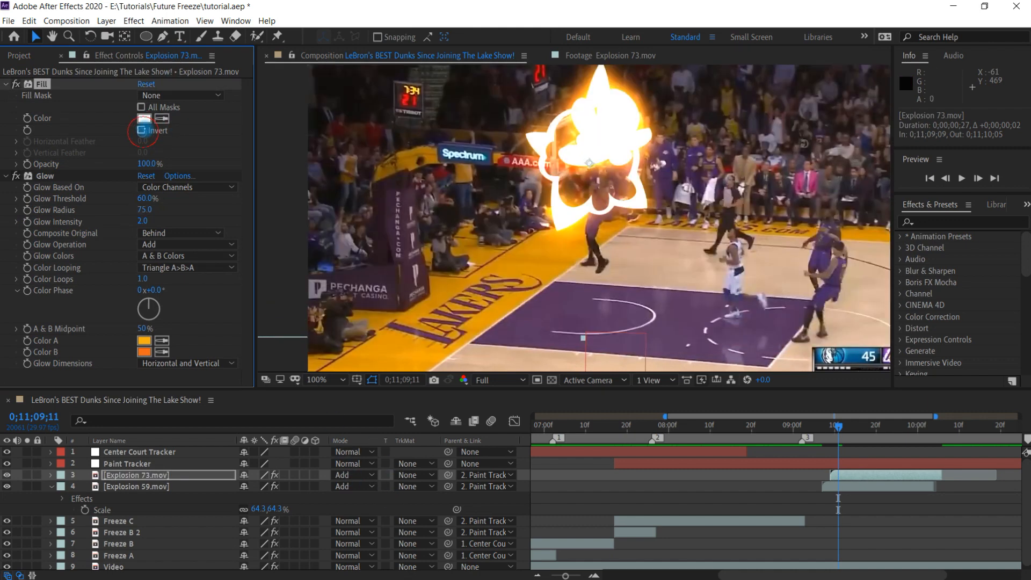
left_click(144, 118)
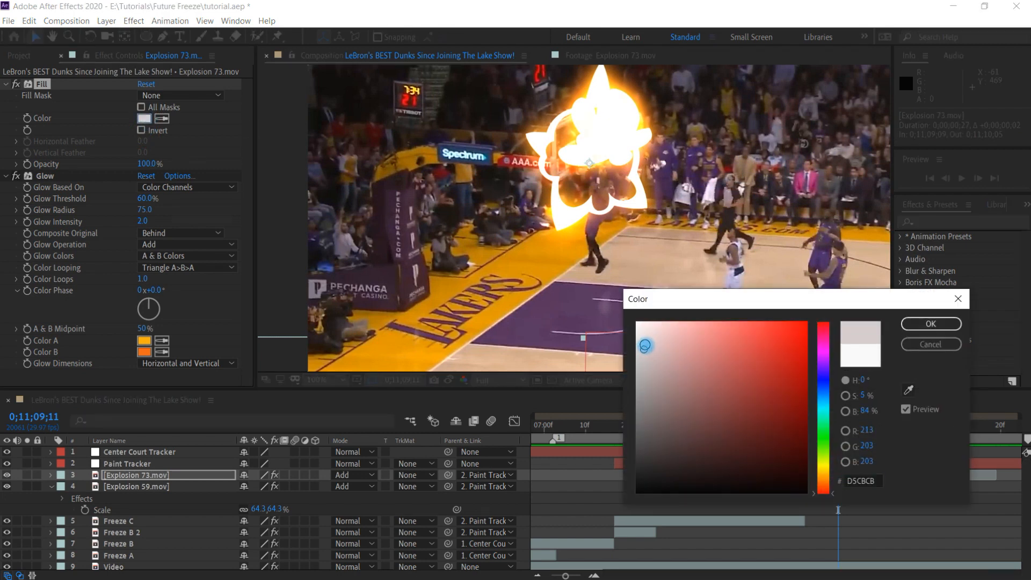
left_click(820, 471)
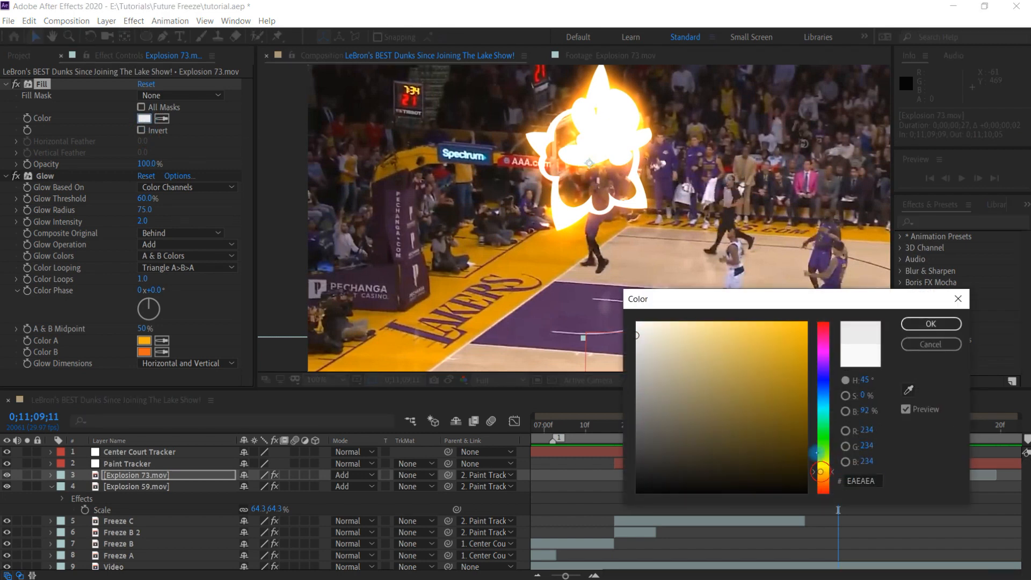
left_click(909, 323)
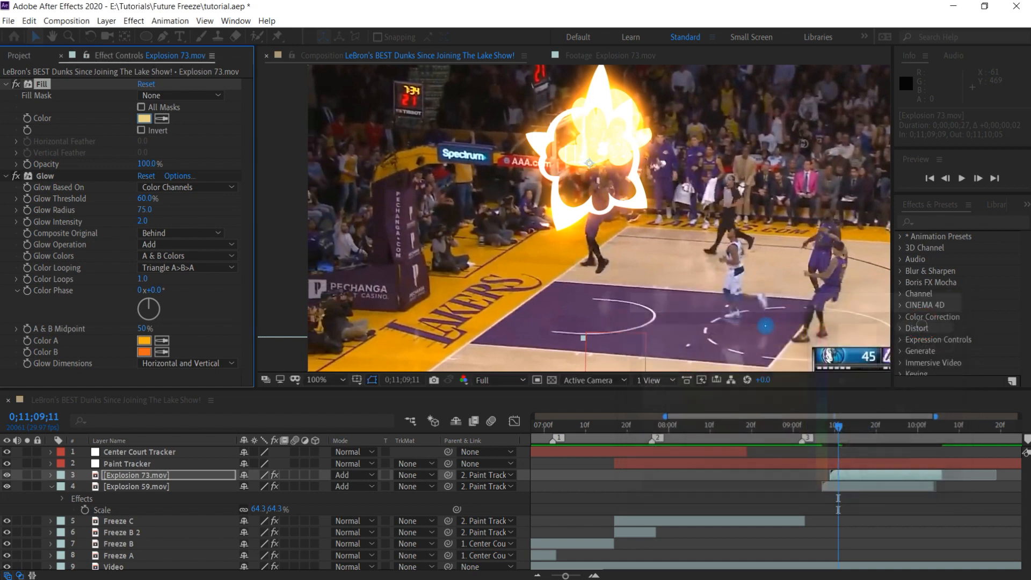
Set the Explosion 73.mov layer's blending mode to Lighten and move it down about 38 px over the first explosion
left_click(355, 475)
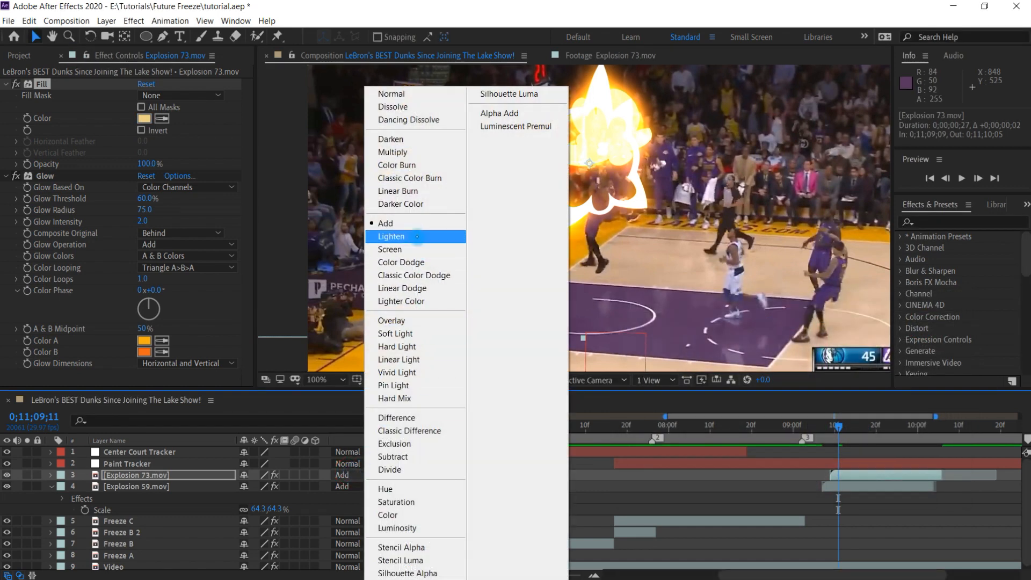
left_click(417, 237)
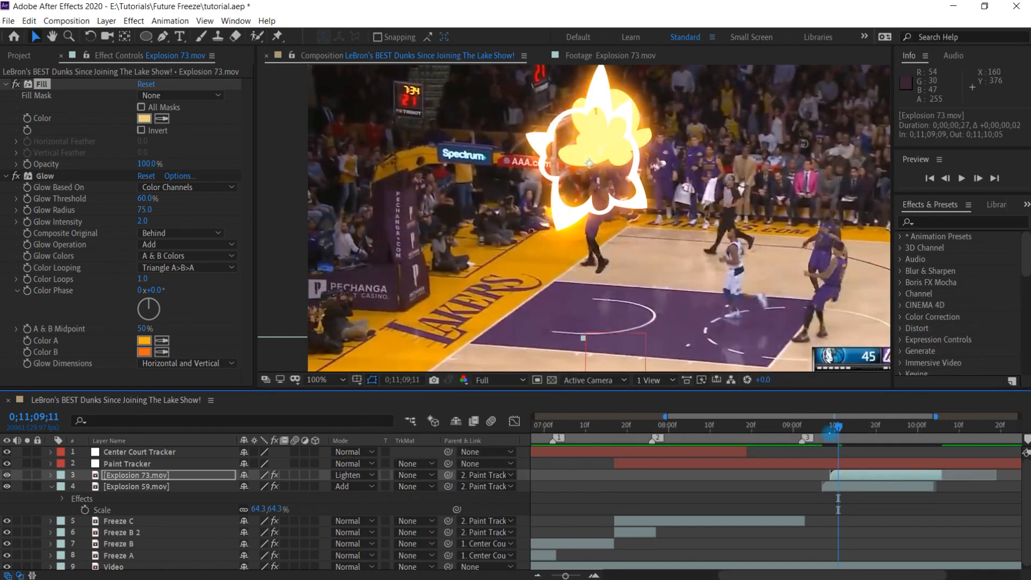
left_click_drag(811, 425, 833, 425)
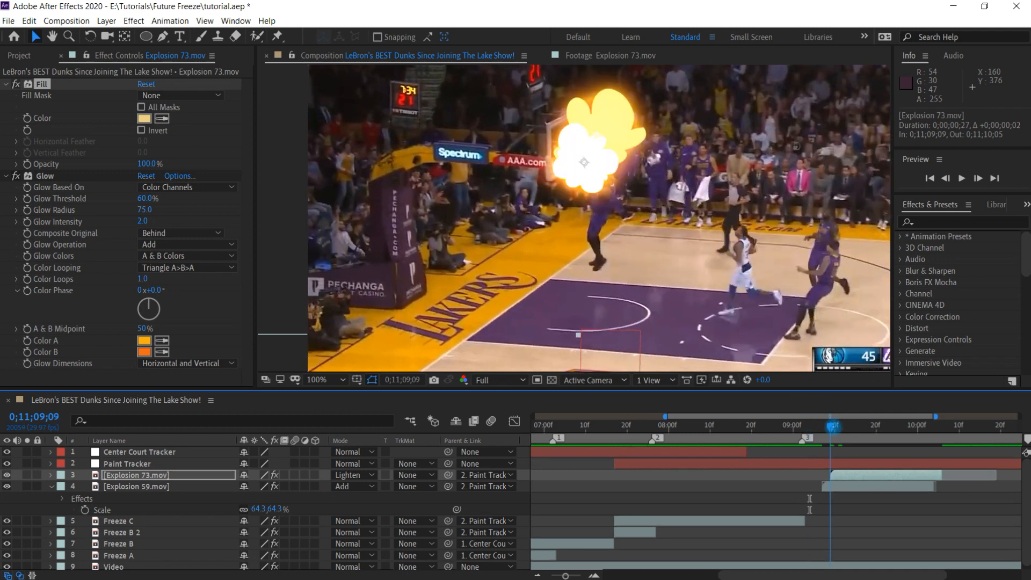
left_click_drag(597, 139, 604, 166)
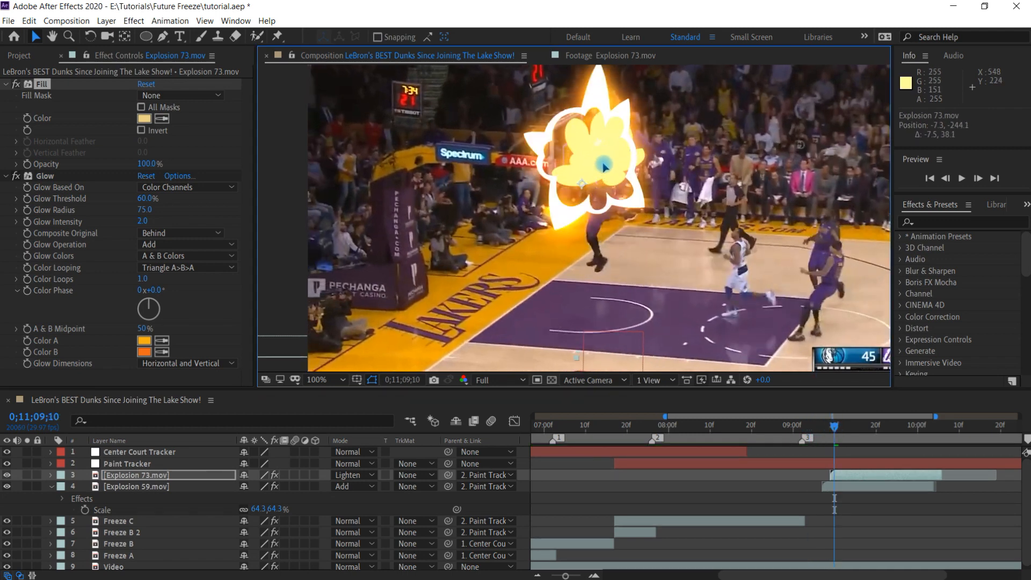
Set the Explosion 73.mov layer's scale to 35%
key("space")
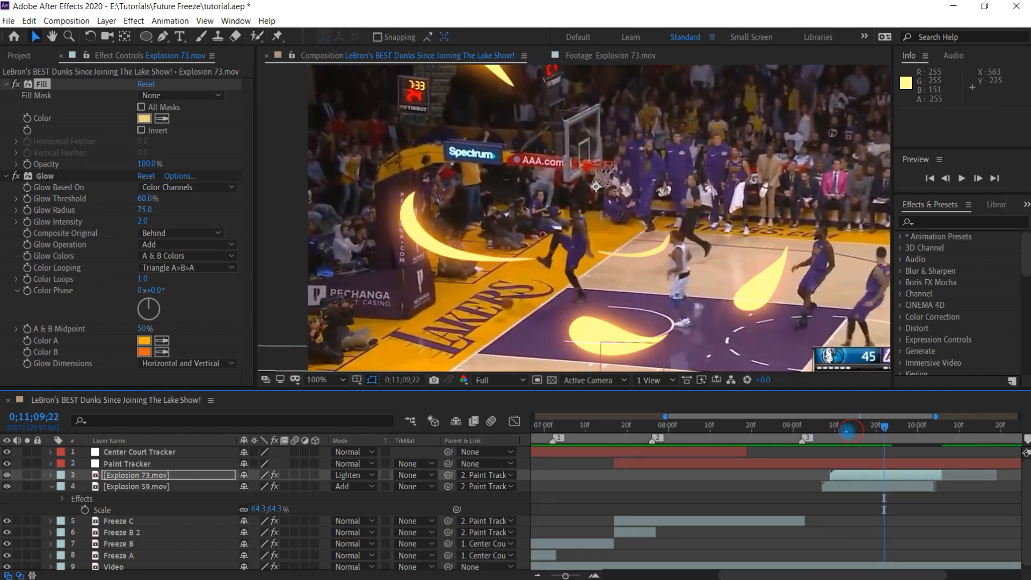
left_click(846, 430)
key("s")
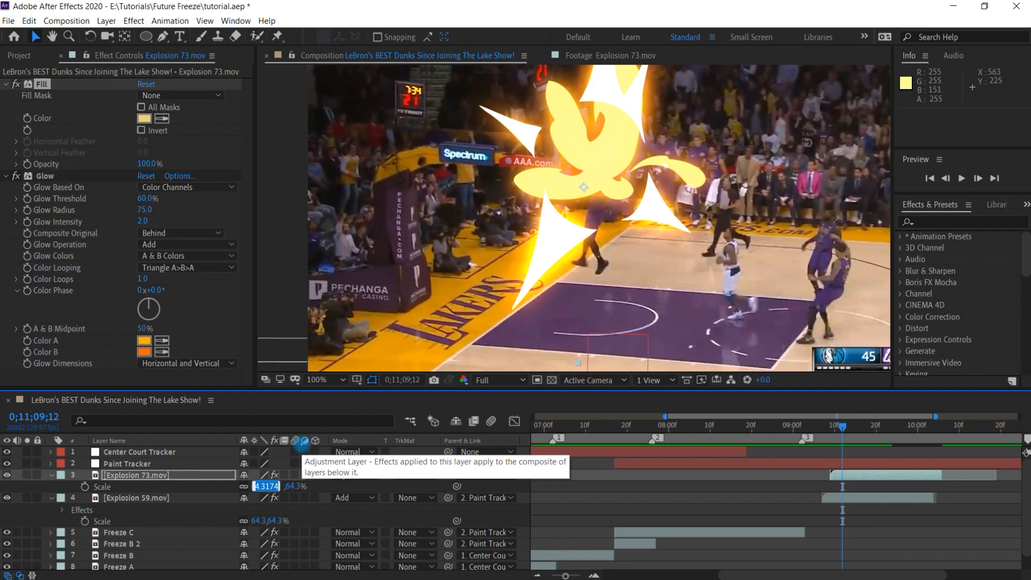
type("35")
key("Return")
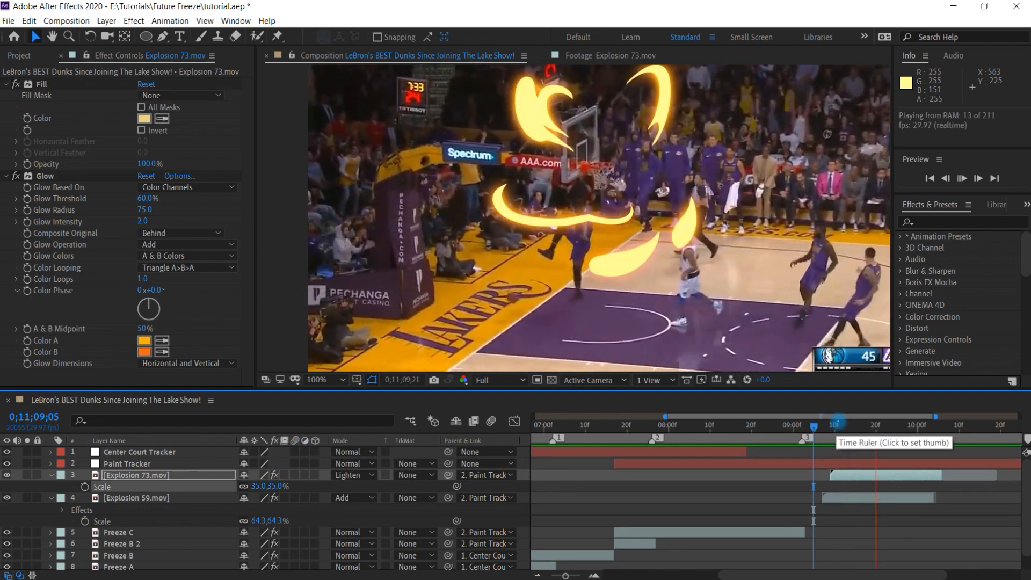
Play the sequence in an enlarged composition view to review the explosion timing at the dunk
key("space")
key("comma")
left_click_drag(780, 276, 731, 298)
left_click(793, 427)
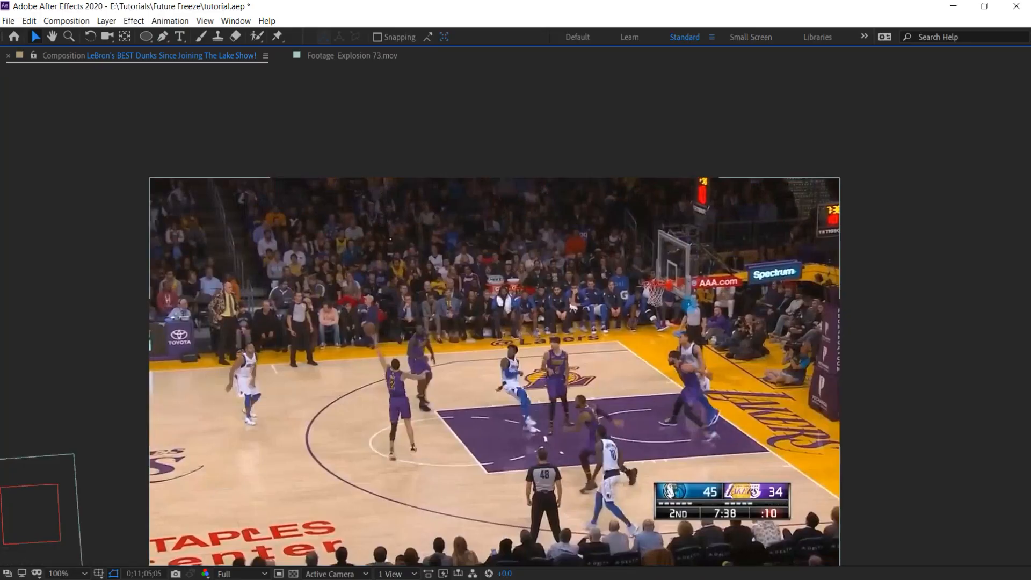
left_click_drag(669, 395, 677, 348)
key("space")
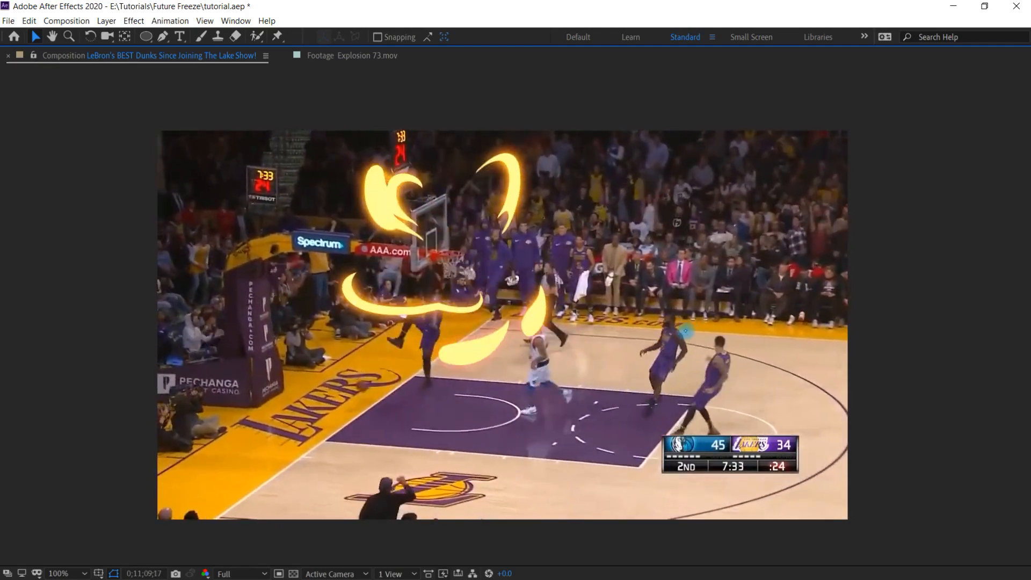
key("grave")
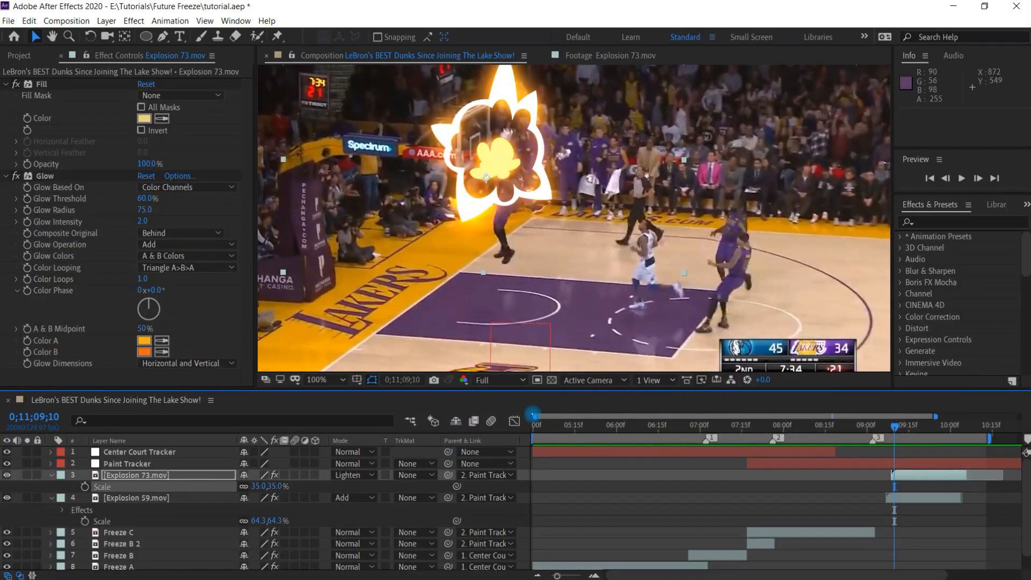
Shift both explosion layers together one frame later so Explosion 59.mov starts at 0;11;09;08
left_click_drag(536, 416, 770, 416)
left_click(723, 498, "shift")
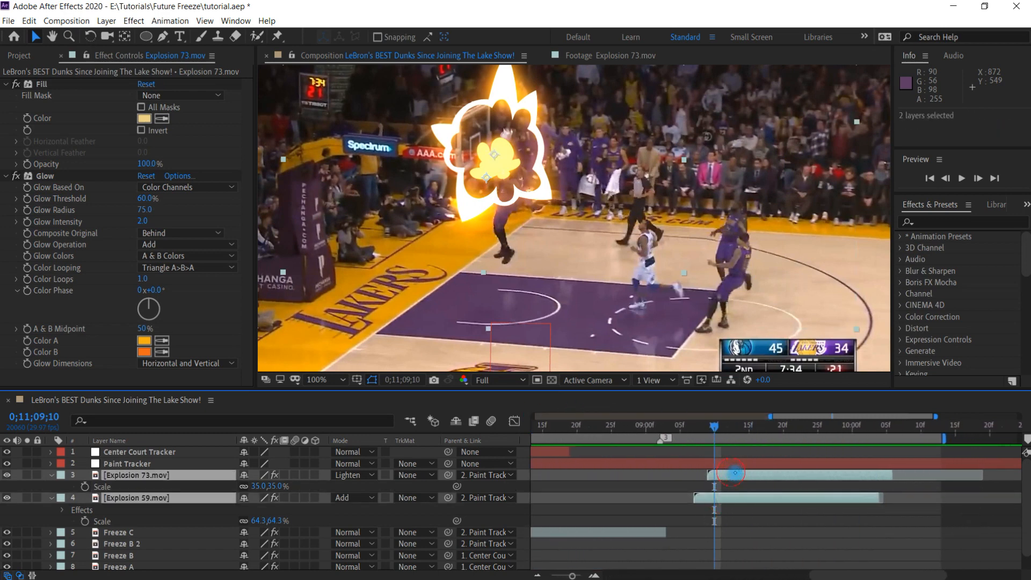
left_click_drag(734, 472, 742, 472)
left_click_drag(695, 427, 701, 427)
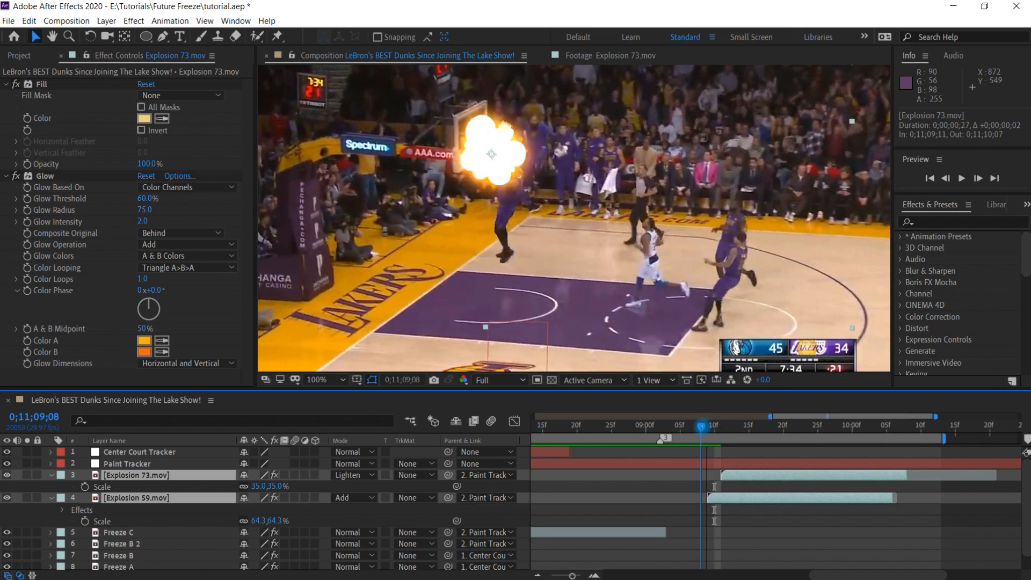
left_click_drag(715, 498, 713, 499)
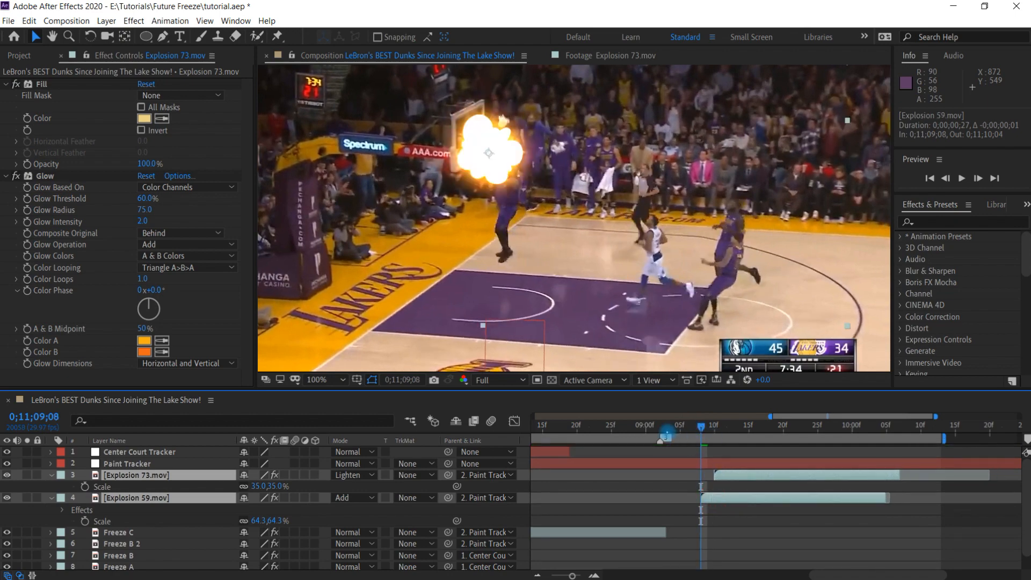
Preview the retimed explosions from just before the dunk and enlarge the composition view
key("space")
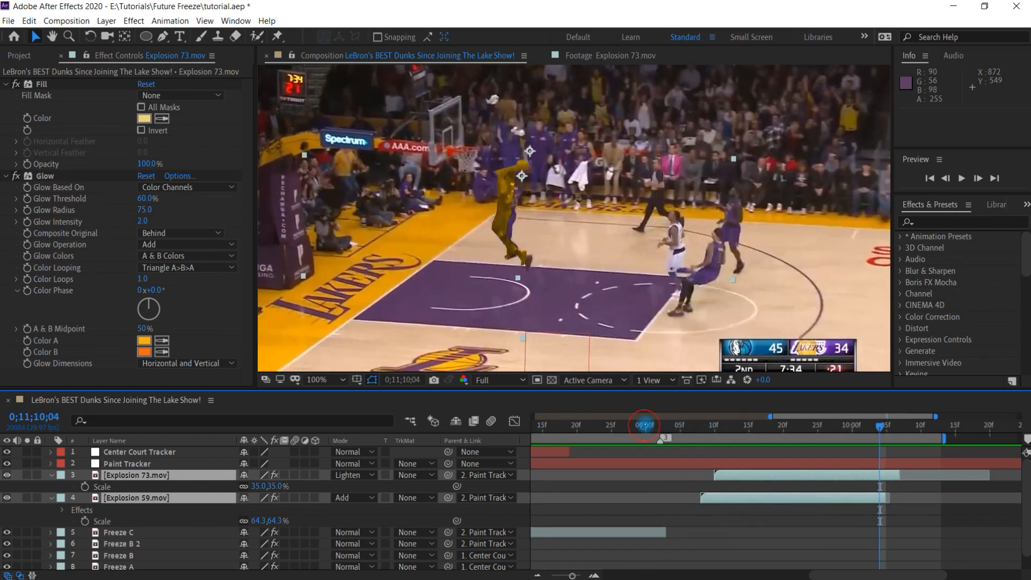
key("space")
left_click(624, 424)
key("grave")
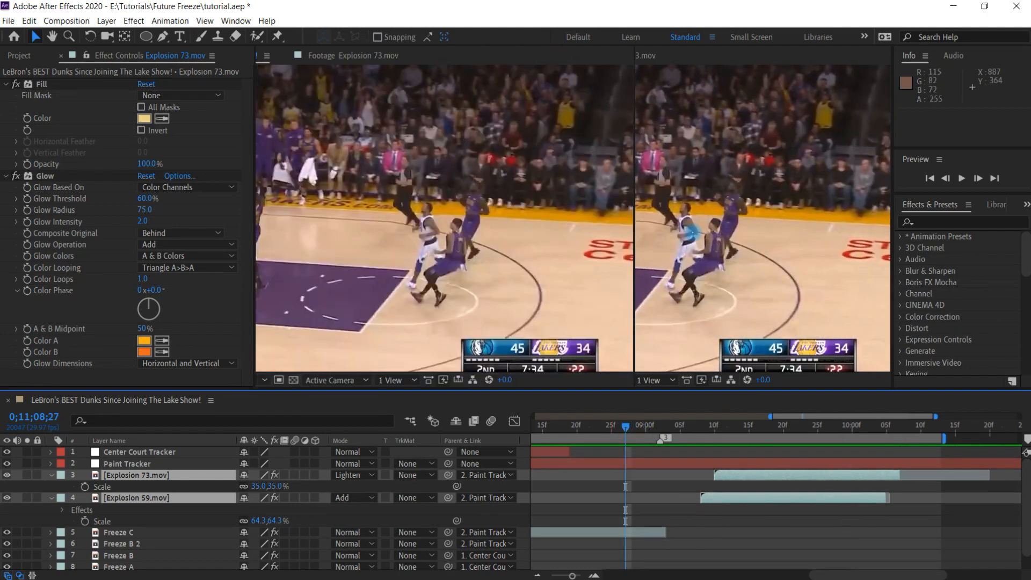
Play the retimed explosions in the enlarged composition view, restore the layout, and return to 0;11;09;07, just before Explosion 59.mov starts
key("space")
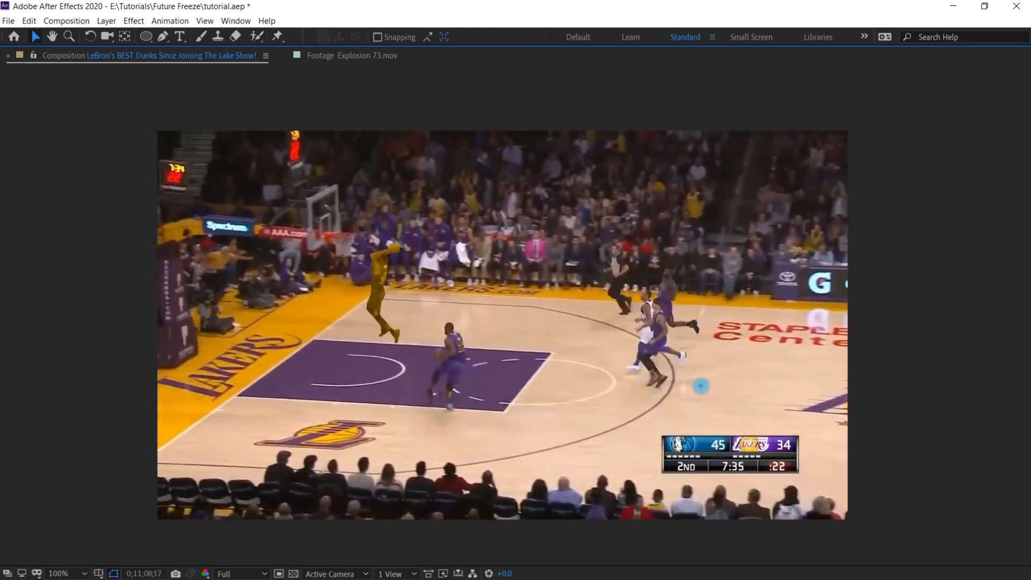
key("grave")
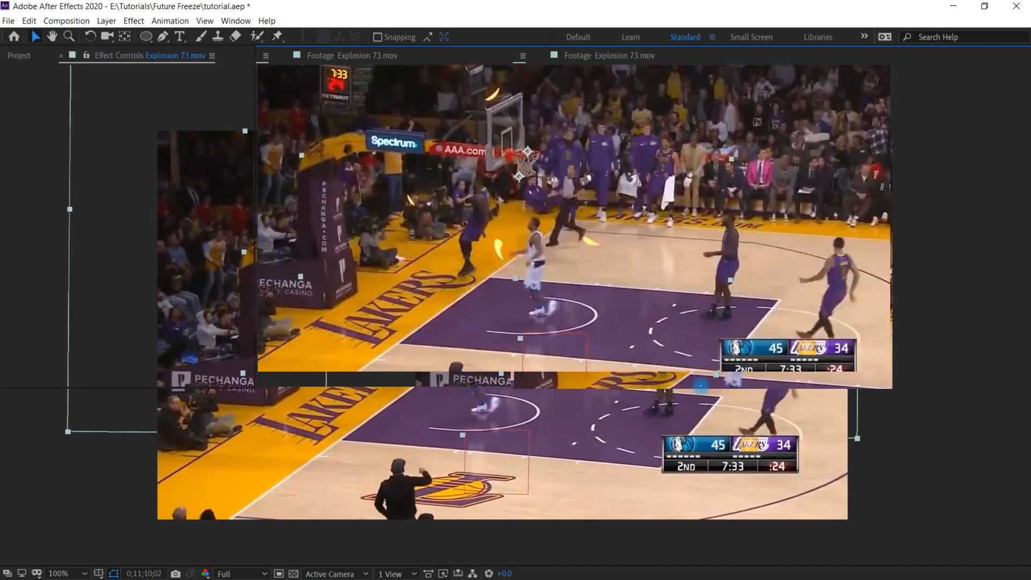
left_click(602, 424)
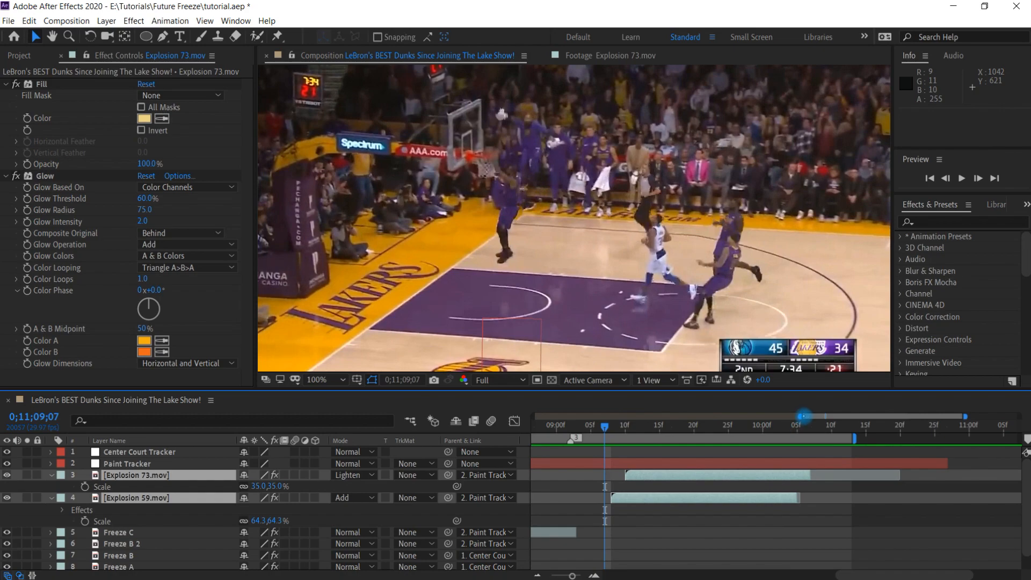
left_click_drag(803, 416, 800, 414)
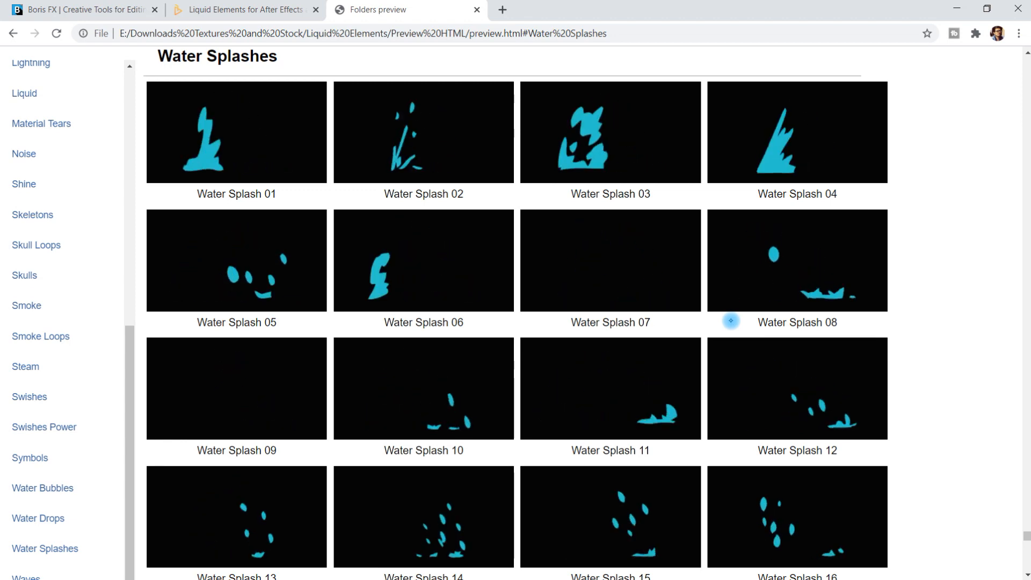
Switch to Chrome to view the Swishes animations on the Liquid Elements preview page, and play the After Effects composition from 0;11;07;01
left_click(30, 396)
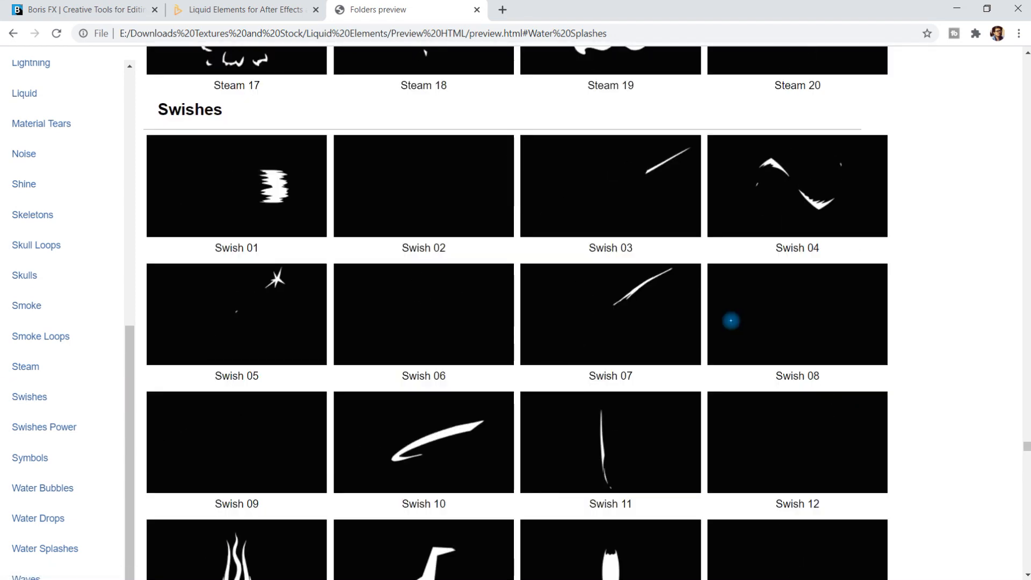
key("alt+Tab")
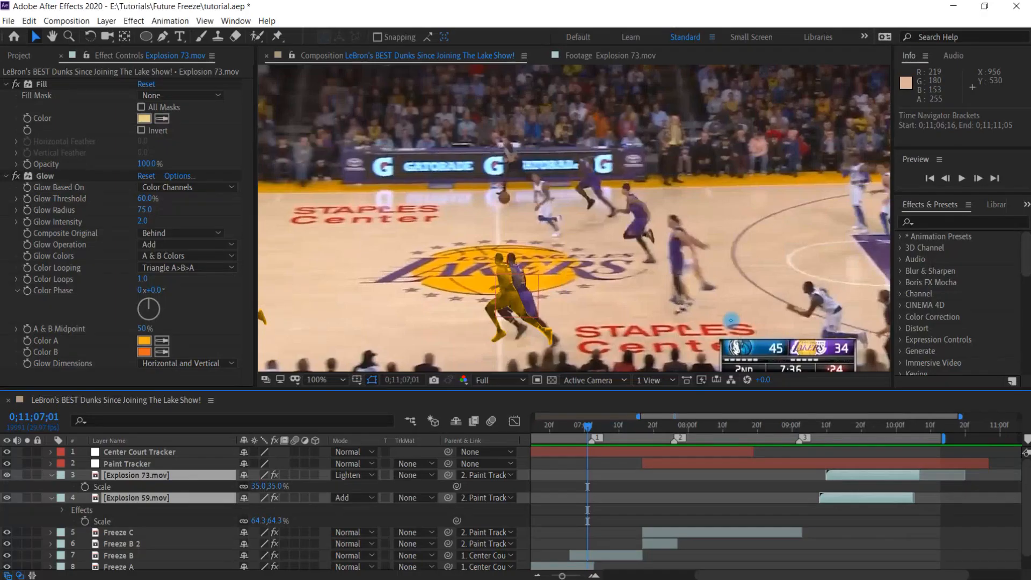
key("space")
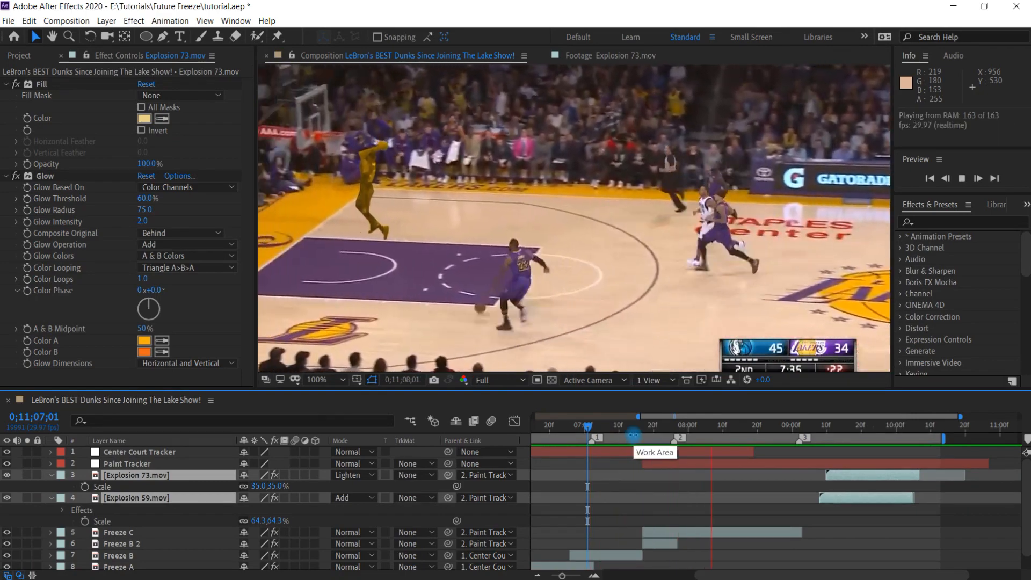